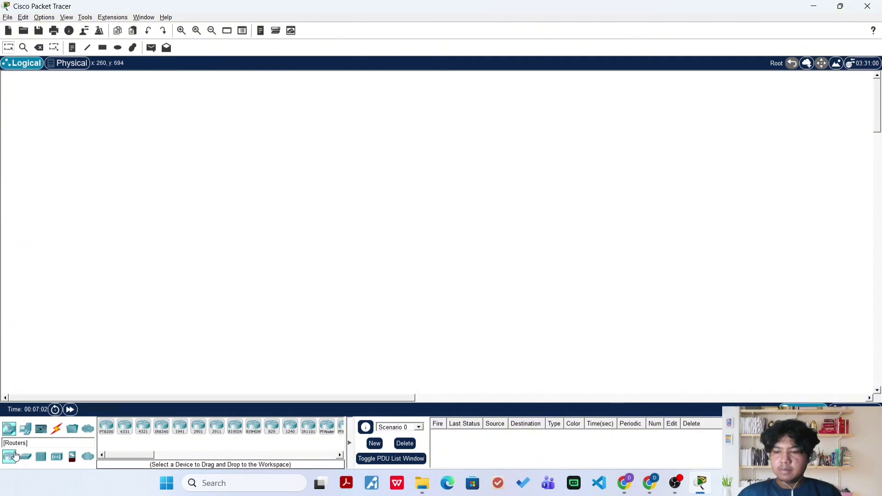
- Place an ISR4331 router in the left part of the empty workspace
click(26, 429)
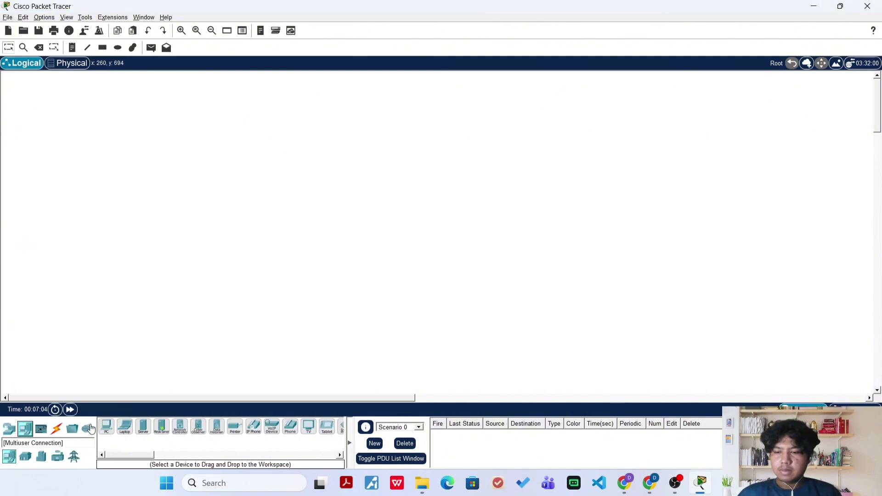
click(9, 429)
click(125, 426)
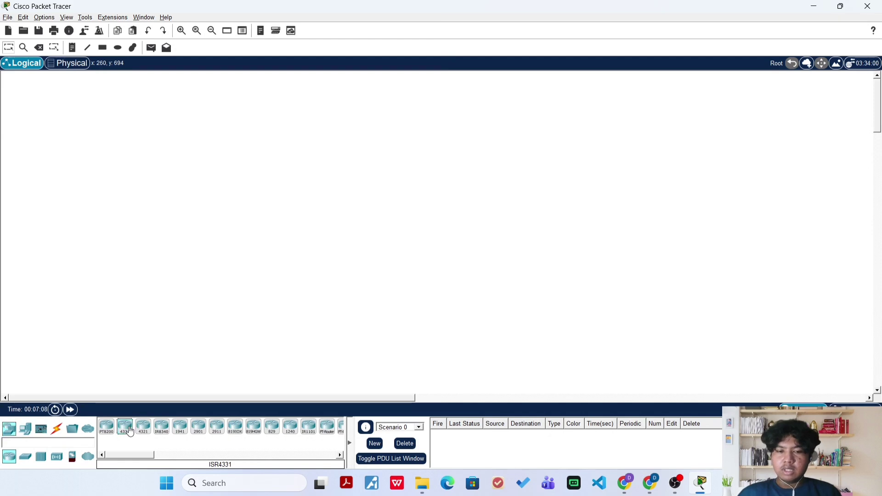
click(202, 216)
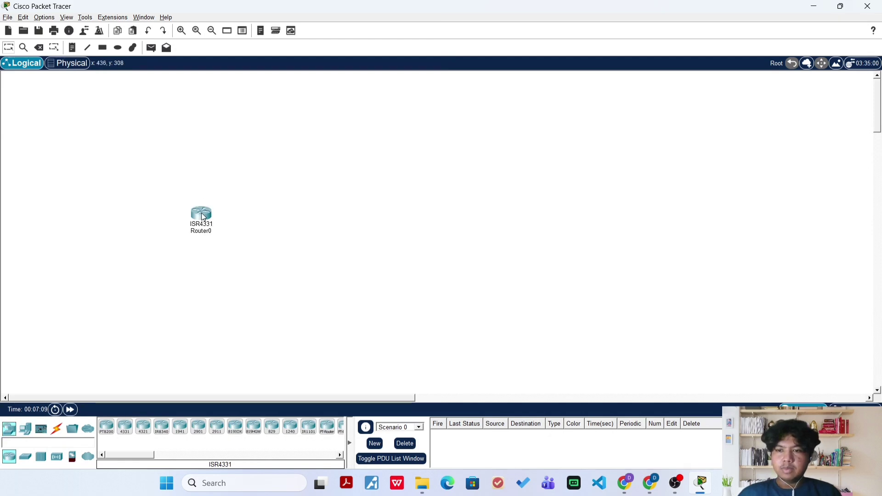
- Rename the router as R1
click(208, 236)
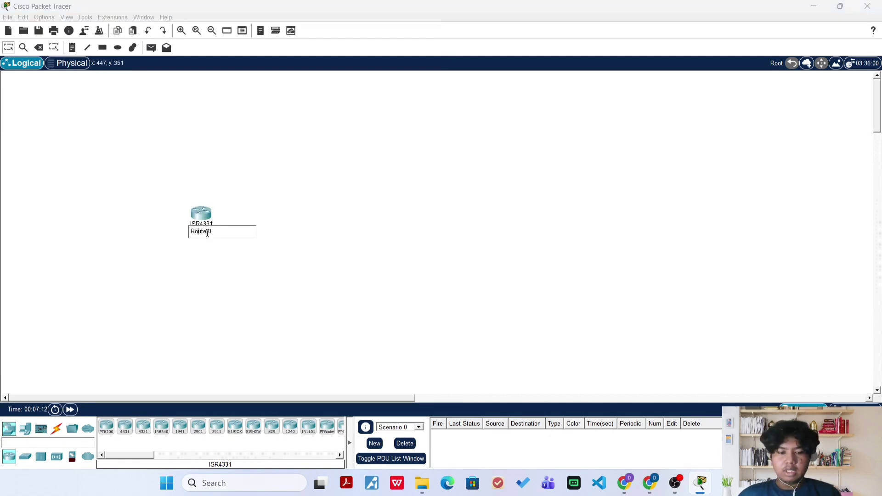
key(BackSpace)
key(BackSpace)
key(BackSpace)
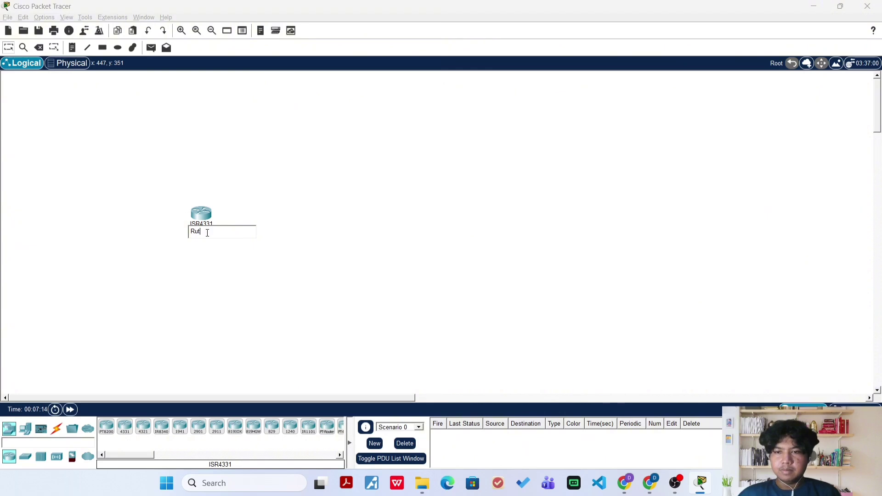
text(1)
key(Return)
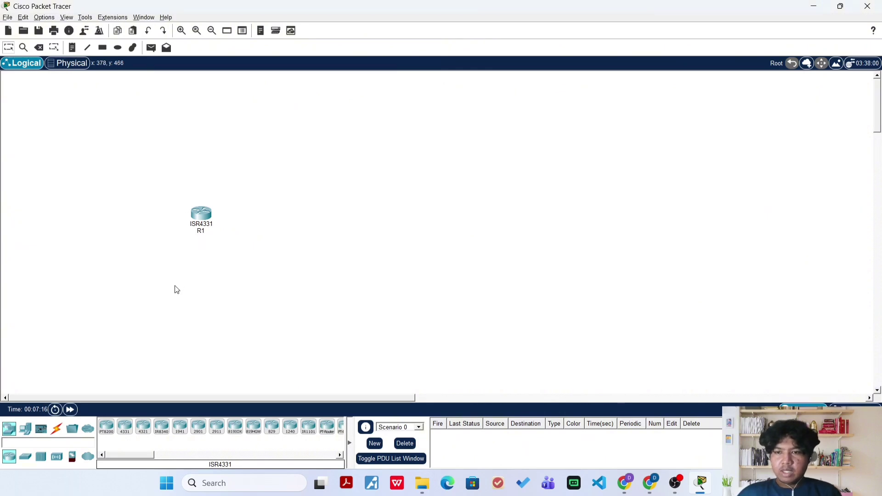
- Place two 2960 switches in a row to the right of router R1
click(25, 429)
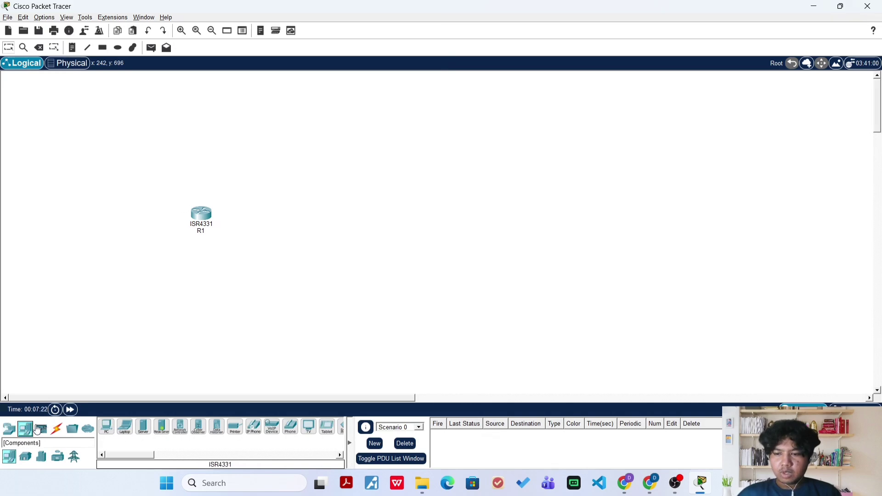
click(10, 429)
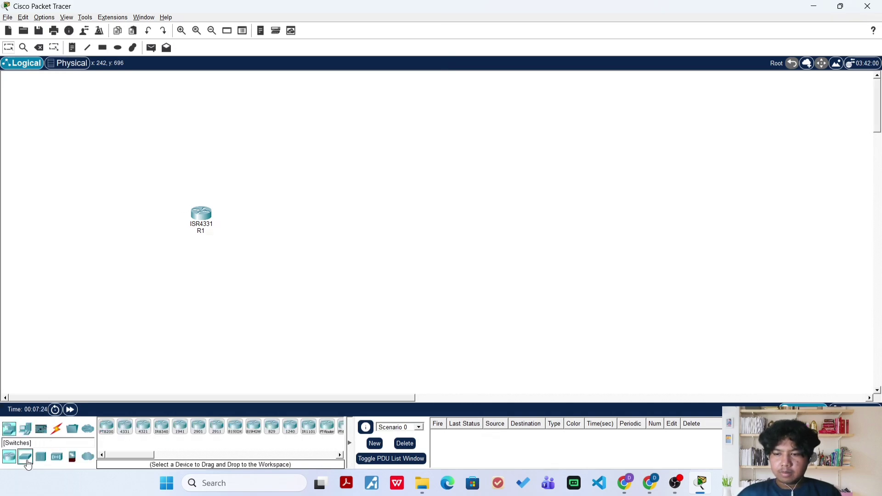
click(26, 457)
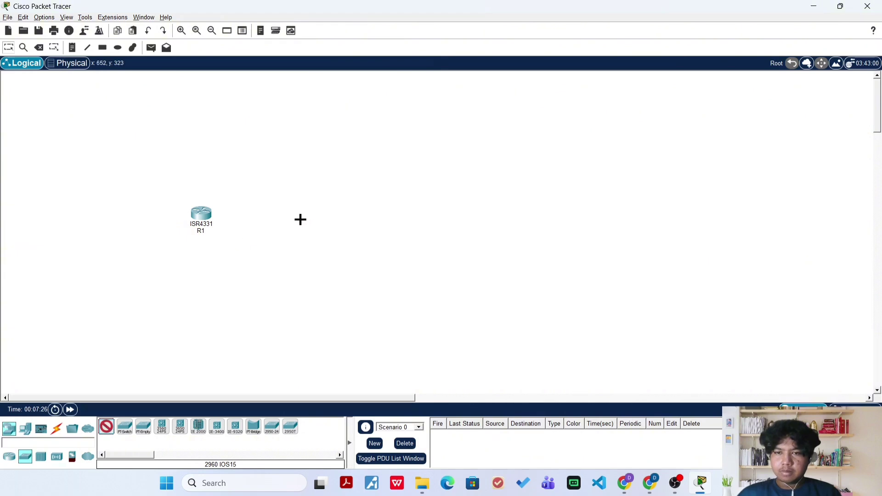
click(306, 219)
click(106, 427)
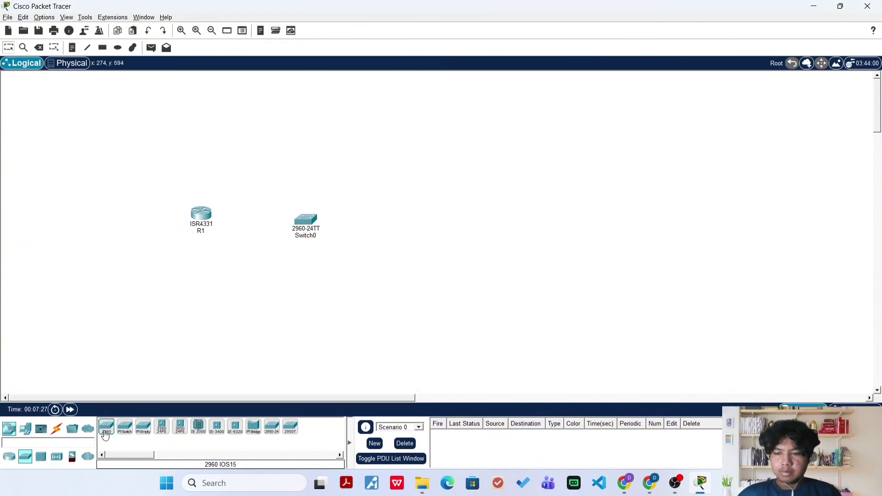
click(438, 229)
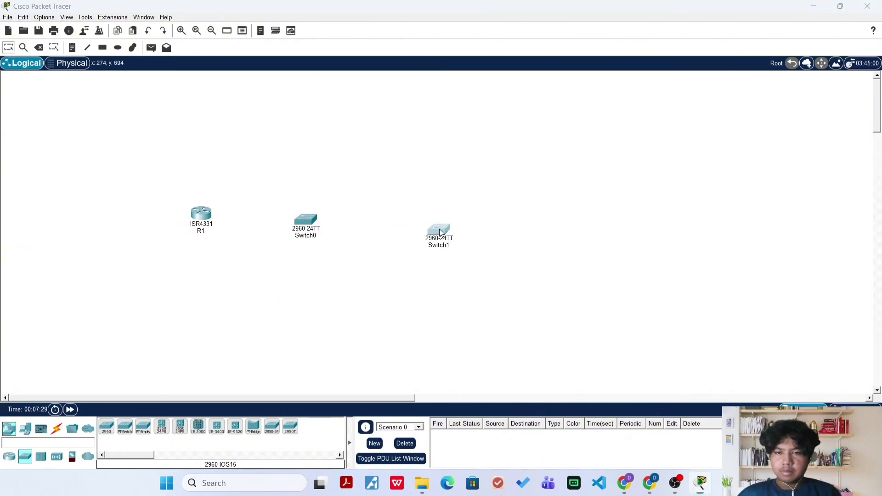
click(437, 229)
click(647, 8)
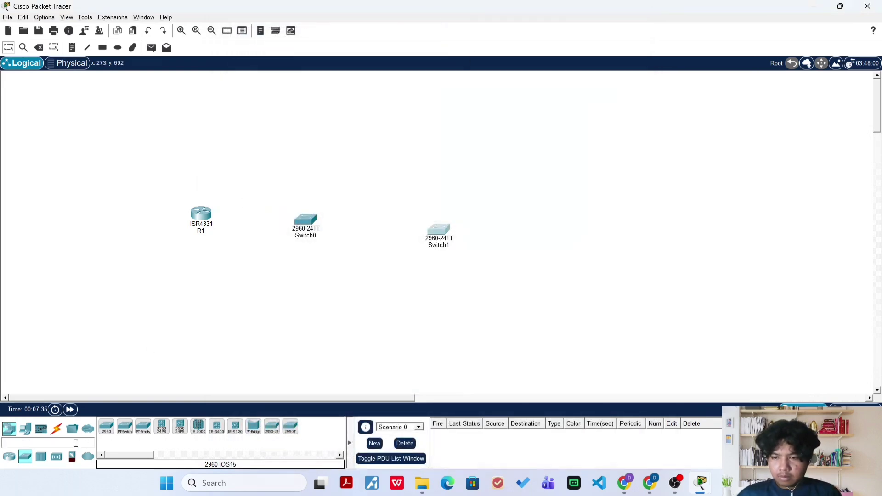
- Add a third 2960 switch and position it directly above the switch nearest the router
click(107, 428)
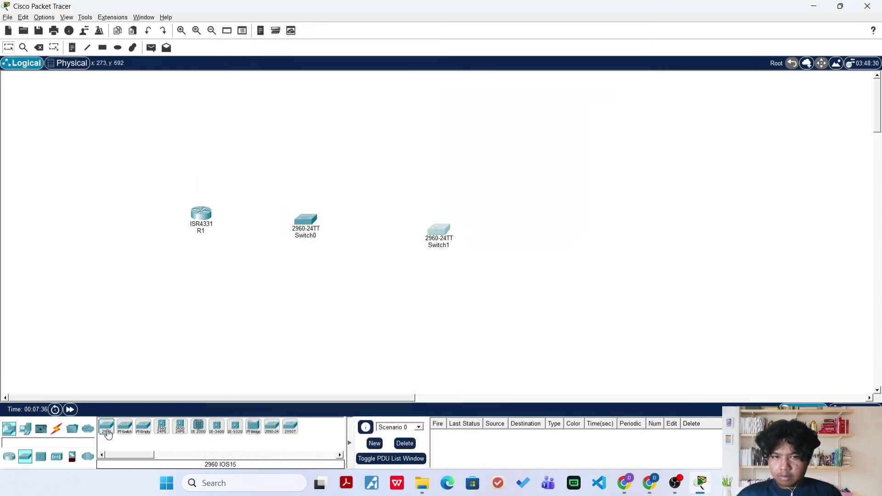
click(374, 170)
drag(376, 173, 308, 160)
drag(306, 219, 318, 243)
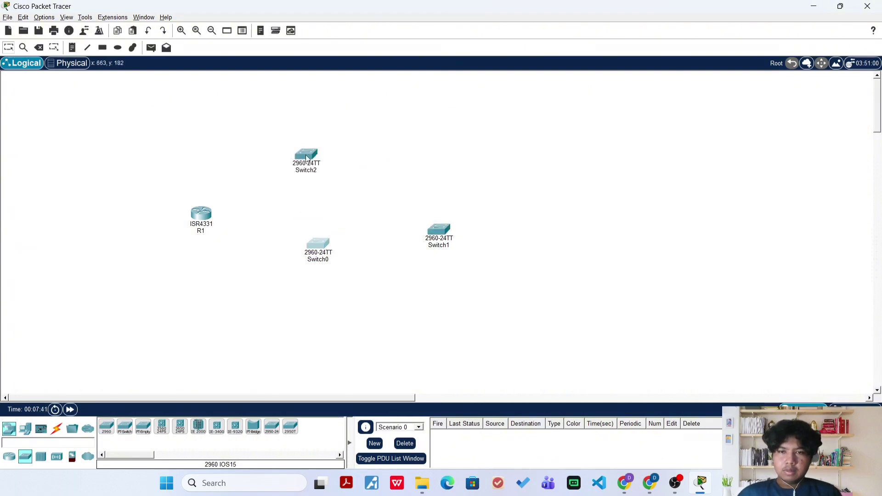
drag(311, 160, 325, 156)
drag(319, 254, 321, 235)
- Rename the switch nearest the router, Switch0, as S1
click(324, 242)
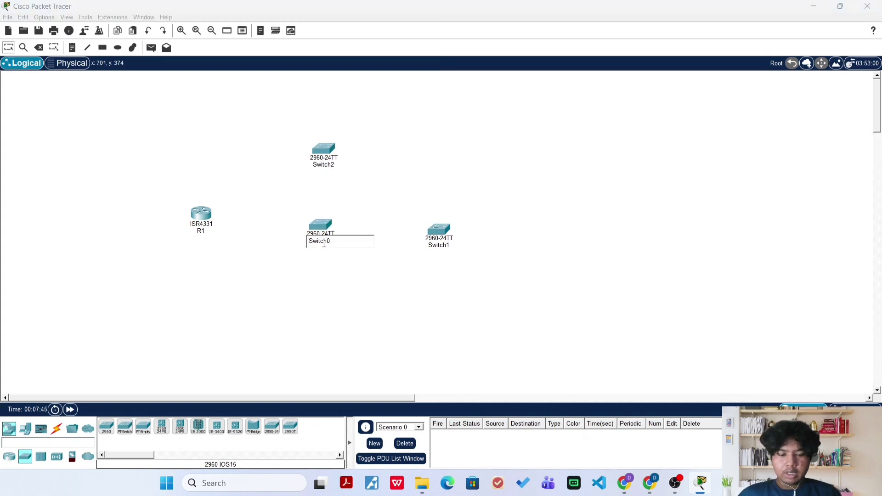
key(BackSpace)
key(BackSpace)
key(BackSpace)
key(BackSpace)
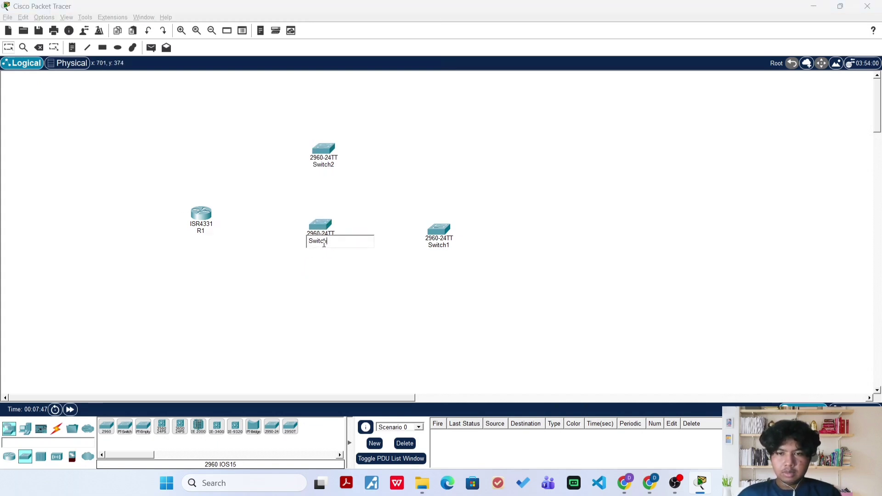
text(1)
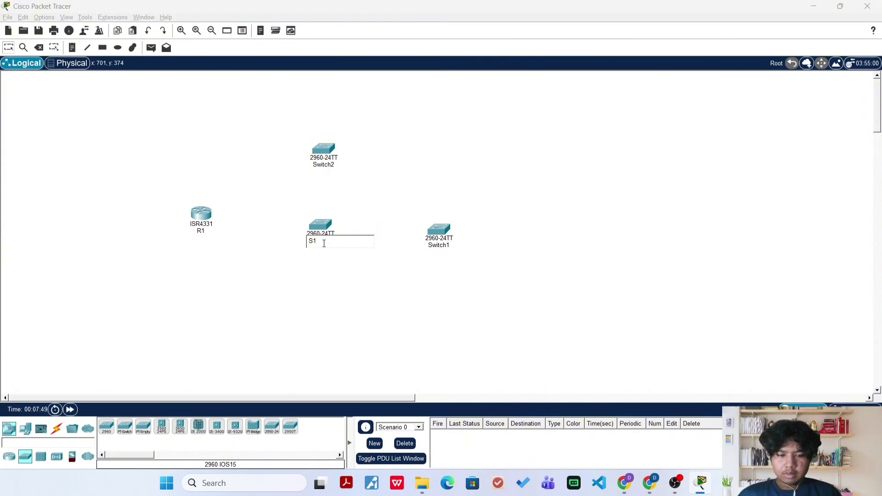
key(Return)
- Rename the rightmost switch, Switch1, as S2
click(438, 244)
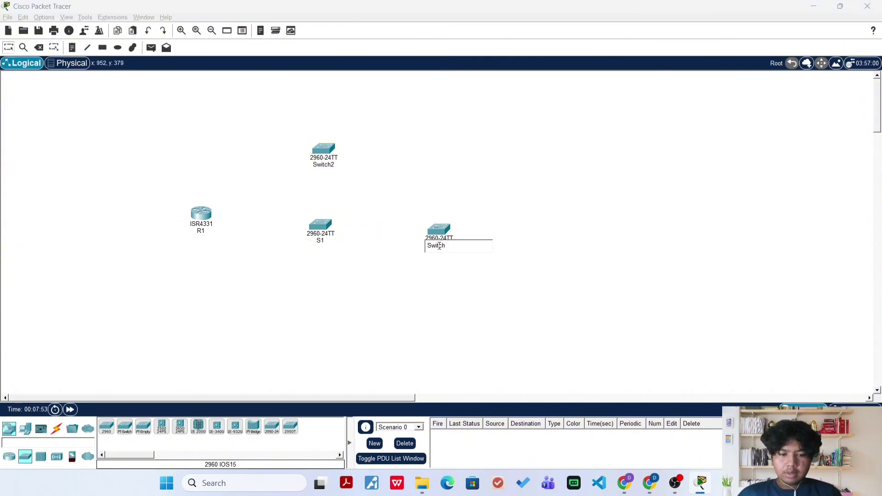
key(BackSpace)
key(BackSpace)
key(BackSpace)
key(BackSpace)
key(BackSpace)
text(2)
key(Return)
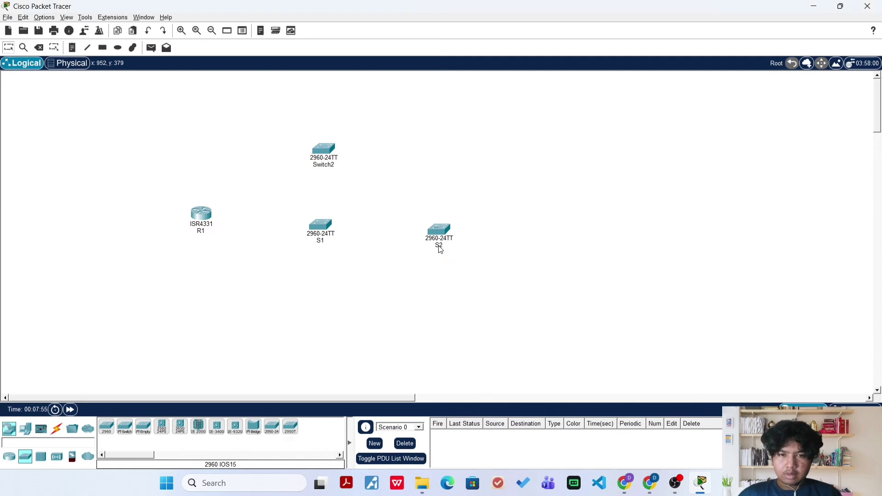
- Rename the upper switch, Switch2, as S3
click(319, 165)
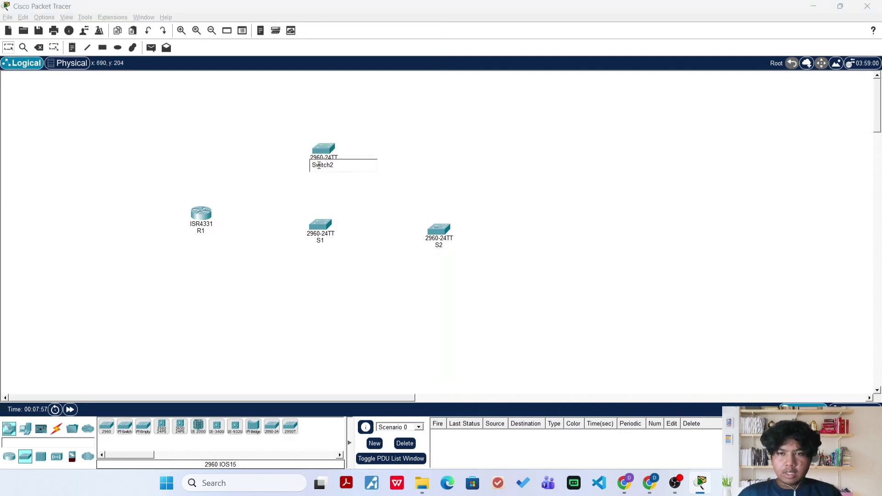
key(BackSpace)
key(BackSpace)
key(BackSpace)
key(BackSpace)
key(BackSpace)
key(BackSpace)
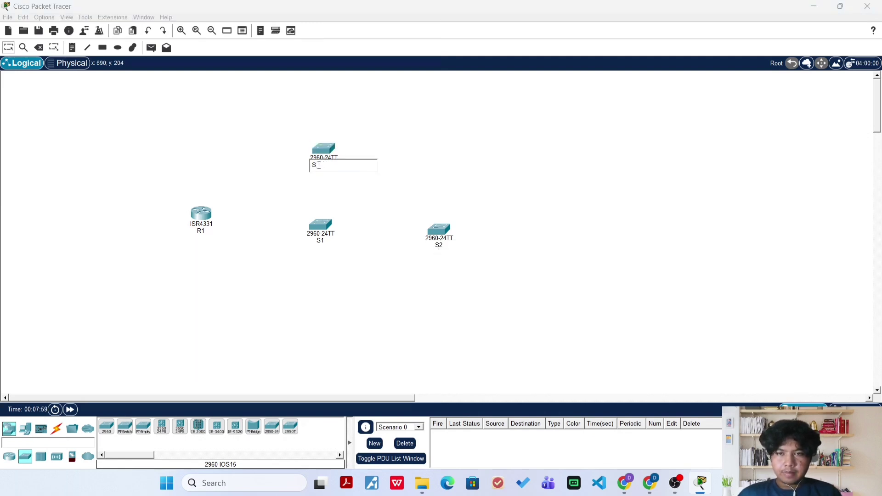
text(3)
key(Return)
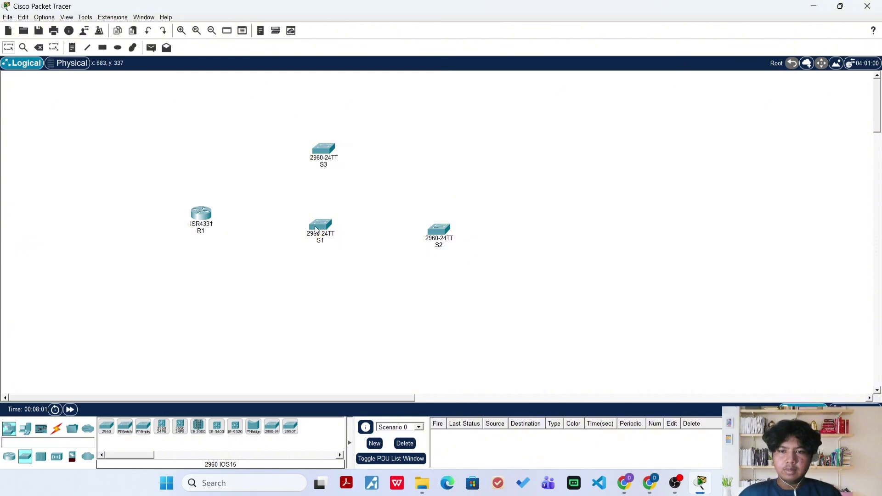
- Reposition S1 directly below S3 and level with R1, and shift S2 slightly up and closer to S1
drag(316, 230, 295, 223)
drag(434, 237, 419, 227)
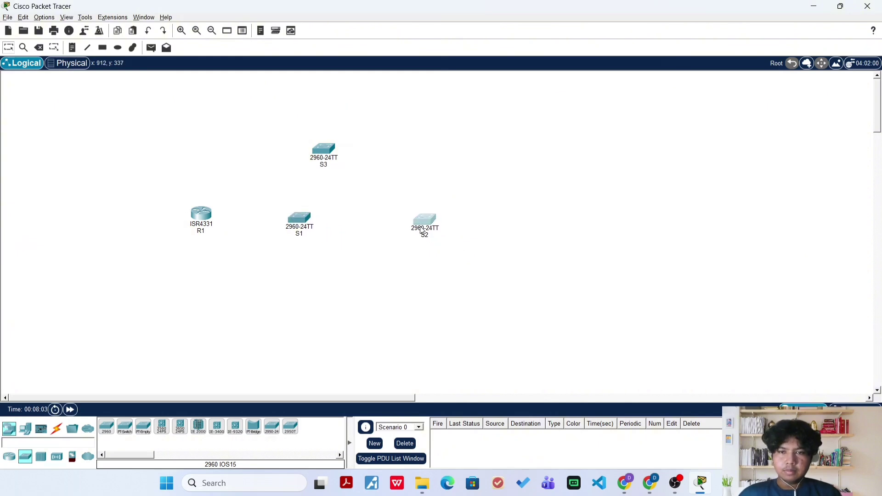
drag(311, 222, 335, 216)
click(328, 263)
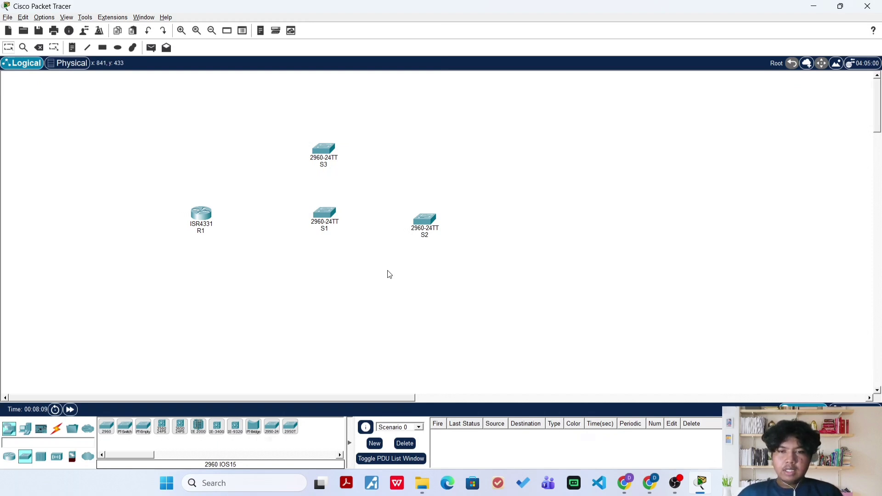
- Place two PCs below the switches, one between R1 and S1 and the other beneath S1
click(25, 429)
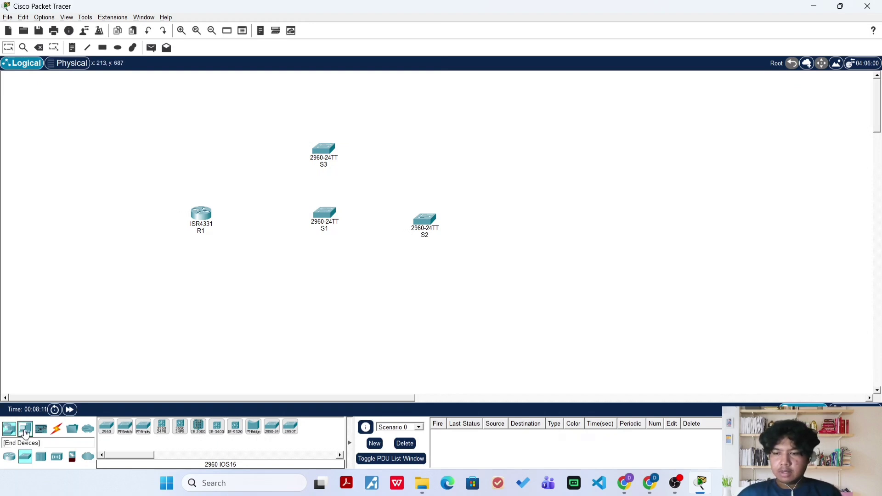
click(106, 426)
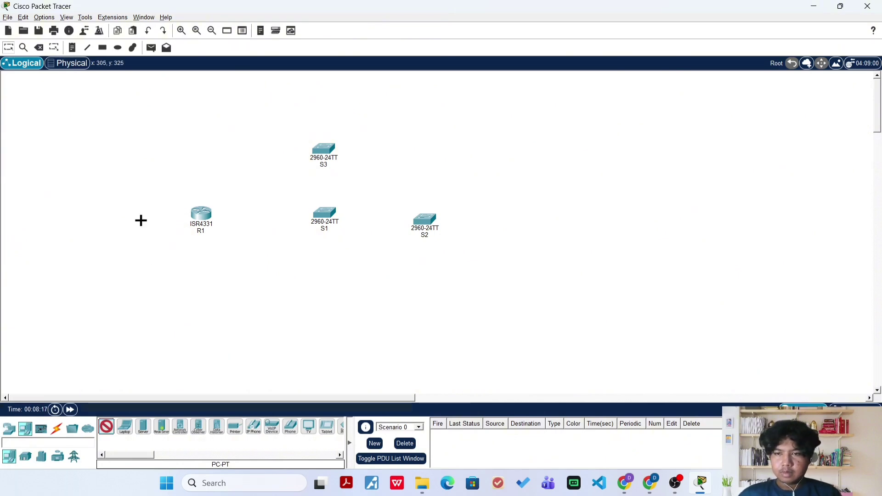
click(260, 283)
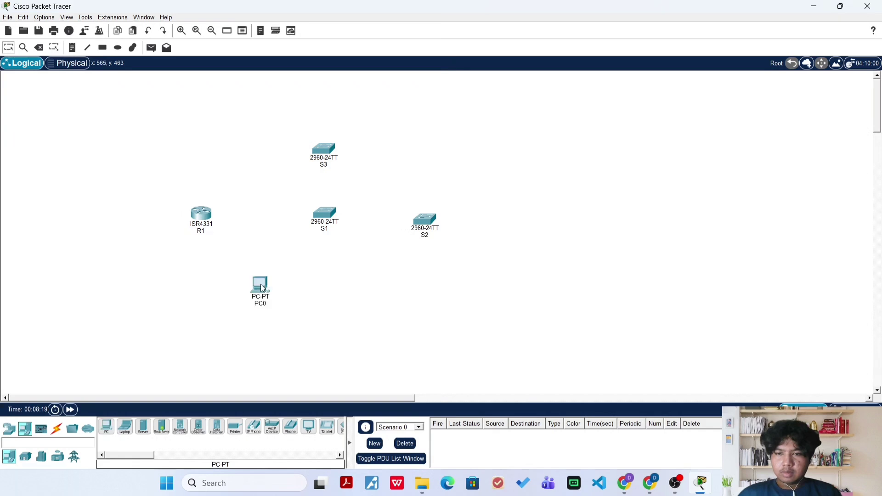
click(107, 427)
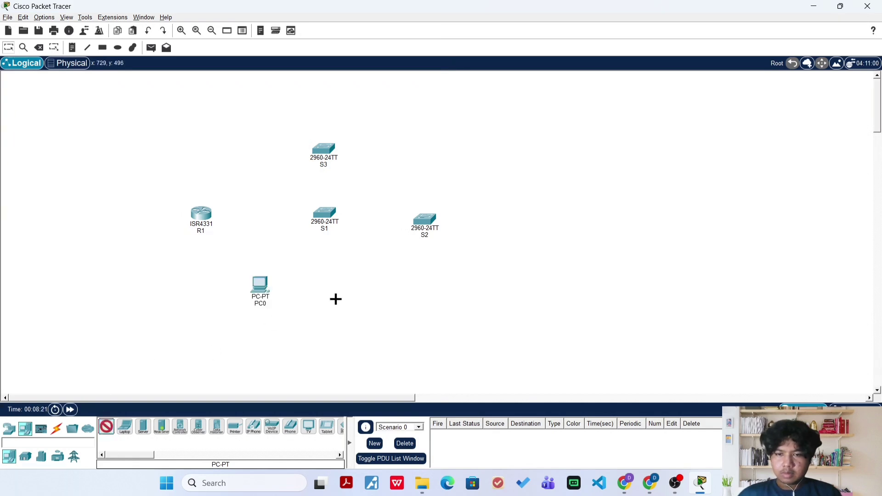
click(341, 297)
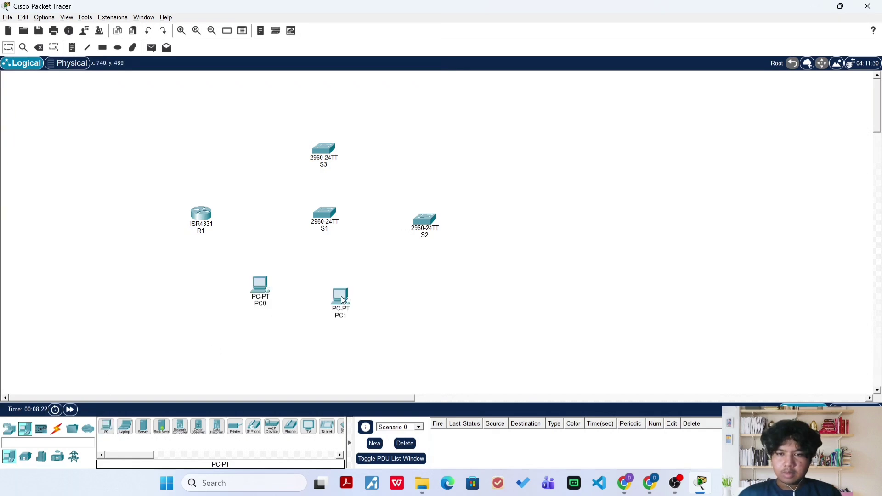
- Rename the PC between R1 and S1 as PC-Guru-1
click(266, 304)
key(BackSpace)
key(BackSpace)
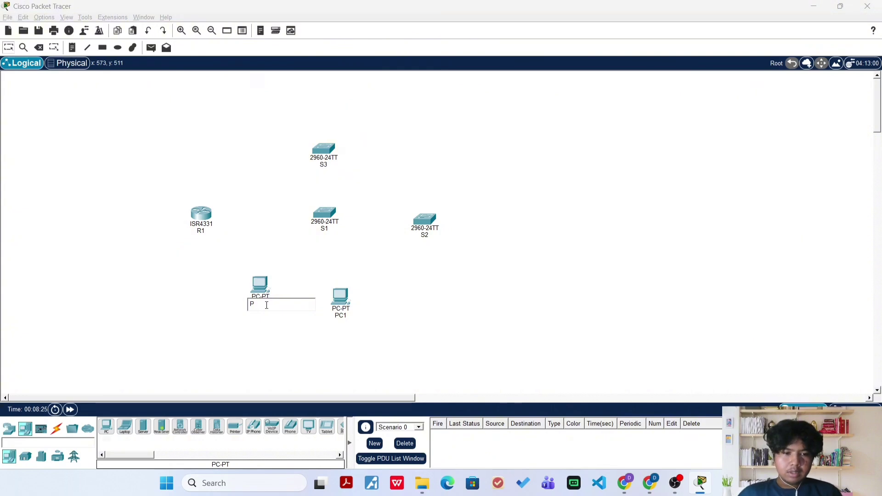
text(pc)
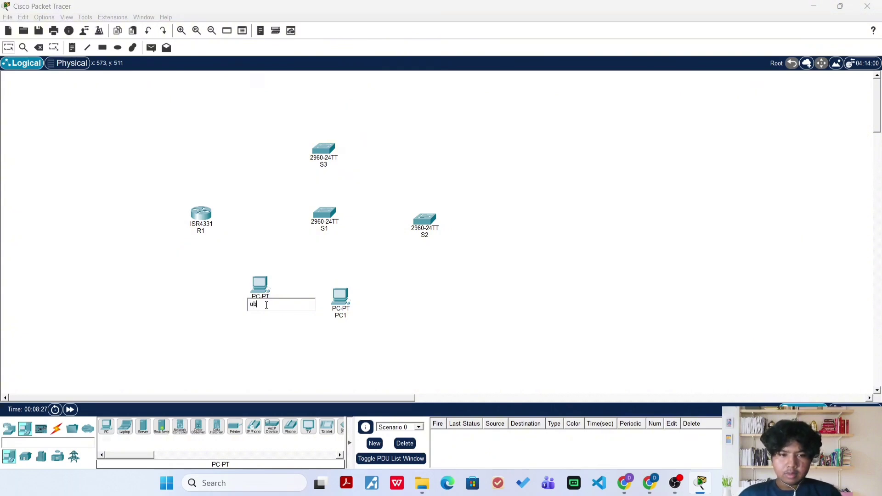
key(BackSpace)
key(BackSpace)
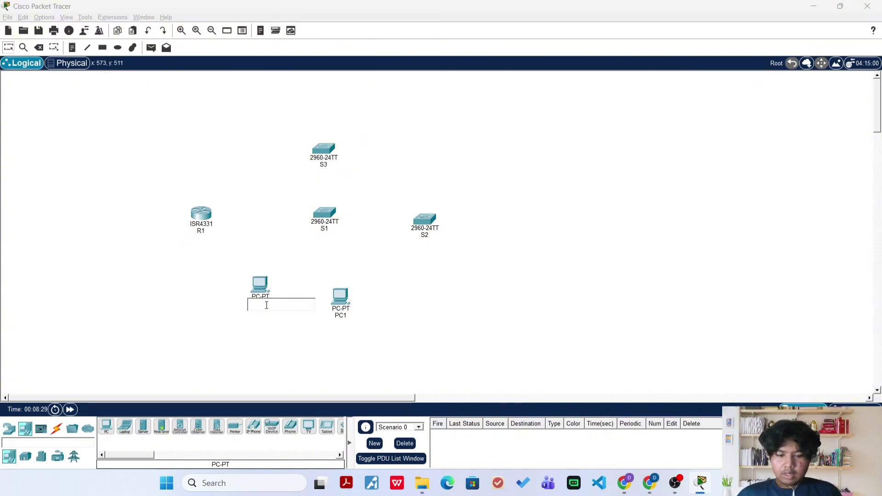
text(PC)
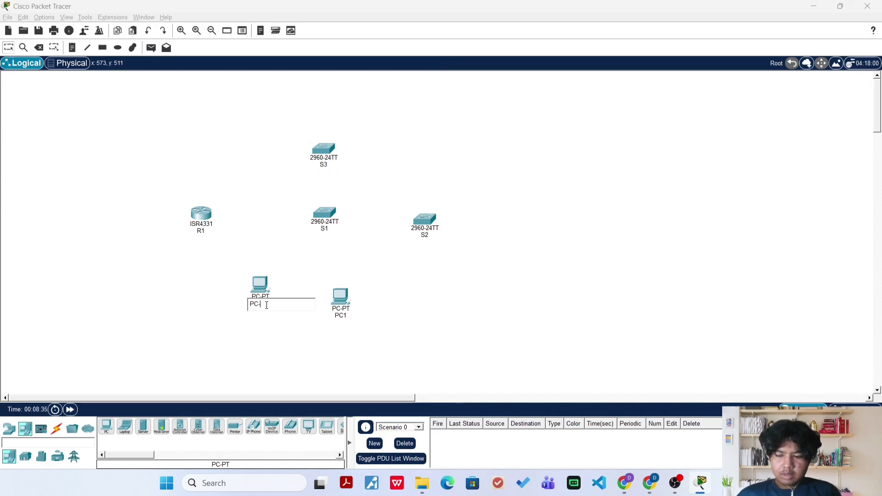
text(-Guru)
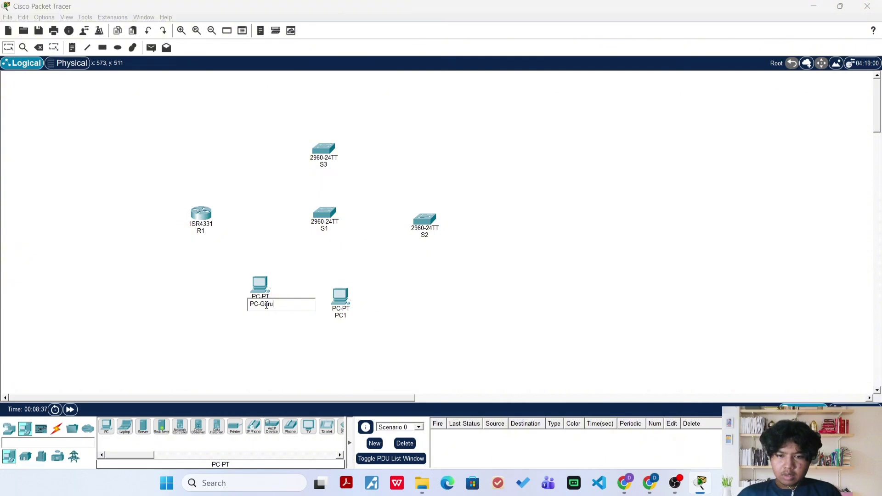
text(-)
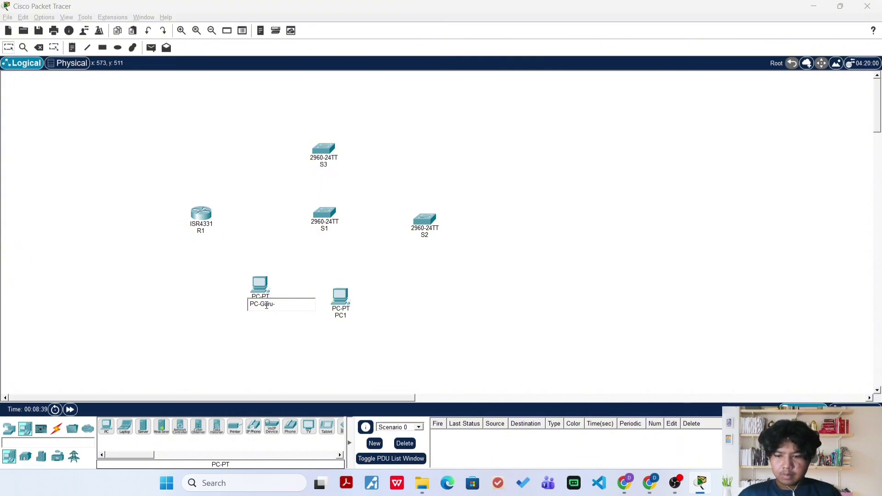
text(1)
key(Return)
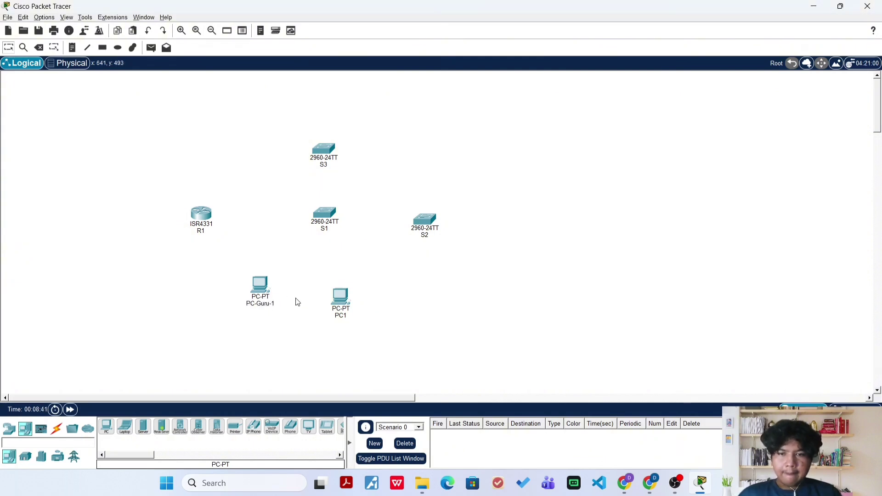
- Copy the name PC-Guru-1 from the first PC's label, leaving that label as it is
click(258, 305)
click(259, 305)
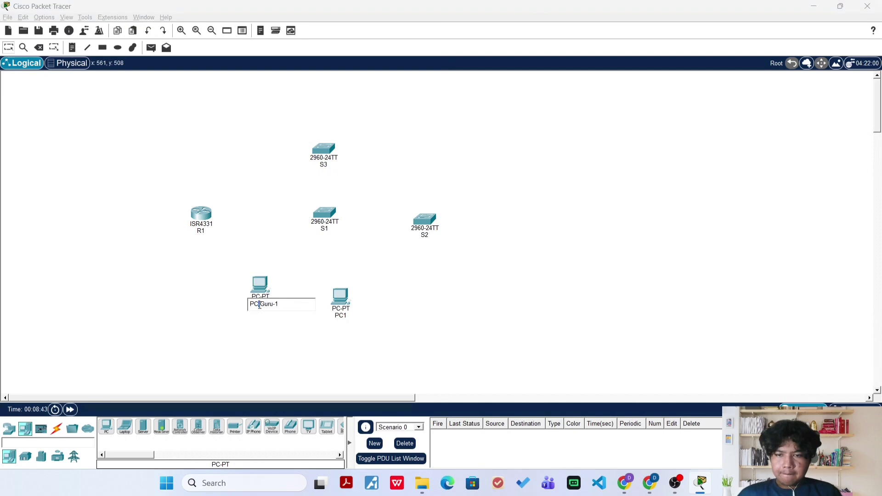
click(275, 342)
key(ctrl+c)
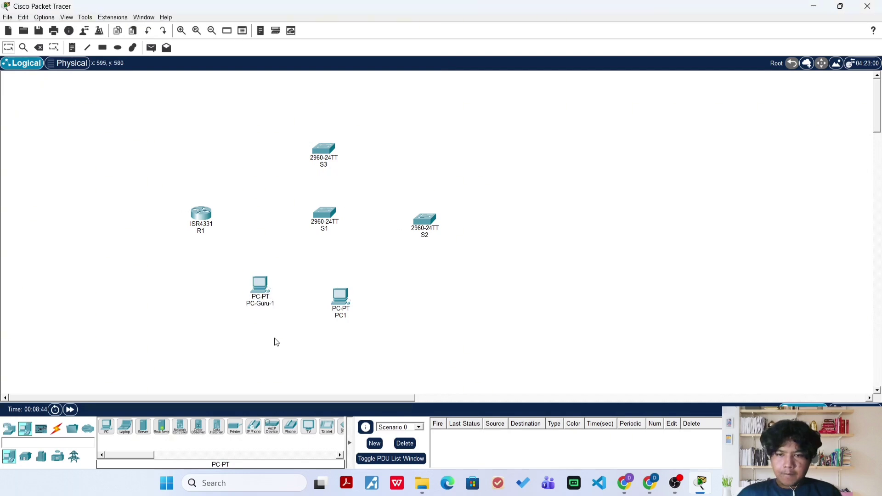
- Try to give the PC beneath S1 the copied name PC-Guru-1
click(341, 315)
click(342, 316)
key(ctrl+v)
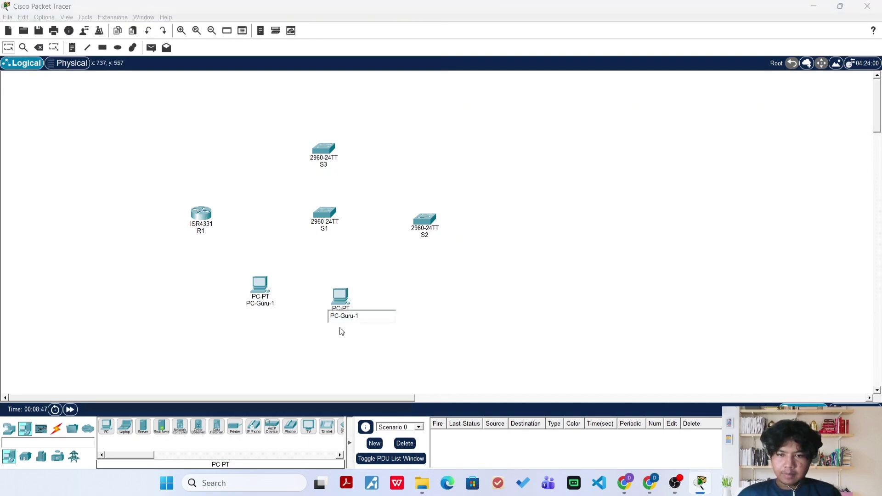
click(339, 329)
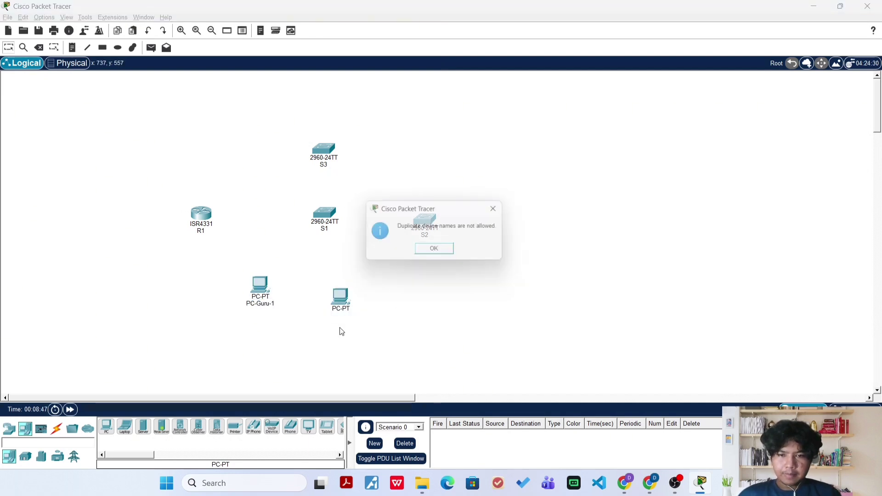
click(500, 208)
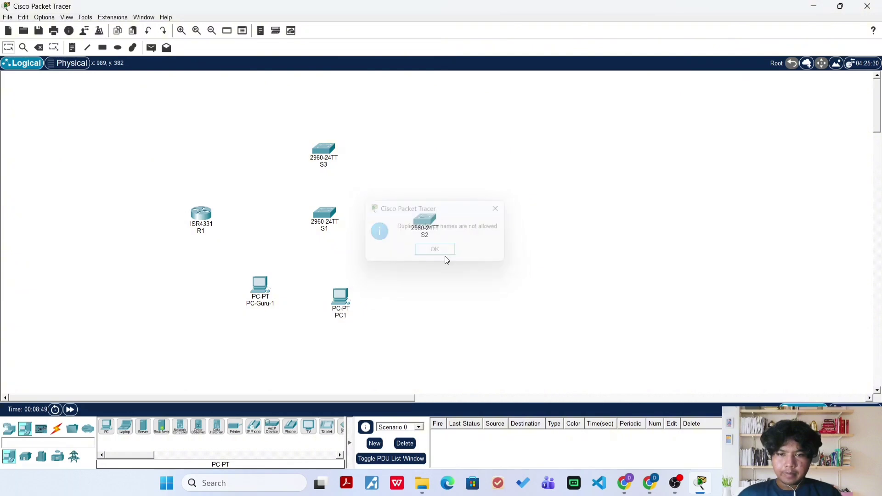
- Rename the PC beneath S1 as PC-Guru-2, based on the copied name
click(340, 317)
key(ctrl+v)
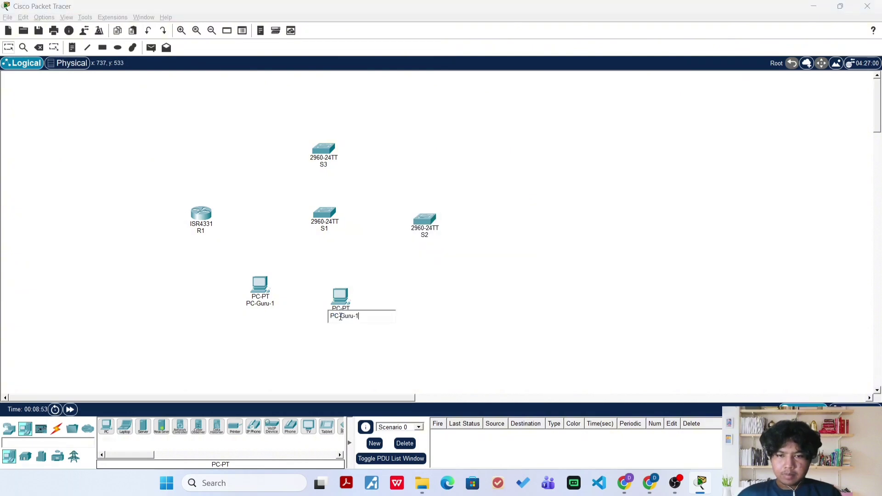
key(BackSpace)
text(2)
key(Return)
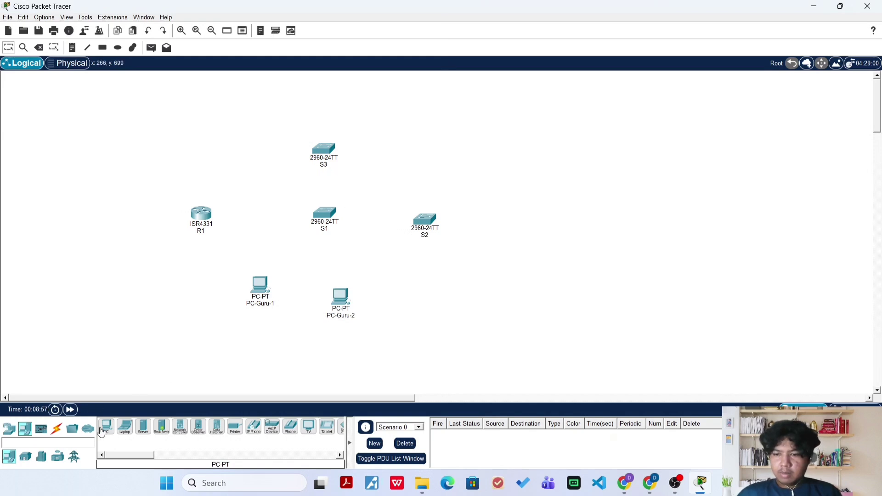
- Place two PCs to the right of S2, one above its level and one below it
drag(106, 432, 483, 177)
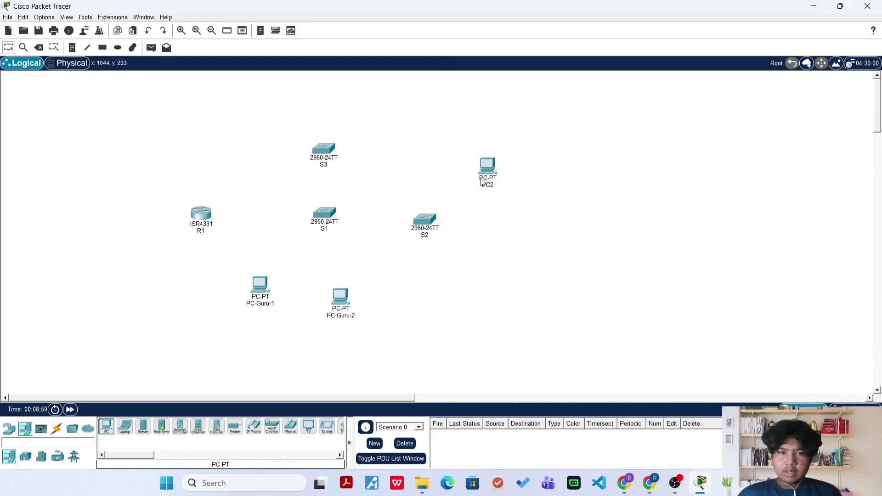
drag(107, 427, 493, 274)
- Rename the upper PC beside S2 as PC-Perpus-1 and copy that name
click(494, 186)
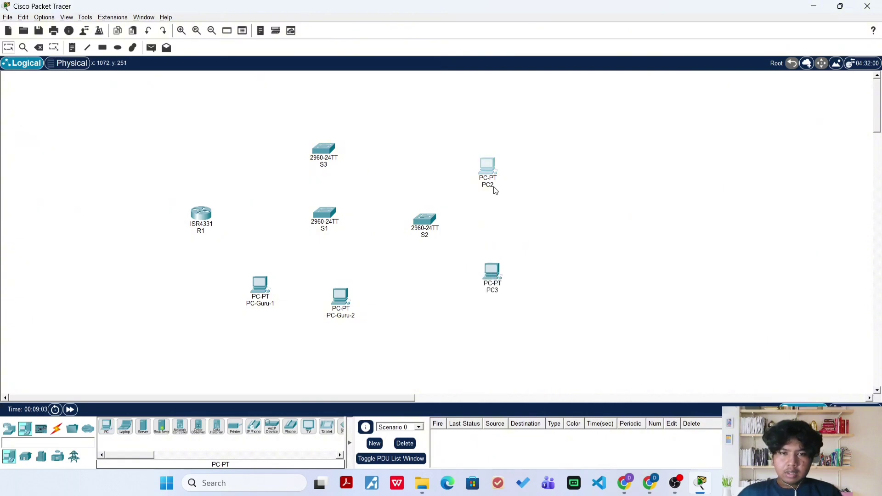
double_click(494, 185)
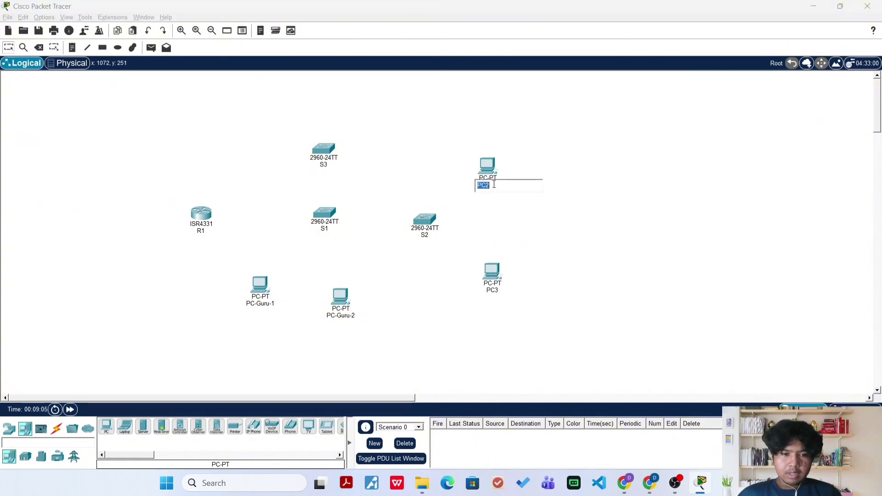
text(PC-Guru-1)
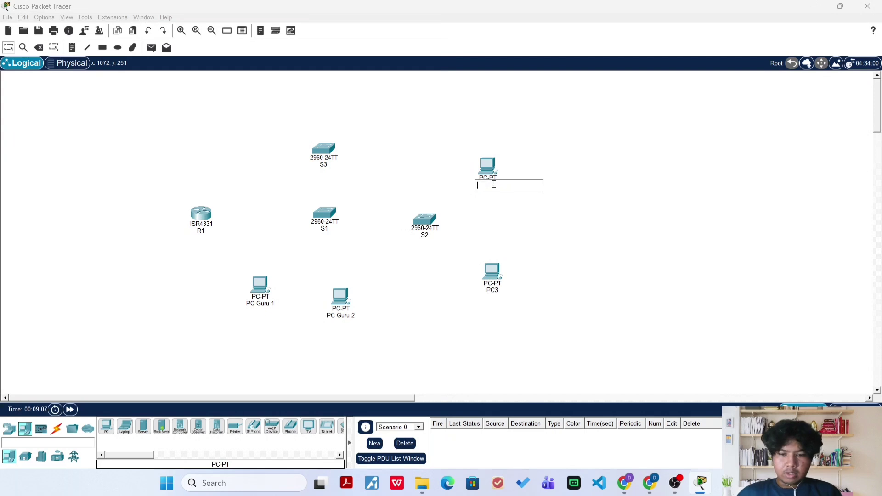
key(BackSpace)
key(BackSpace)
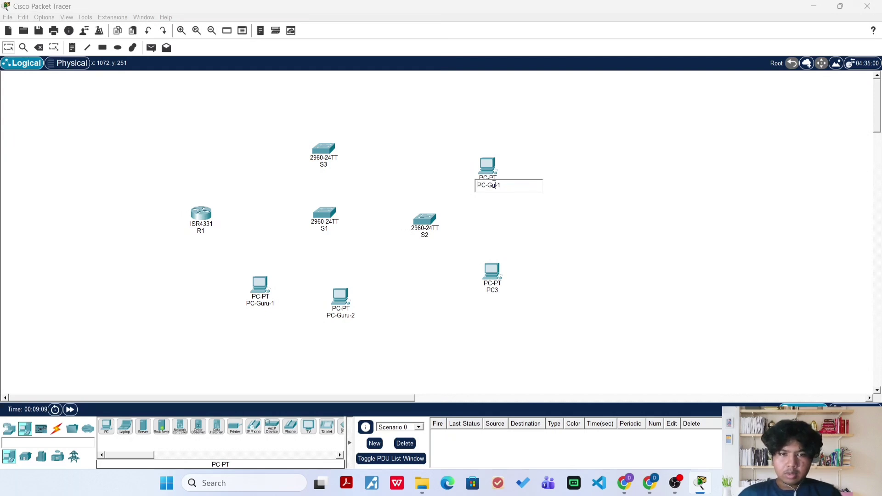
text(us)
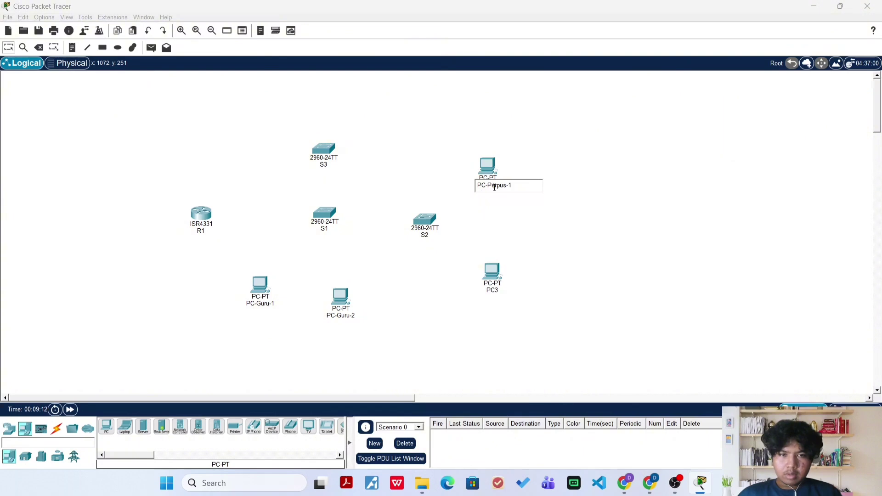
key(BackSpace)
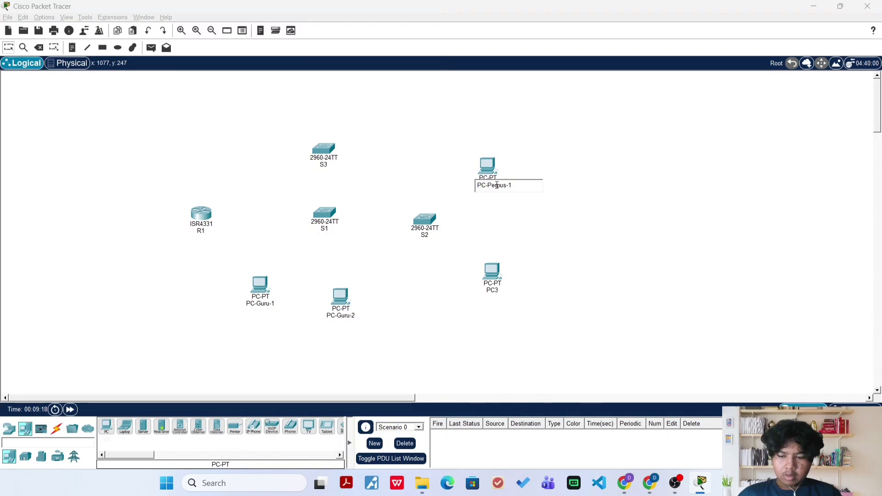
triple_click(496, 185)
key(ctrl+c)
click(480, 245)
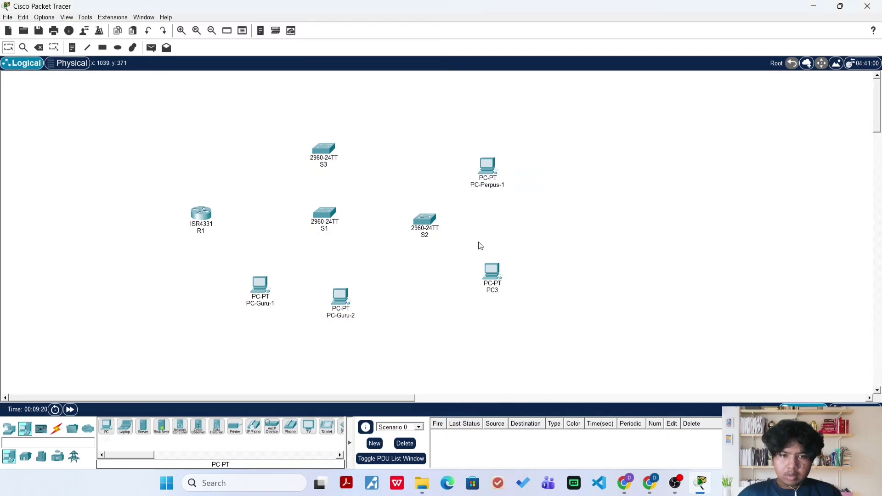
- Rename the lower PC beside S2 as PC-Perpus-2, based on the copied name
click(498, 290)
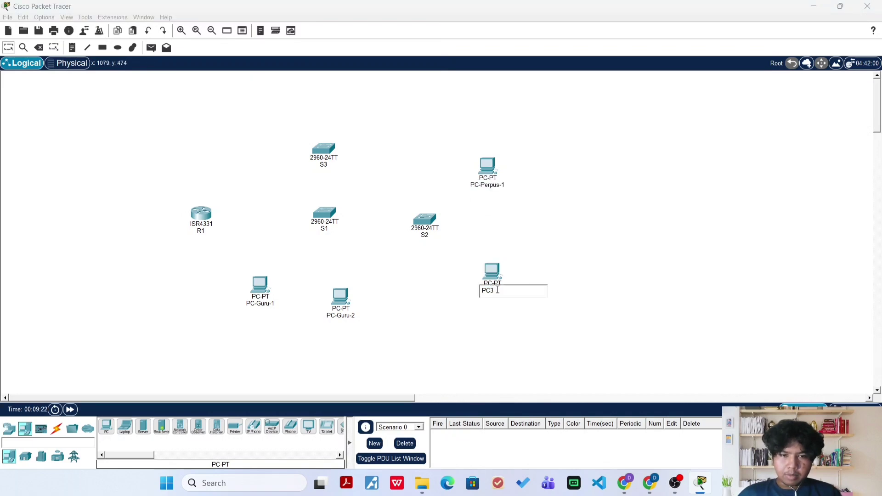
triple_click(498, 290)
key(ctrl+v)
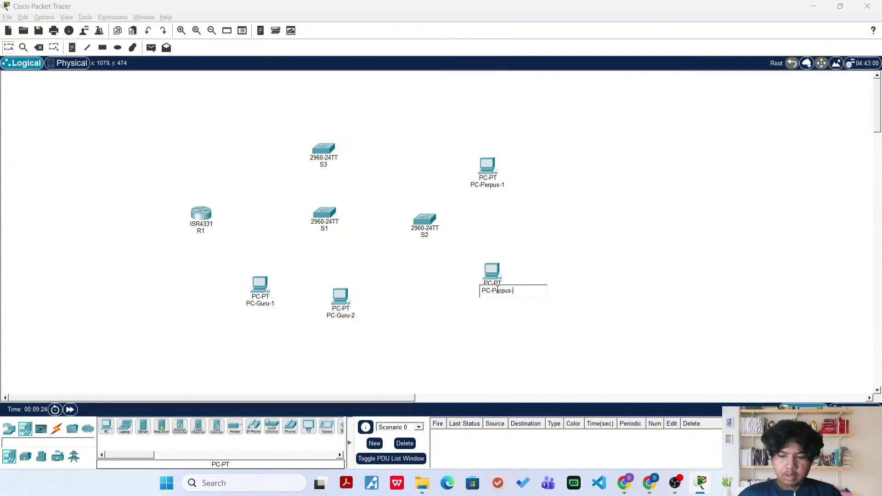
text(2)
click(451, 286)
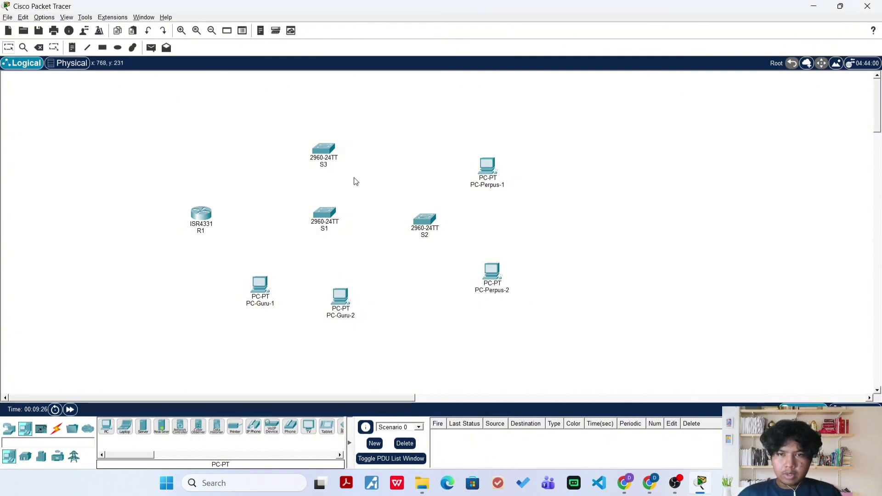
- Place two PCs slightly above S3, one on its left side and one on its right
click(107, 427)
click(223, 123)
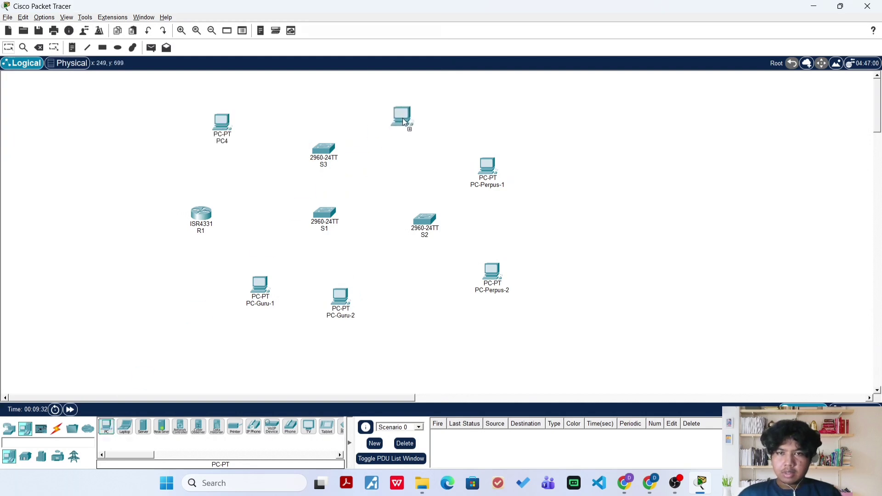
- Rename the PC to the left of S3 as PC-TU-1
click(224, 142)
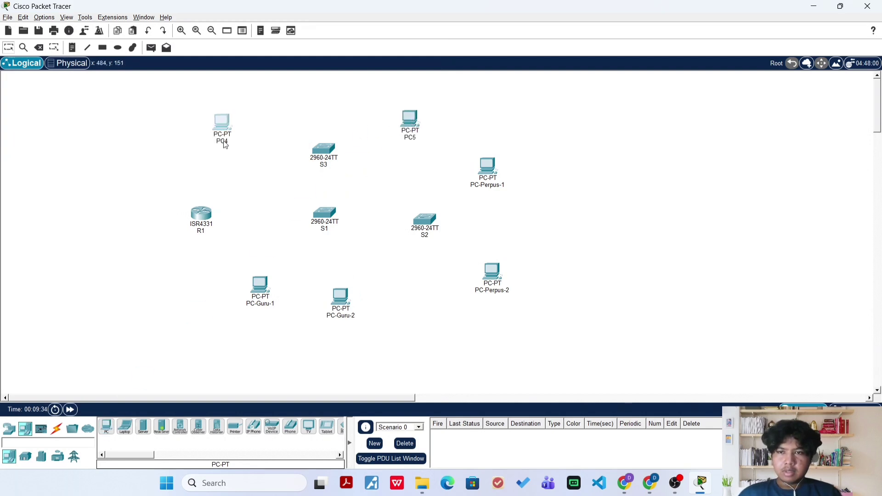
double_click(227, 142)
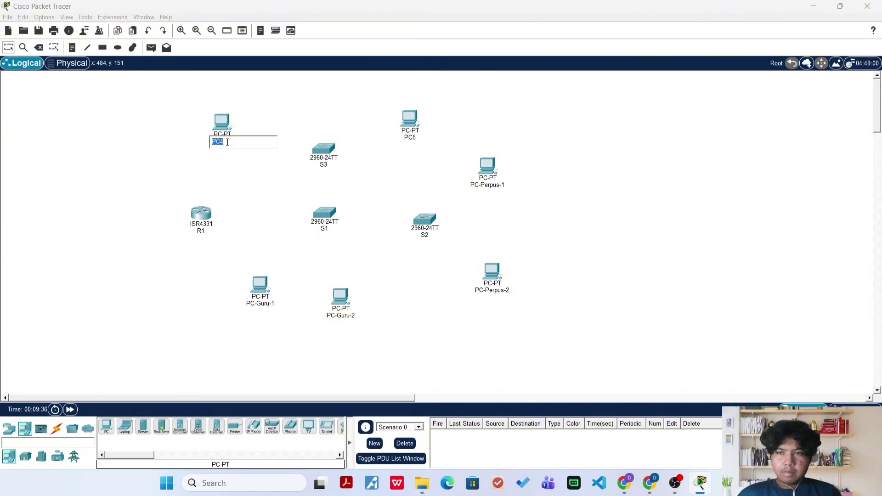
key(BackSpace)
text(PC-Perpus-1)
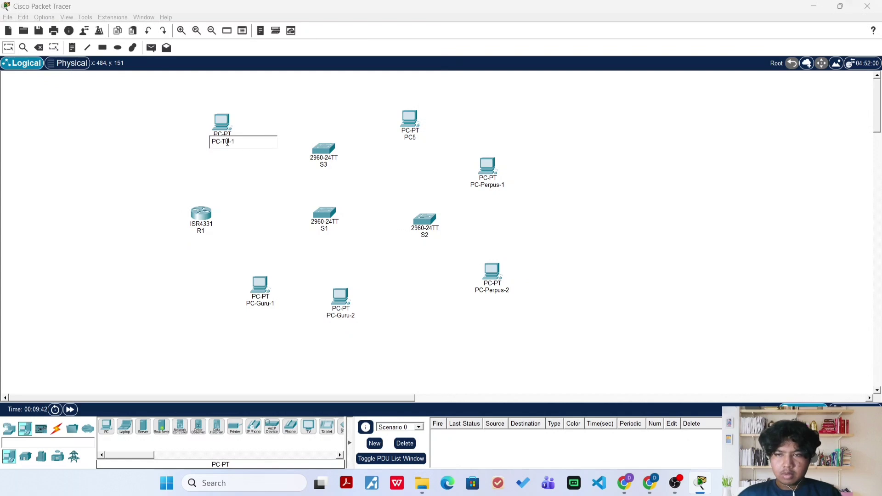
click(247, 163)
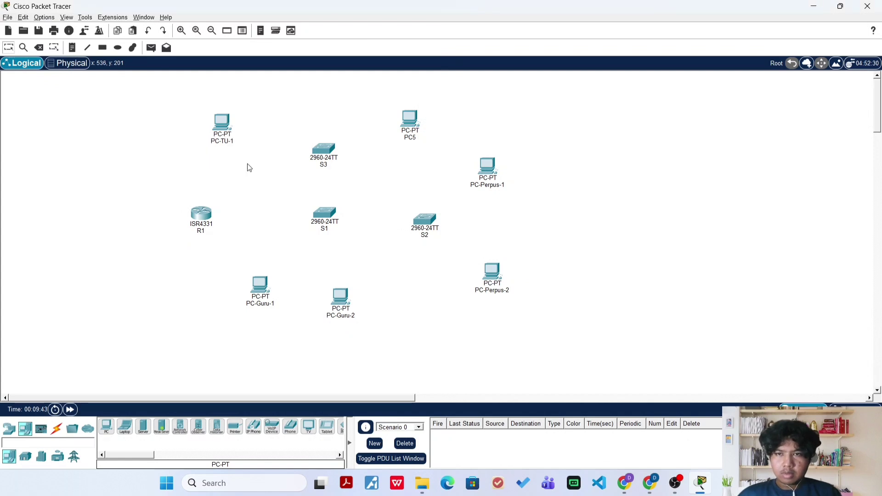
- Copy the name PC-TU-1 and use it to rename the PC to the right of S3 as PC-TU-2
click(228, 145)
click(258, 210)
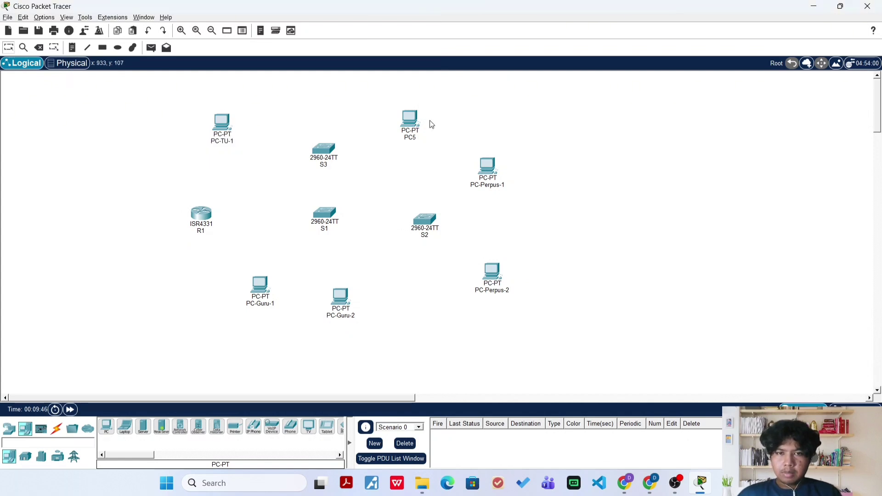
click(410, 138)
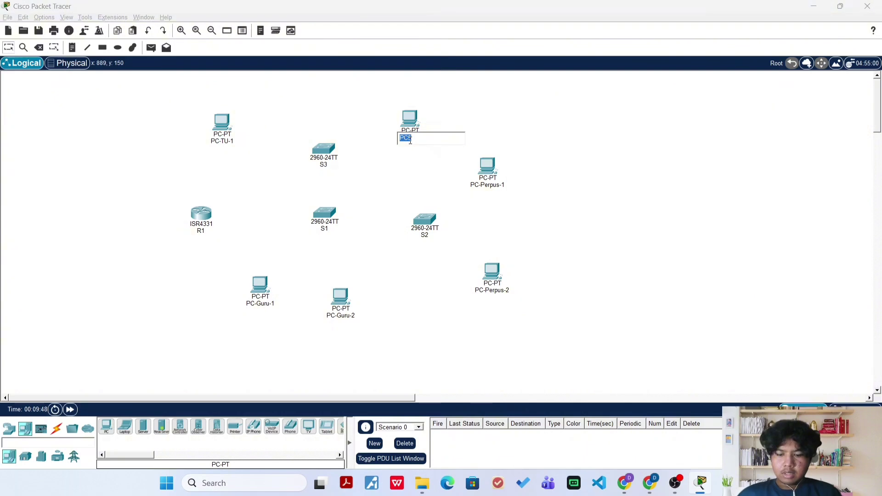
text(PC-TU-1)
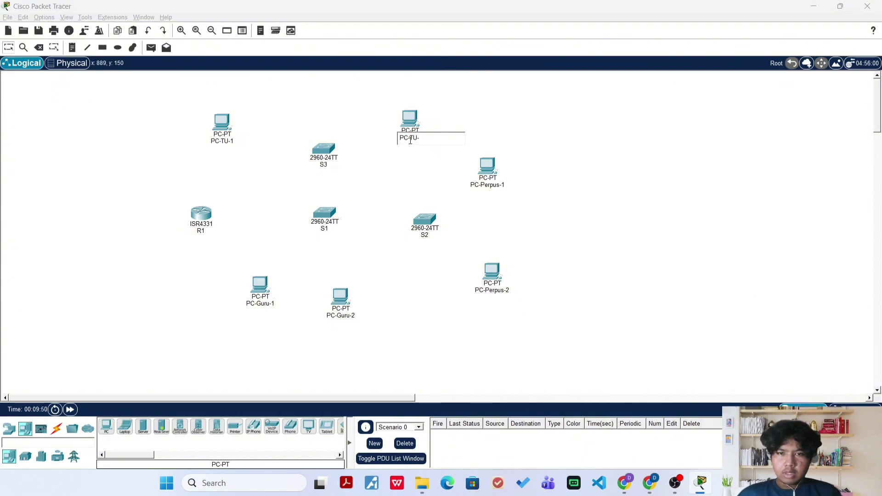
key(Return)
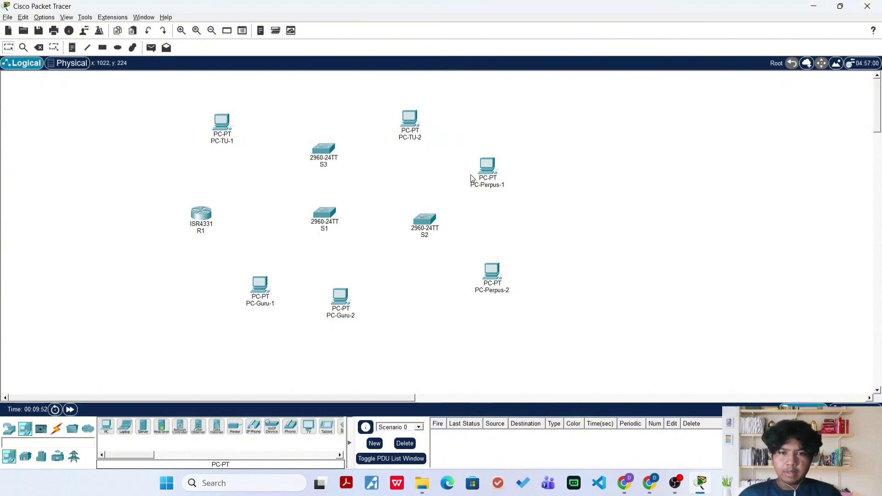
- Move router R1 slightly down, keeping it to the left of S1
drag(200, 212, 199, 238)
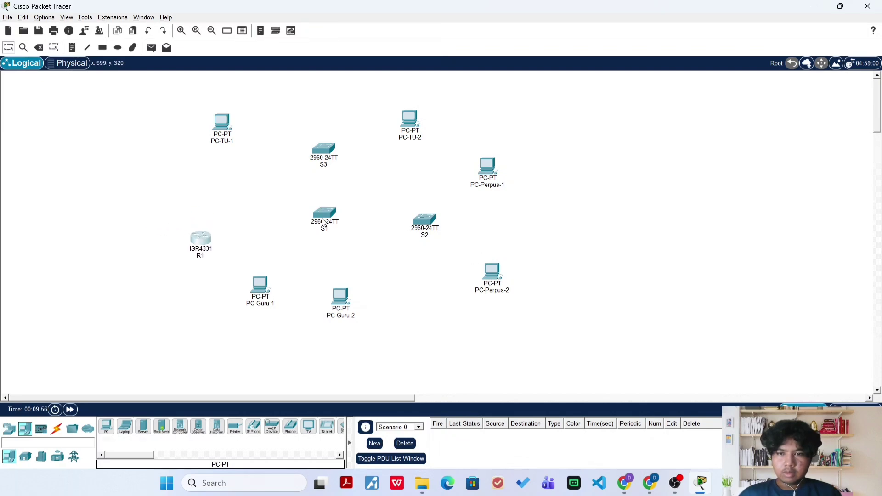
- Rearrange the devices by moving S1 slightly down, S2 slightly farther from S1, and R1 slightly higher than S1
drag(324, 221, 329, 243)
drag(427, 222, 445, 226)
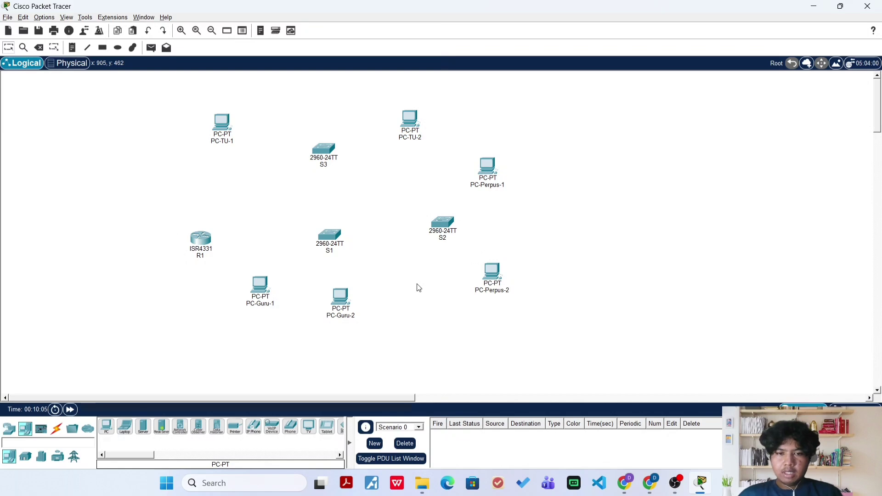
drag(198, 253, 188, 221)
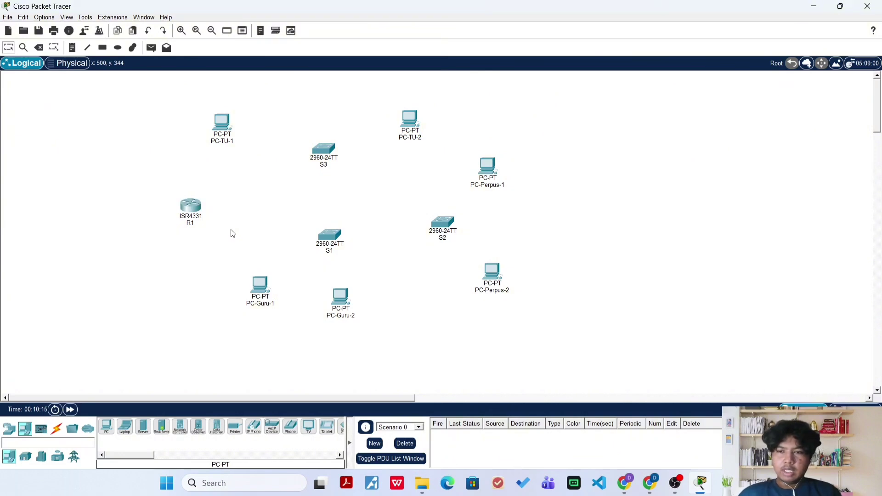
drag(193, 209, 195, 211)
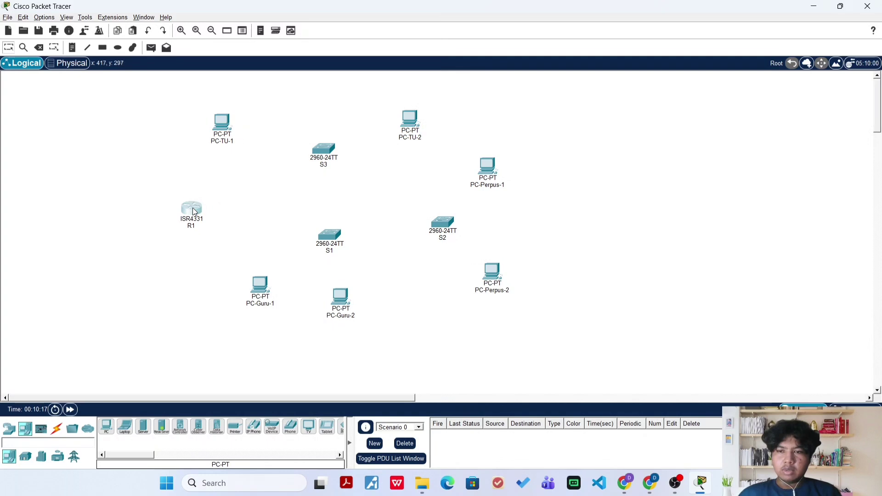
click(254, 217)
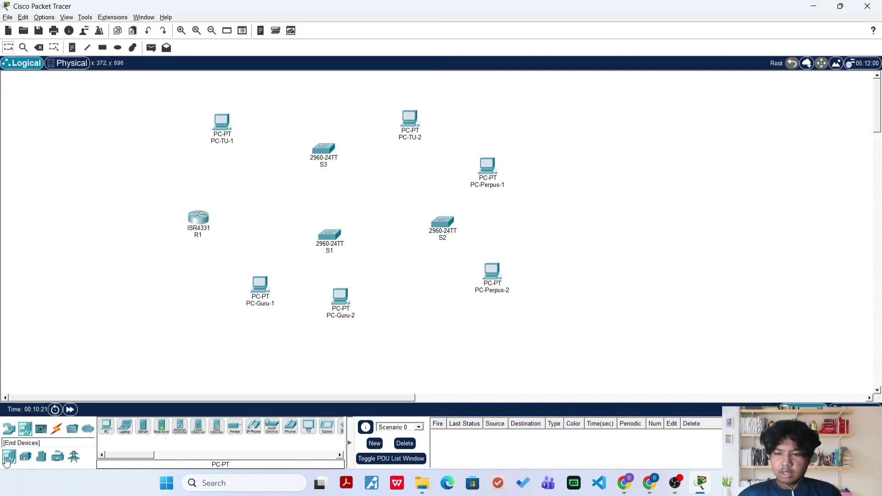
- Connect R1 GigabitEthernet0/0/1 to S1 GigabitEthernet0/1 with a copper straight-through cable and nudge R1 slightly down
click(57, 429)
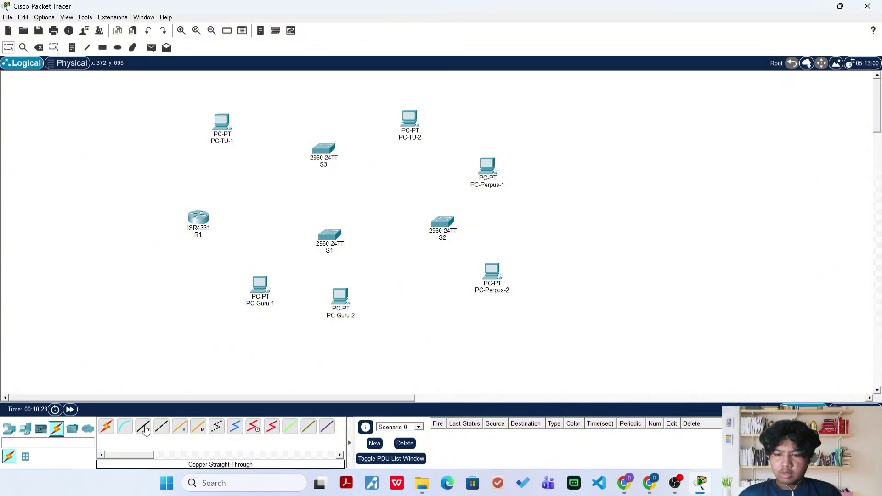
click(143, 426)
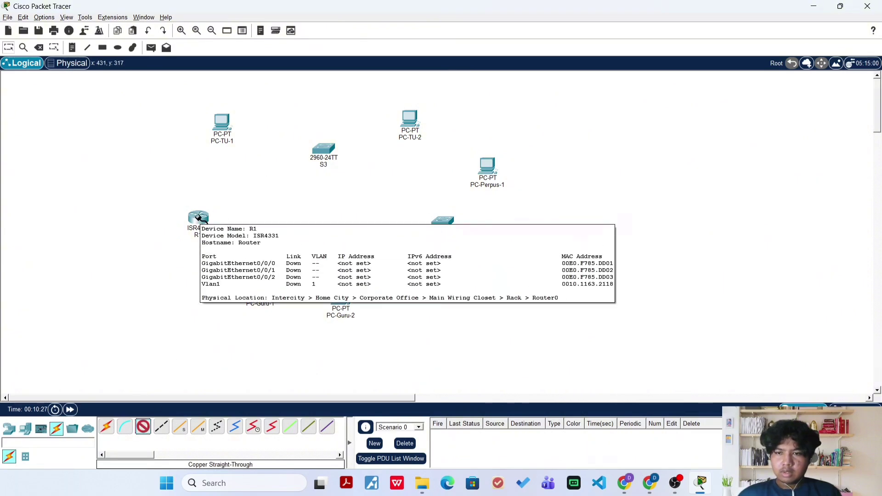
click(199, 219)
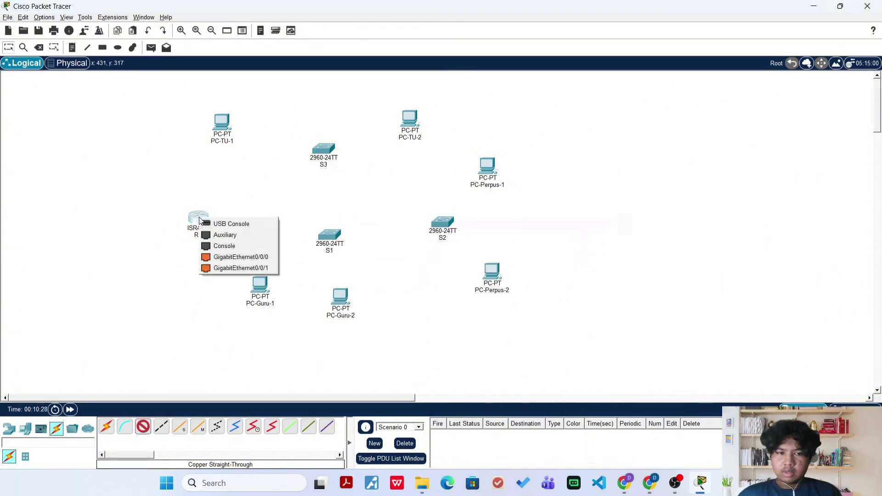
click(221, 266)
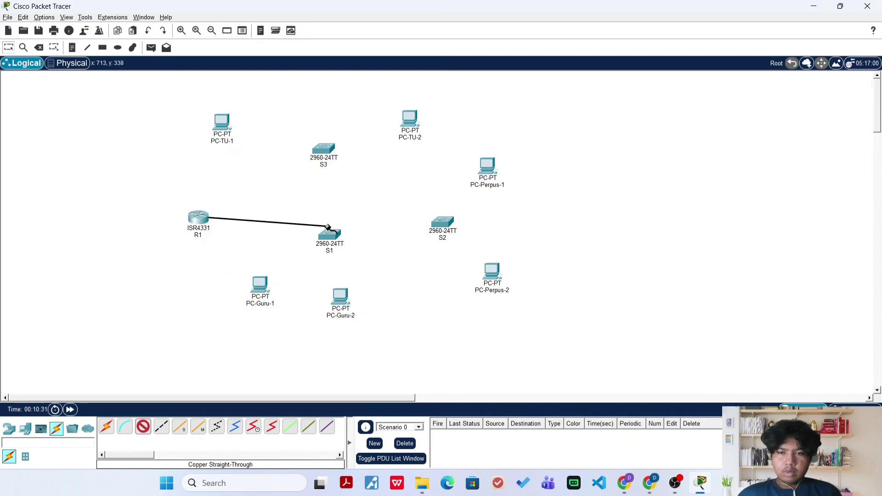
mouse_move(331, 235)
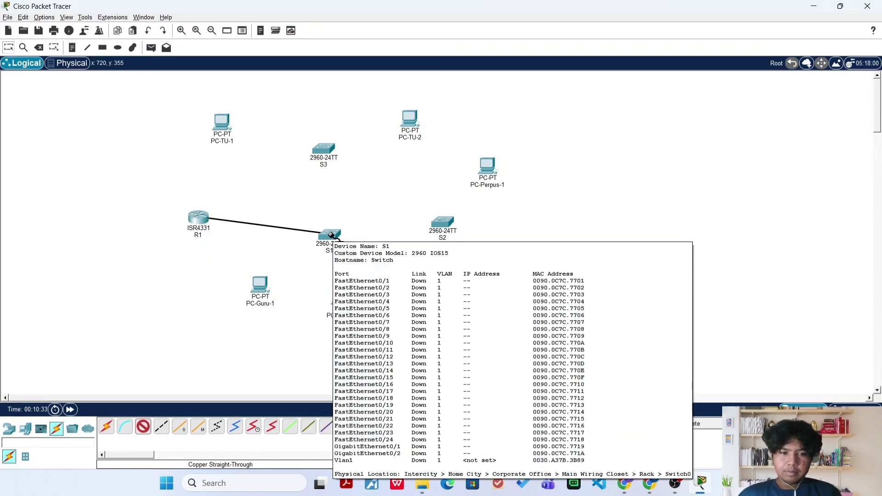
click(331, 235)
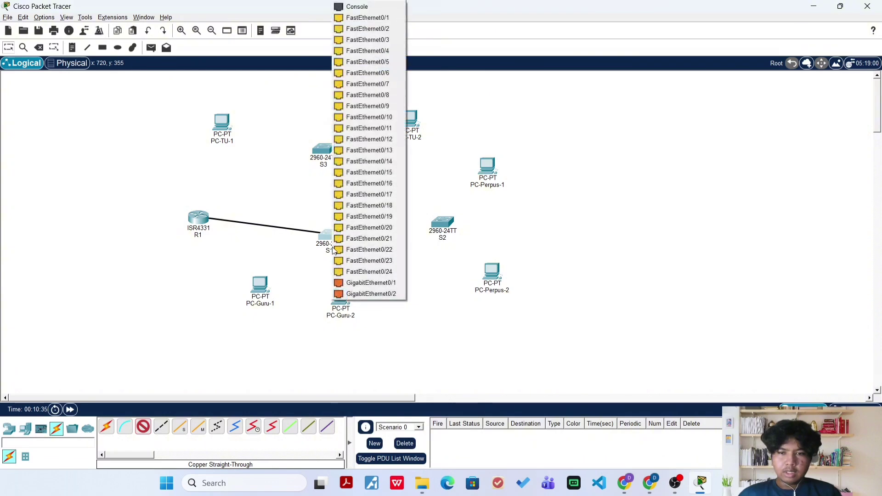
click(345, 284)
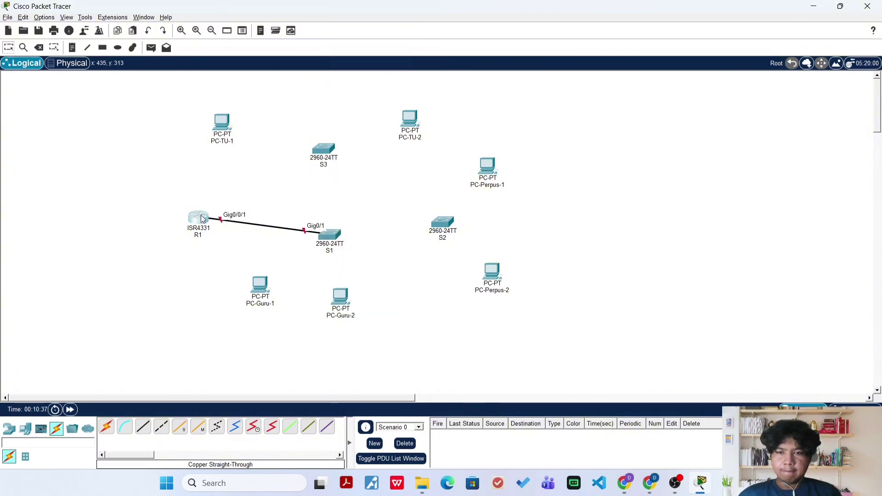
mouse_move(201, 215)
mouse_down()
mouse_move(200, 232)
mouse_move(199, 221)
mouse_up()
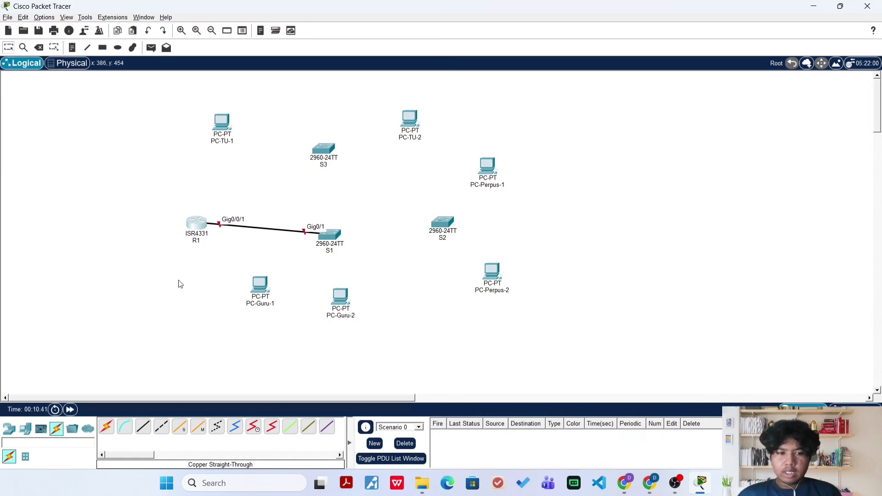
- Connect S1 FastEthernet0/24 to S2 FastEthernet0/24 with a copper cross-over cable
click(161, 427)
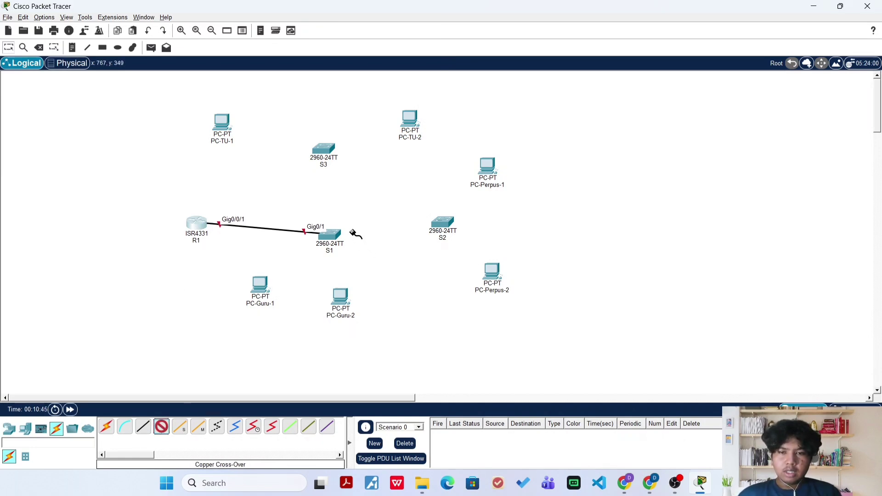
mouse_move(332, 235)
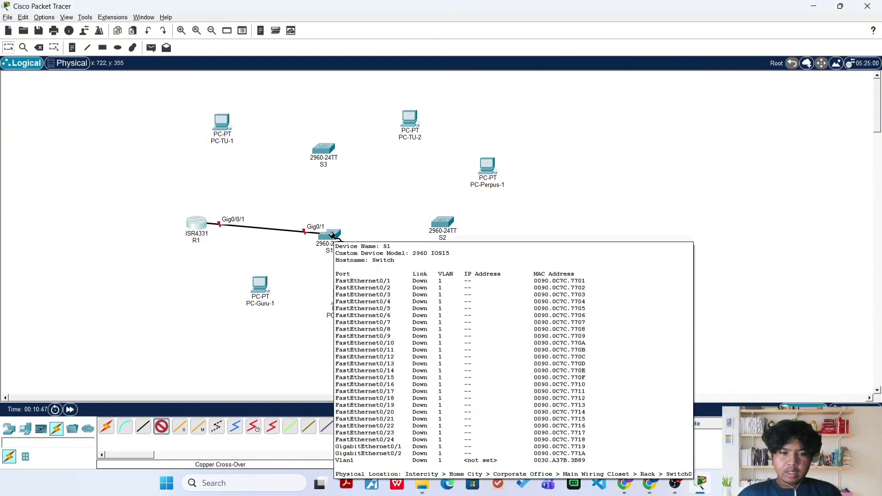
click(331, 235)
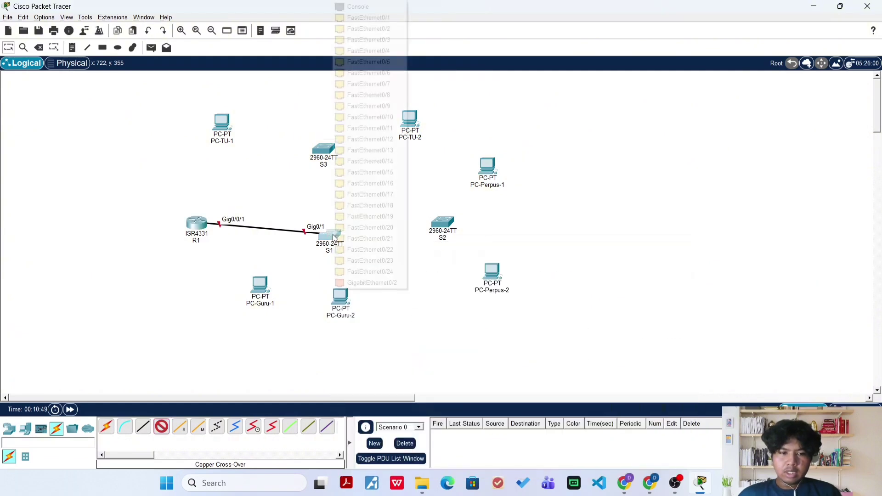
click(384, 273)
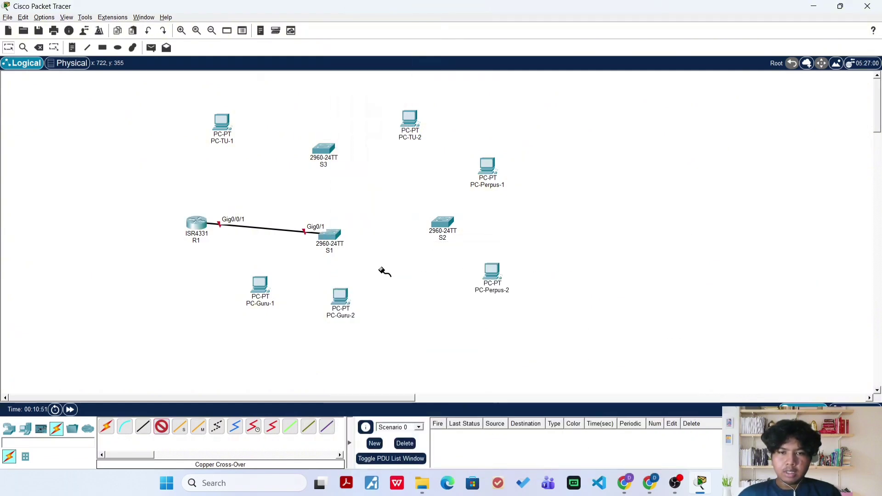
click(442, 224)
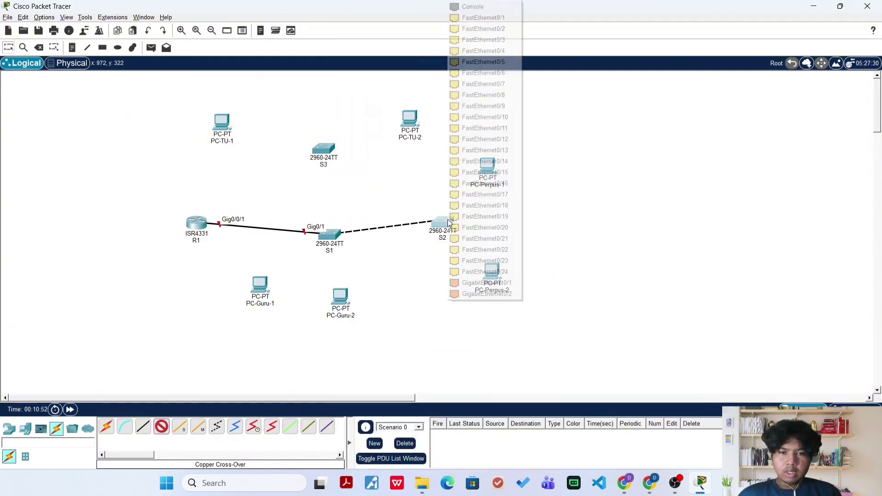
click(456, 272)
- Connect S1 FastEthernet0/23 to S3 FastEthernet0/23 with a copper cross-over cable
click(162, 427)
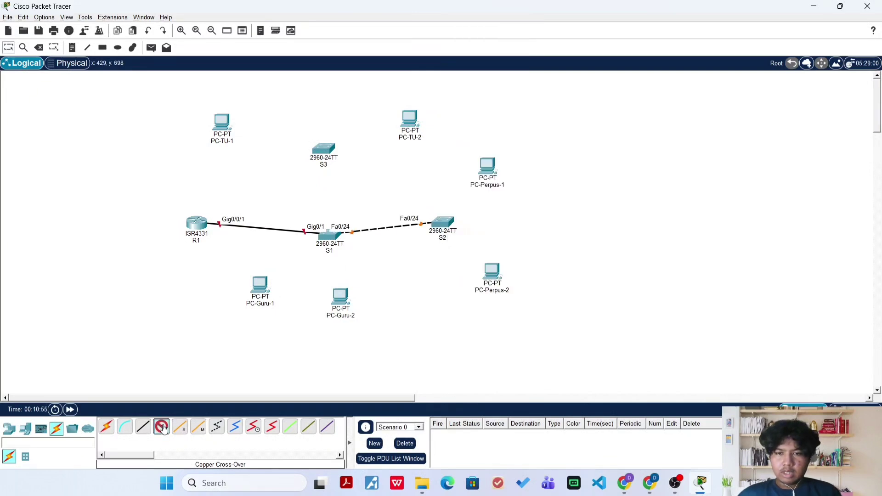
click(332, 233)
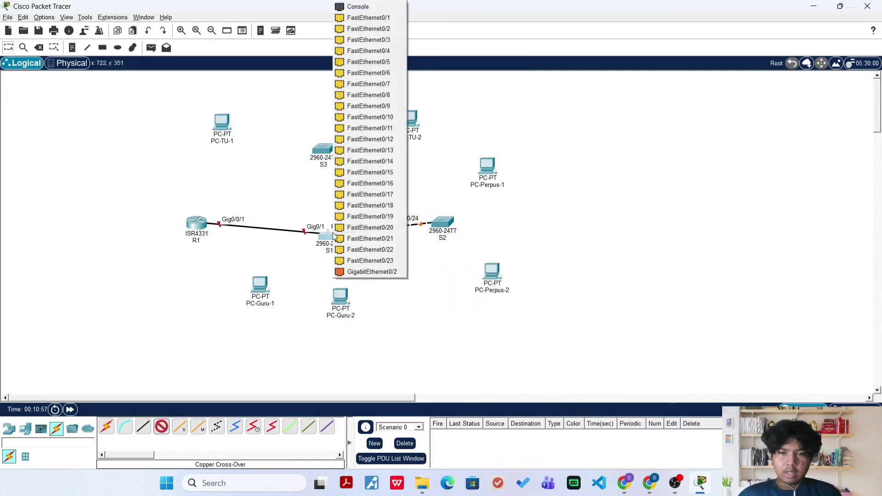
click(370, 258)
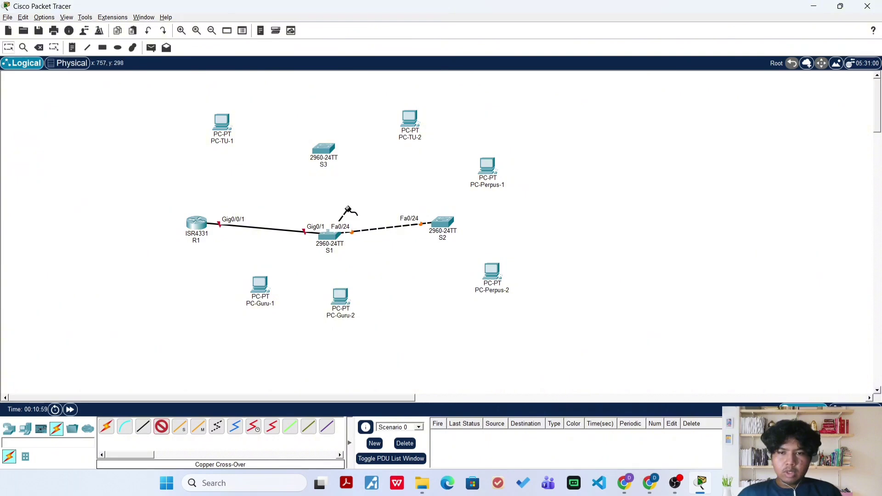
click(330, 149)
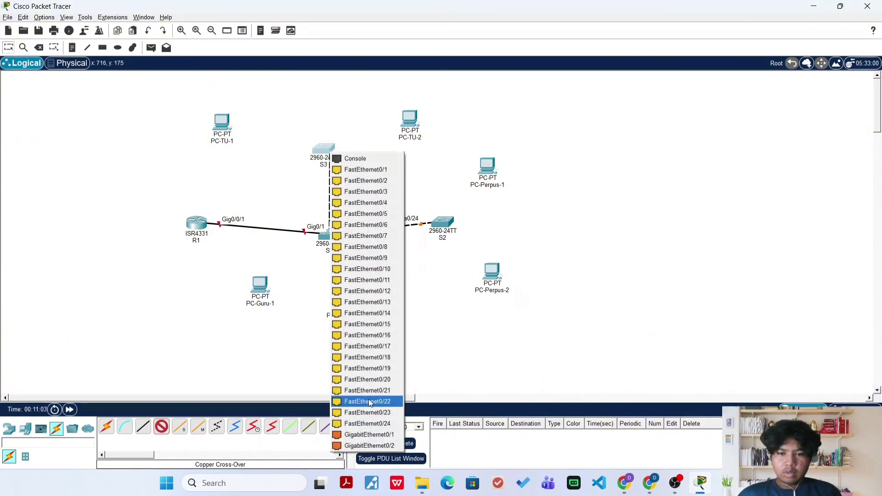
click(367, 413)
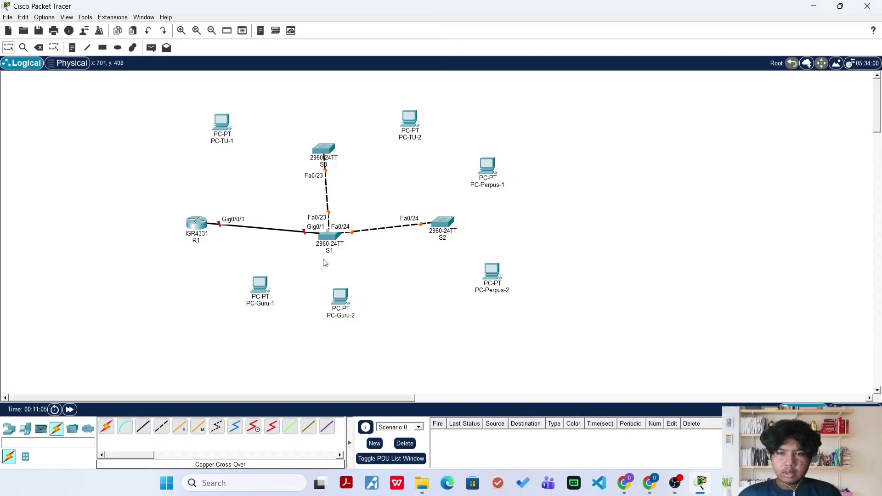
- Align R1 horizontally with S1 and shift S3 so it sits directly above S1
drag(207, 225, 204, 227)
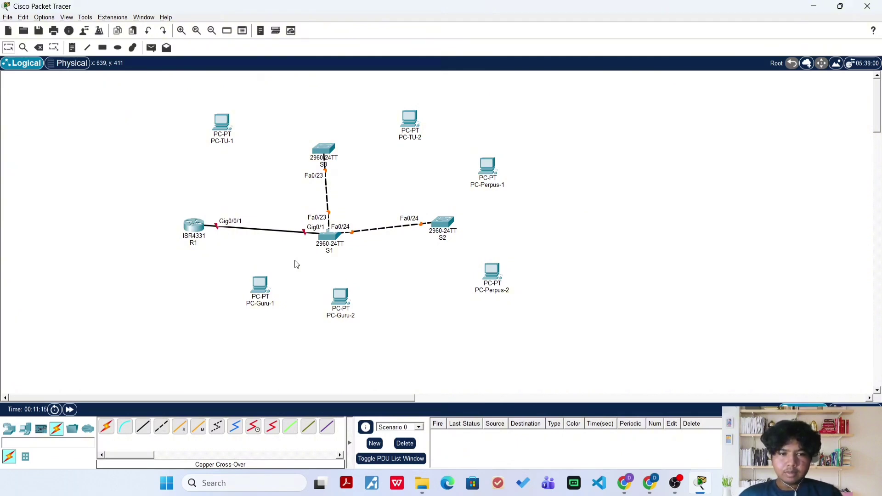
drag(188, 231, 193, 240)
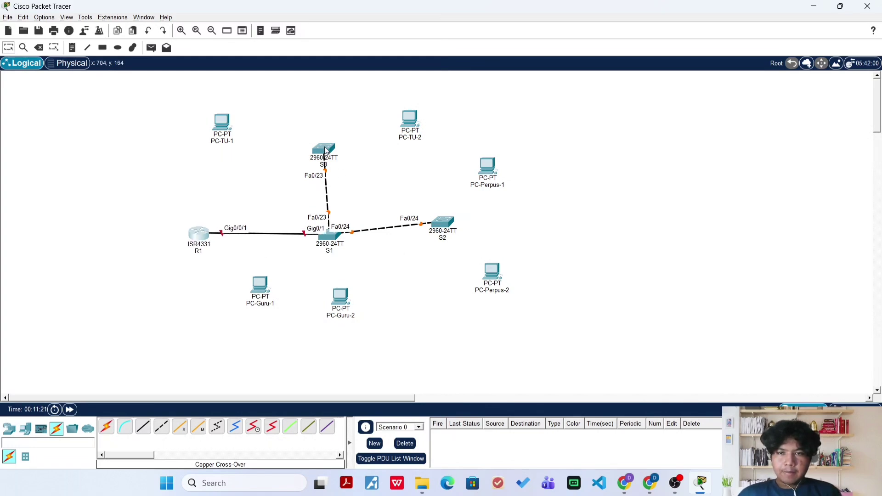
drag(325, 149, 334, 149)
- Move PC-Guru-1 slightly down and PC-Guru-2 farther away from it, so they sit on either side below S1
click(279, 286)
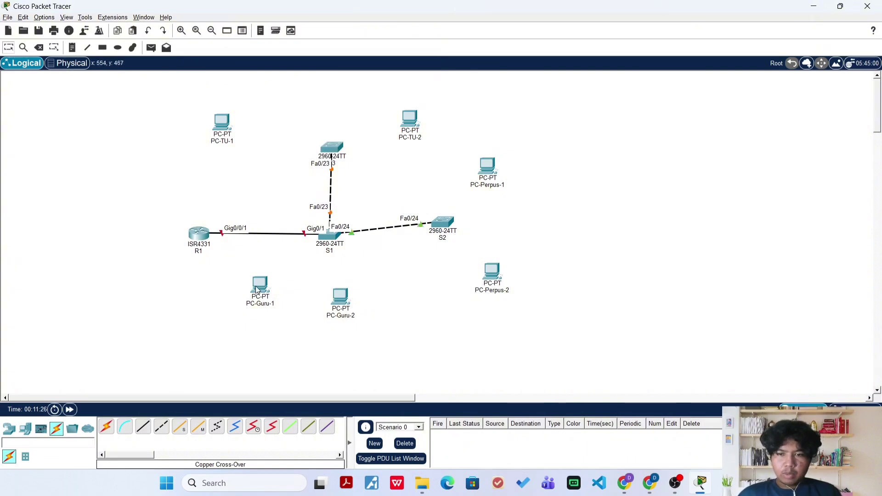
drag(259, 285, 266, 296)
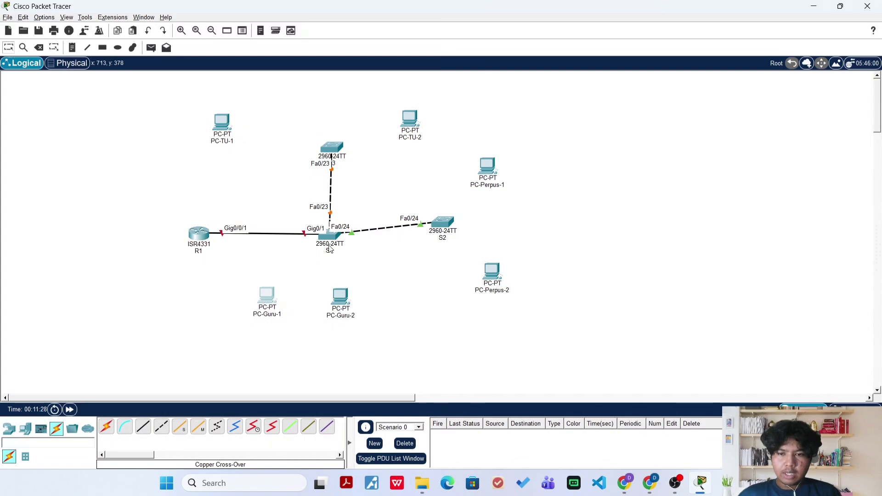
drag(338, 297, 376, 300)
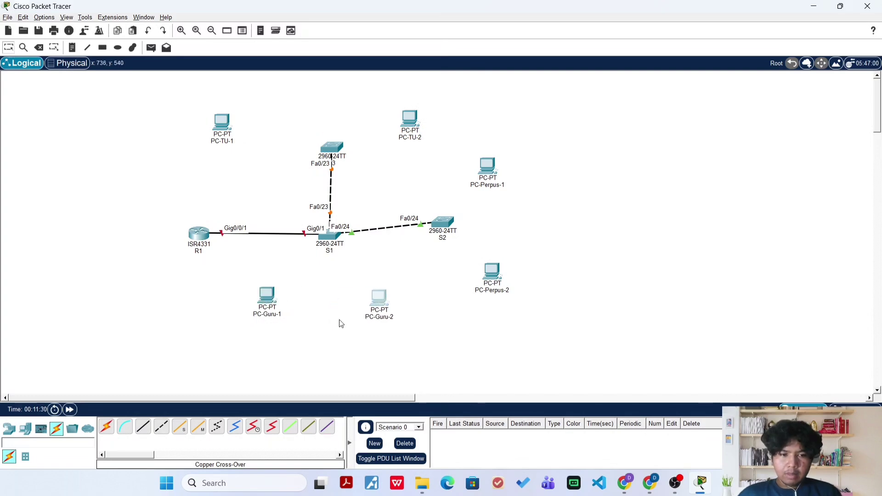
- Connect PC-Guru-1 FastEthernet0 to S1 FastEthernet0/1 with a copper straight-through cable
click(143, 427)
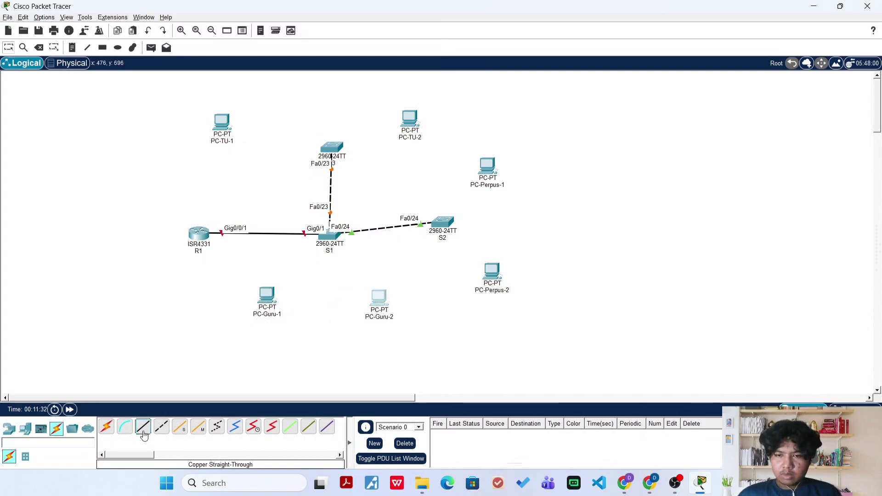
click(266, 299)
click(312, 340)
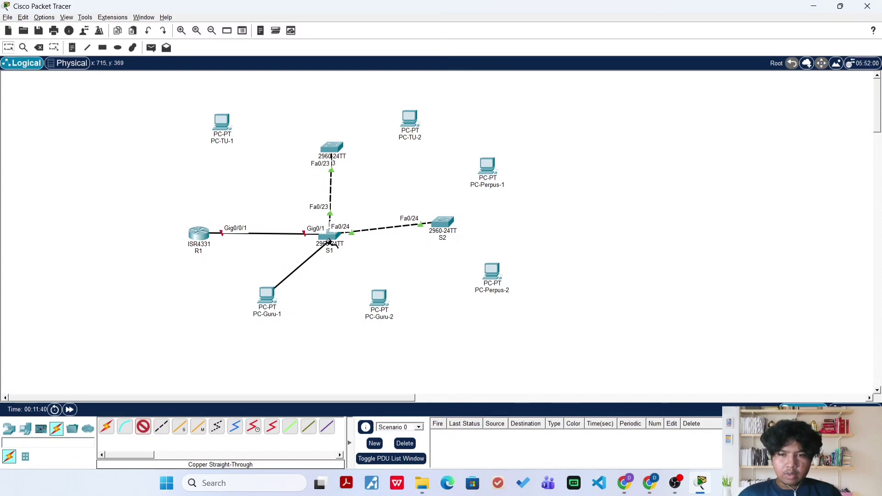
click(328, 231)
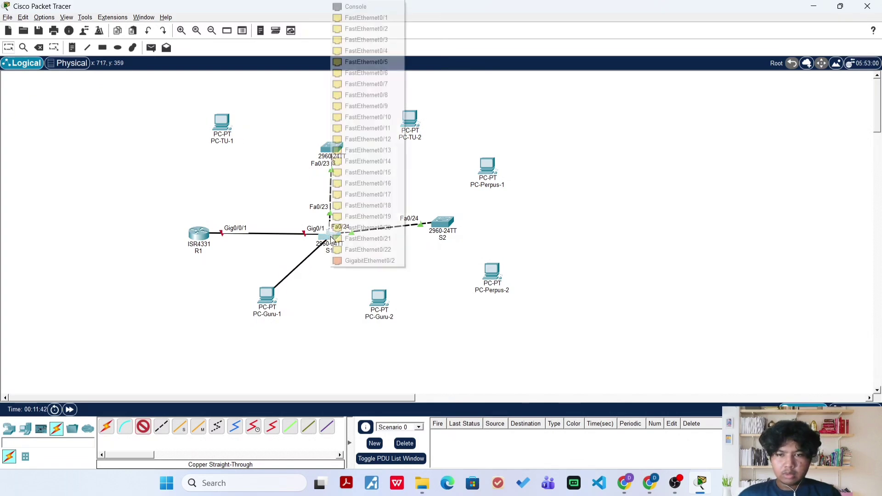
click(374, 18)
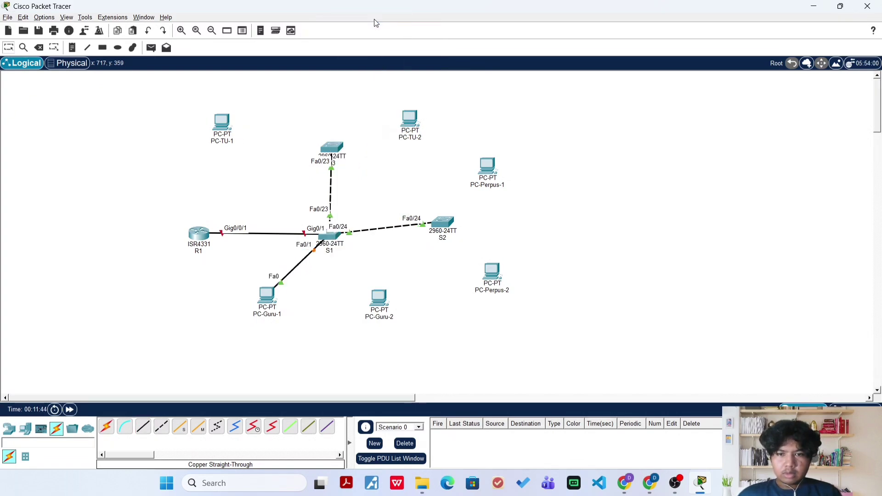
- Connect PC-Guru-2 FastEthernet0 to S1 FastEthernet0/2 with a copper straight-through cable
click(143, 426)
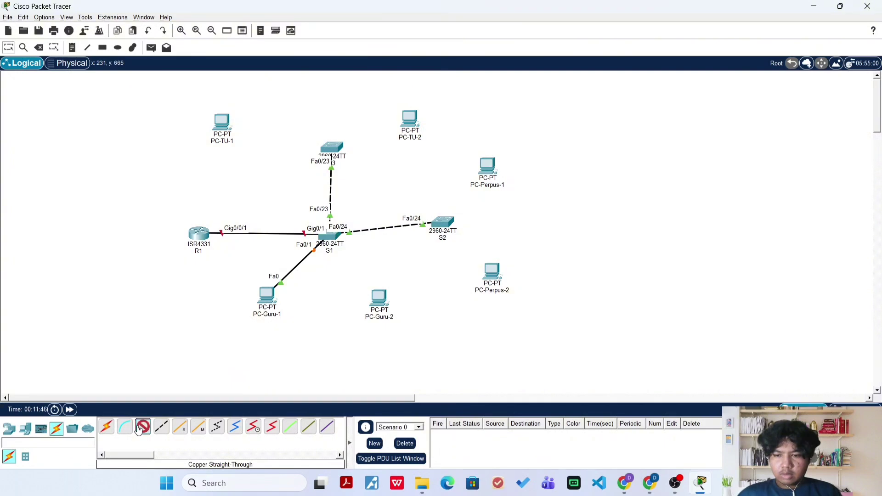
click(383, 301)
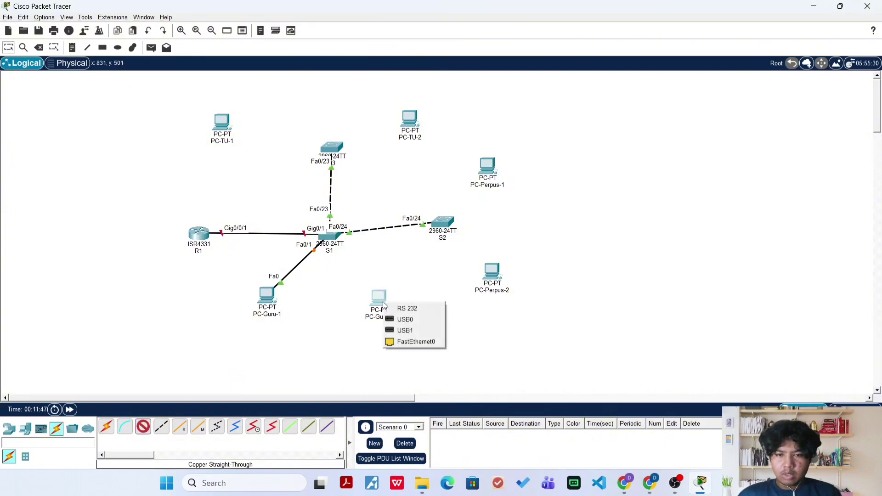
click(396, 341)
click(333, 237)
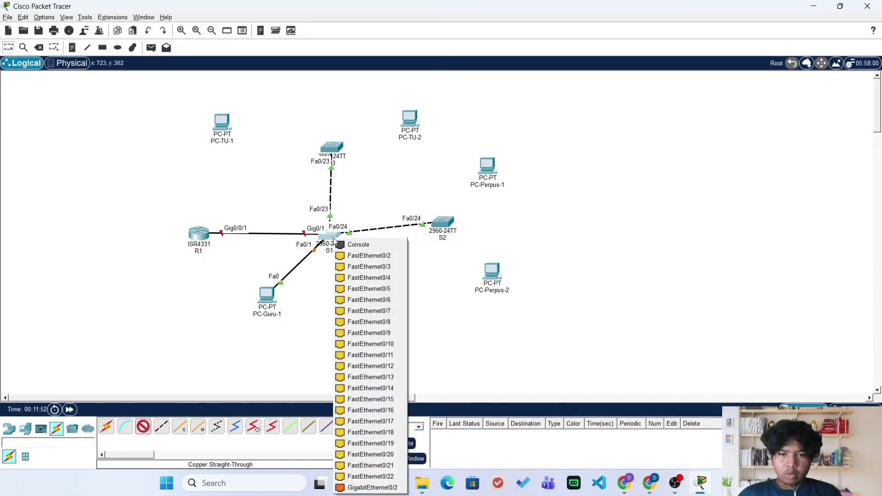
click(369, 260)
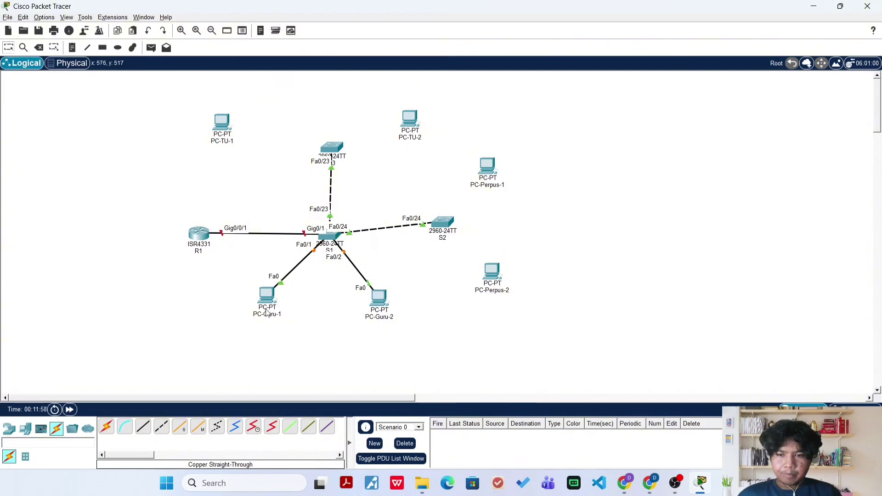
- Connect PC-Perpus-2 FastEthernet0 to S2 FastEthernet0/3 with a copper straight-through cable
click(143, 426)
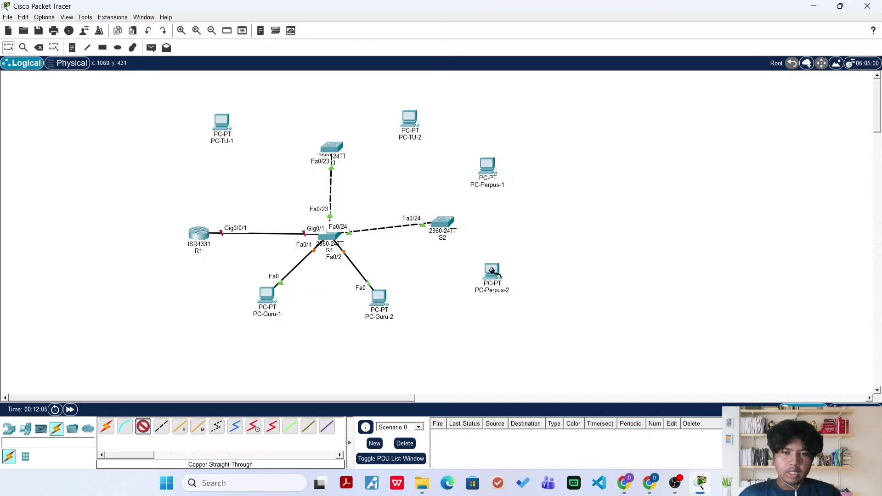
click(494, 274)
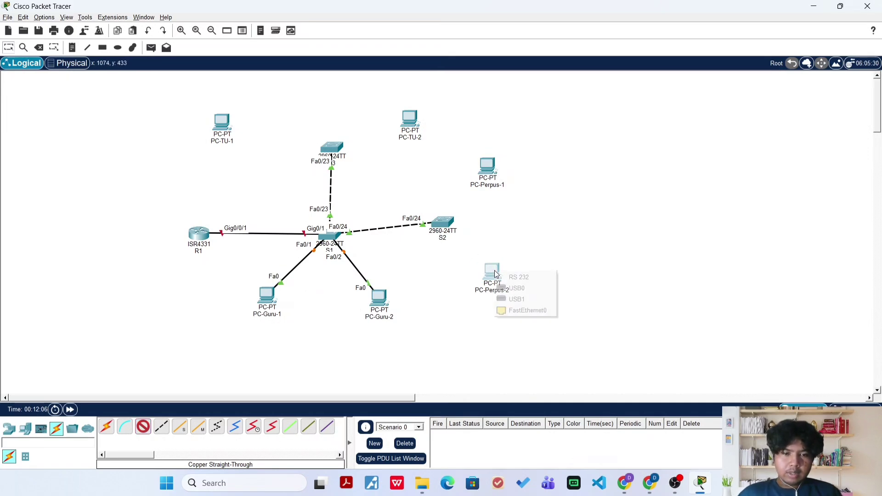
click(516, 310)
click(444, 230)
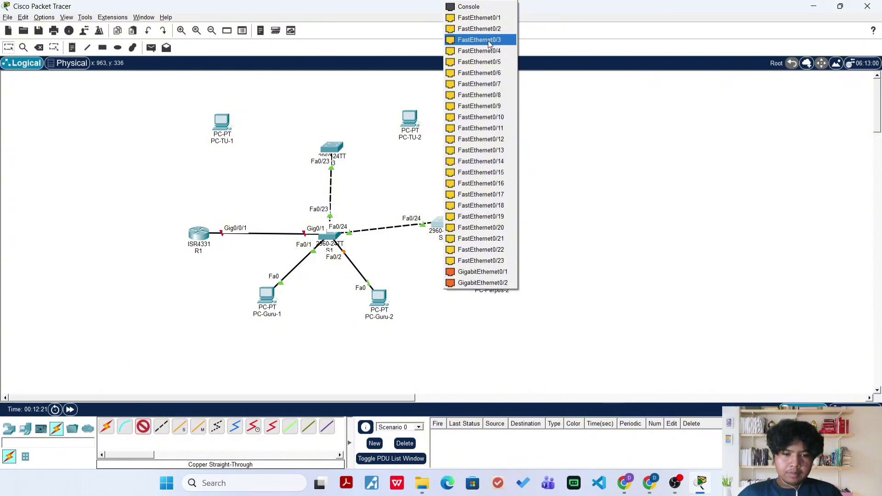
click(488, 41)
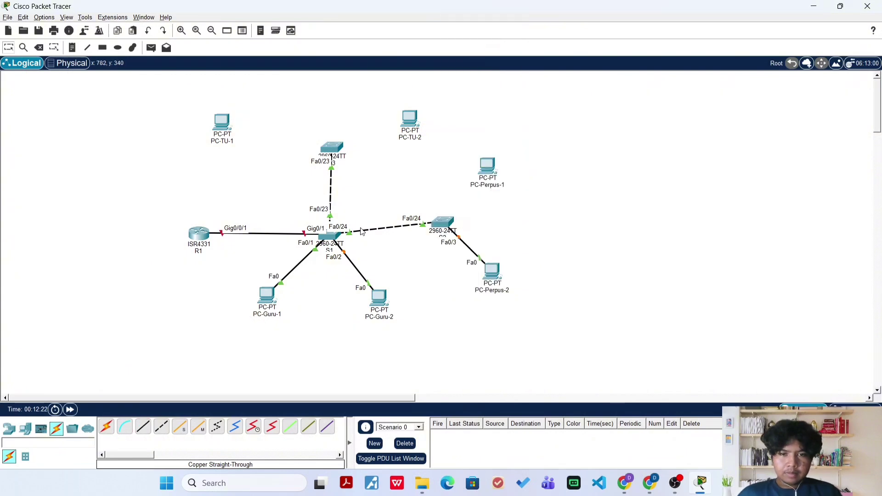
- Connect PC-Perpus-1 FastEthernet0 to S2 FastEthernet0/4 with a copper straight-through cable
click(143, 427)
click(483, 160)
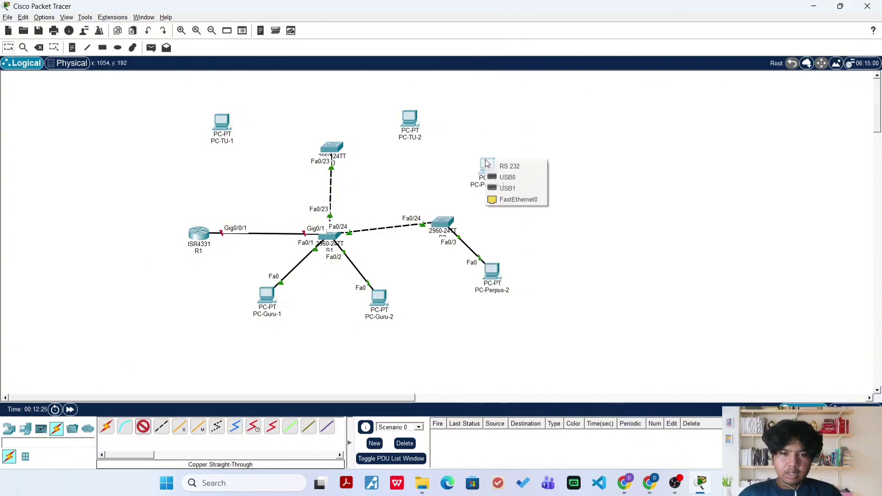
click(494, 197)
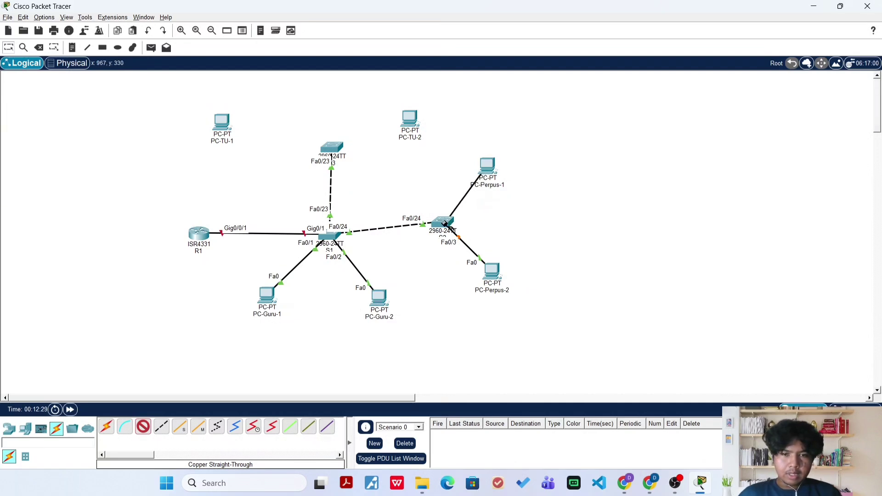
click(444, 224)
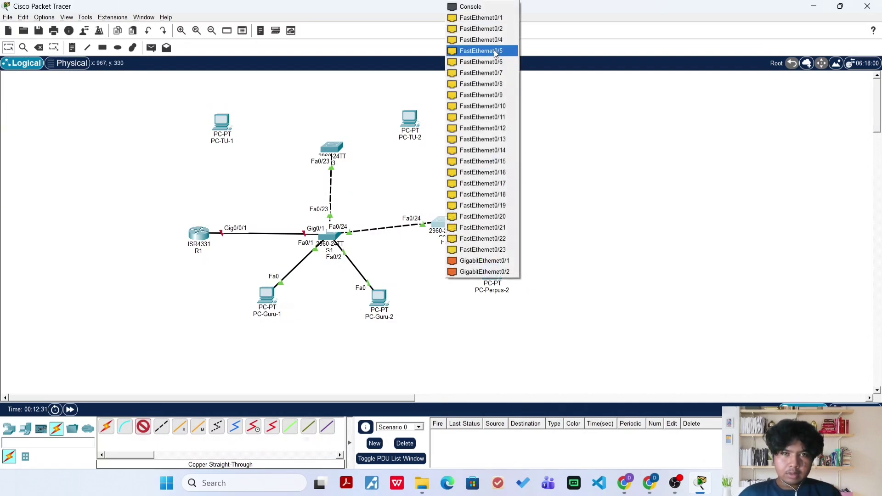
click(480, 40)
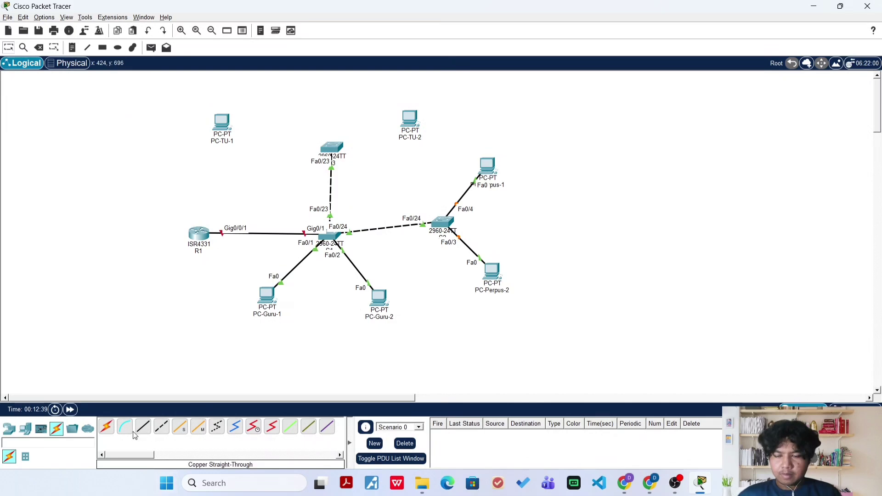
- Connect PC-TU-1 FastEthernet0 to S3 FastEthernet0/5 with a copper straight-through cable
click(145, 432)
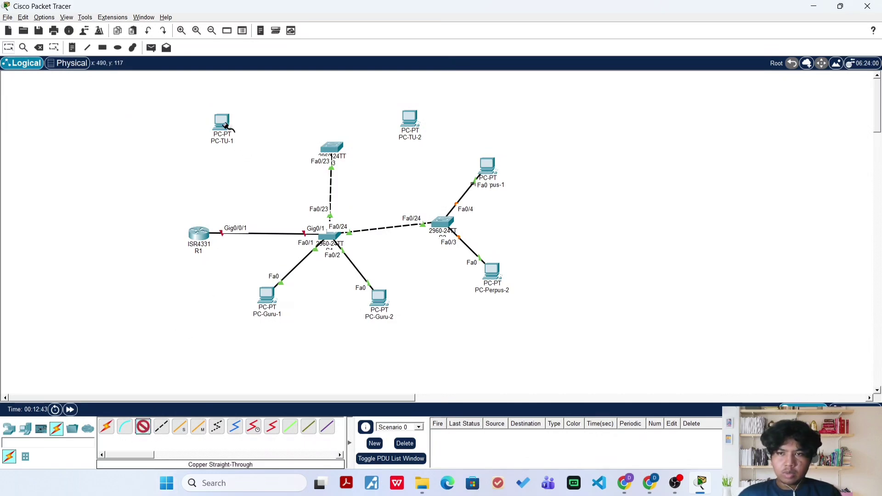
mouse_move(225, 123)
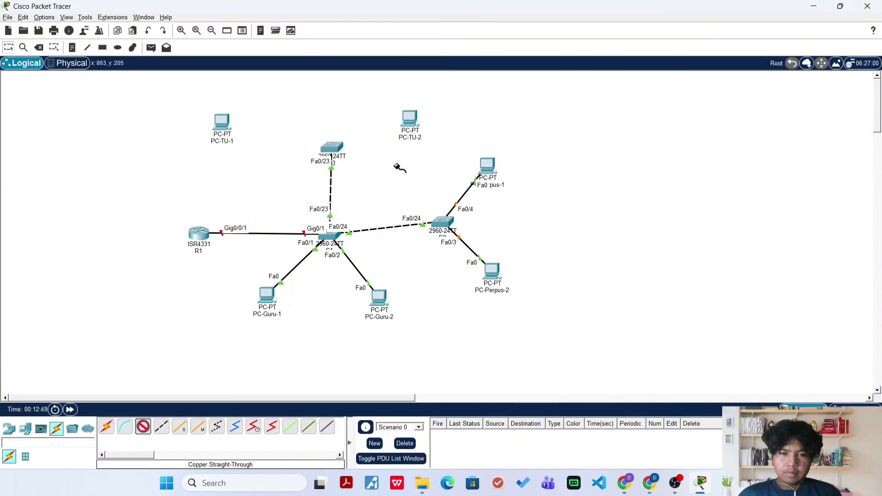
click(224, 128)
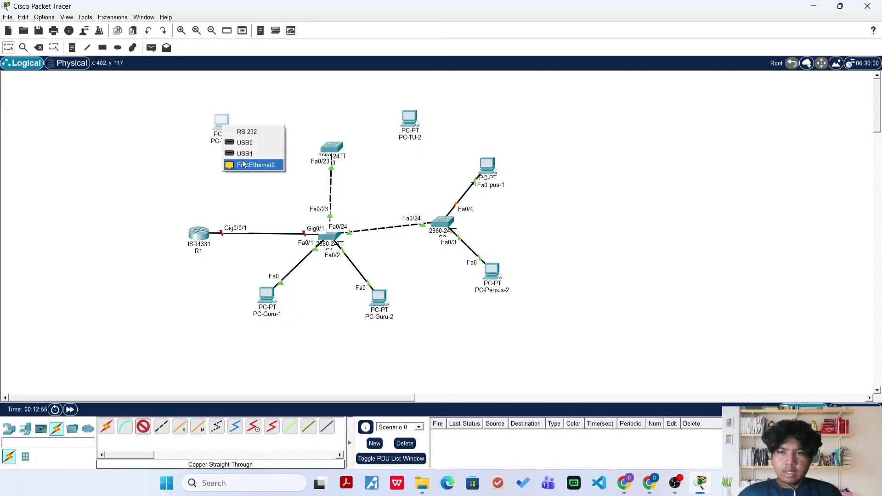
click(244, 165)
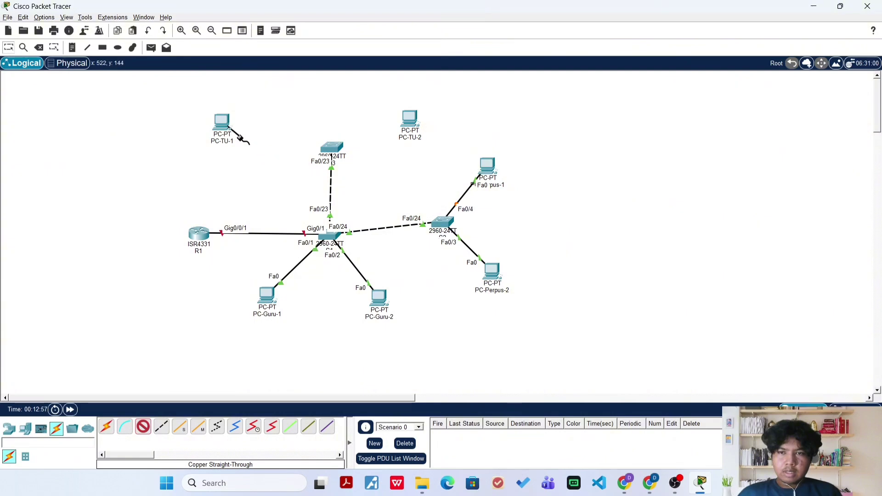
click(330, 148)
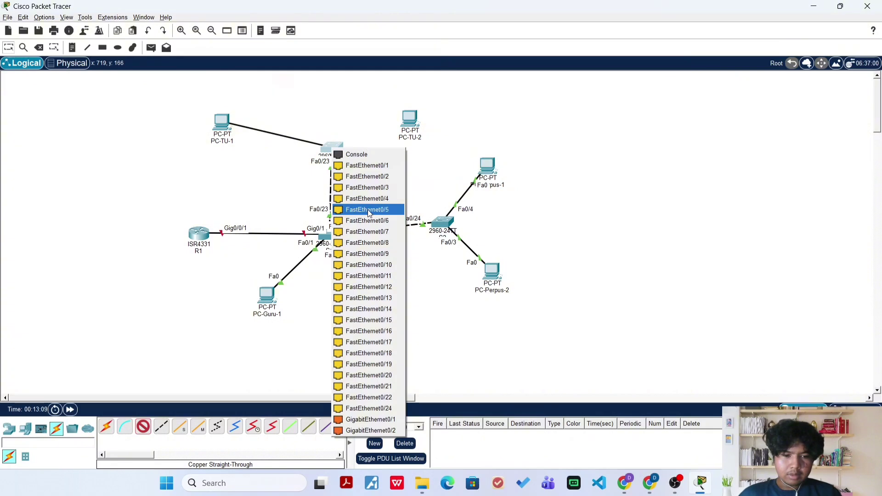
click(367, 211)
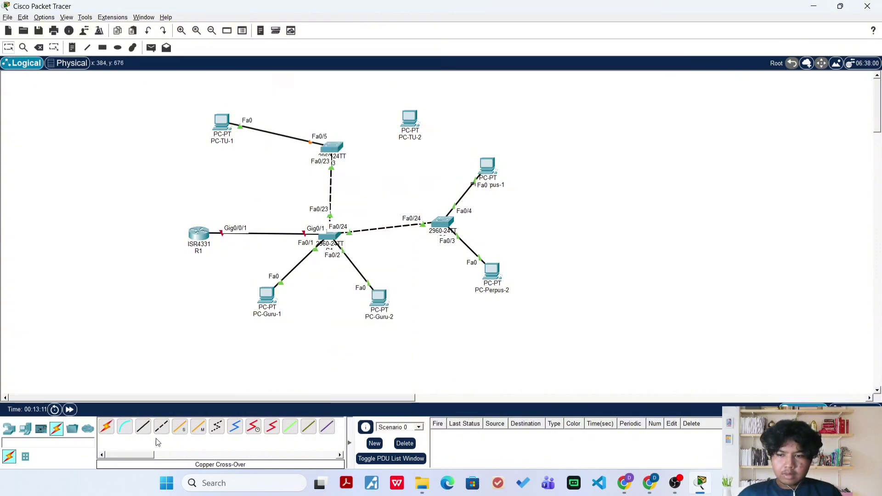
- Connect PC-TU-2 FastEthernet0 to S3 FastEthernet0/6 with a copper straight-through cable
click(144, 428)
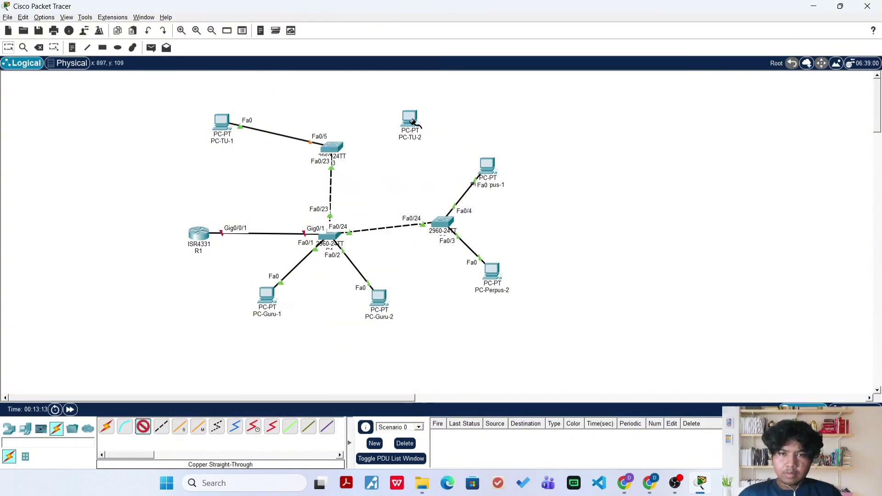
click(410, 120)
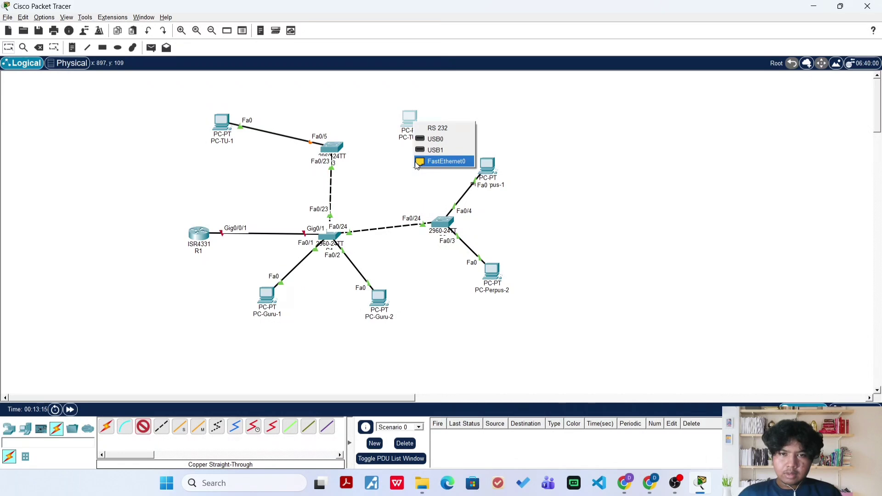
click(417, 164)
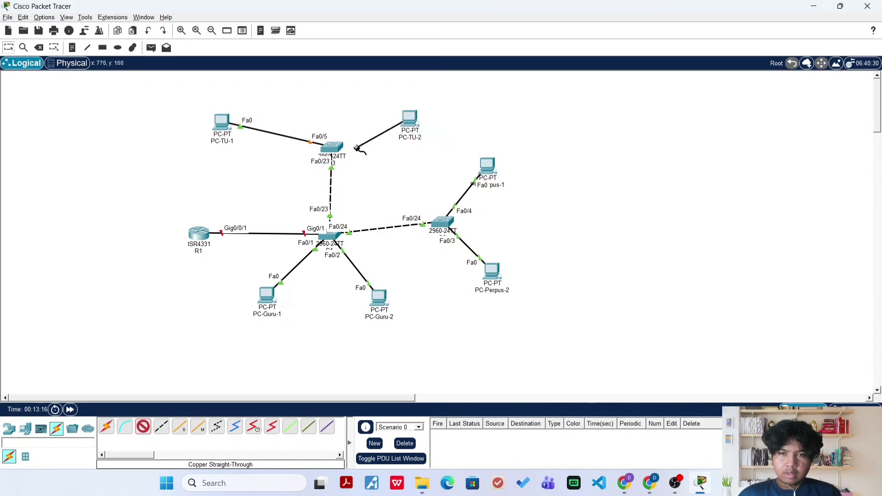
click(333, 148)
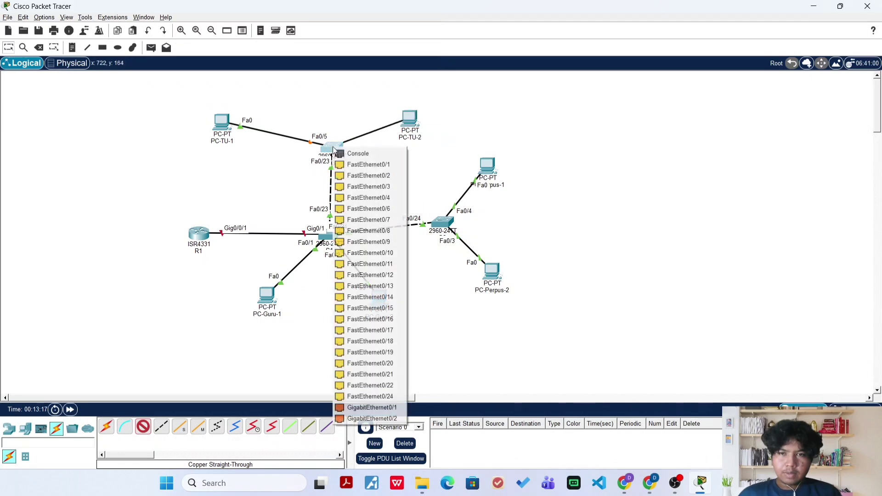
click(361, 209)
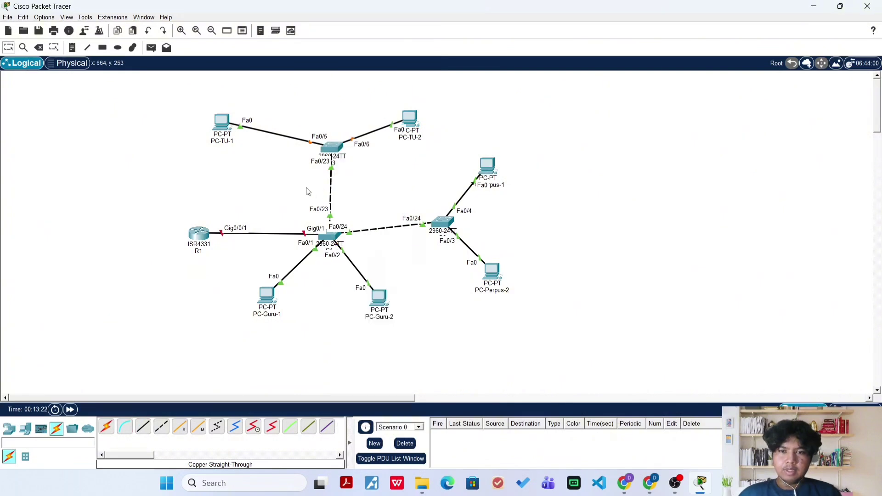
- Open the command-line interface of switch S1, start its console session and move the device window aside
scroll(306, 191, down, 2)
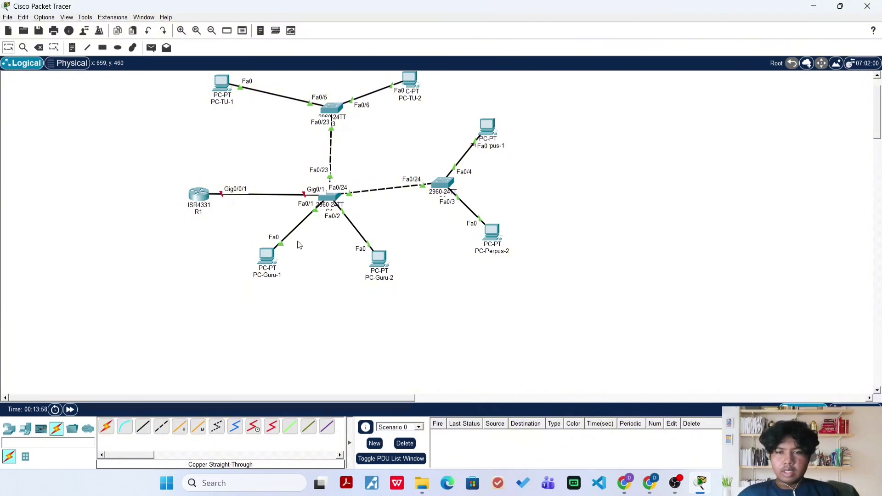
click(329, 198)
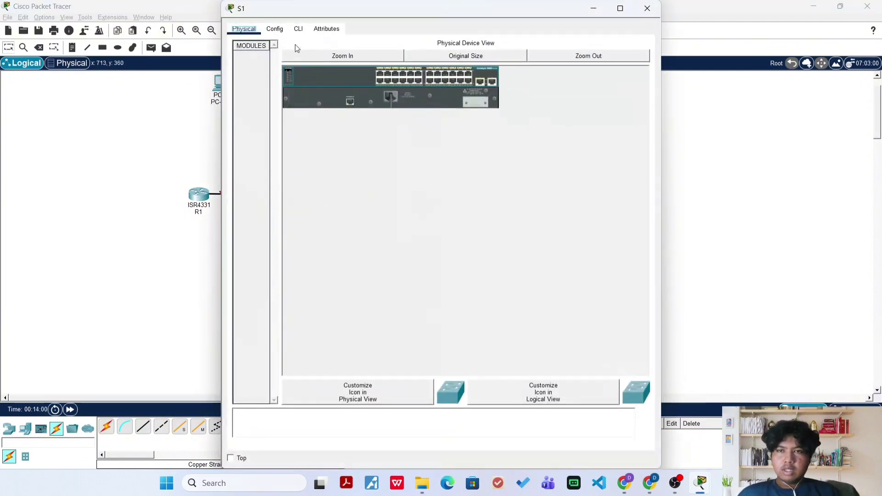
click(298, 29)
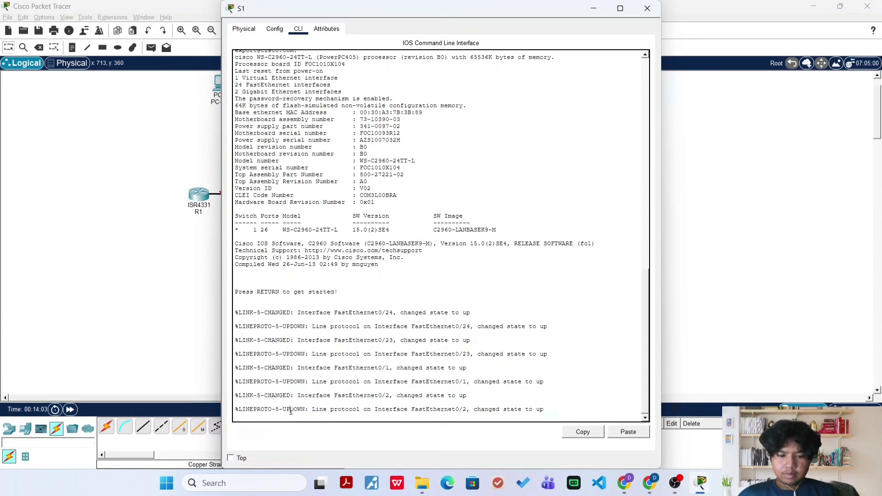
key(Return)
key(Return)
key(Return)
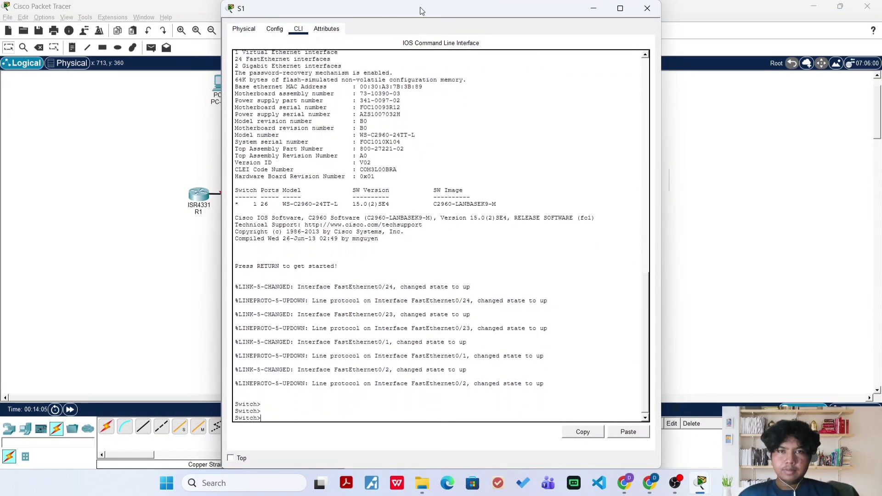
drag(422, 12, 334, 27)
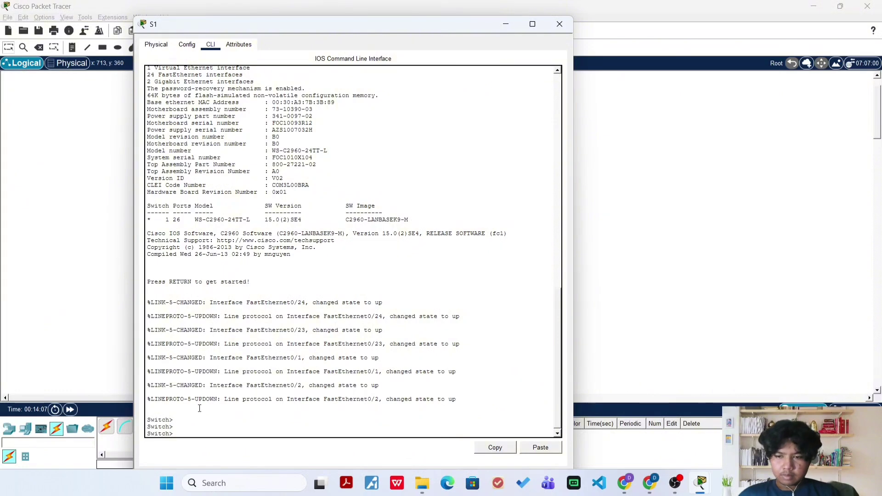
- Enter privileged mode and global configuration mode on S1 with the commands en and conf t
text(en)
key(Return)
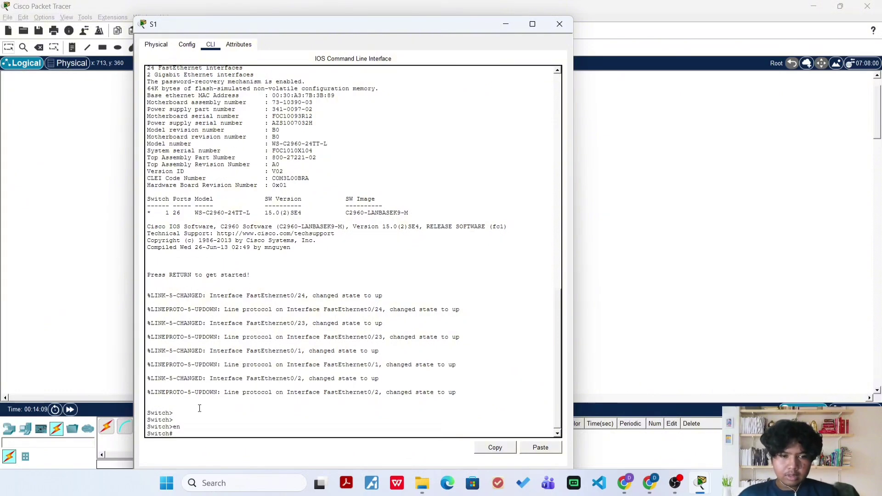
text(conf t)
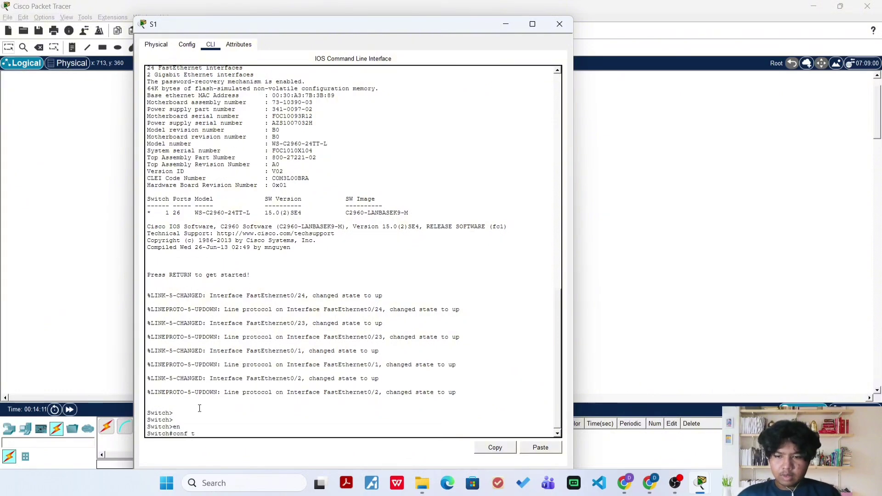
key(Return)
text(h(config)#hos)
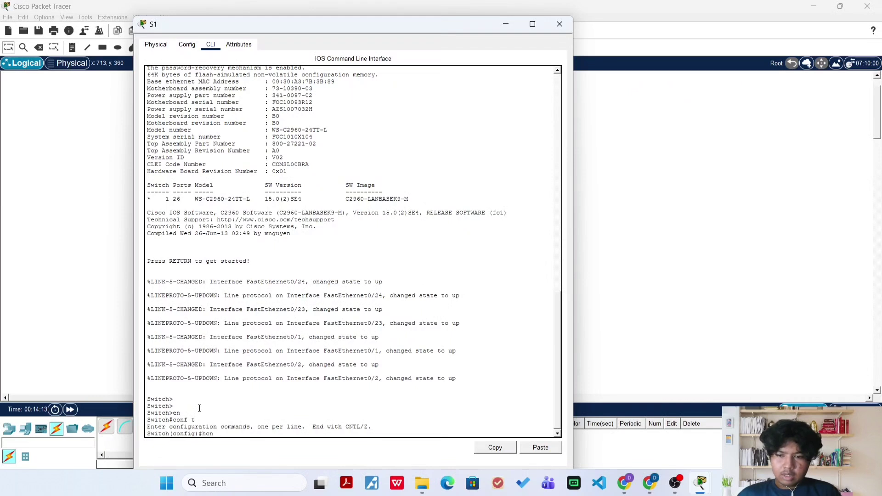
text(name)
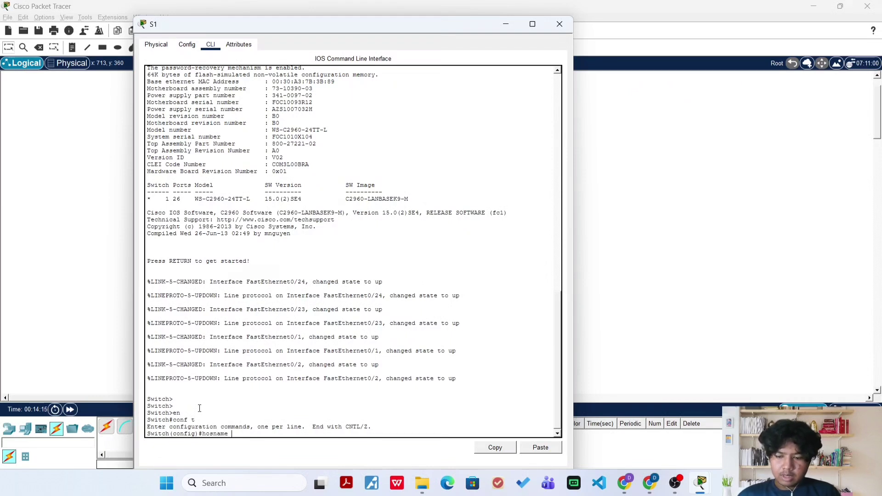
text( S1)
key(Return)
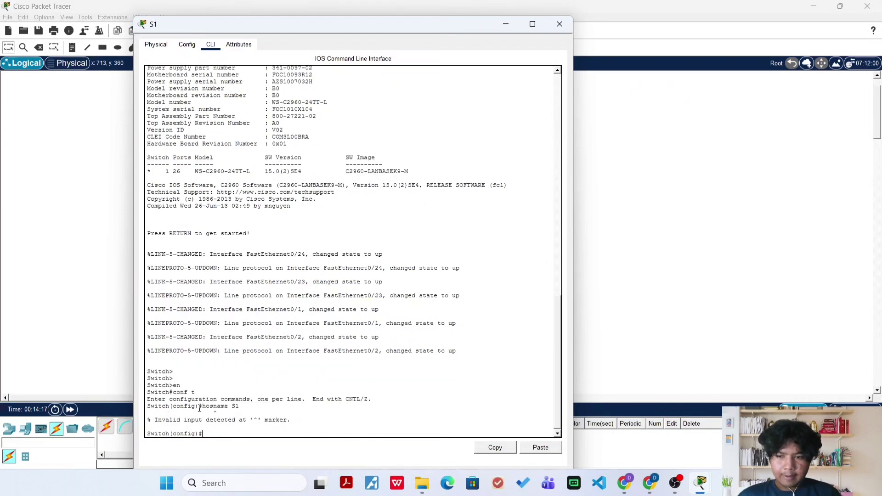
- Set the switch's hostname to S1 with the command hostname S1
text(hos)
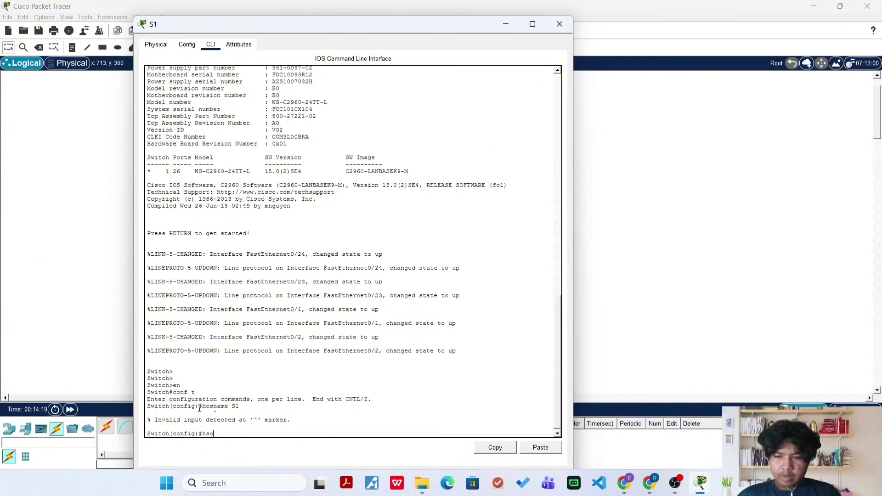
text(tnam)
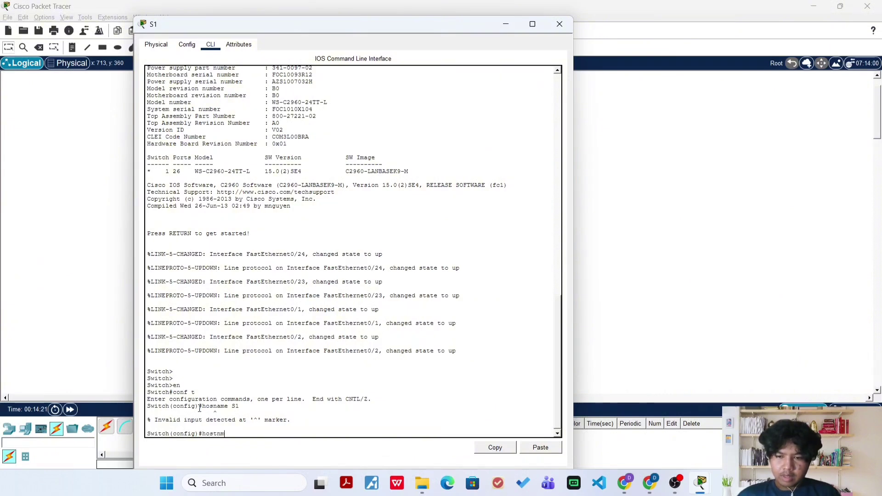
key(BackSpace)
text(ame)
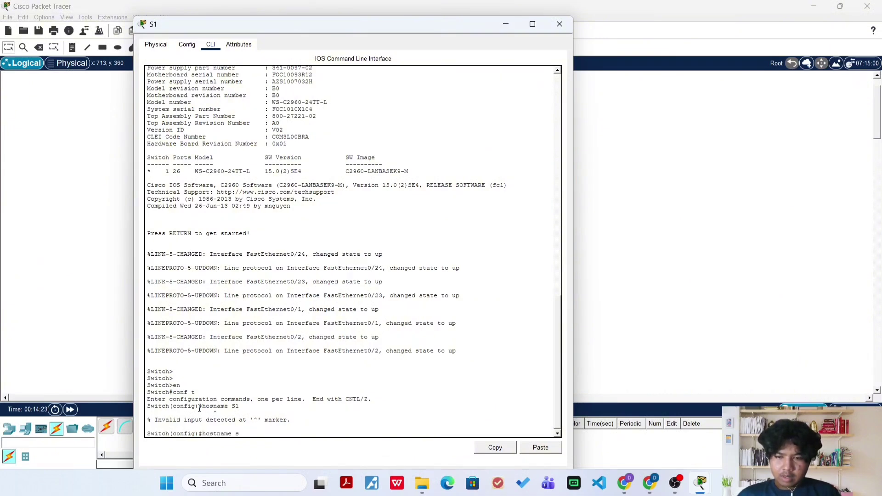
text( s)
key(BackSpace)
text(S1)
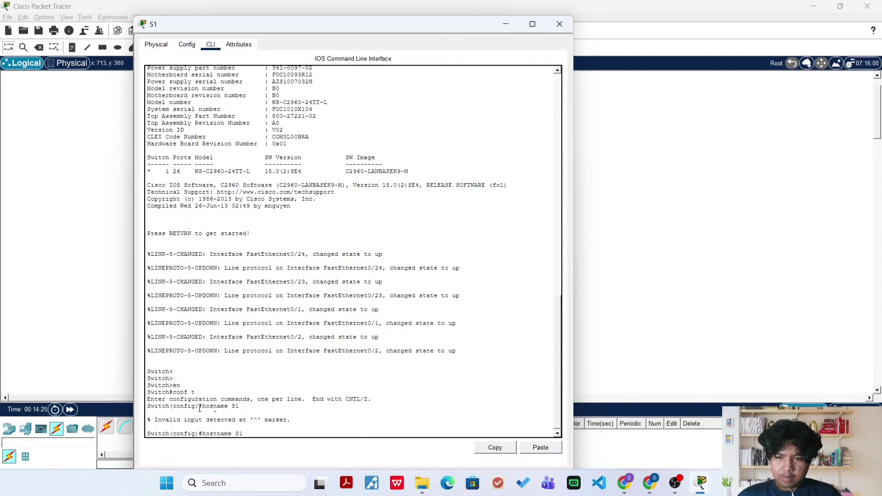
key(Return)
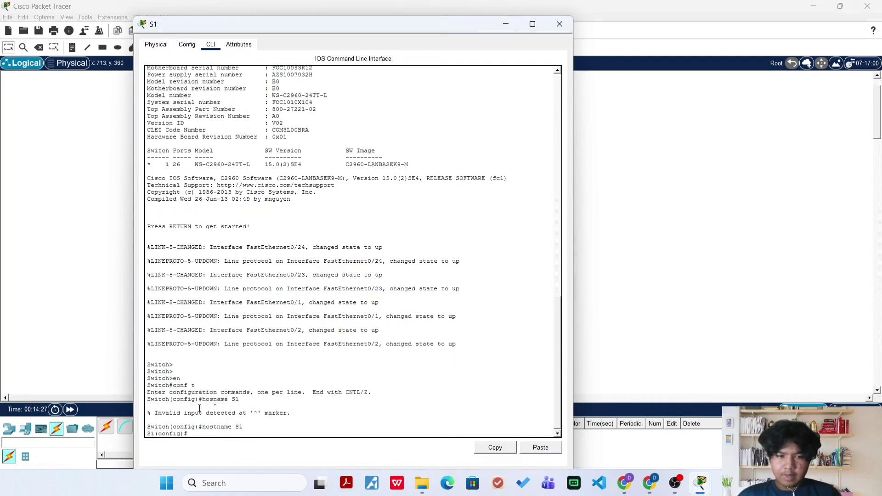
- Create VLAN 10 on S1 and name it Guru with the commands vlan 10 and name Guru
text(vlan)
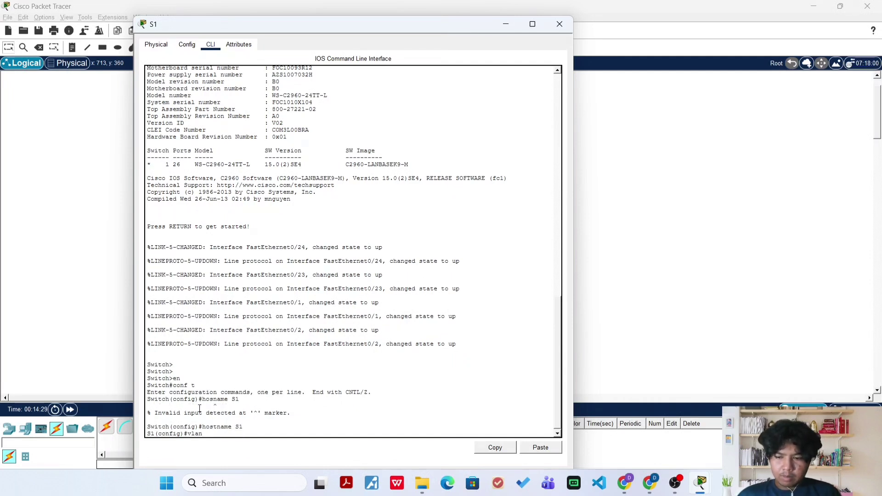
text( 10)
key(Return)
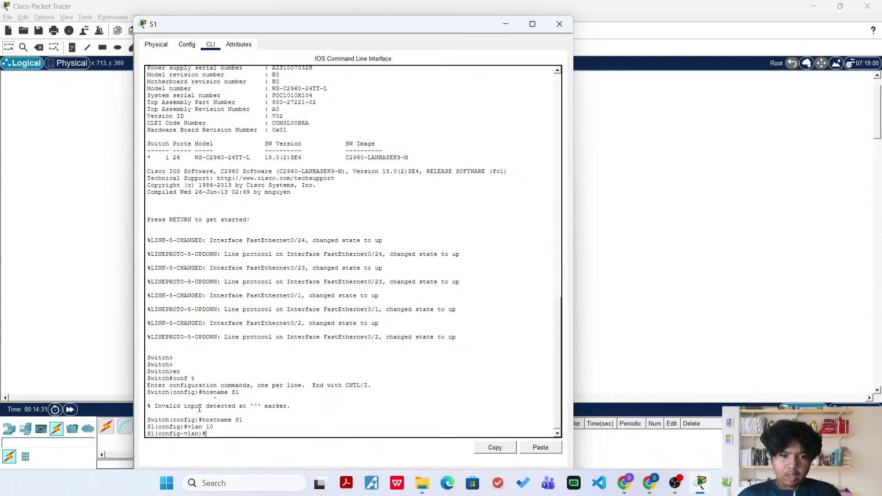
text(nam)
text(e)
key(BackSpace)
text(mma)
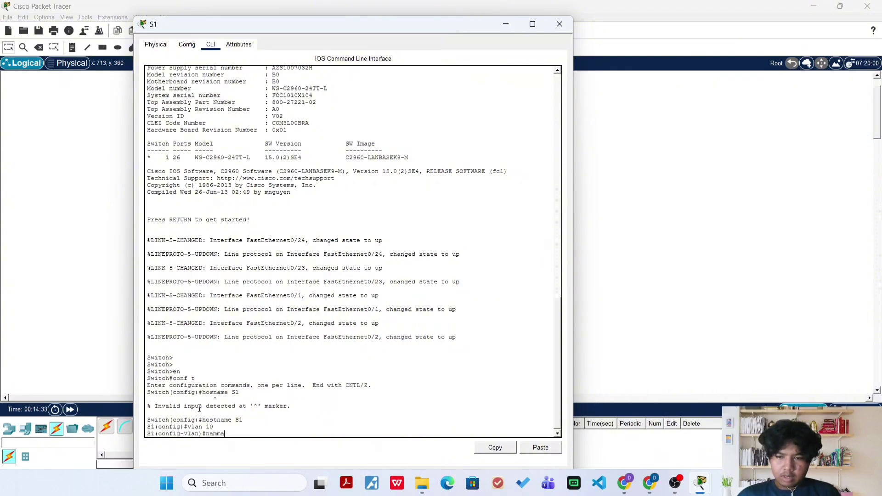
key(BackSpace)
key(BackSpace)
text(e Guru)
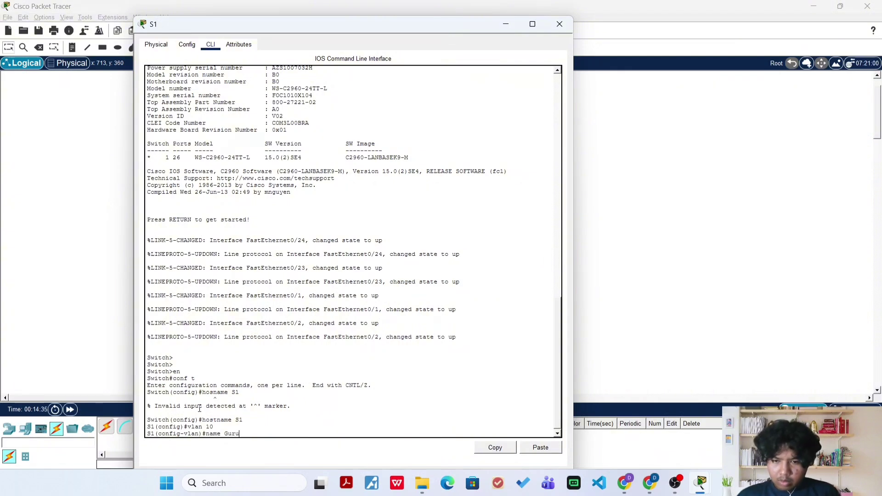
key(Return)
- Create VLAN 20 on S1 and name it Perpustakaan with the commands vlan 20 and name Perpustakaan
key(Up)
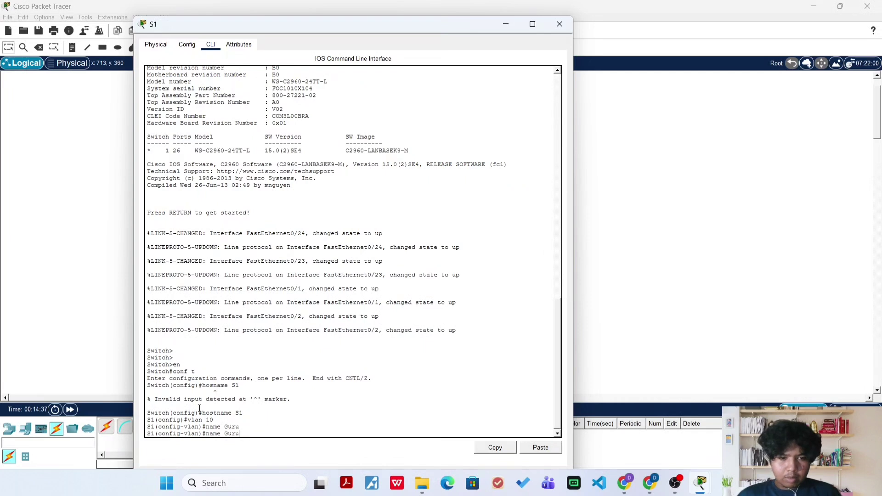
key(Up)
key(BackSpace)
key(BackSpace)
text(20)
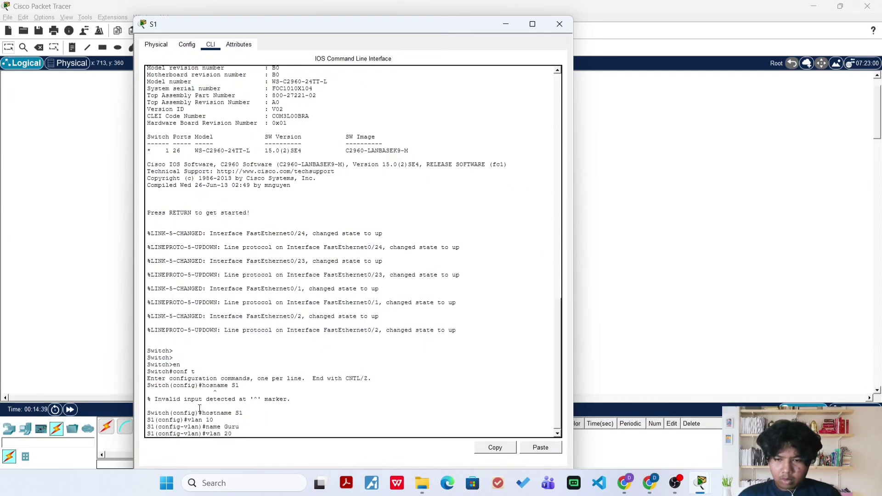
key(Return)
key(Up)
key(Up)
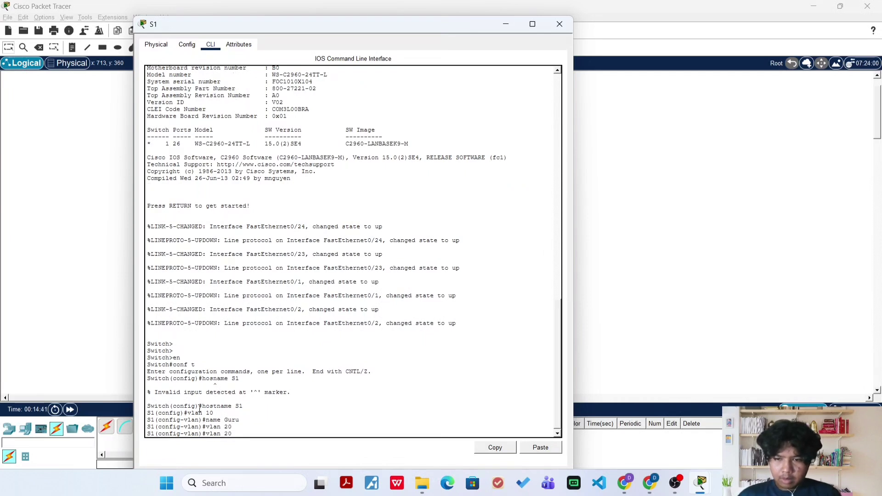
key(BackSpace)
key(BackSpace)
key(BackSpace)
key(BackSpace)
text(Perpusta)
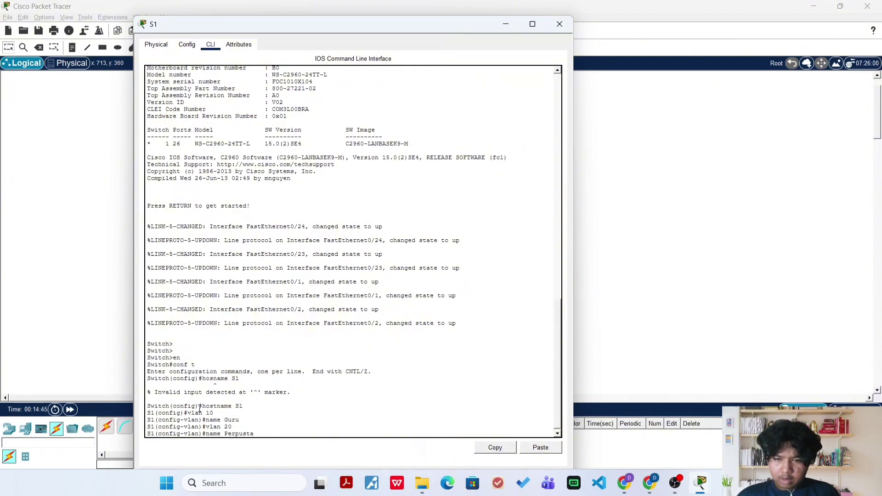
text(kaan)
key(Return)
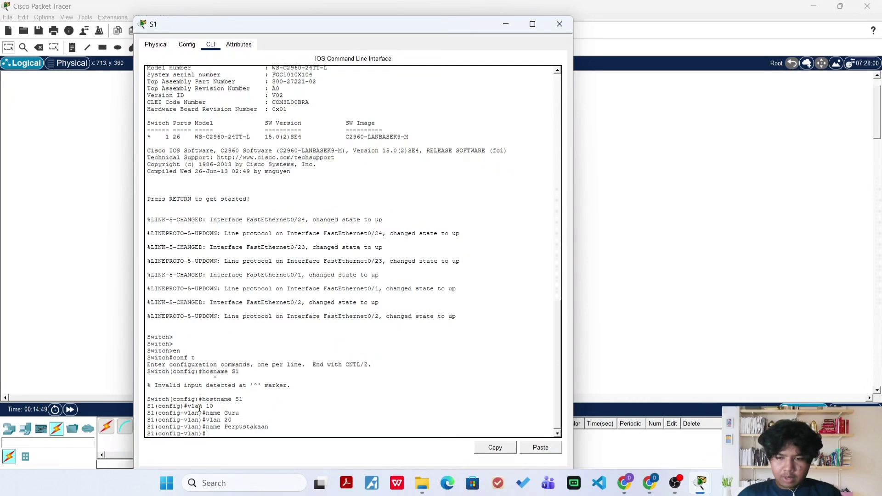
- Create VLAN 30 on S1 and name it Tata_Usaha with the commands vlan 30 and name Tata_Usaha
text(vlan 20)
key(BackSpace)
key(BackSpace)
text(30)
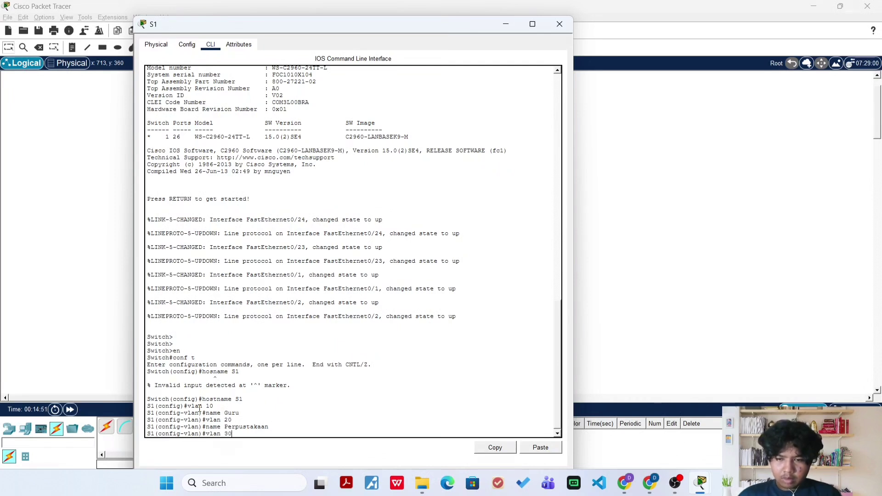
key(Return)
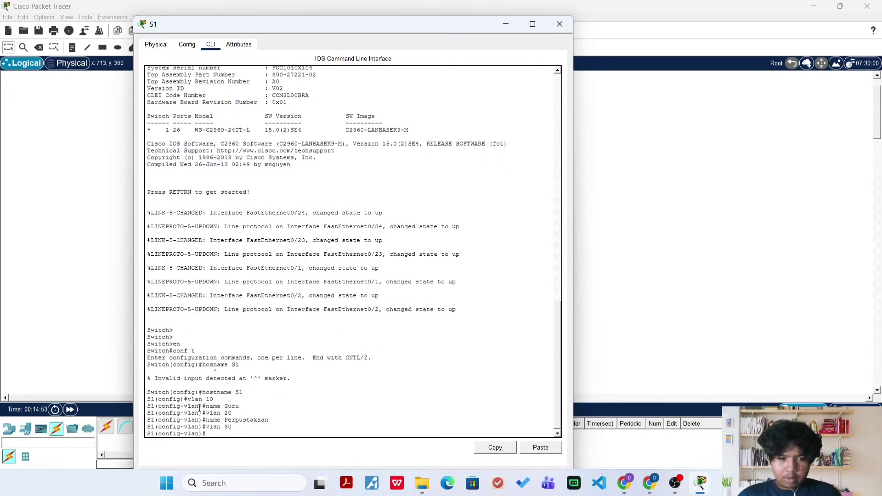
text(name Perpustakaa)
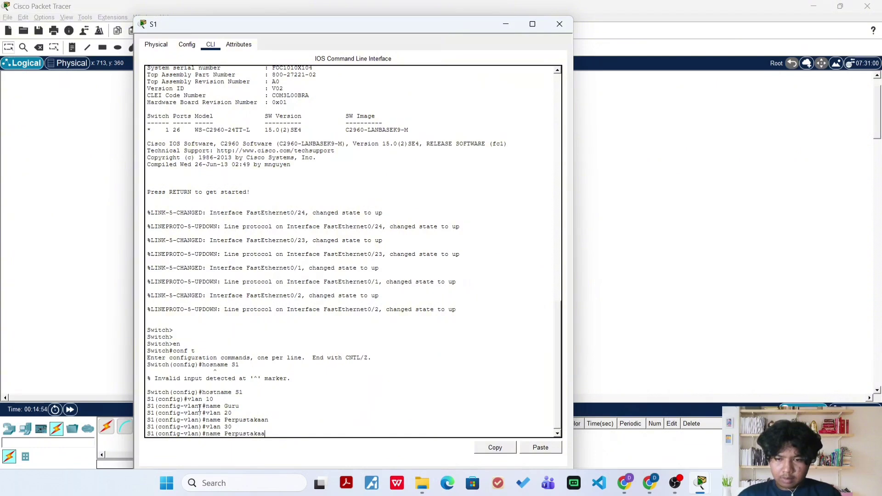
key(BackSpace)
key(BackSpace)
key(BackSpace)
key(BackSpace)
key(BackSpace)
key(BackSpace)
key(BackSpace)
key(BackSpace)
key(BackSpace)
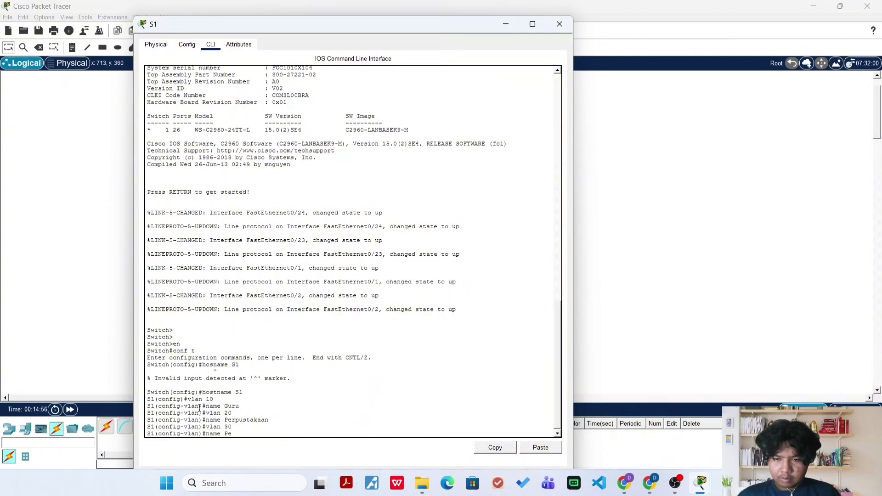
text(Tata_Usaha)
key(Return)
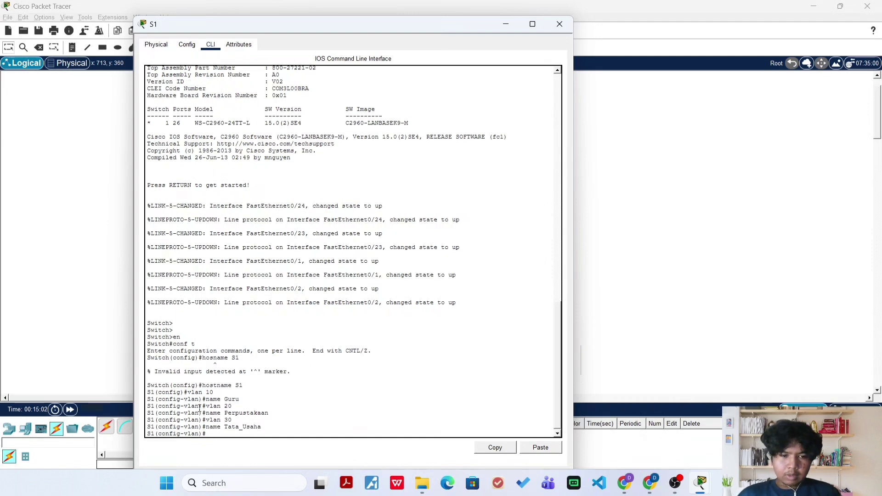
- Create VLAN 40 on S1 and name it Admin with the commands vlan 40 and name Admin
key(Up)
key(Up)
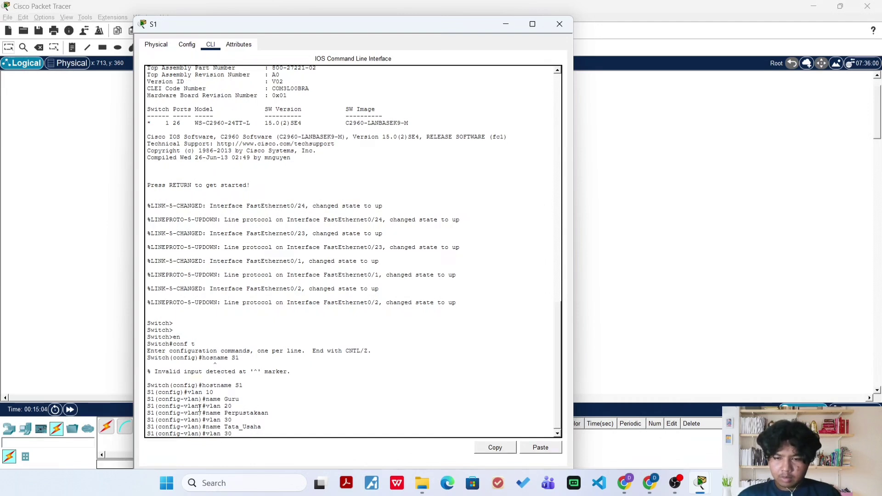
key(BackSpace)
key(BackSpace)
text(49)
key(BackSpace)
text(0)
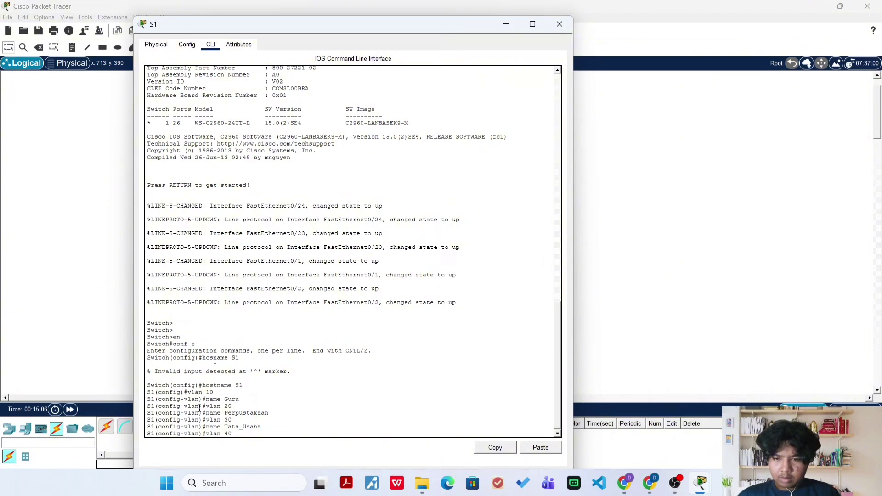
key(Return)
key(Up)
key(Up)
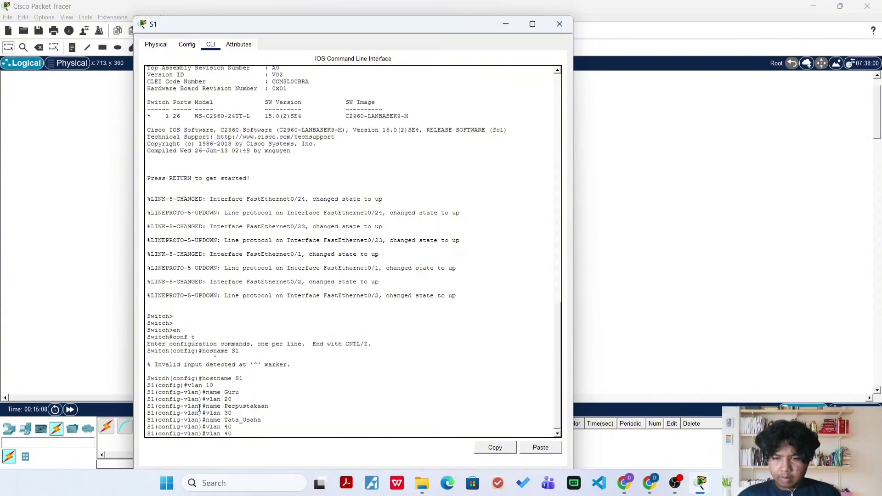
key(BackSpace)
key(BackSpace)
key(BackSpace)
key(BackSpace)
key(BackSpace)
key(BackSpace)
key(BackSpace)
key(BackSpace)
key(BackSpace)
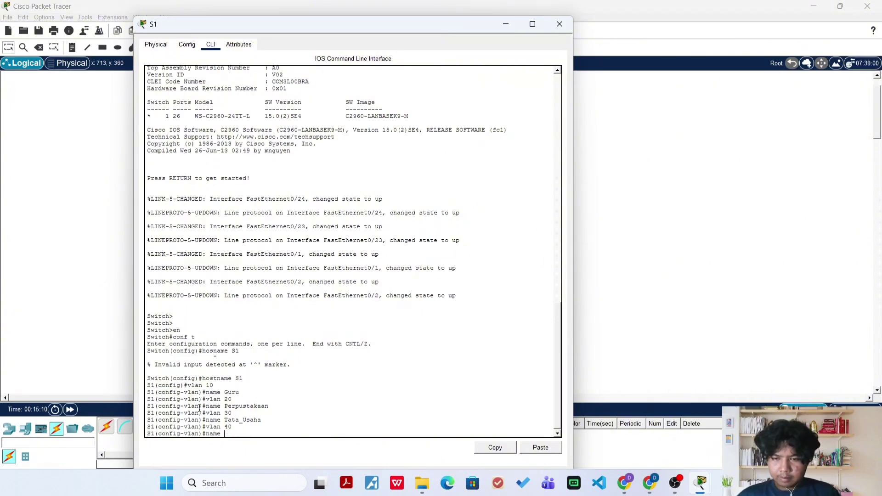
text(Admin)
key(Return)
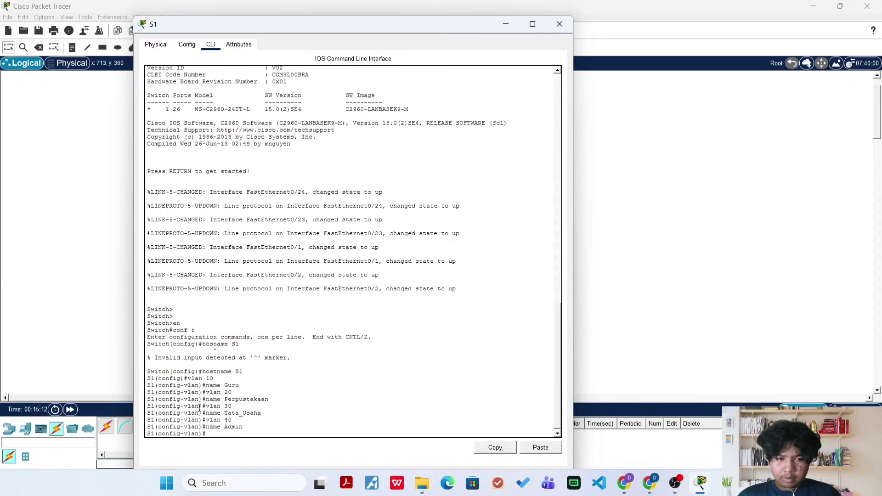
- Create VLAN 90 on S1 and name it Parking_Lot with the commands vlan 90 and name Parking_Lot
key(Up)
key(Up)
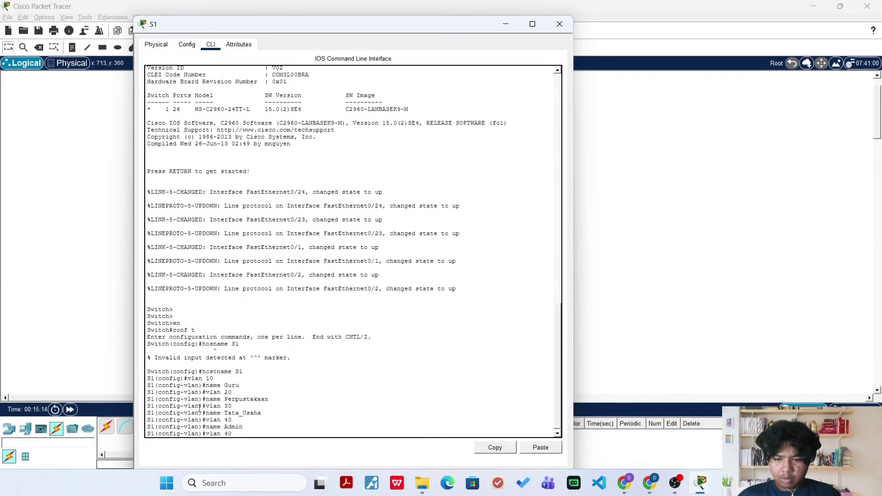
key(BackSpace)
key(BackSpace)
text(90)
key(Return)
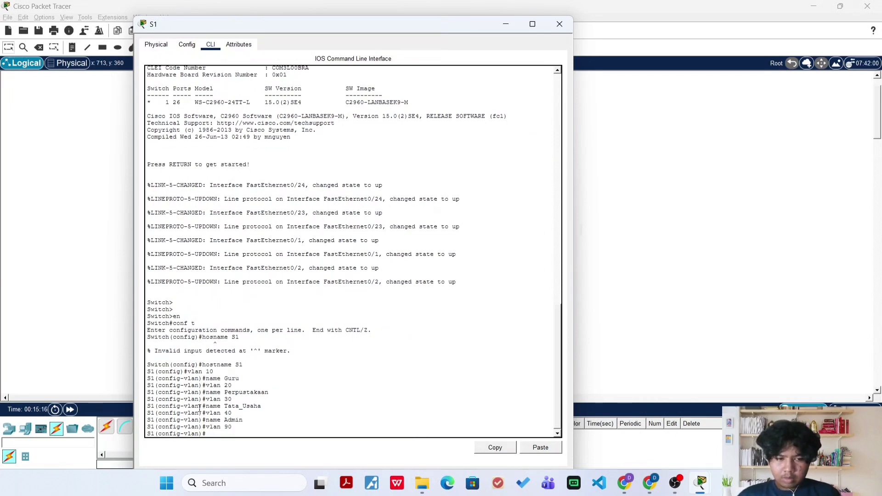
key(Up)
key(Up)
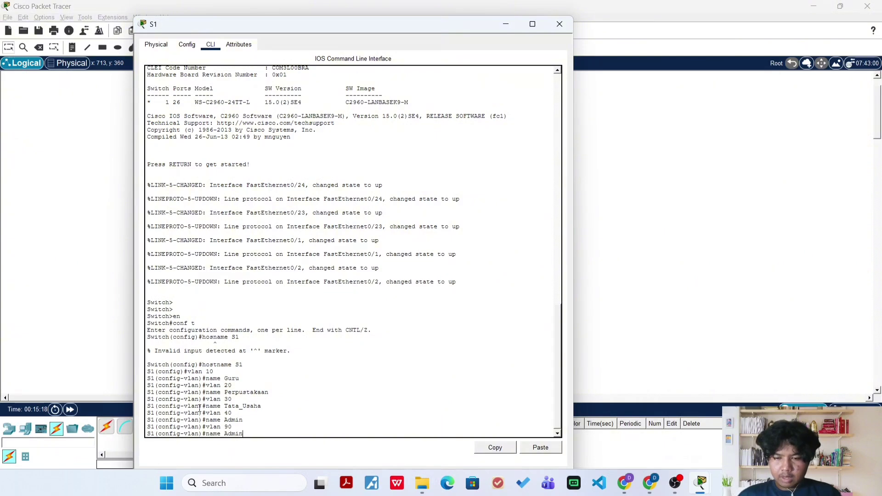
text(Parki)
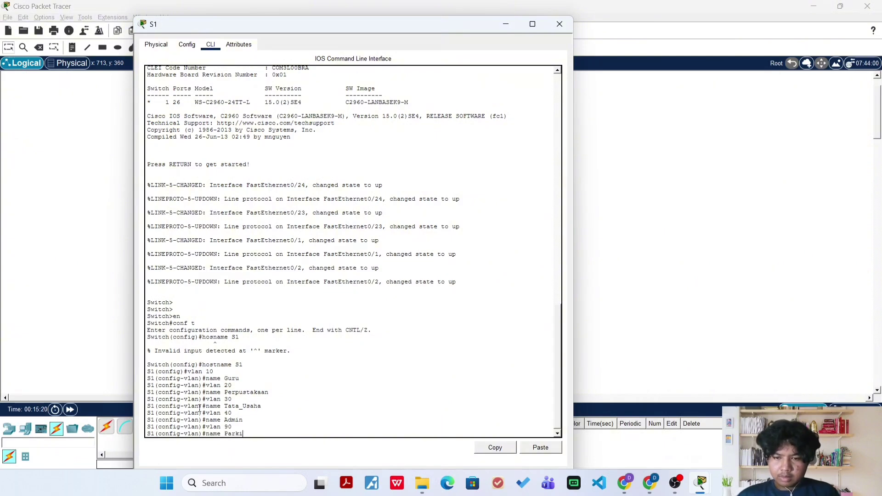
text(ng_Lo)
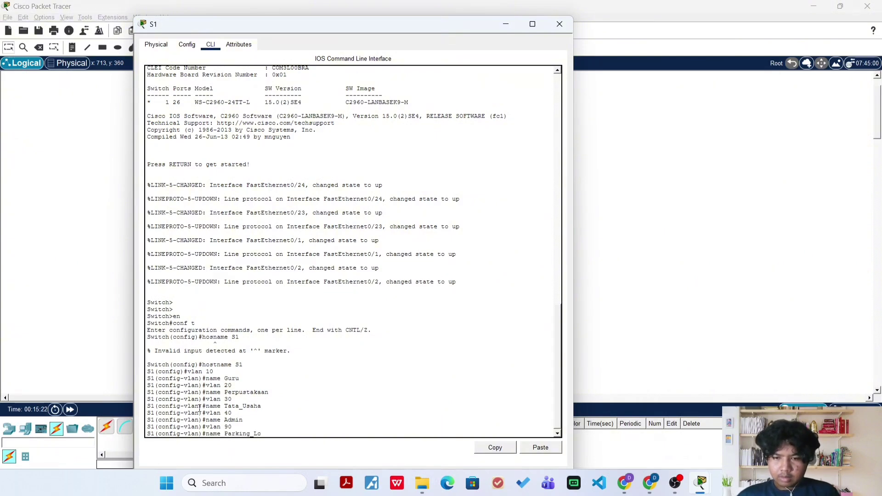
text(t)
key(Return)
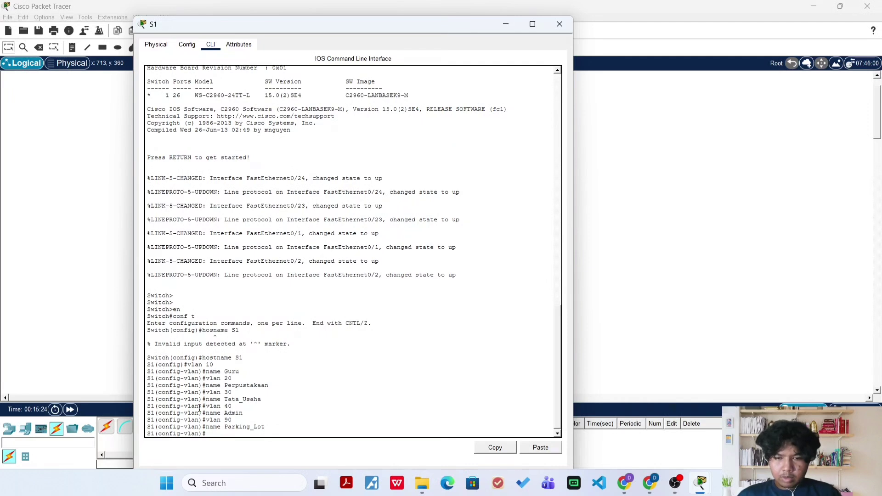
- Create VLAN 100 named Native on S1, then return to global configuration mode with the command exit
key(Up)
key(Up)
text(2)
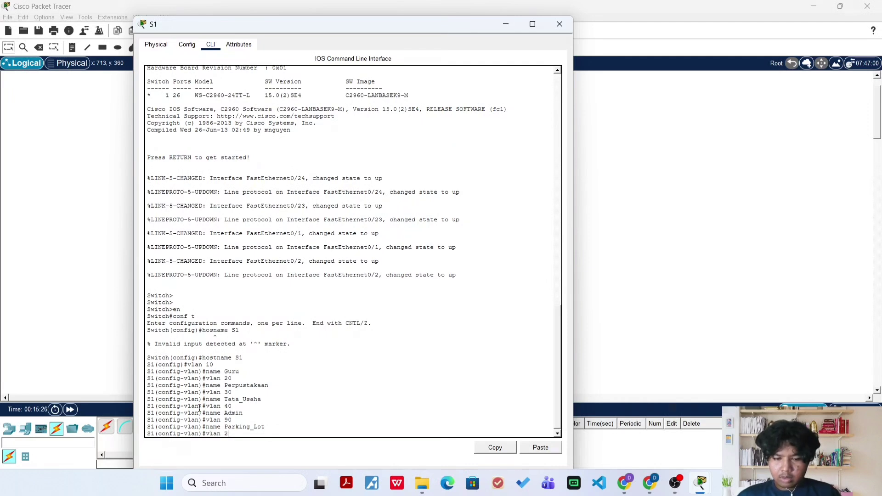
key(BackSpace)
text(10)
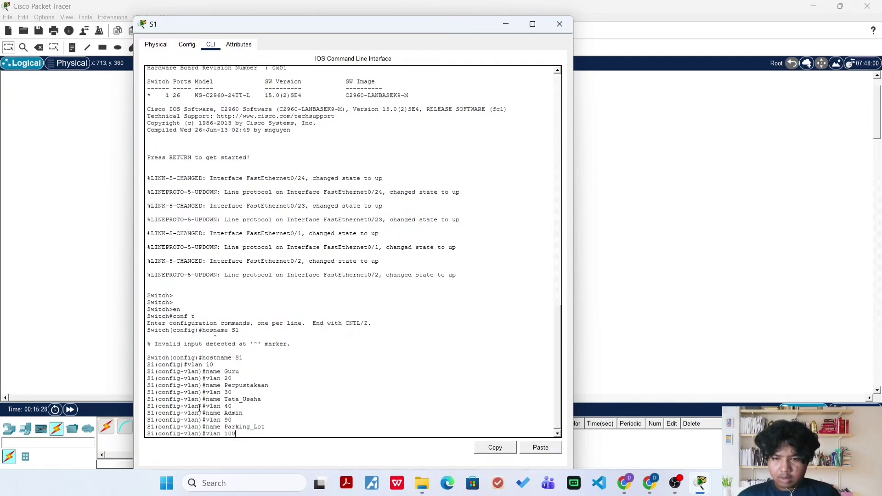
text(0)
key(Return)
key(Up)
key(Up)
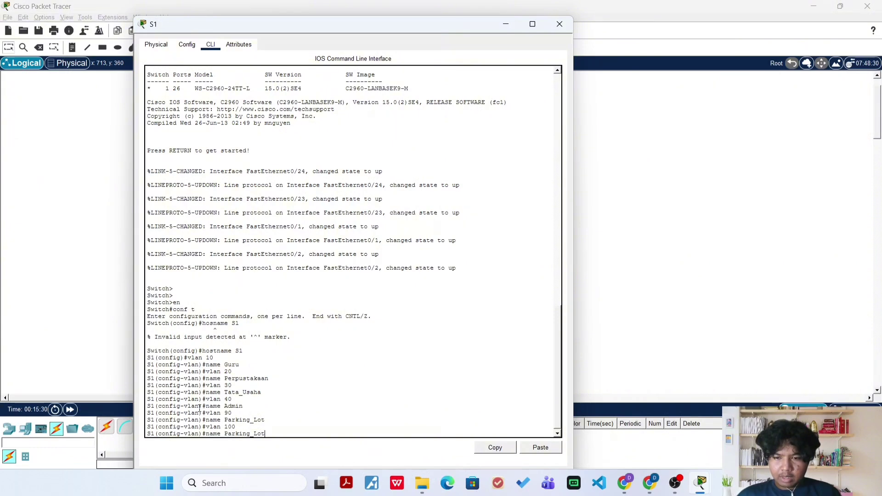
key(BackSpace)
key(BackSpace)
key(BackSpace)
key(BackSpace)
key(BackSpace)
key(BackSpace)
key(BackSpace)
key(BackSpace)
key(BackSpace)
key(BackSpace)
key(BackSpace)
text(nat)
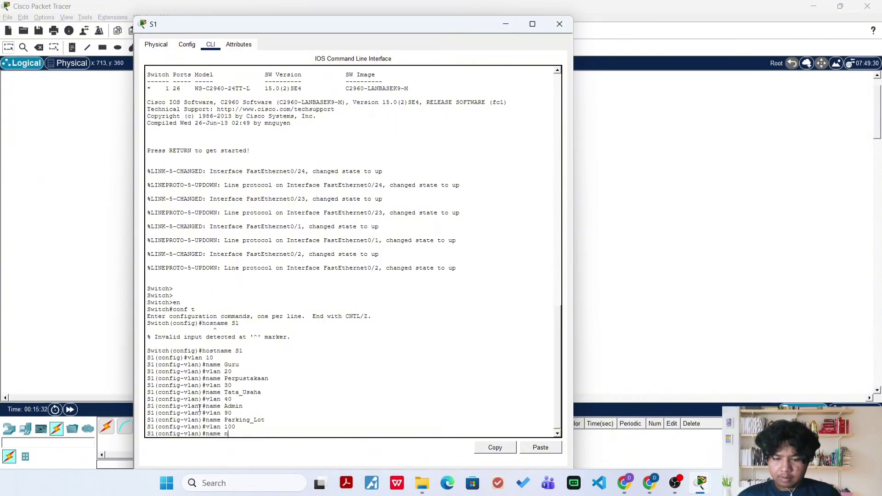
key(BackSpace)
key(BackSpace)
key(BackSpace)
text(Nat)
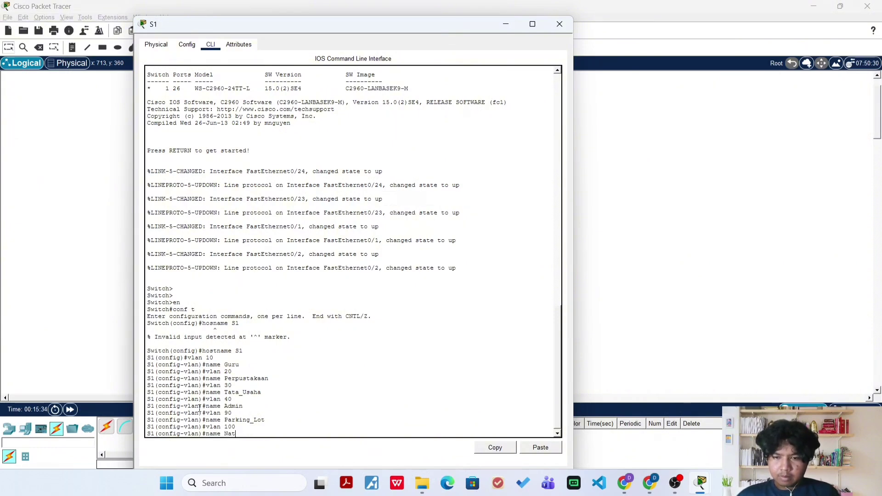
text(ive)
key(Return)
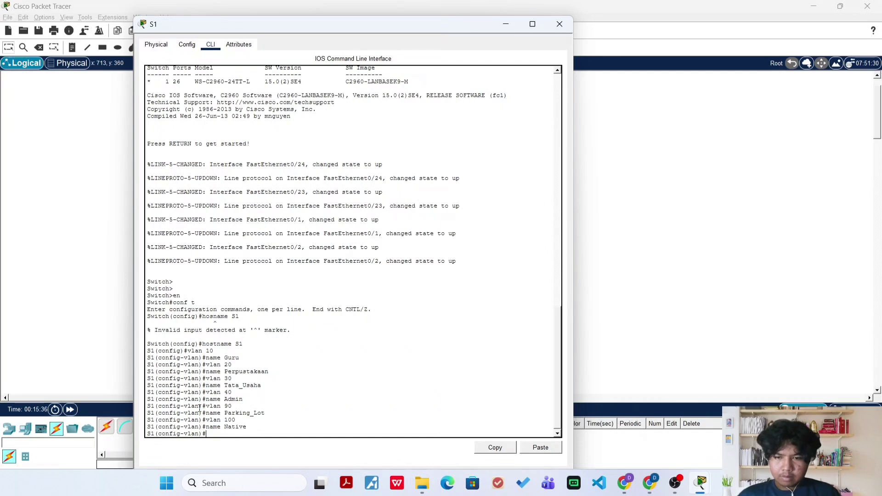
text(exit)
key(Return)
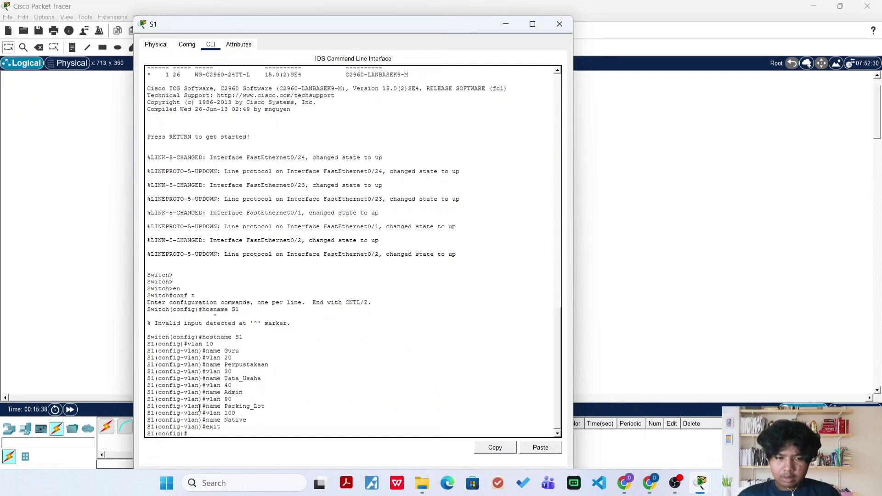
key(Return)
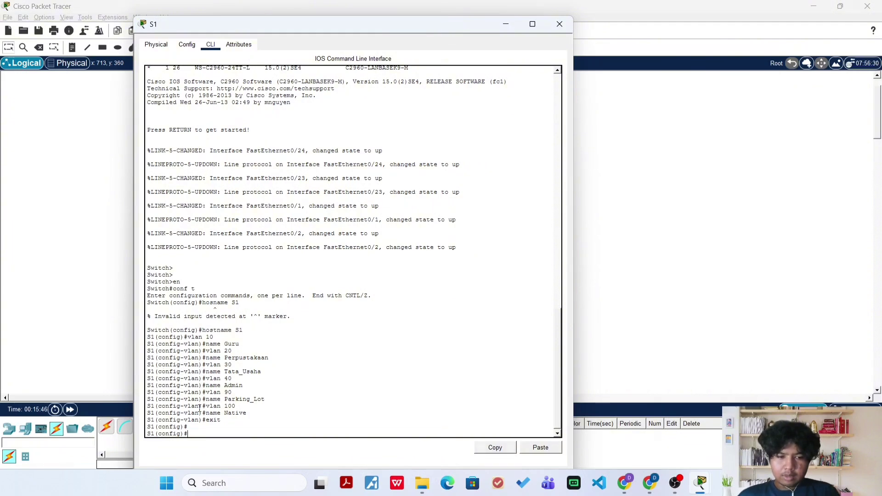
- Select S1 ports f0/1-2 with int range f0/1-2 and set them to access mode with switchport mode access
text(s)
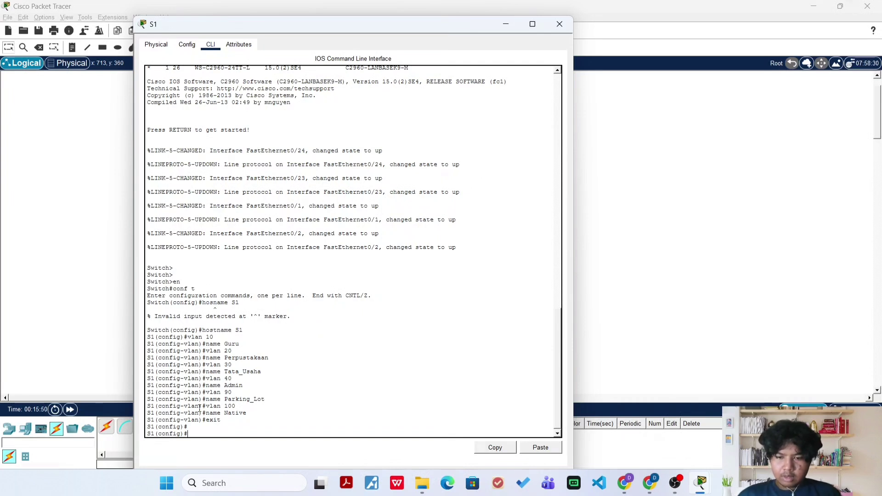
text(int range)
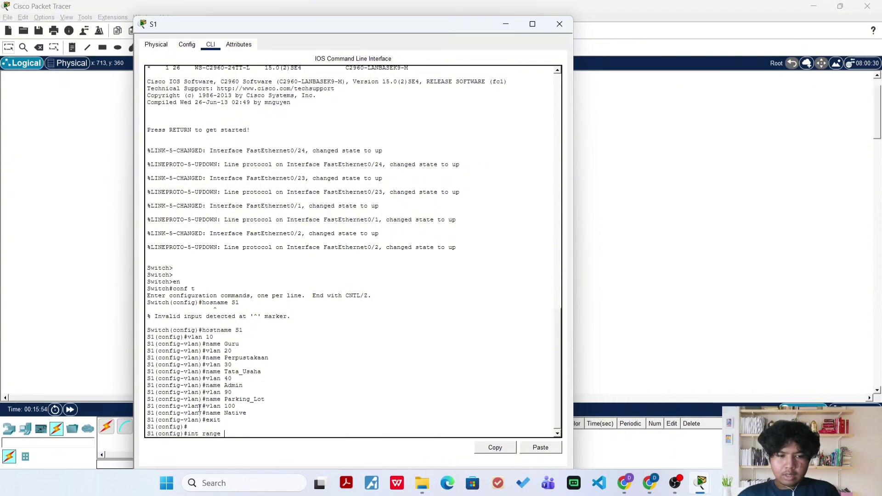
text(f0)
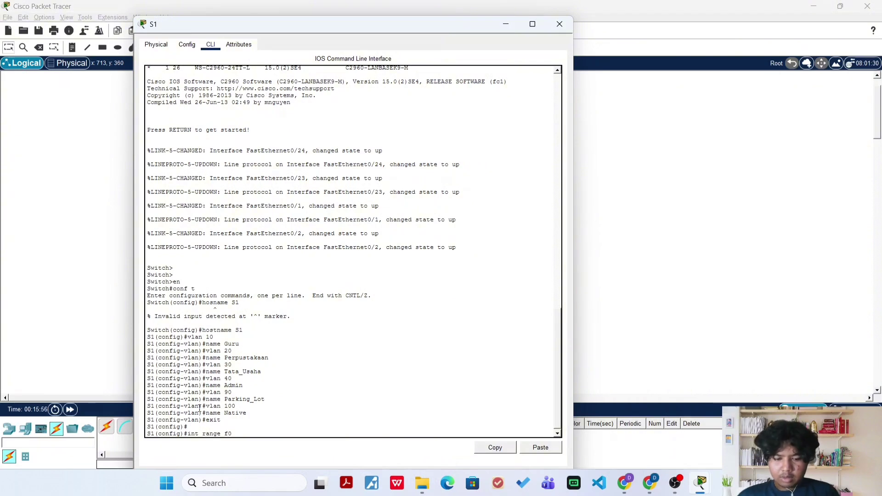
text(/)
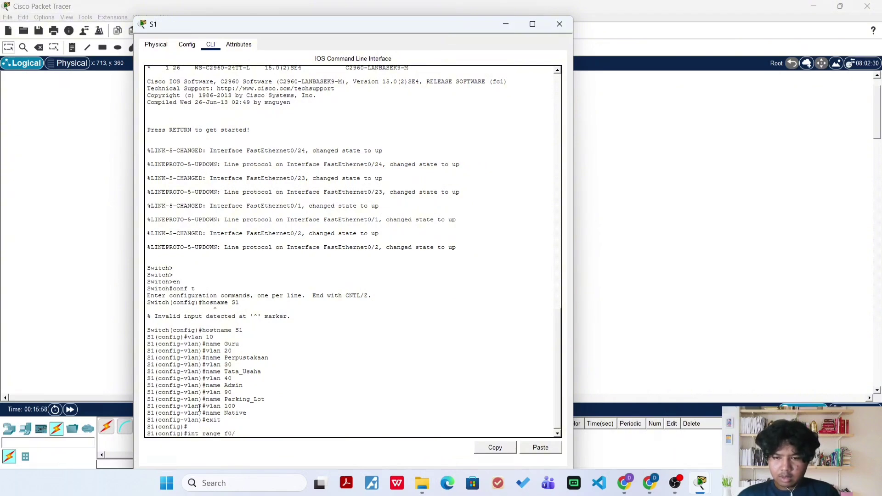
text(1-2)
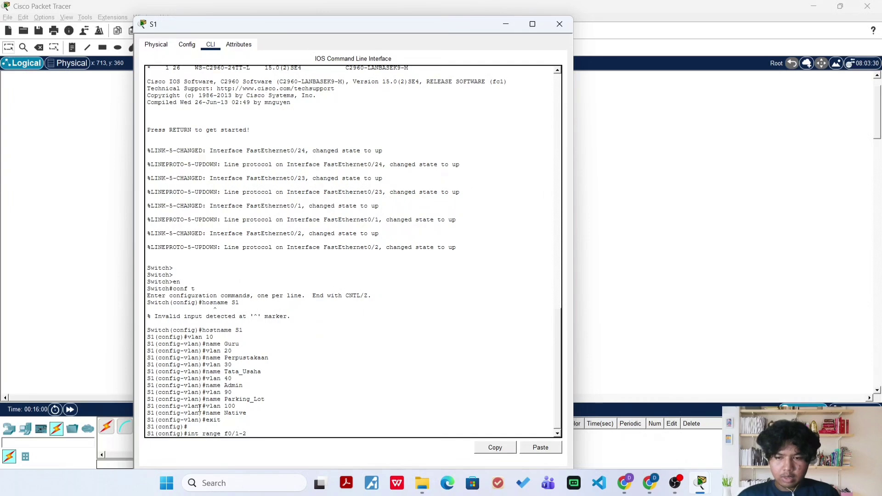
key(Return)
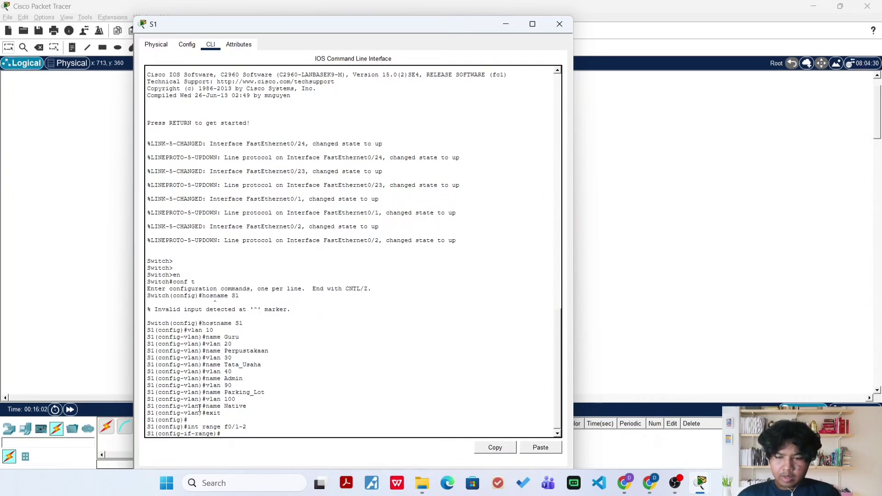
text(sw)
key(Tab)
text(mode acc)
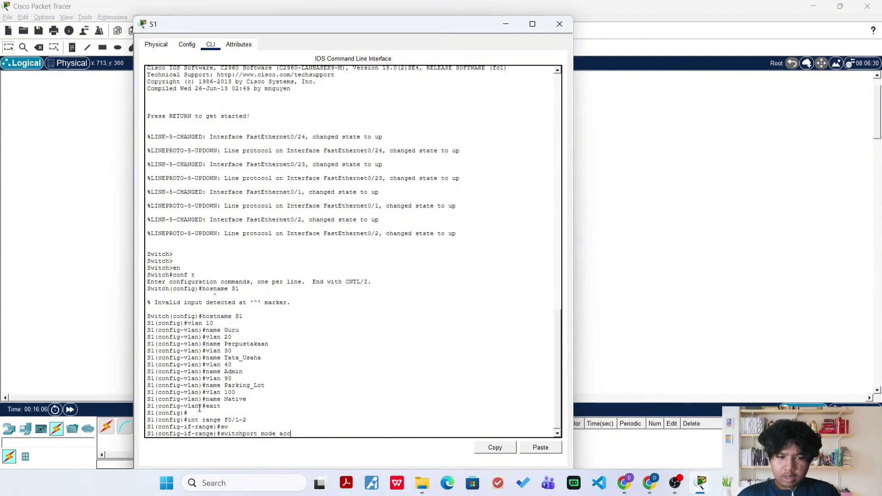
text(ess)
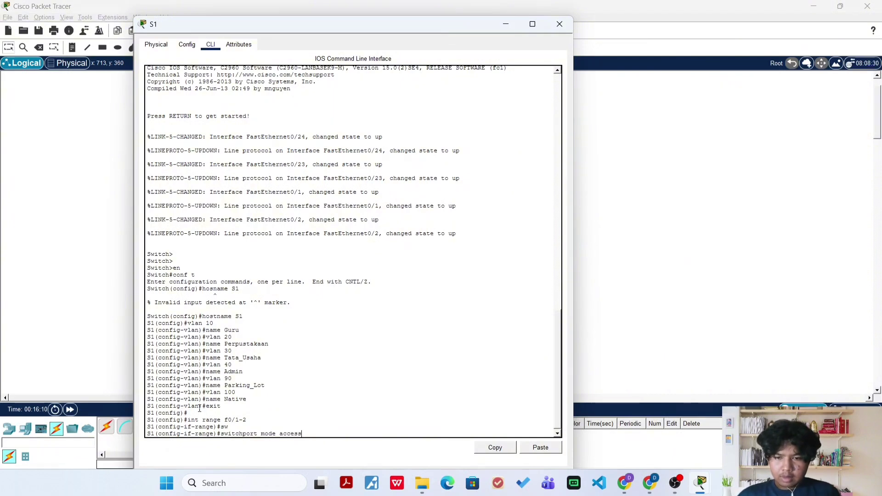
key(Return)
- Assign ports f0/1-2 to VLAN 10 with switchport access vlan 10, and leave the interface range with exit
text(s)
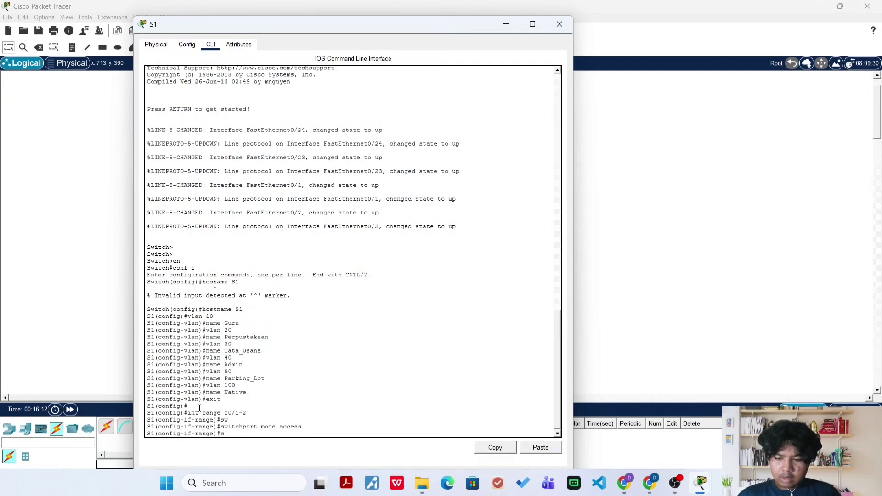
text(w)
key(Tab)
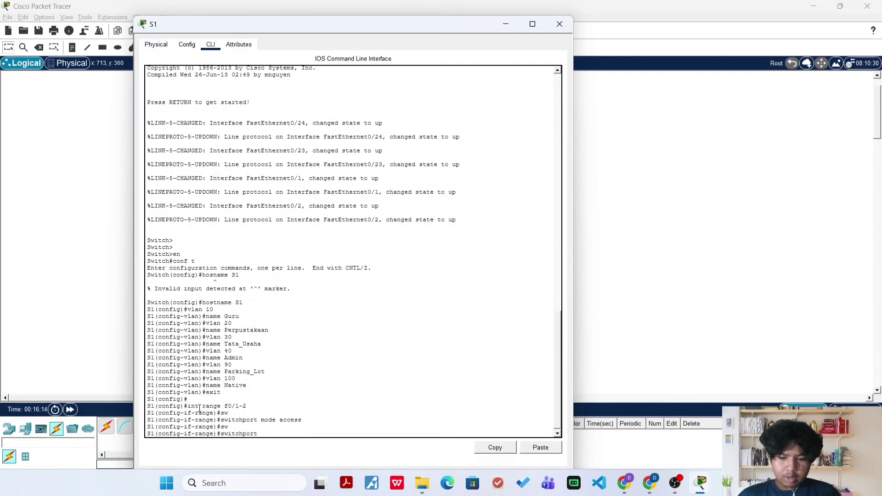
text(acc)
key(Tab)
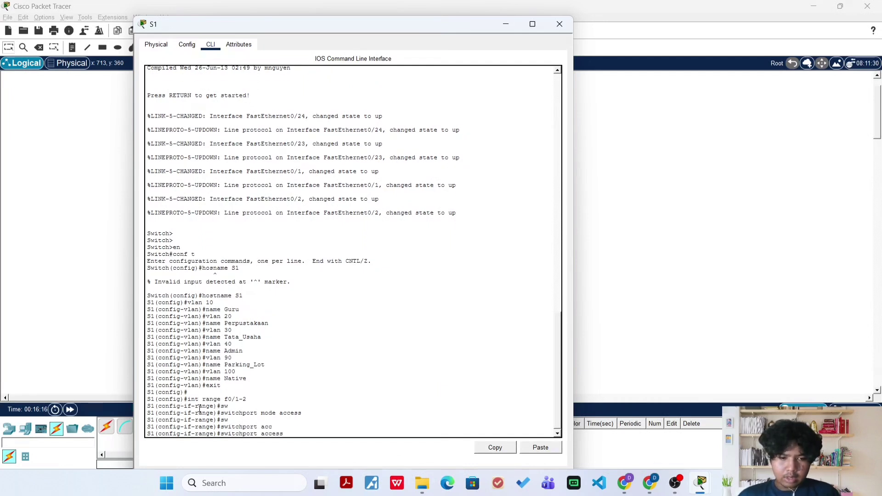
text(vlan)
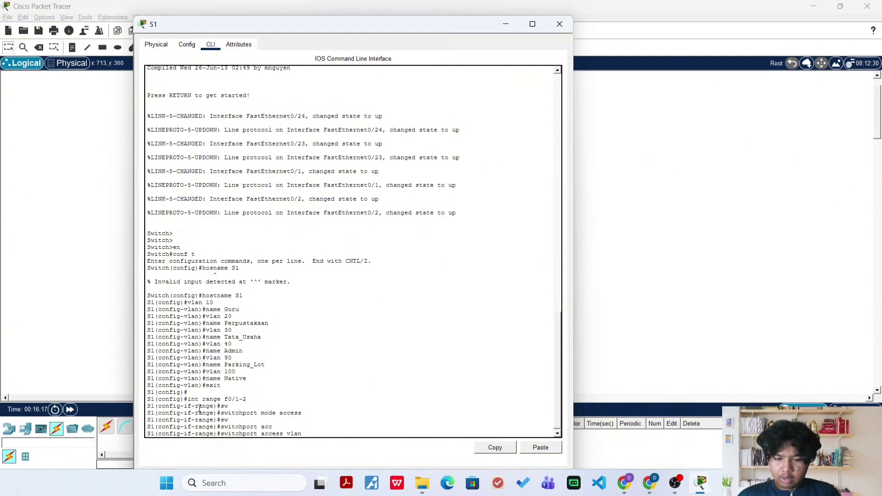
text( 10)
key(Return)
text(exit)
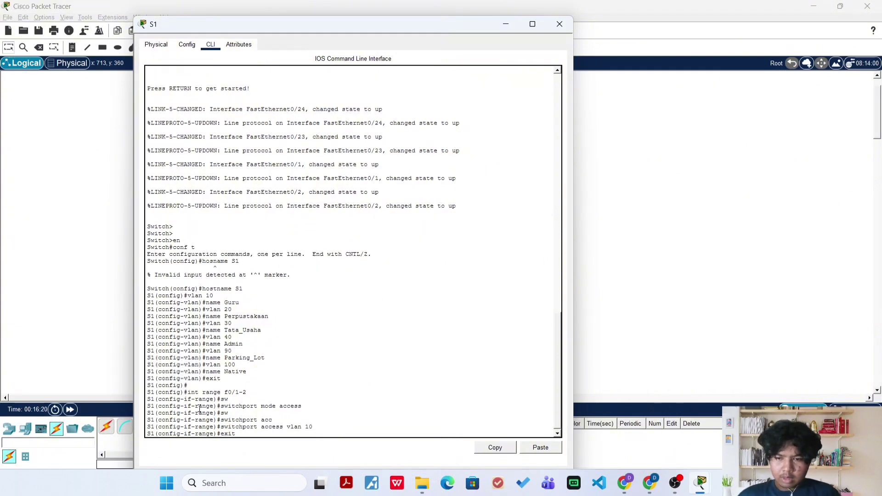
key(Return)
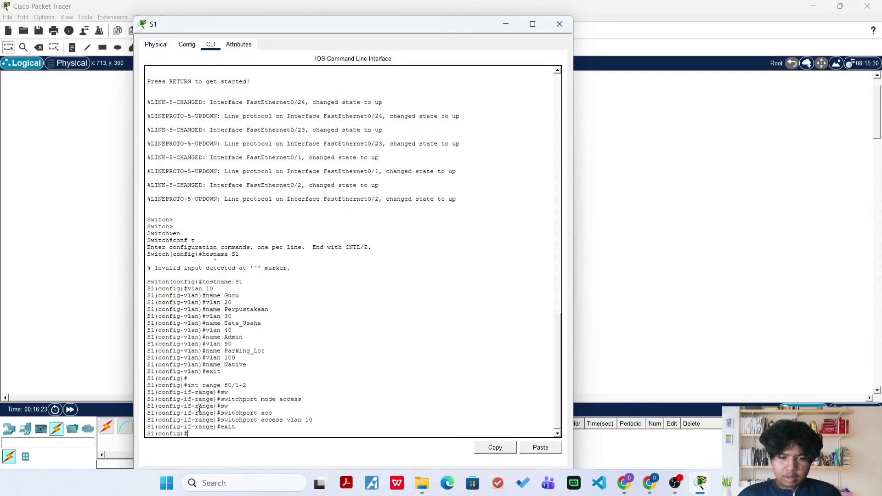
- Enter interface range configuration for the unused S1 ports with the command int range f0/3-22, g0/2
text(switchport access vlan 10)
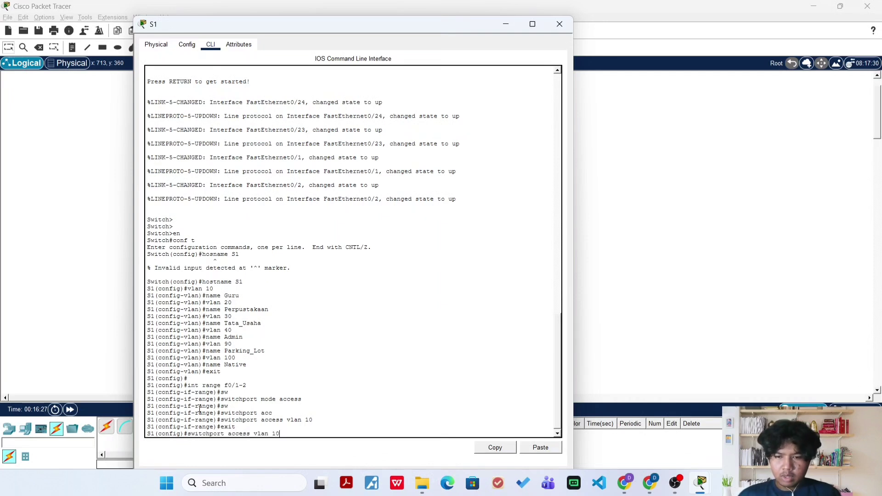
key(Up)
key(Up)
key(Up)
key(Up)
key(Up)
key(Up)
key(Up)
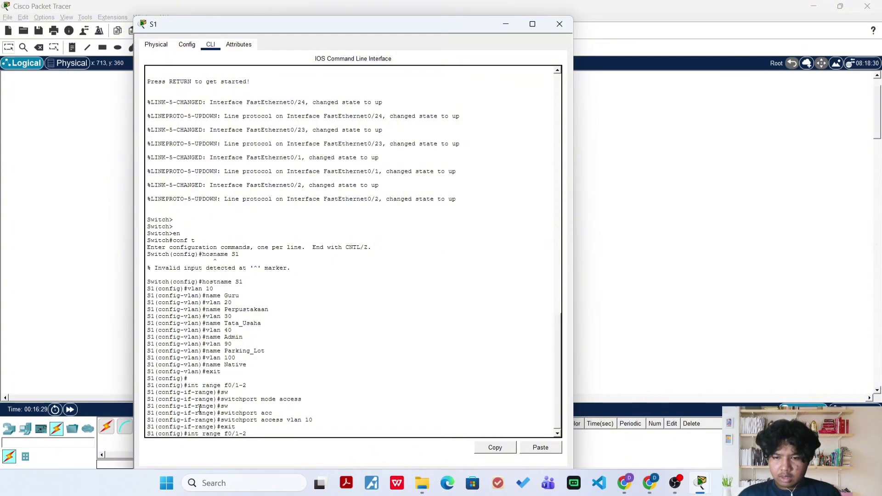
key(BackSpace)
key(BackSpace)
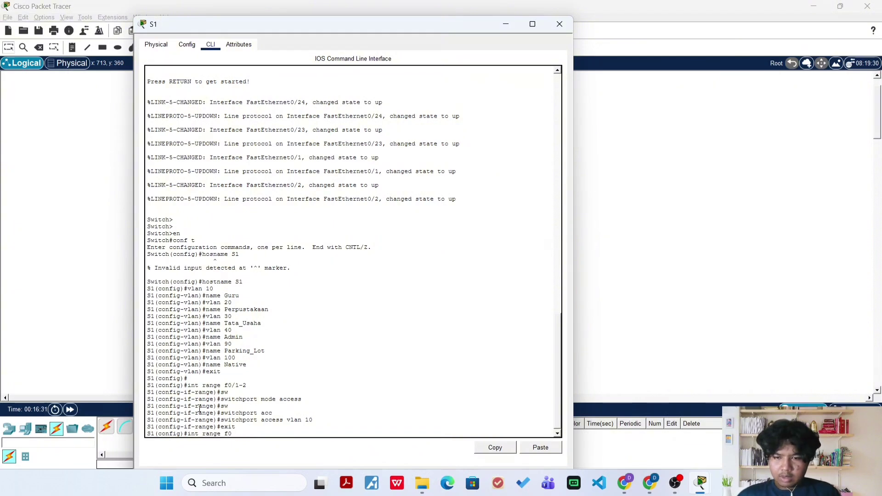
text(/)
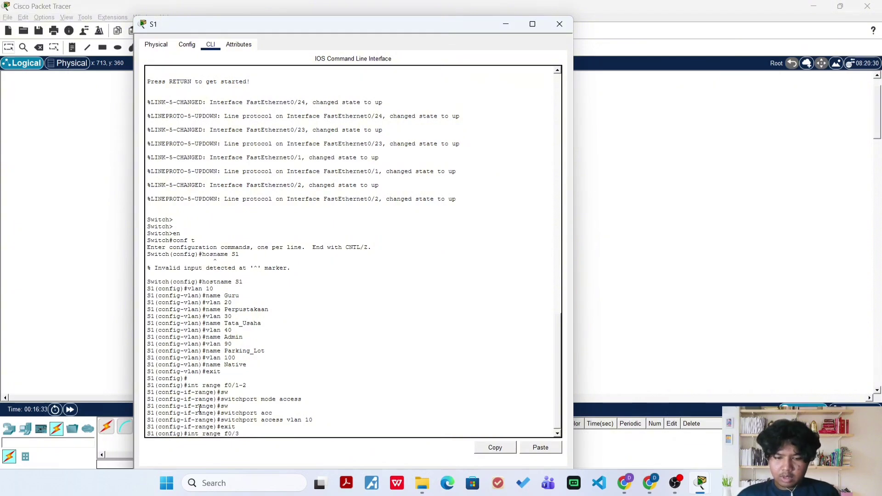
text(3-22)
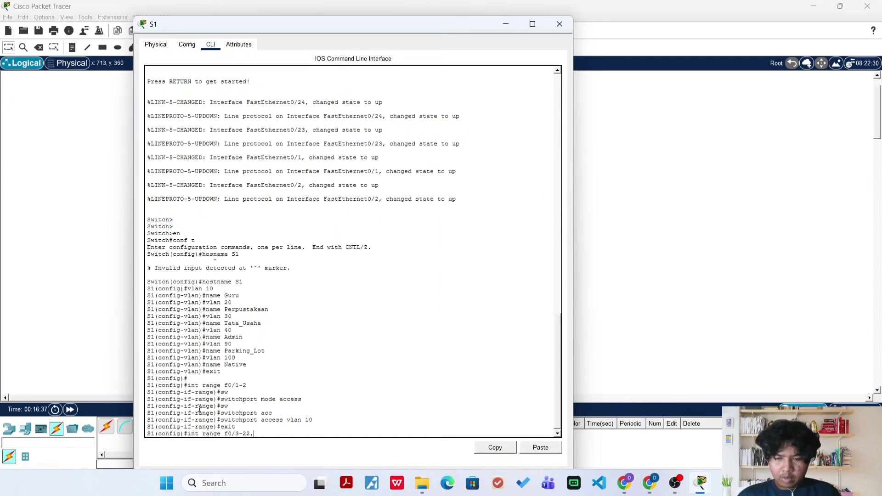
text(, g)
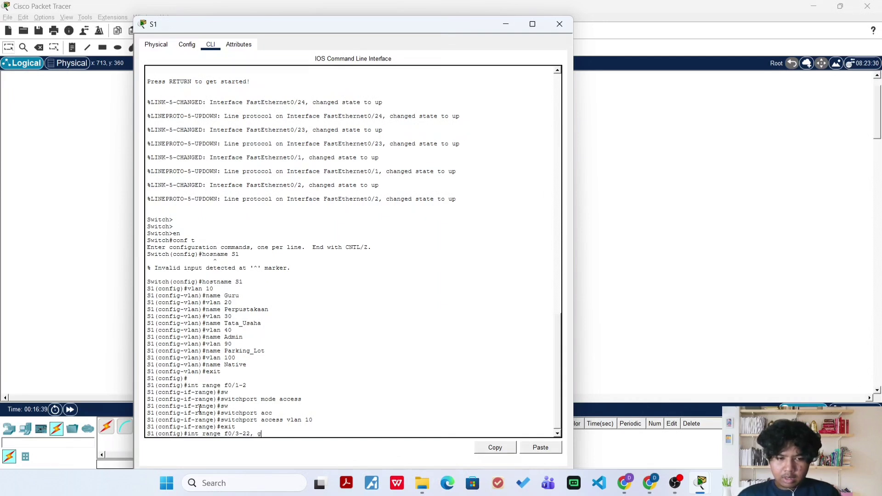
text(0)
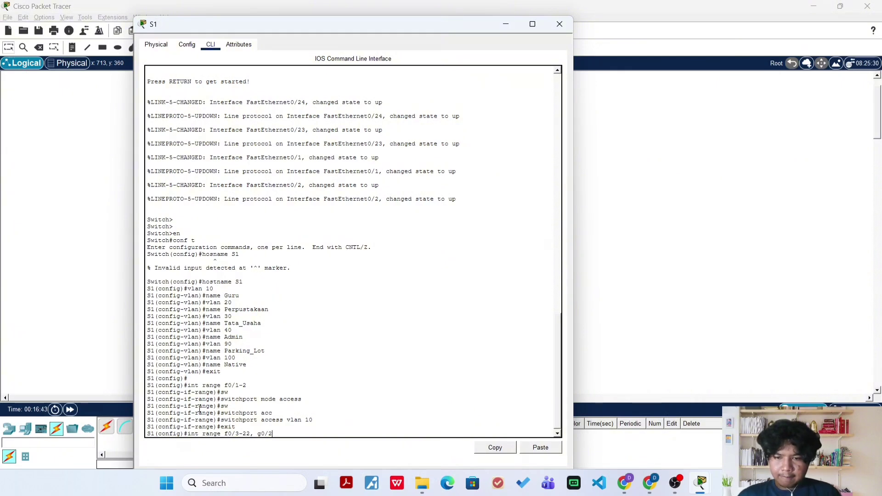
text(/2)
key(Return)
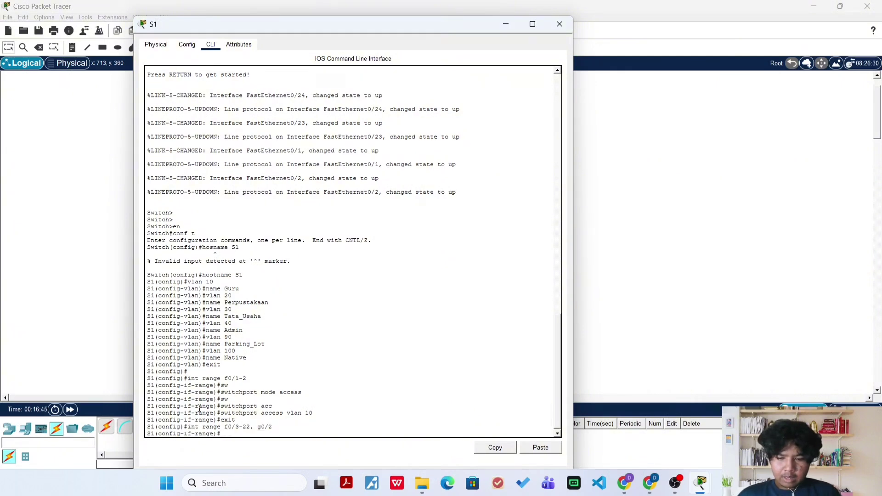
- Put the unused ports in access mode and VLAN 90 with switchport mode access and switchport access vlan 90
text(switchport mode access)
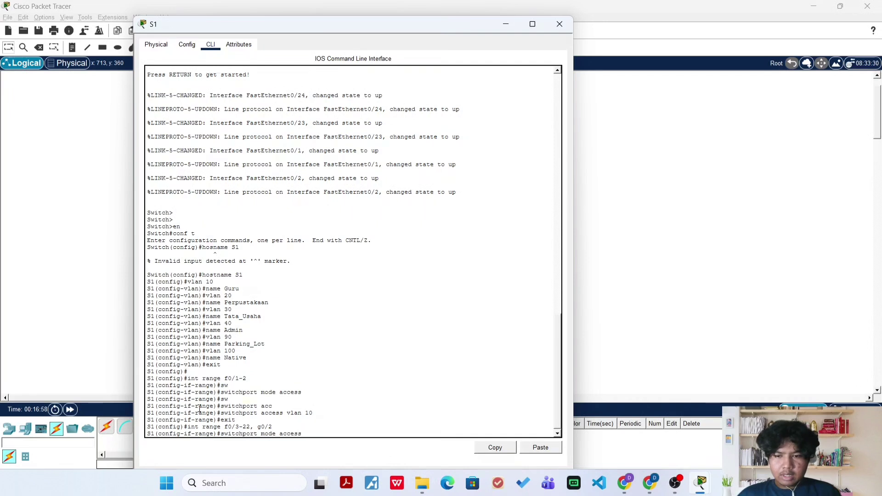
key(Return)
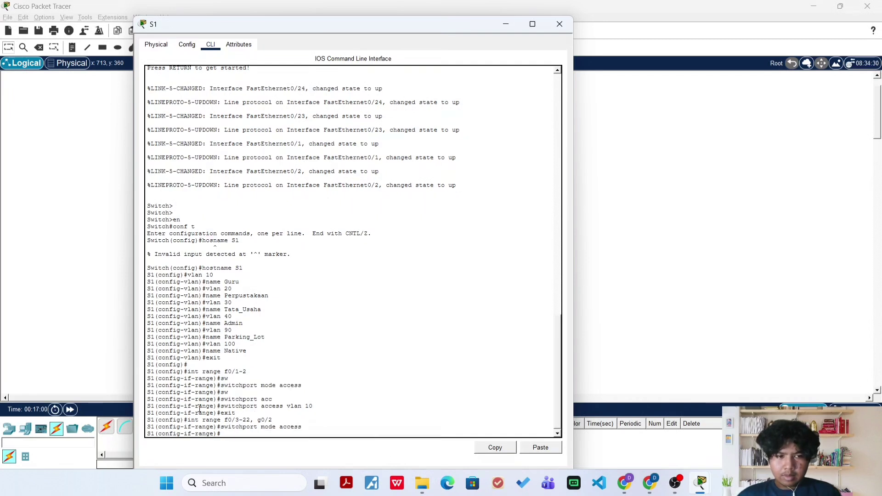
key(Up)
key(Up)
key(Up)
key(Up)
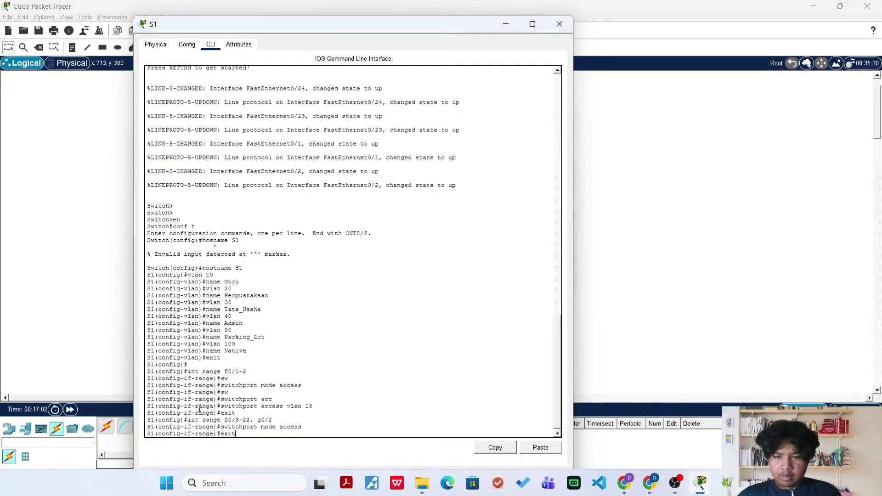
key(BackSpace)
key(BackSpace)
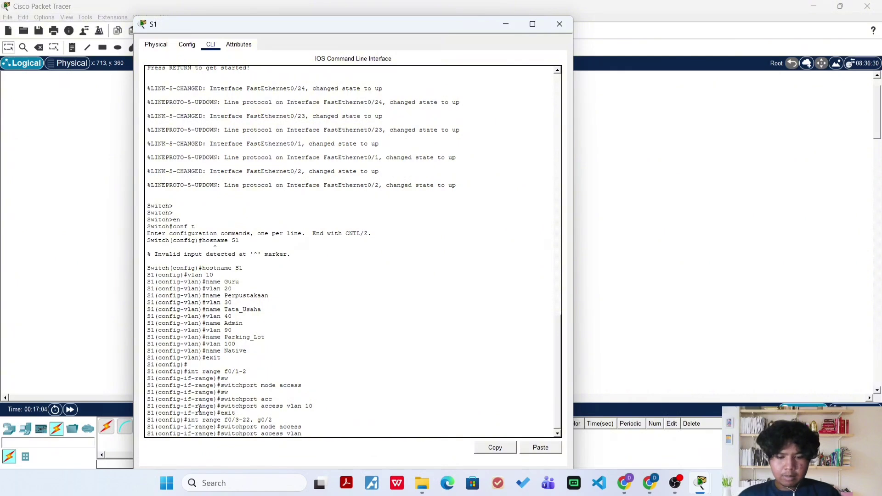
text(90)
key(Return)
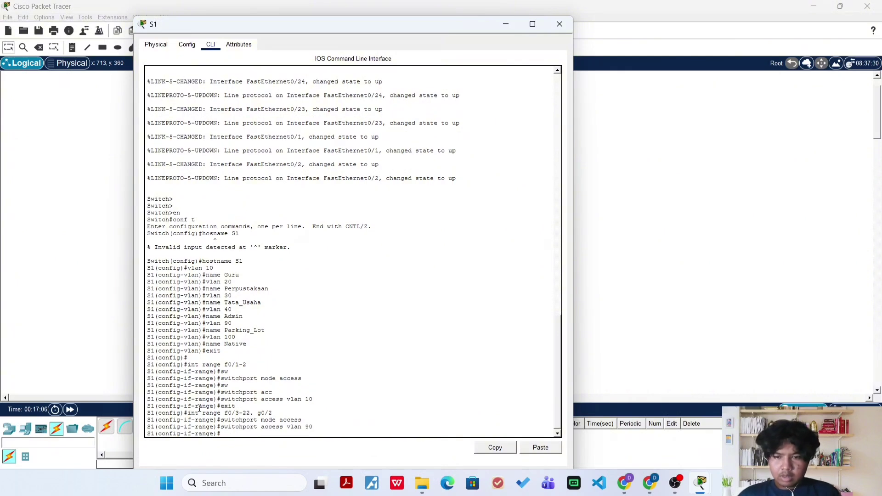
- Disable the unused ports with the command shutdown, and return to global configuration mode with exit
text(shutdown)
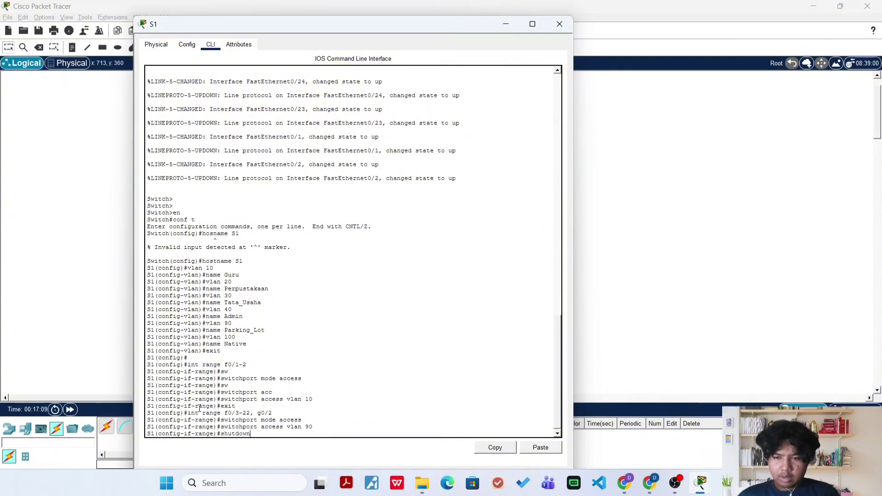
key(Return)
key(Return)
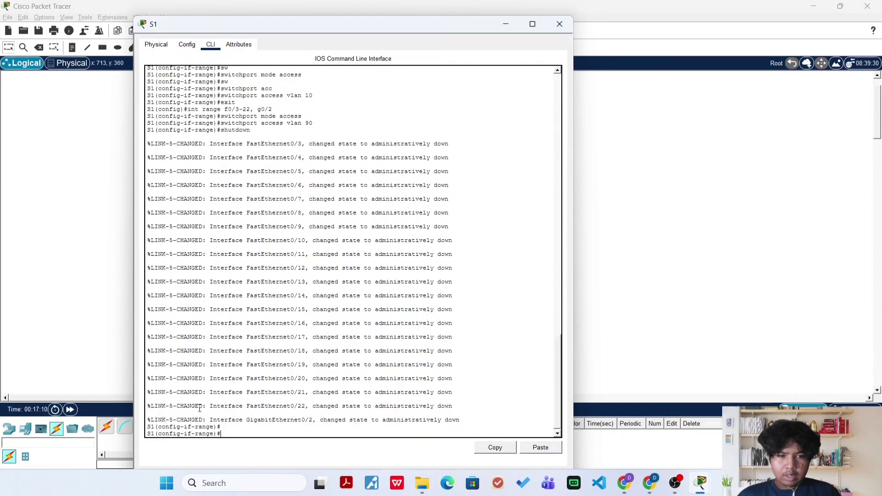
text(exit)
key(Return)
key(Return)
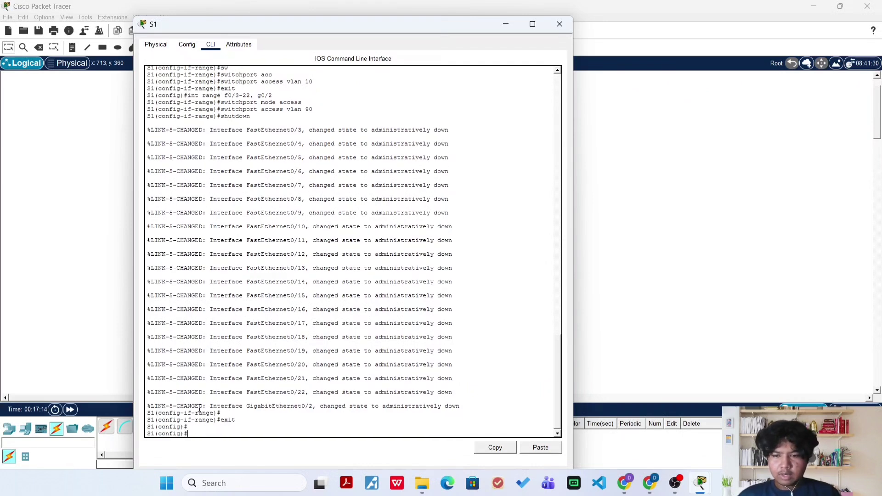
- Enter interface range configuration for the S1 trunk ports with the command int range f0/23-24, g0/1
text(switchport mode access)
key(Up)
key(Up)
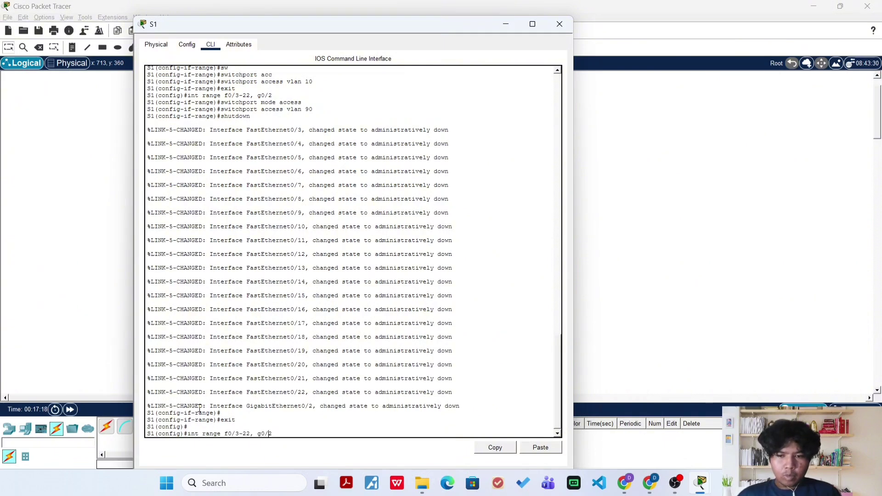
key(BackSpace)
text(4)
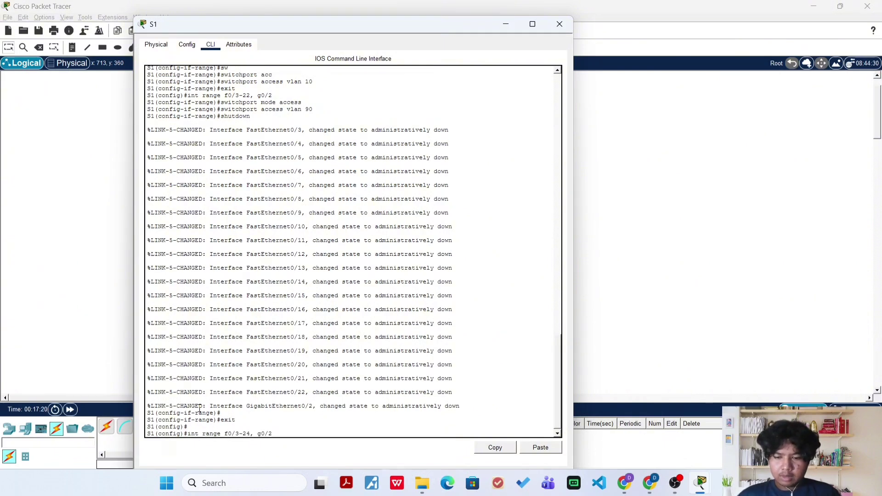
key(BackSpace)
text(23)
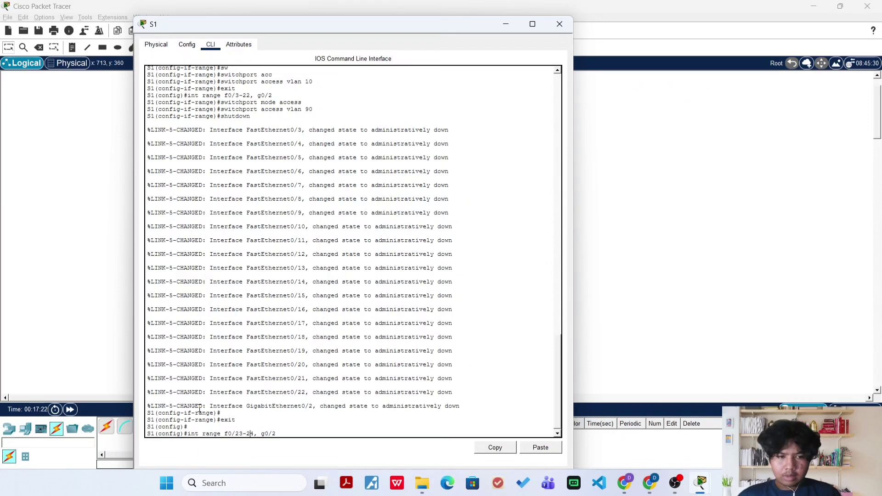
key(BackSpace)
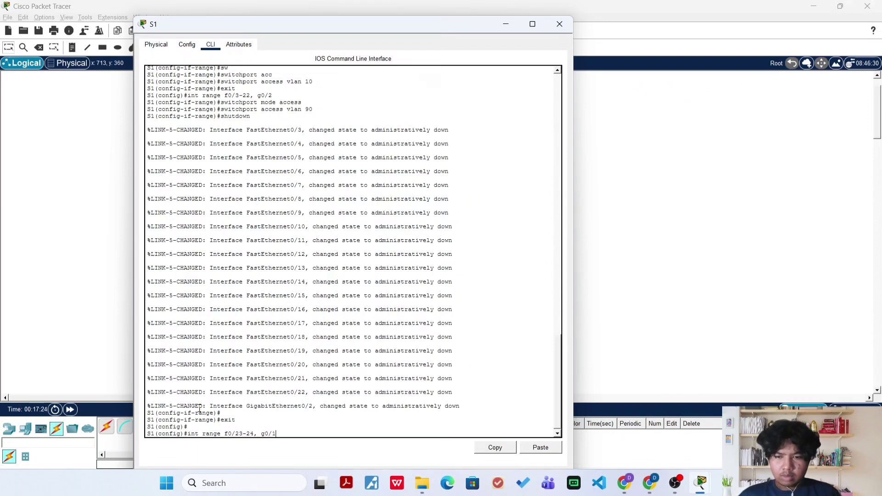
text(1)
key(Return)
- Put ports f0/23-24 and g0/1 in trunk mode with the command switchport mode trunk
text(switchport access vlan 90)
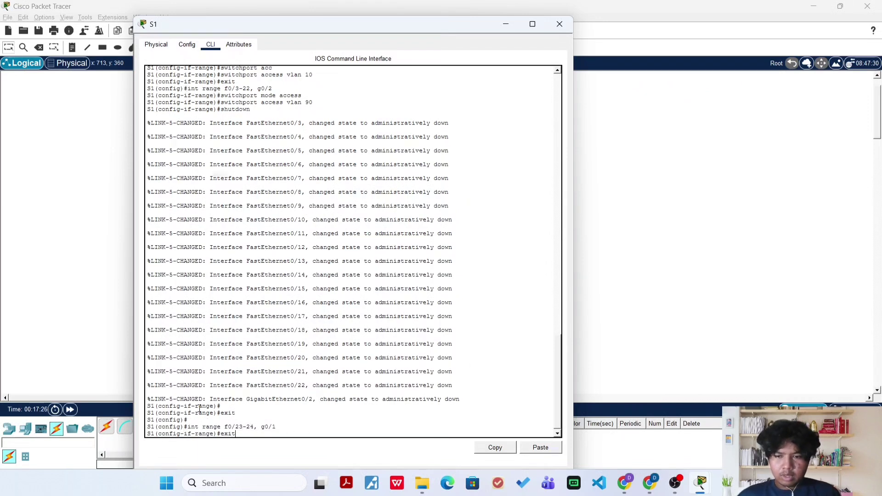
key(Up)
key(Up)
key(Up)
key(Up)
key(Up)
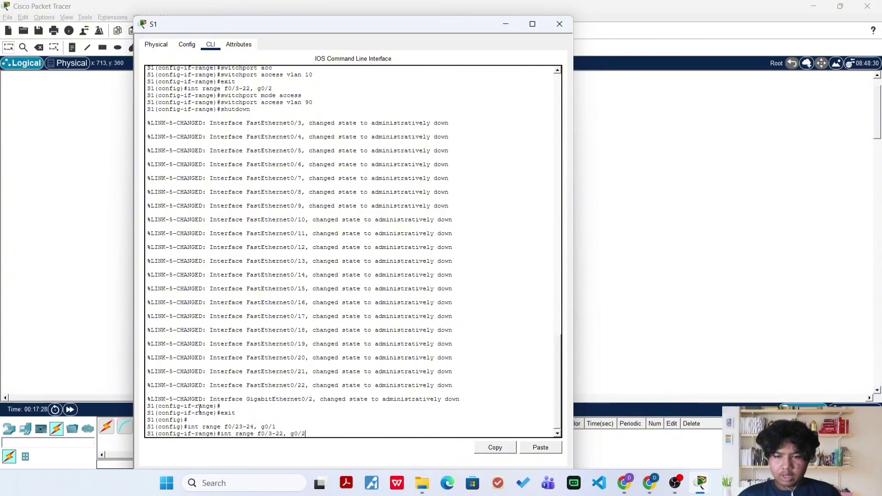
key(BackSpace)
key(BackSpace)
key(BackSpace)
key(BackSpace)
key(BackSpace)
key(BackSpace)
text(trunk)
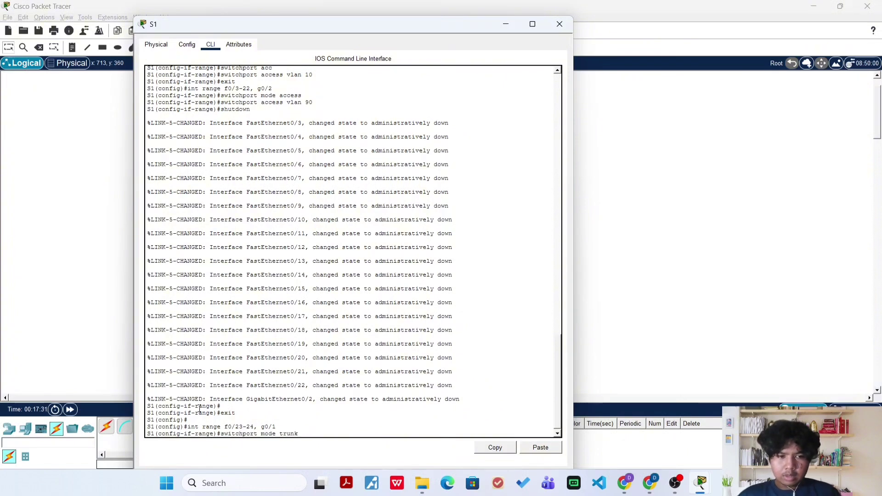
key(Return)
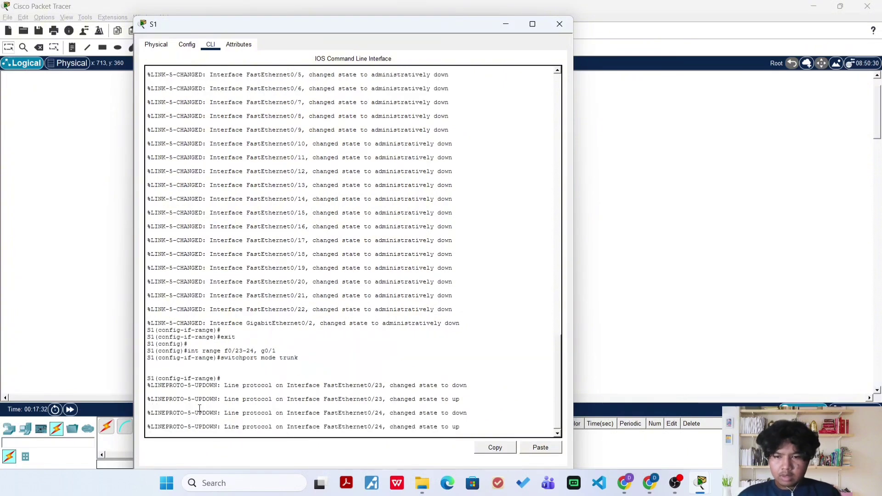
key(Return)
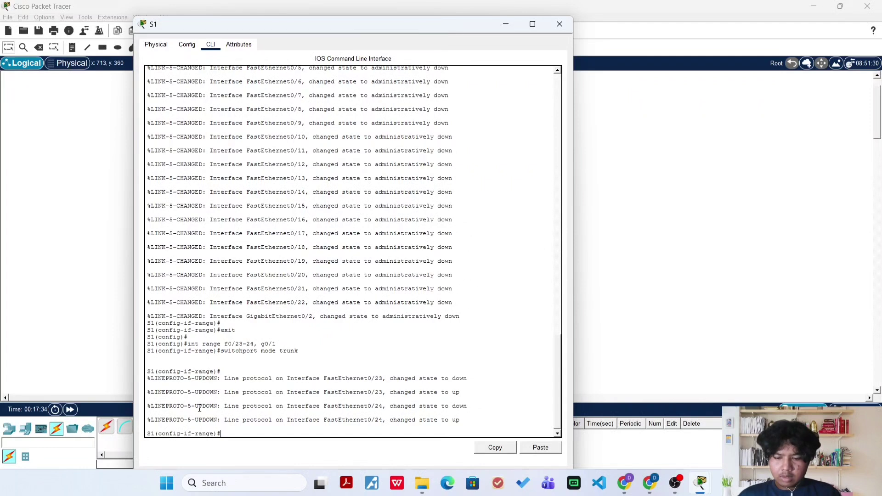
- Set the trunk ports' native VLAN with switchport trunk native vlan 100, and leave the interface range with exit
text(sw)
key(Tab)
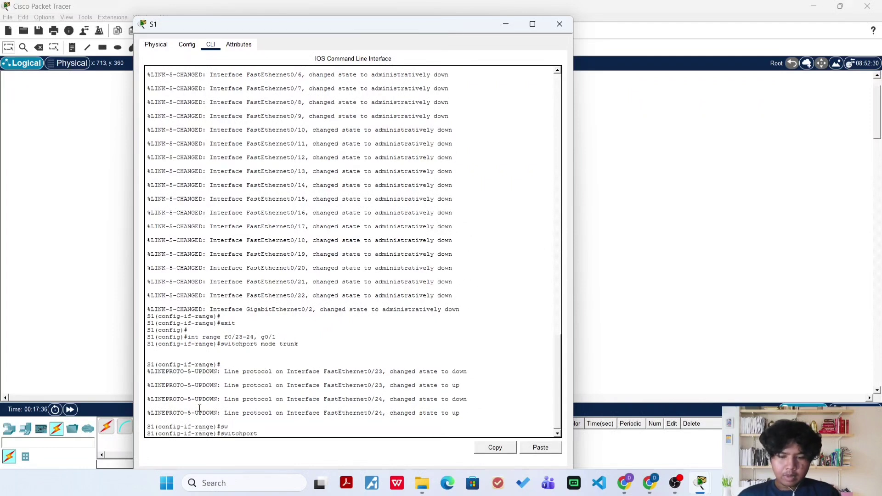
text(trunk nat)
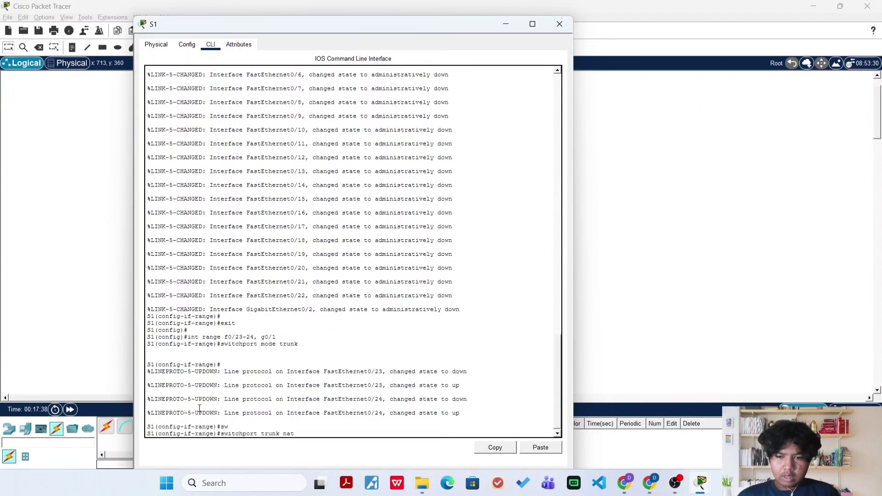
text(ive valn)
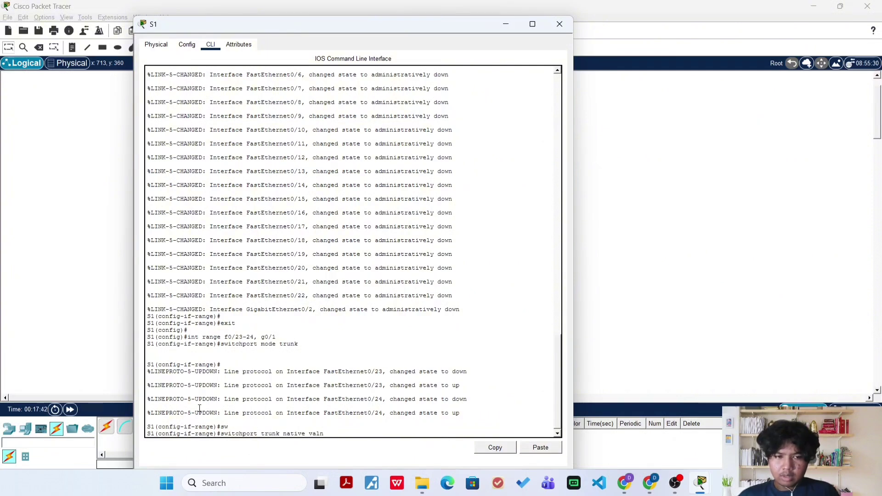
key(BackSpace)
key(BackSpace)
key(BackSpace)
text(lan)
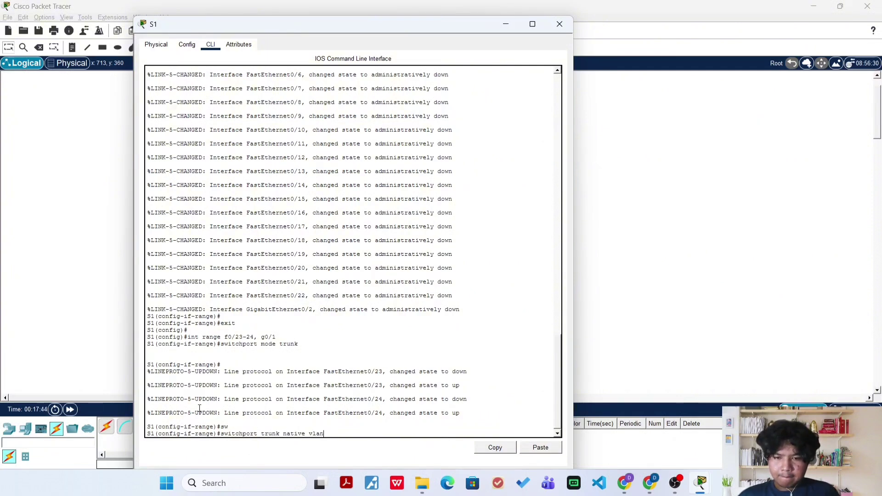
text( 100)
key(Return)
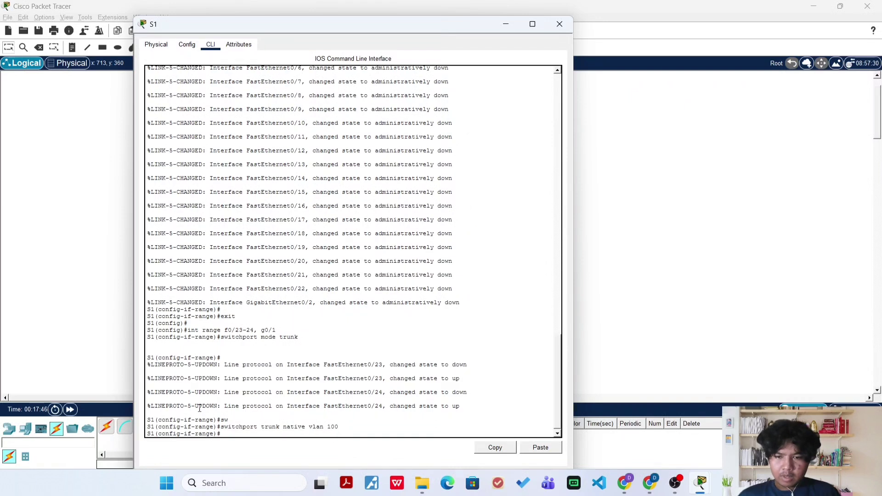
text(exit)
key(Return)
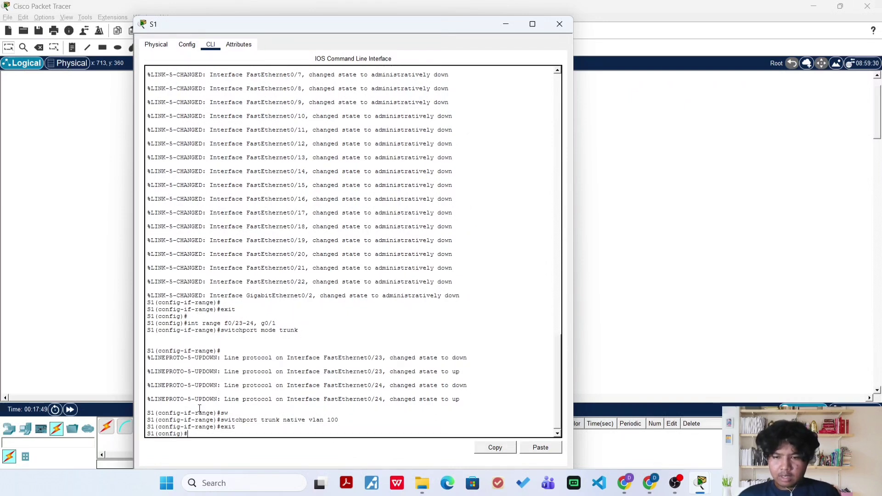
- Enter the VLAN 10 interface configuration with interface vlan 10, and begin its ip address command
text(inte)
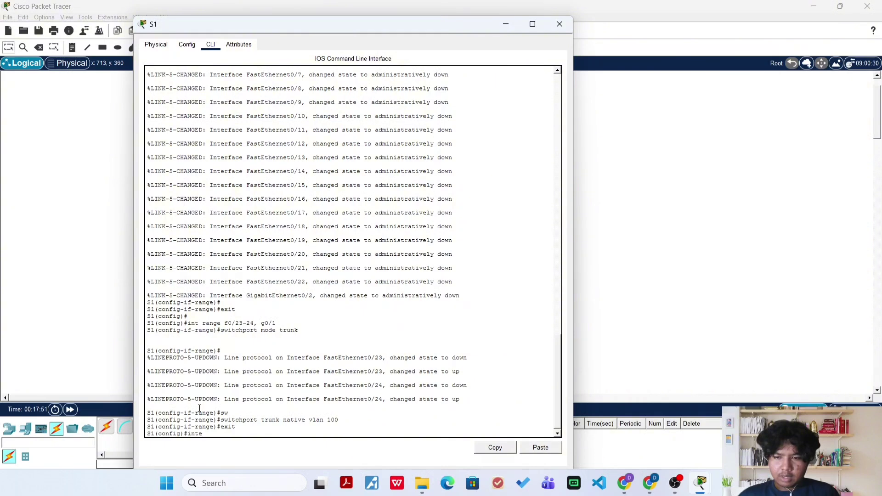
key(Tab)
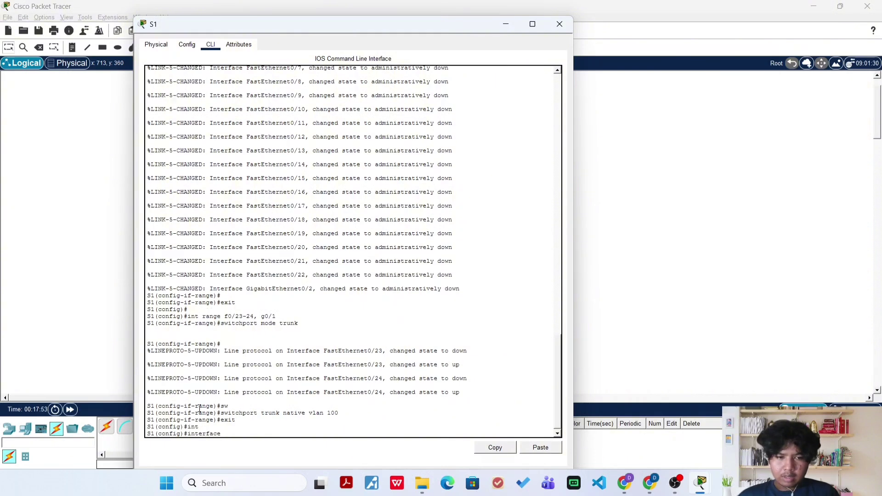
text(vlan 10)
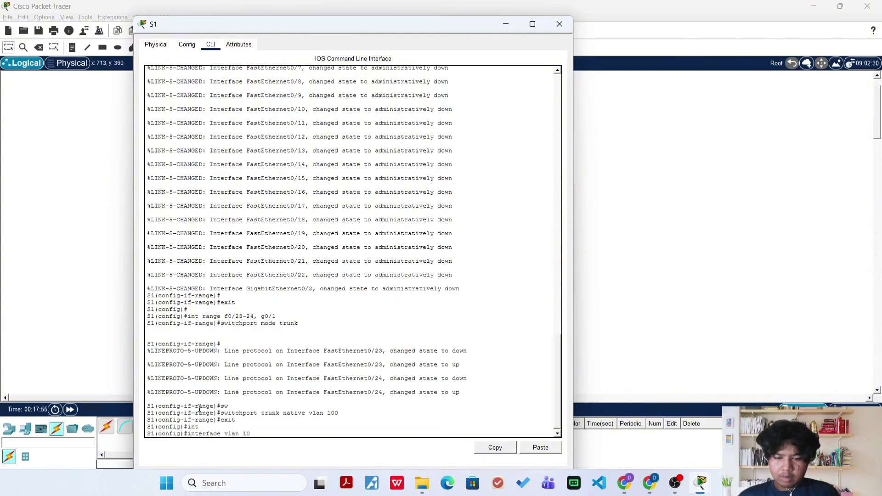
key(Return)
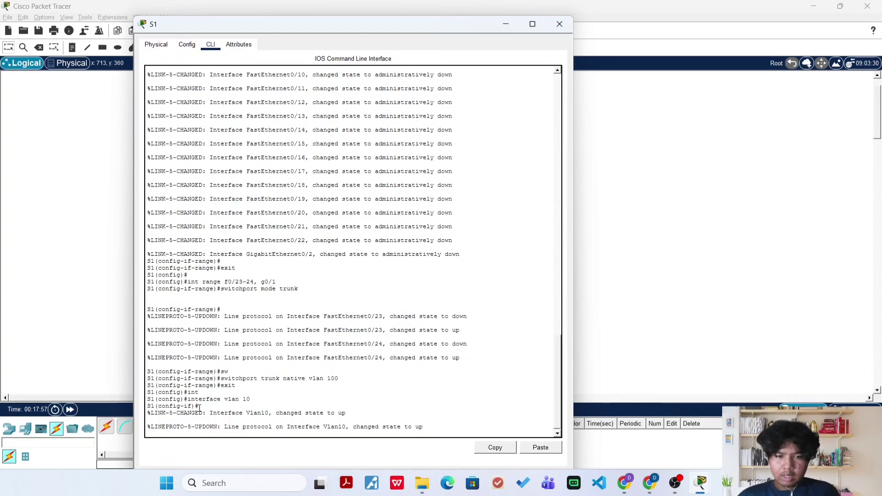
key(Return)
text(ip add)
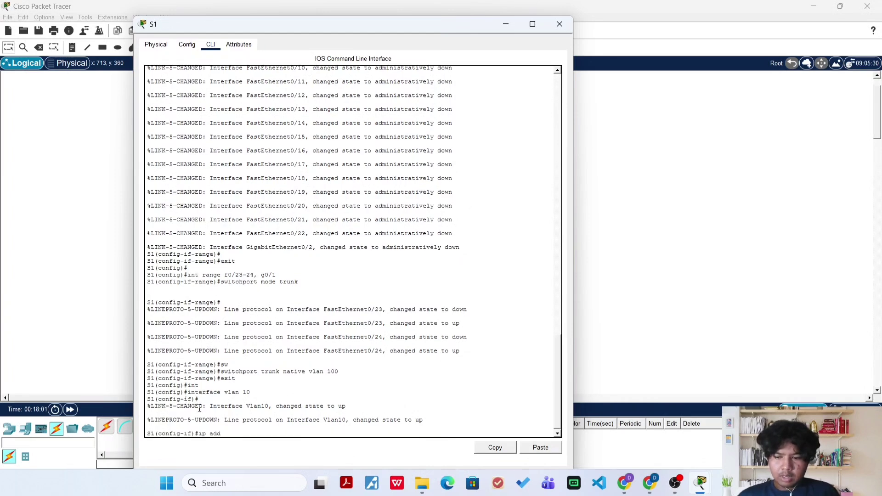
key(Tab)
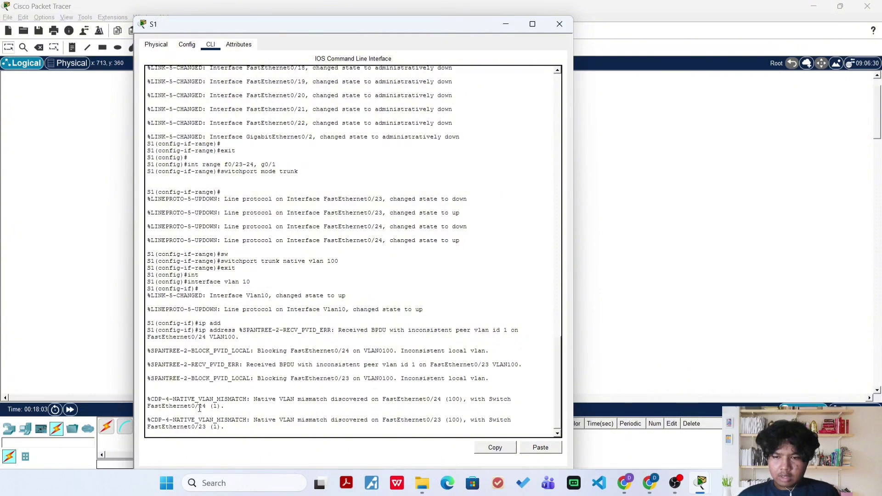
text(dhcp)
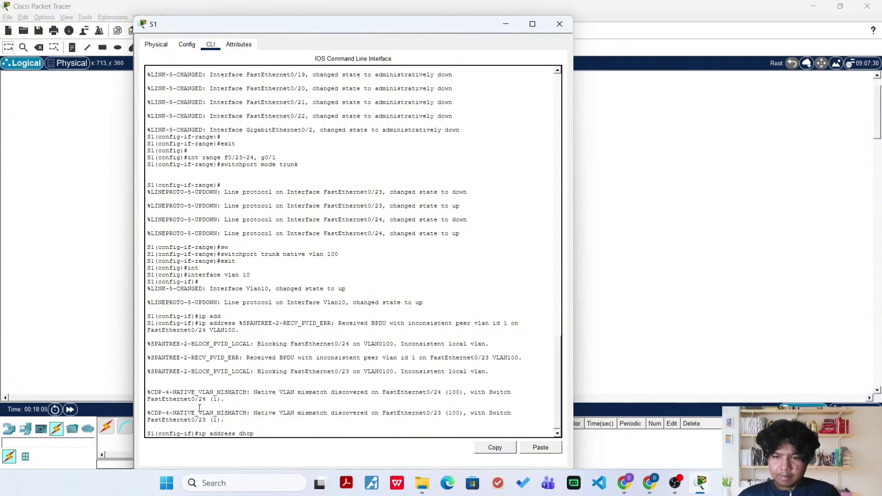
key(BackSpace)
key(BackSpace)
key(BackSpace)
key(BackSpace)
key(BackSpace)
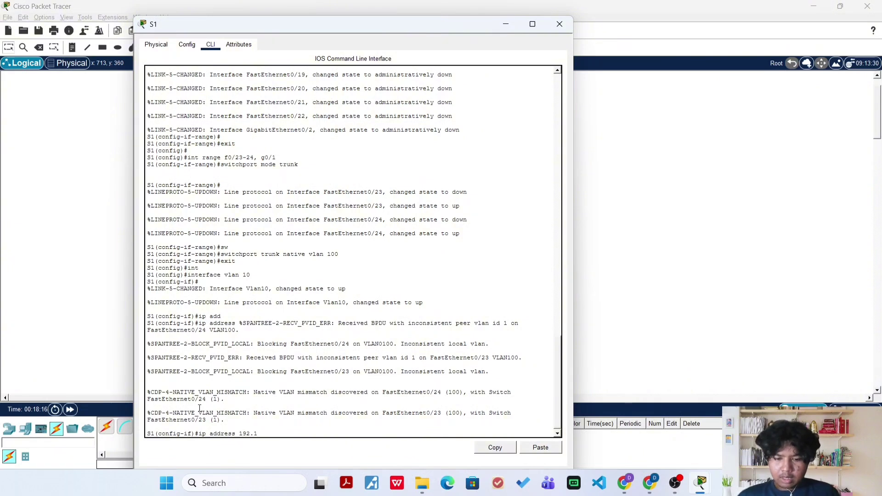
- Assign the VLAN 10 interface the address 192.168.11.13 with subnet mask 255.255.255.0
text(68.)
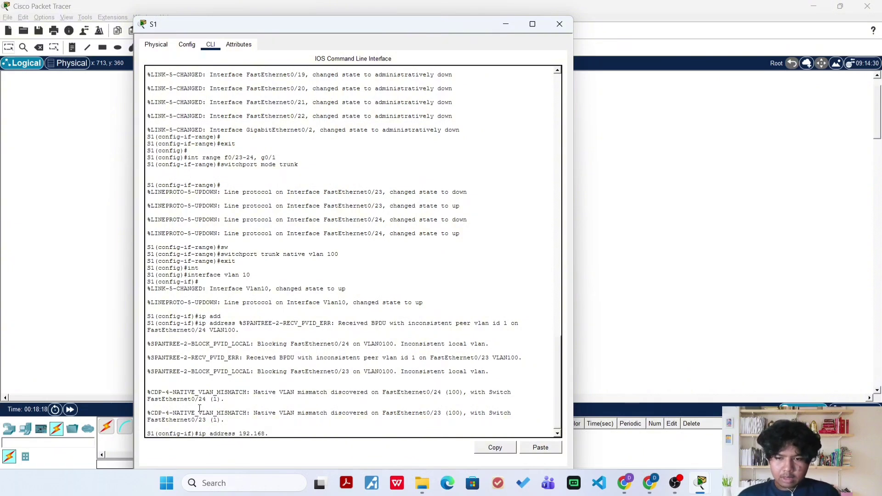
text(11.1)
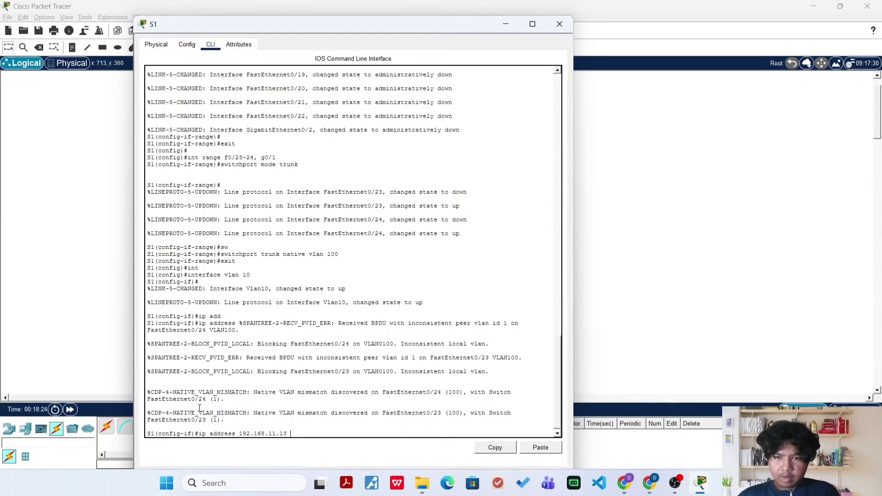
text(3 2)
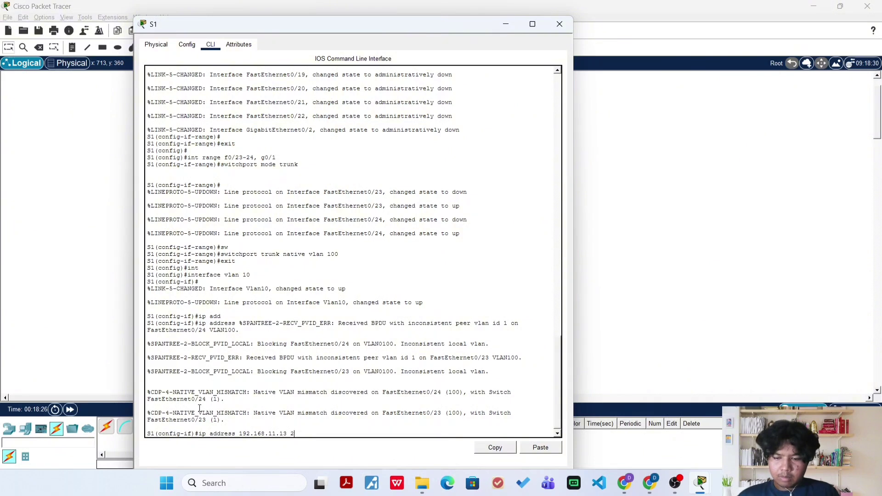
text(55.2)
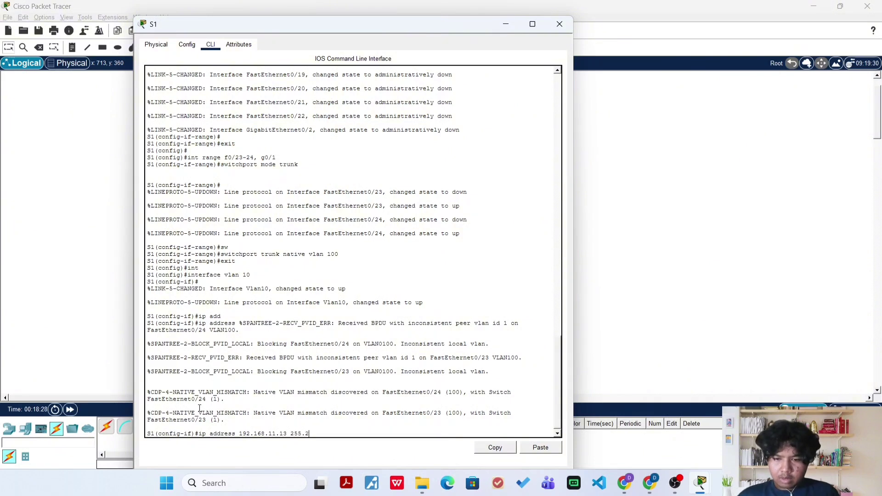
text(55.255.0)
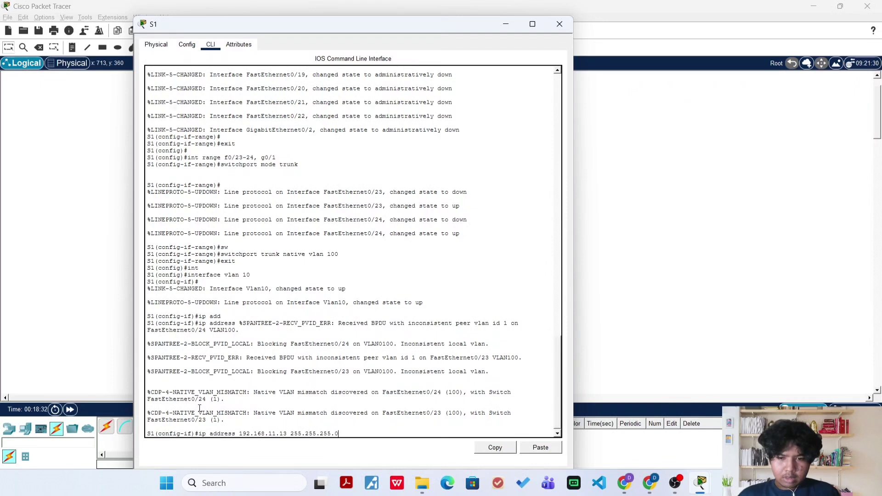
key(Return)
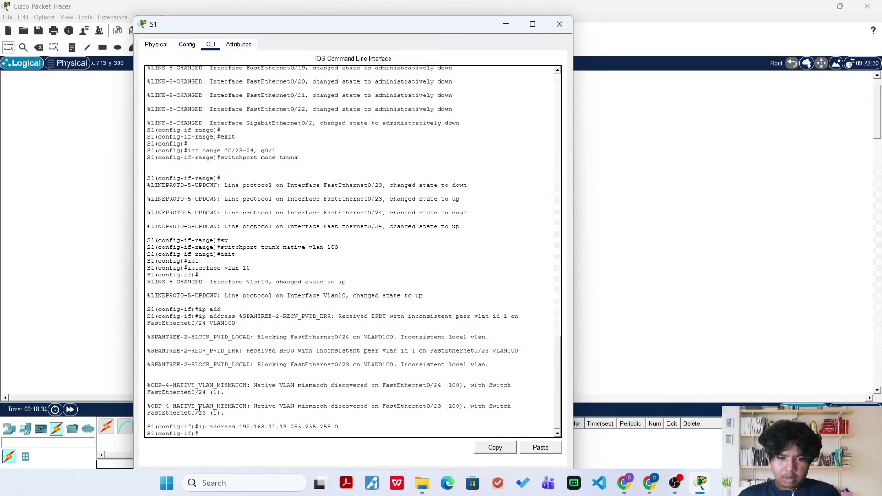
- Enable the VLAN 10 interface with no shutdown, and return to global configuration mode with exit
text(no)
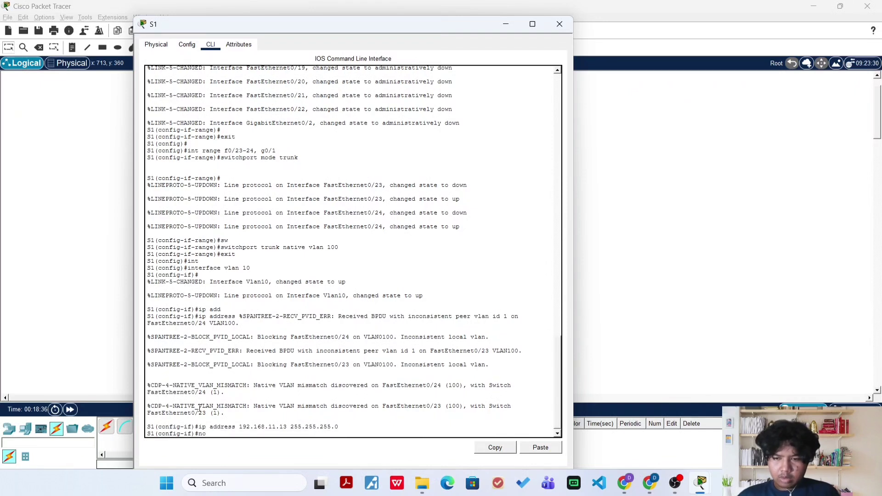
text( shud)
text(down)
key(Return)
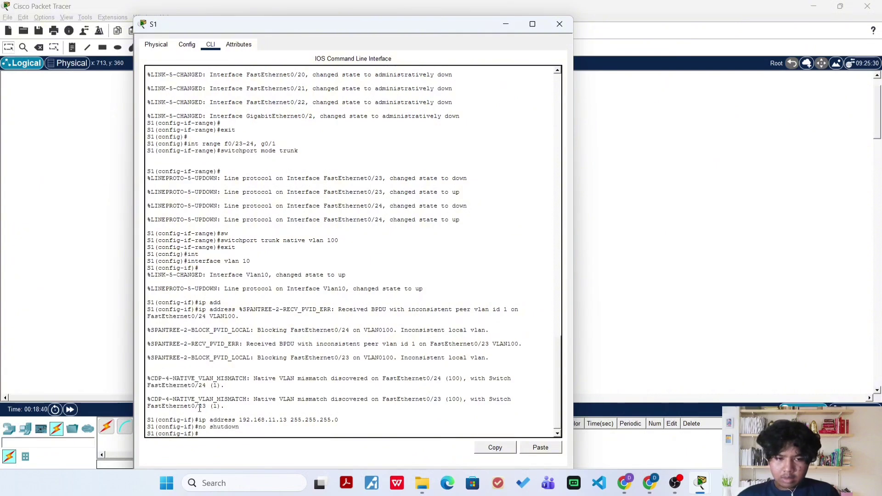
text(exit)
key(Return)
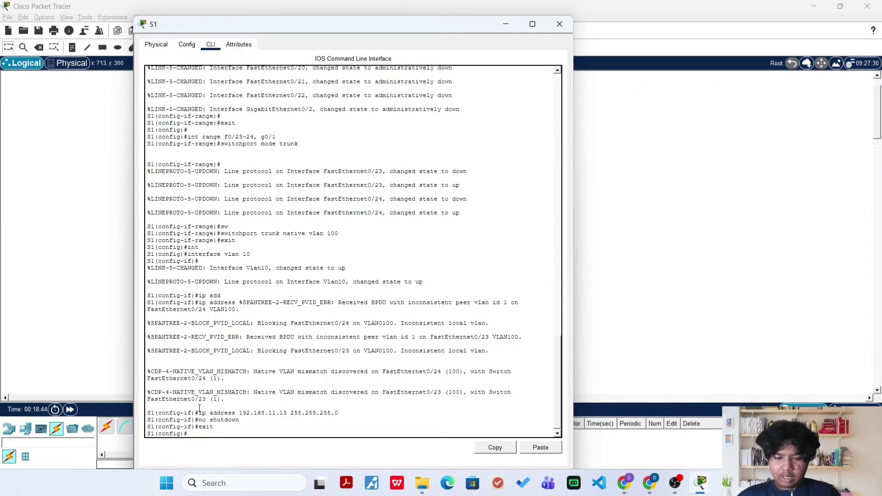
- Set S1's default gateway with ip default-gateway 192.168.11.1, and leave configuration mode with end
text(ip d)
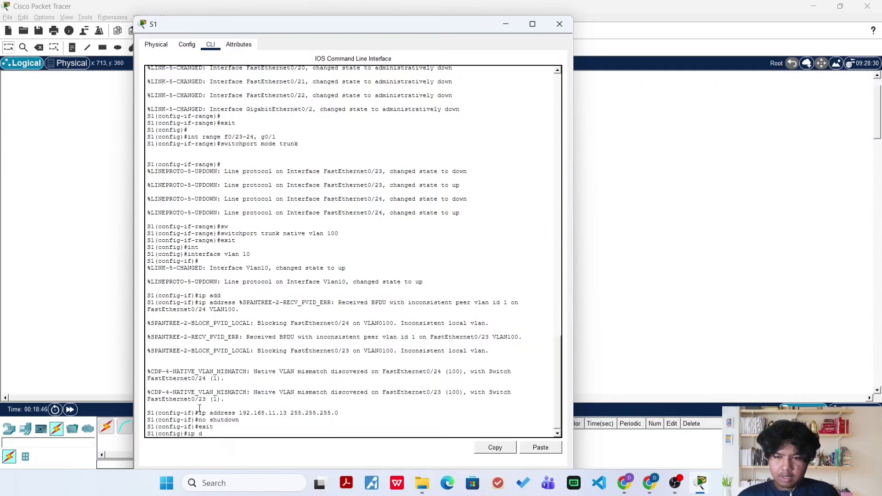
text(ef)
key(Tab)
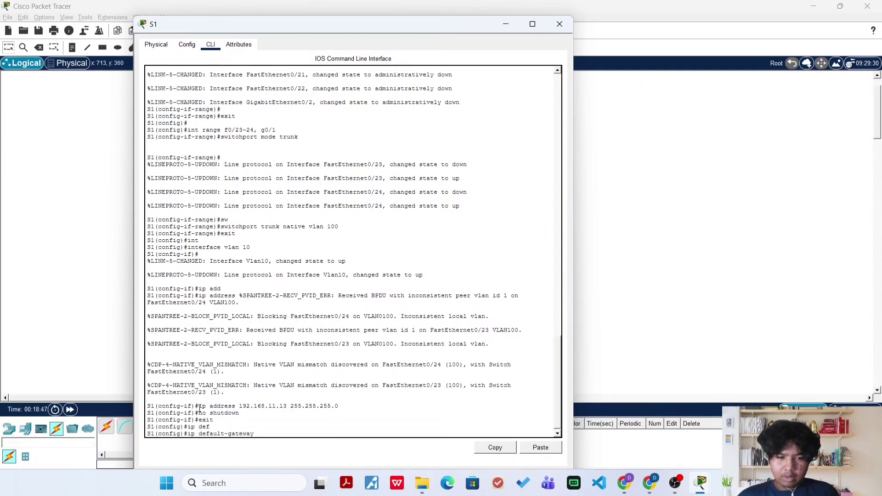
text(192.168.11.1)
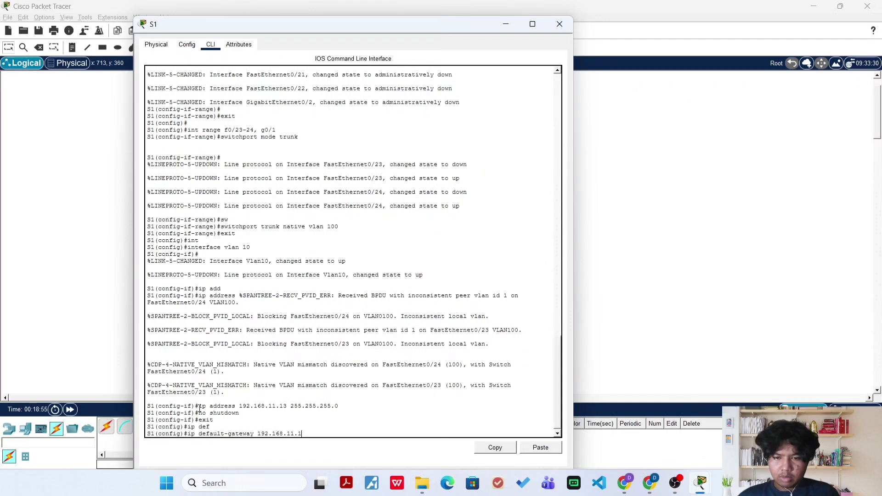
key(Return)
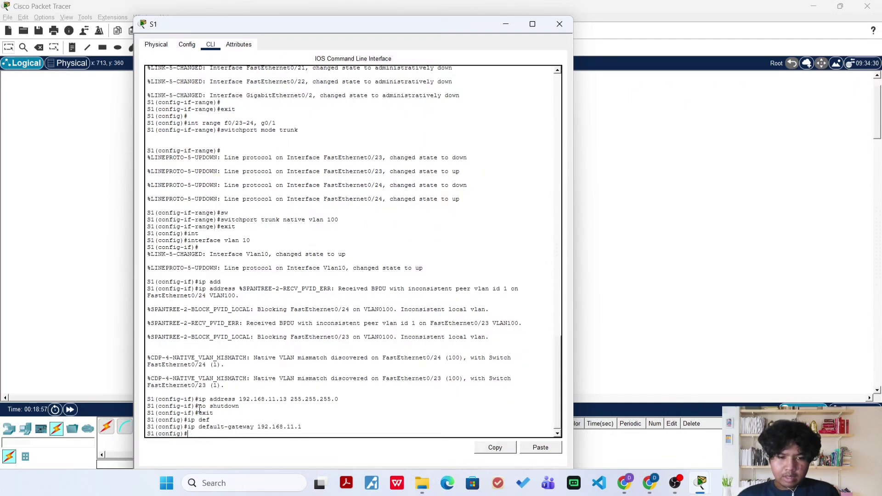
text(end)
key(Return)
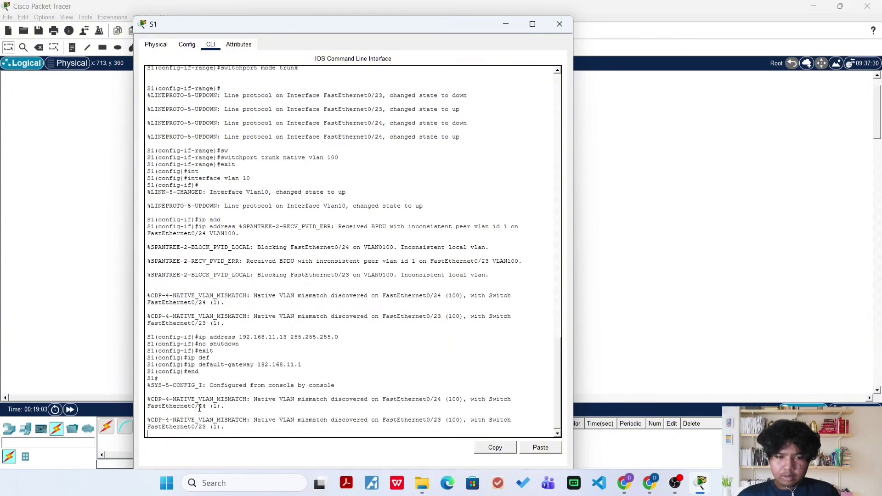
key(Return)
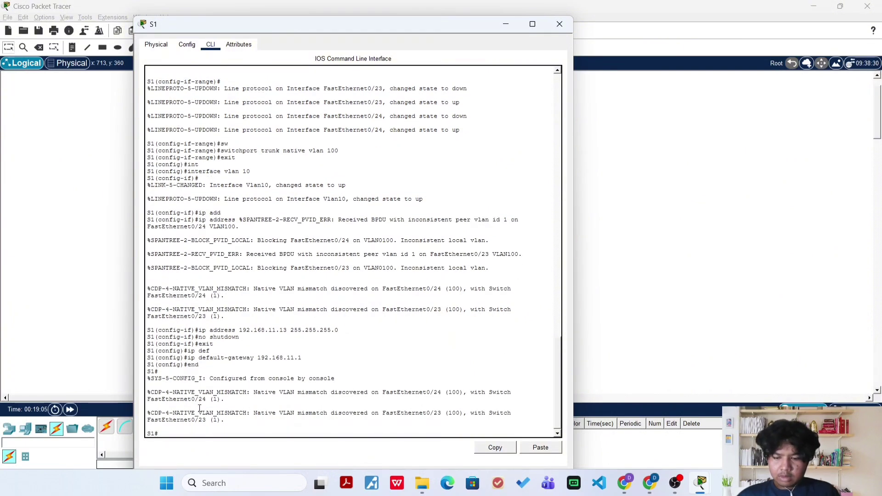
- Save S1's configuration with write memory, and close the switch's window
text(write memory)
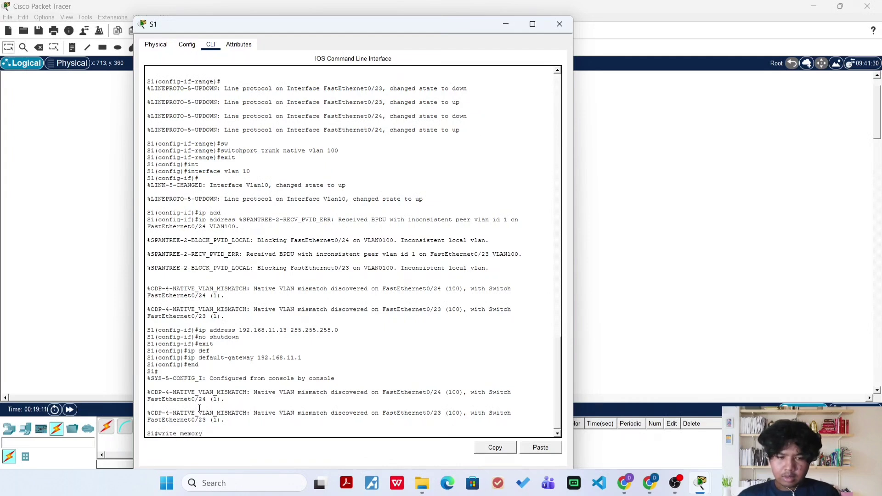
key(Return)
key(Return)
key(Return)
key(Return)
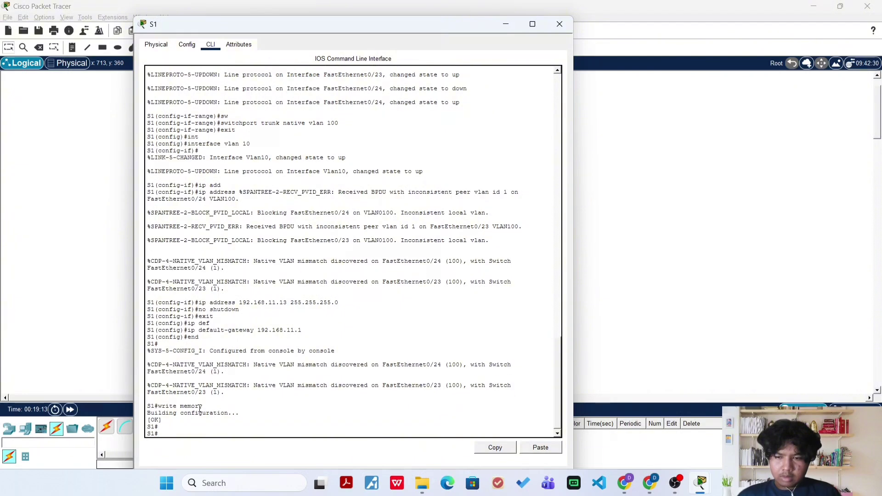
key(Return)
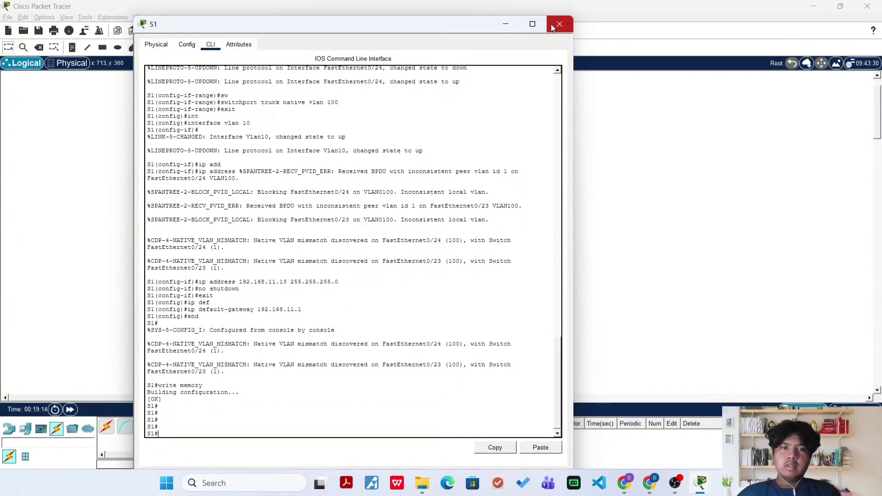
scroll(353, 252, up, 3)
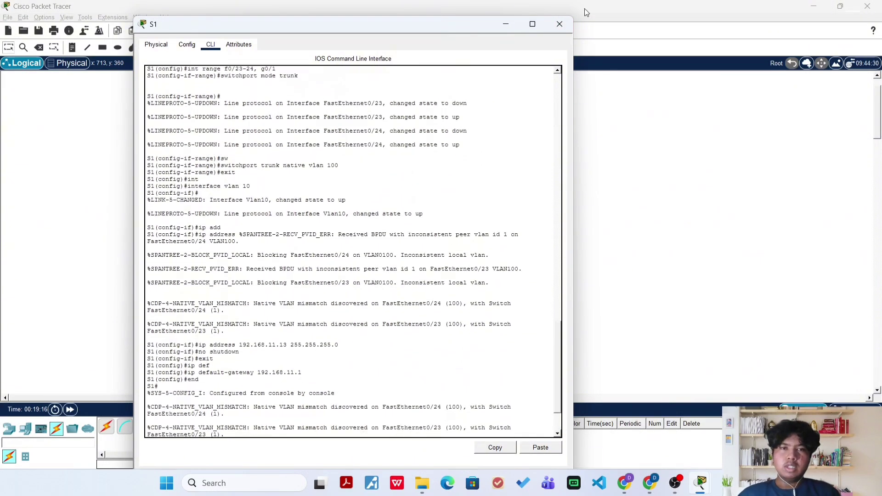
click(559, 24)
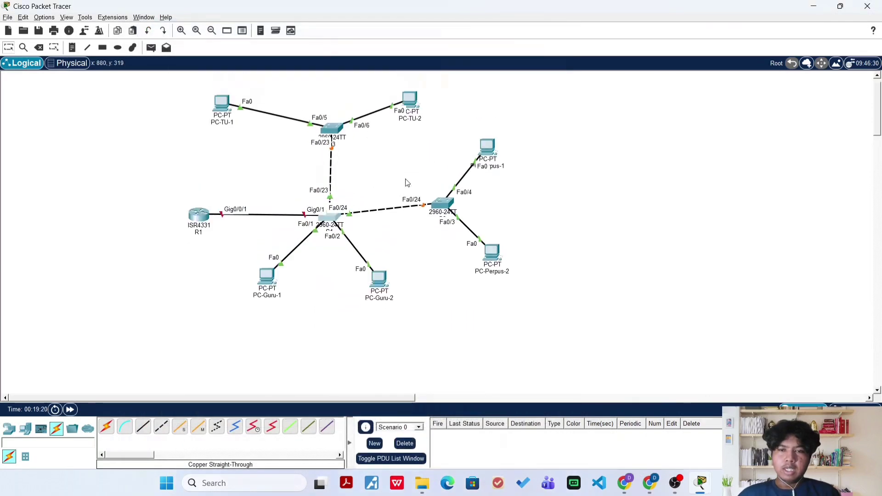
- Move PC-TU-1 and PC-TU-2 slightly lower in the topology, closer to the level of switch S3
drag(222, 120, 234, 134)
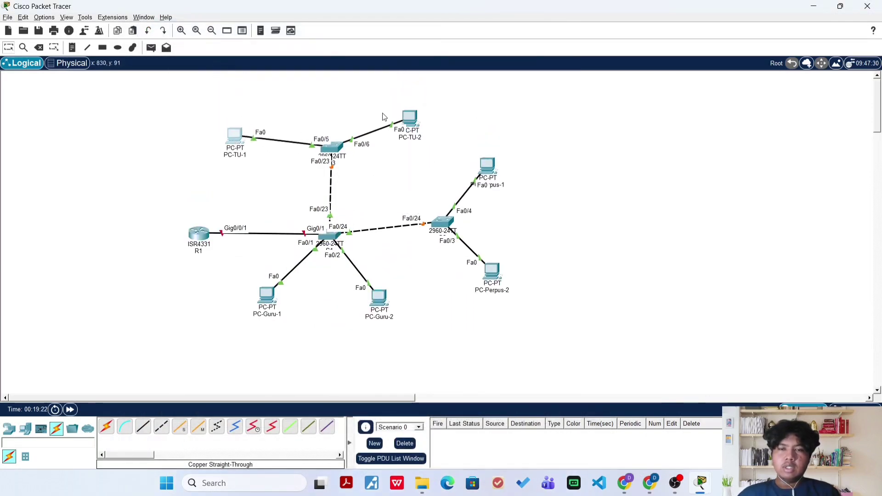
drag(419, 119, 424, 143)
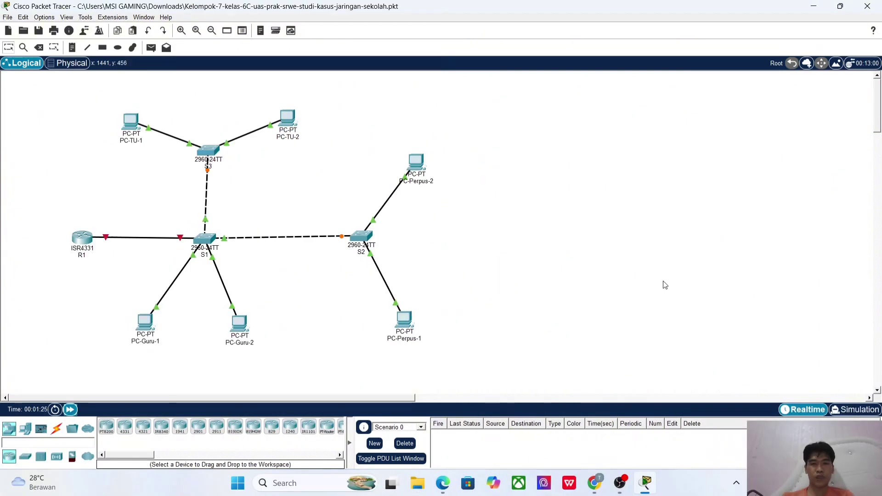
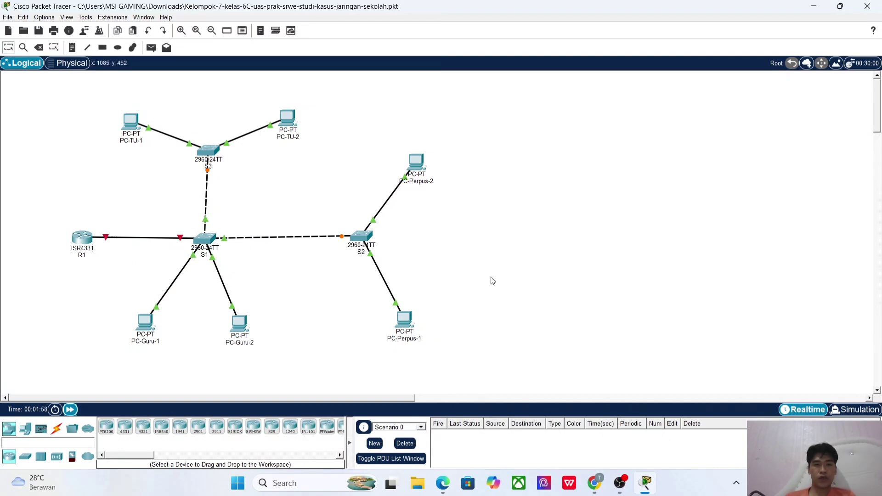
- Open the command line of switch S2 and enter privileged EXEC mode with en
click(366, 240)
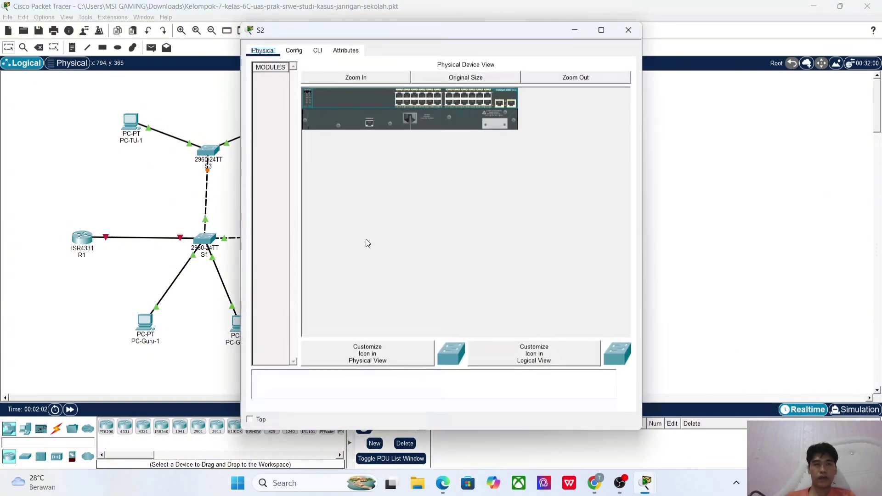
click(317, 51)
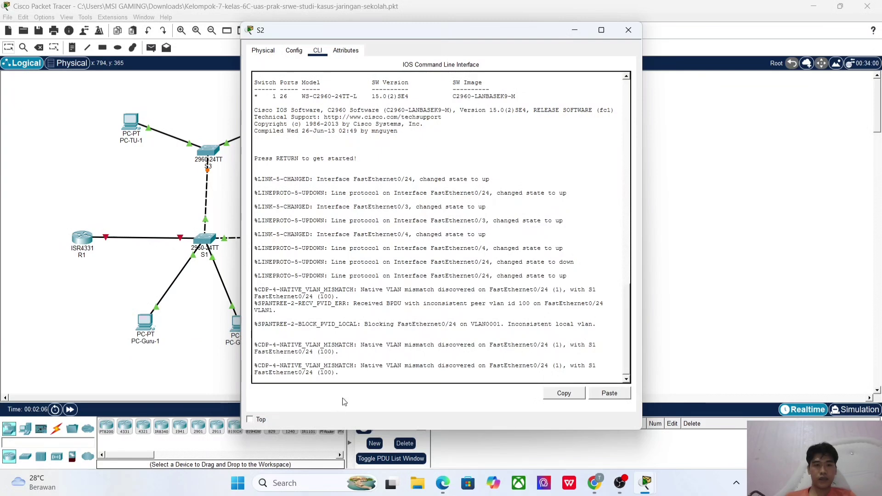
click(350, 378)
key(Return)
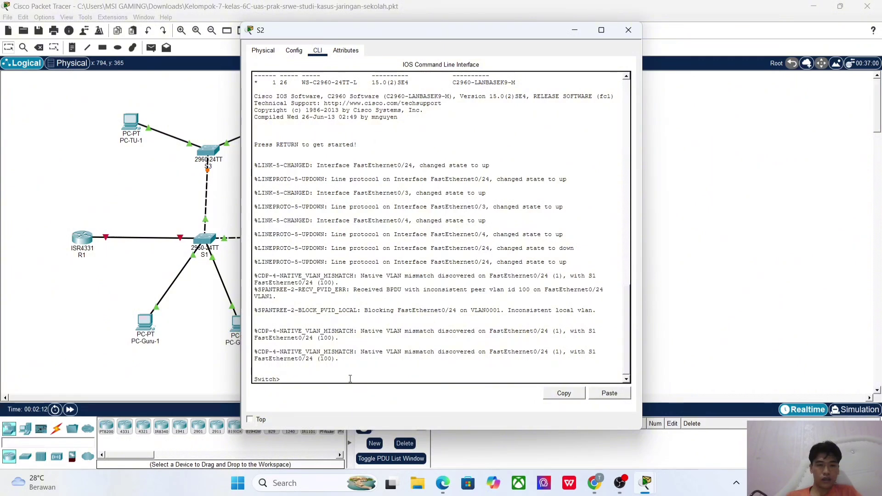
text(en)
key(Return)
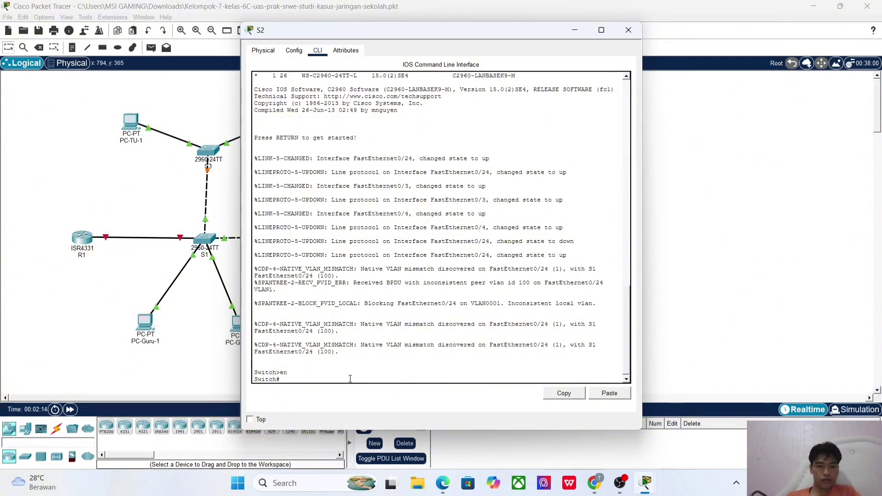
- Enter global configuration mode with conf t, and set the switch's name with hostname S2
text(conf t)
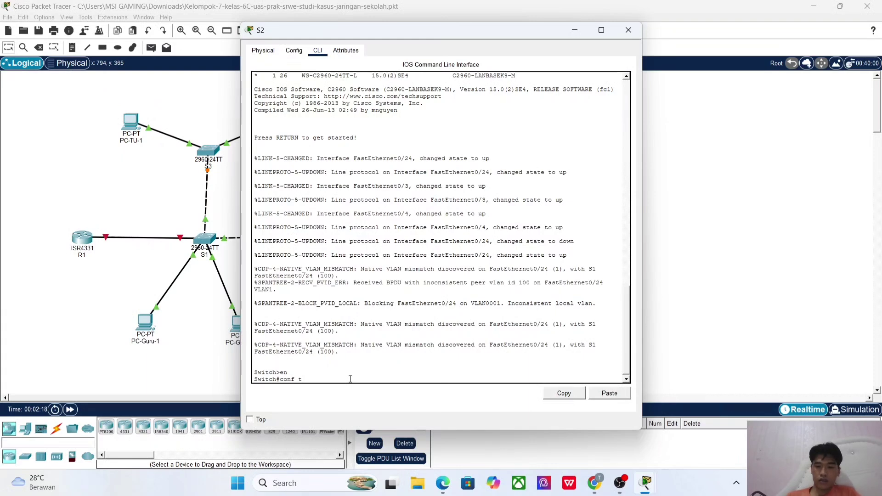
key(Return)
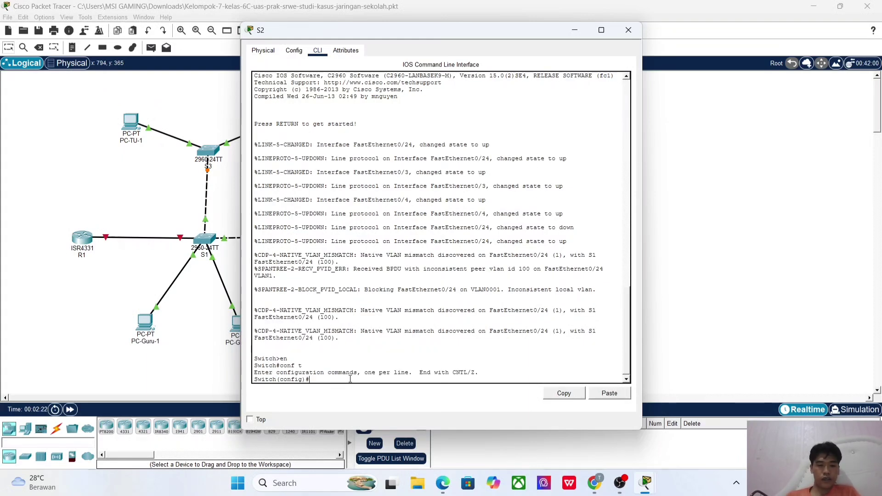
text(hostname S2)
key(Return)
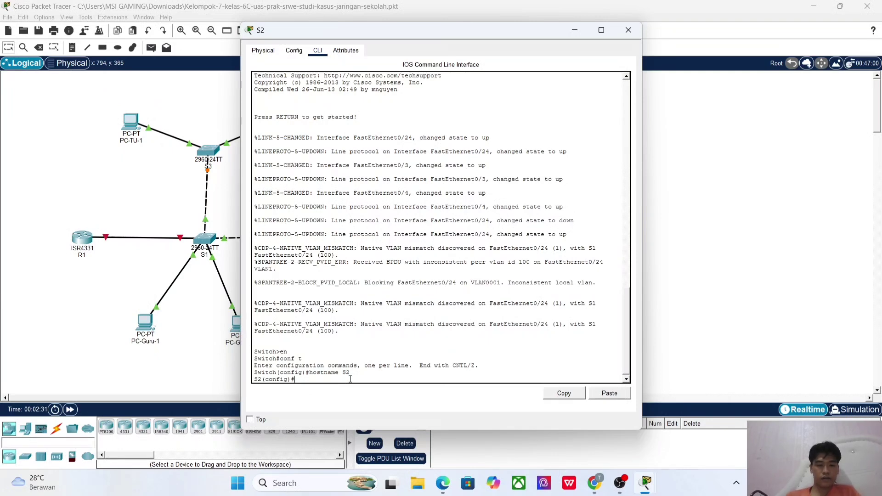
- Create VLAN 10 on S2 with vlan 10 and name it Guru
text(vlan)
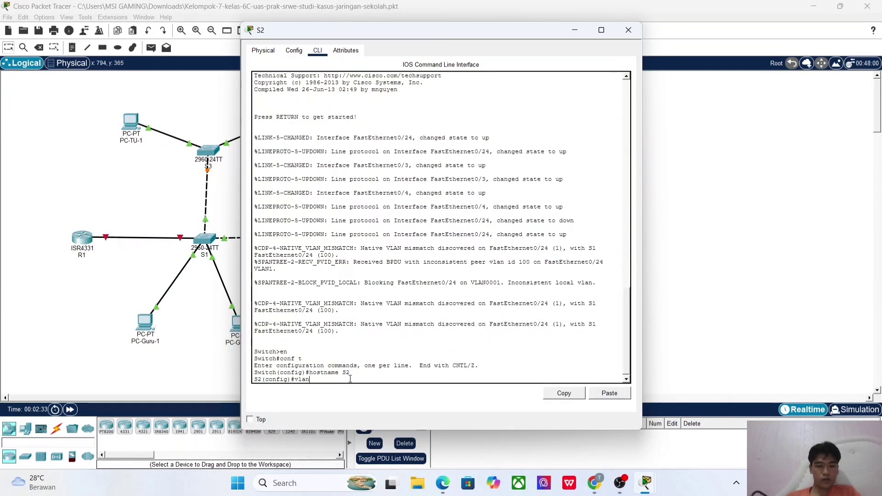
text( 10)
key(Return)
text(nam)
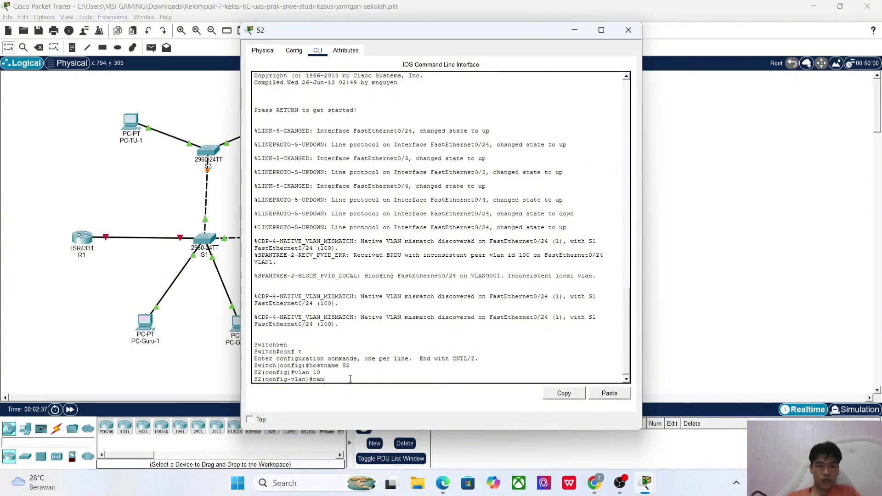
text(e Guru)
key(Return)
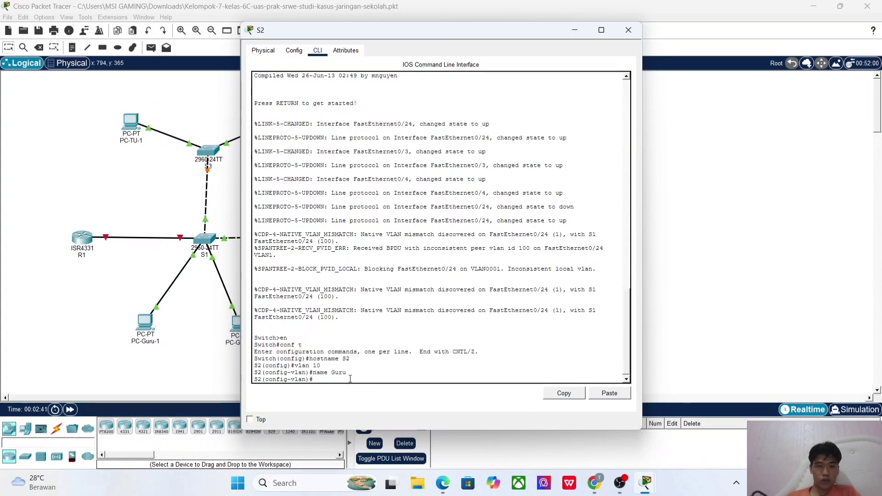
- Create VLAN 20 on S2 with vlan 20 and name it Perpustakaan
text(vlan)#vlan 20)
key(Return)
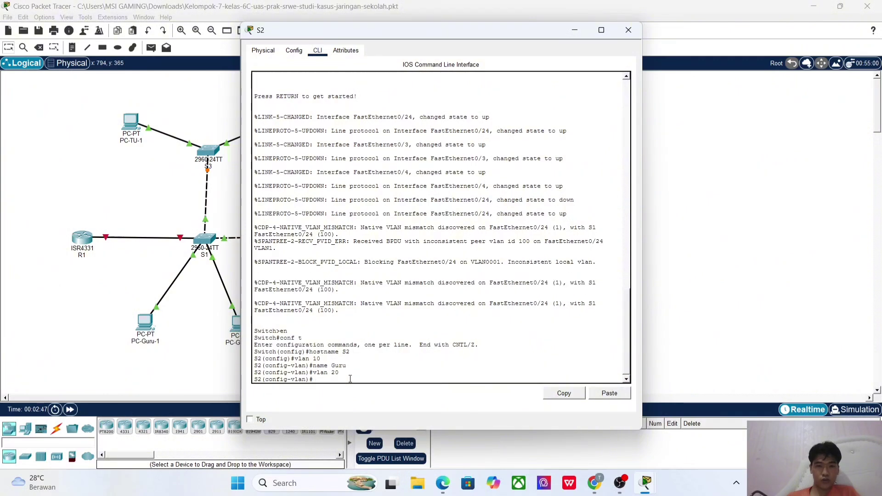
text(name Pe)
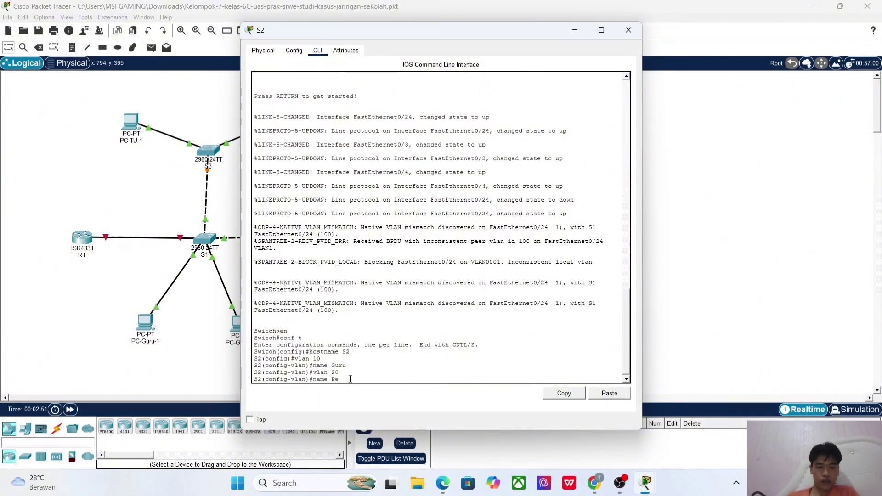
text(rpus)
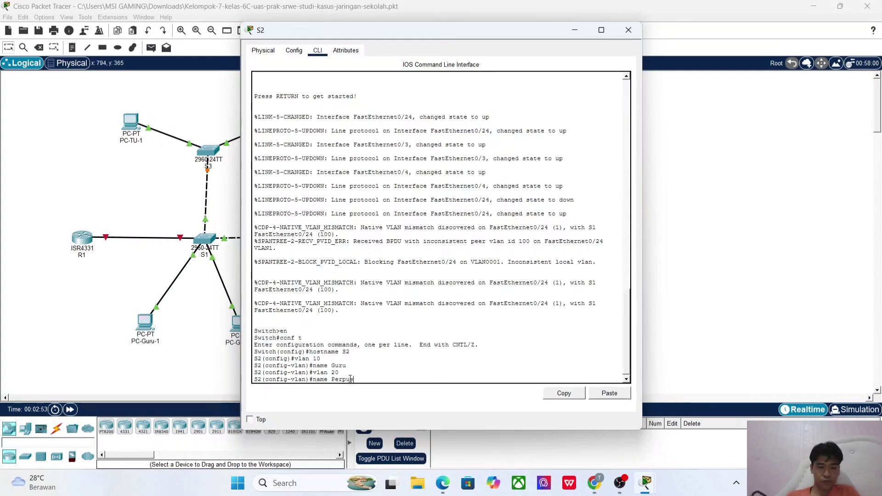
text(takaan)
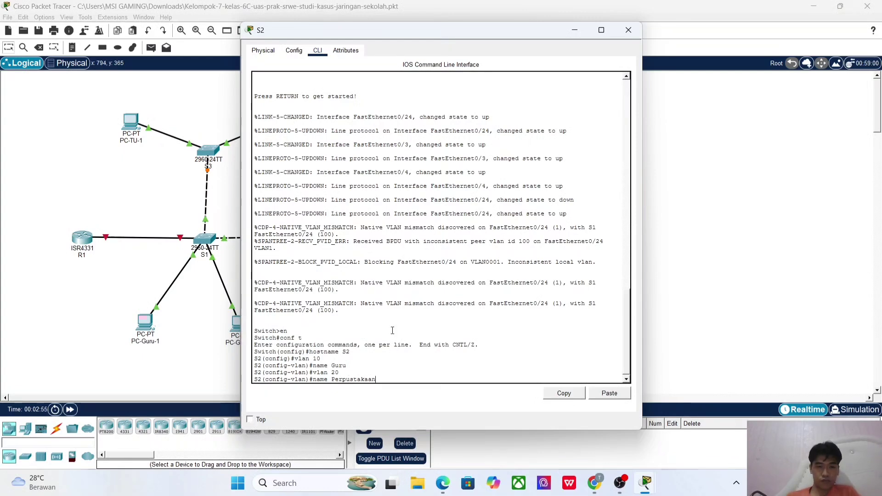
key(Return)
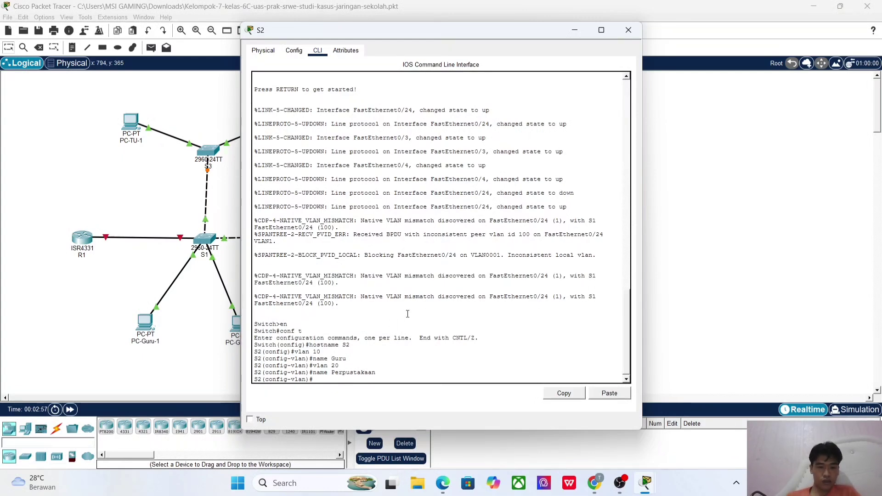
text(vla)
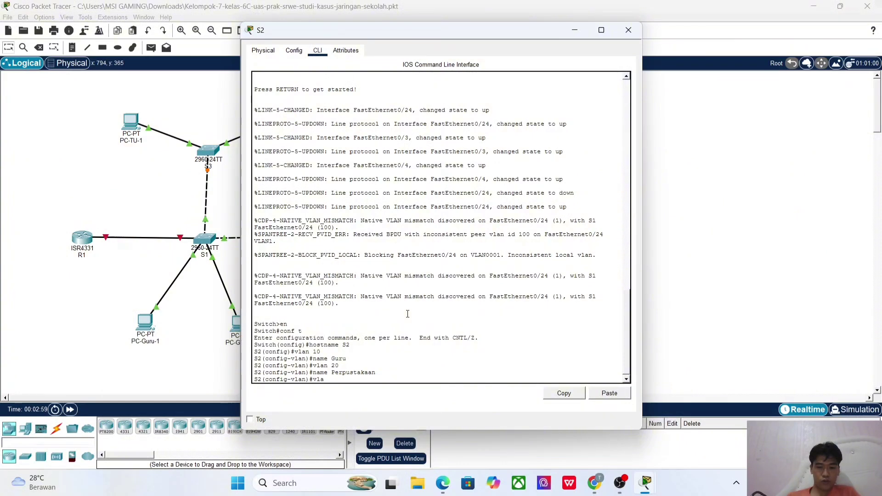
text(n 30)
key(BackSpace)
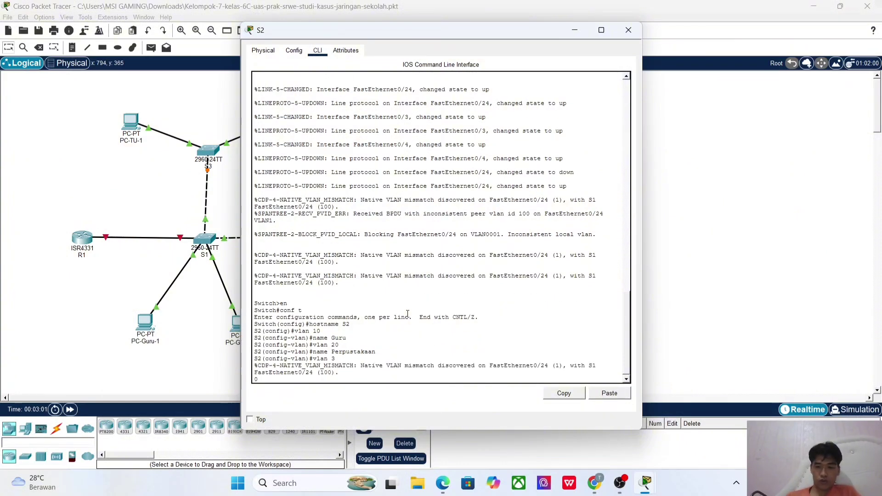
key(Return)
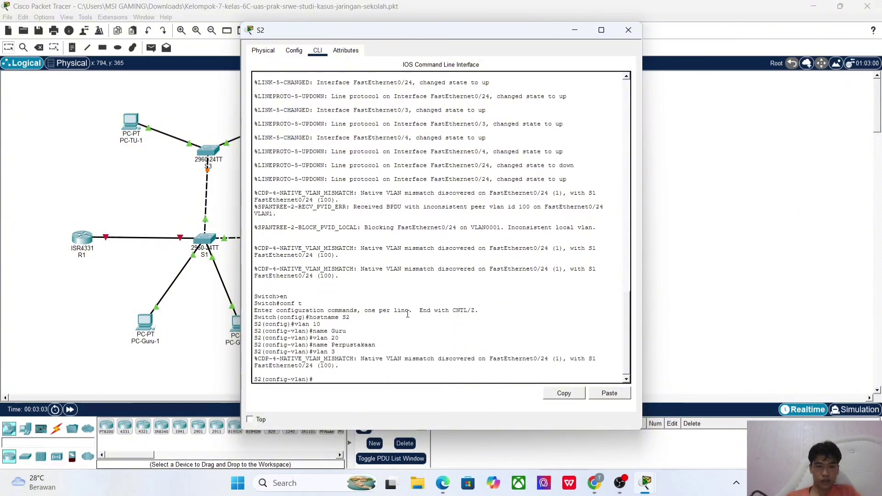
- Create VLAN 30 on S2 with vlan 30 and name it Tata_Usaha
key(Up)
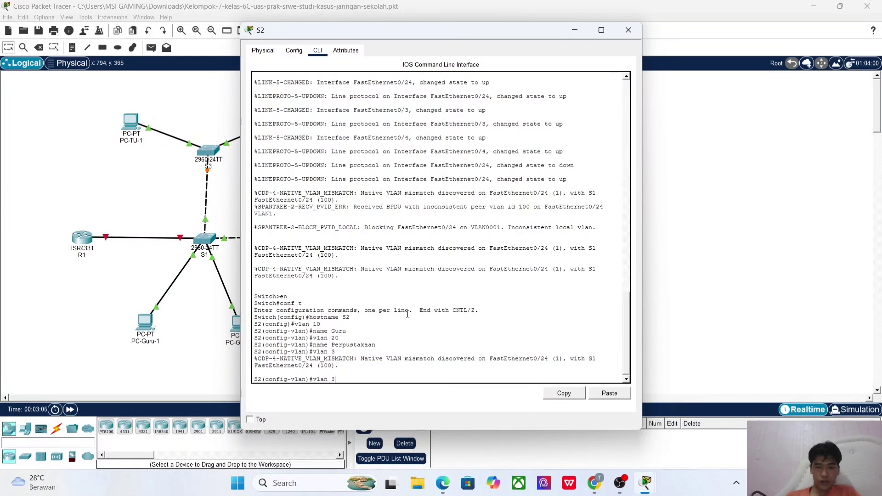
text(0)
key(Return)
text(na)
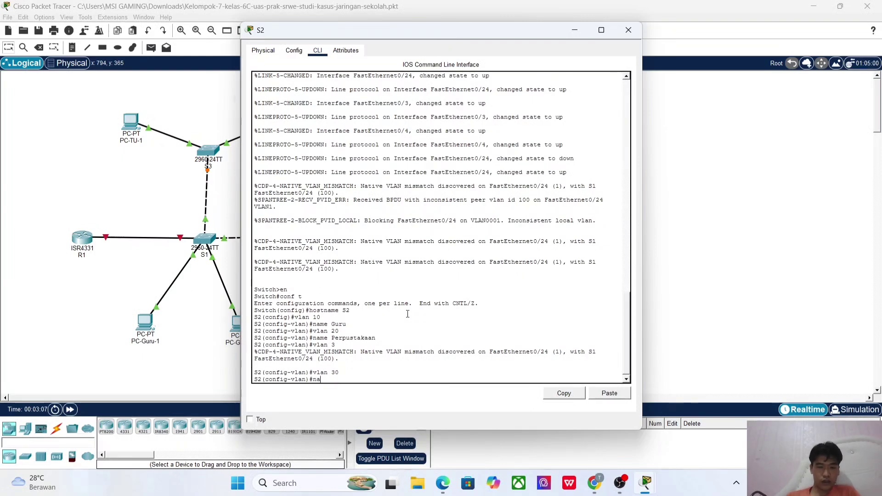
text(me Tata)
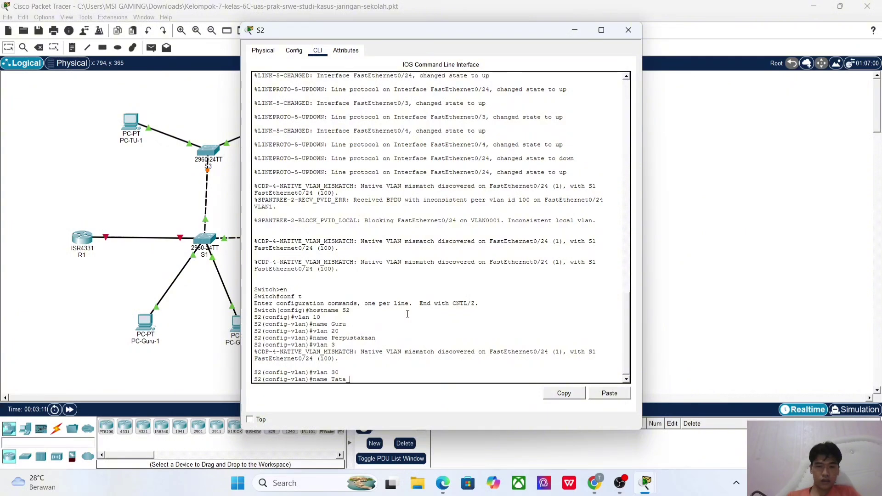
text( Usaha)
key(Return)
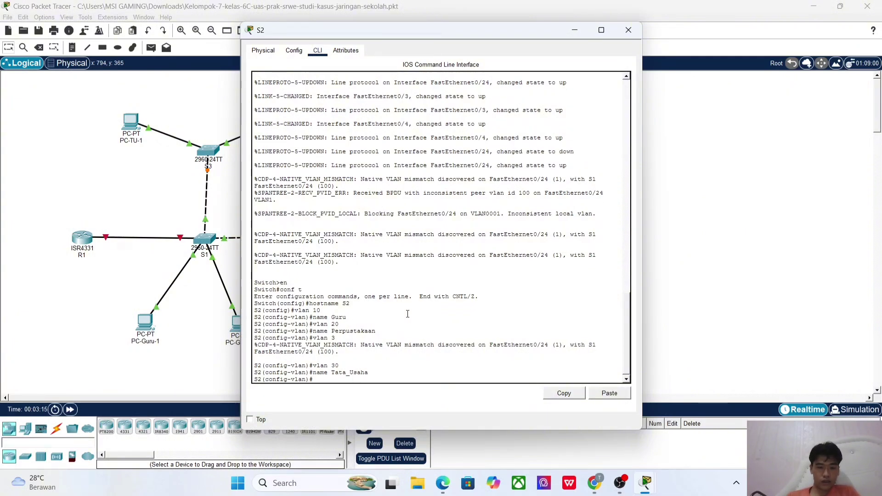
- Create VLAN 40 on S2 with vlan 40 and name it Admin
text(vlan 40)
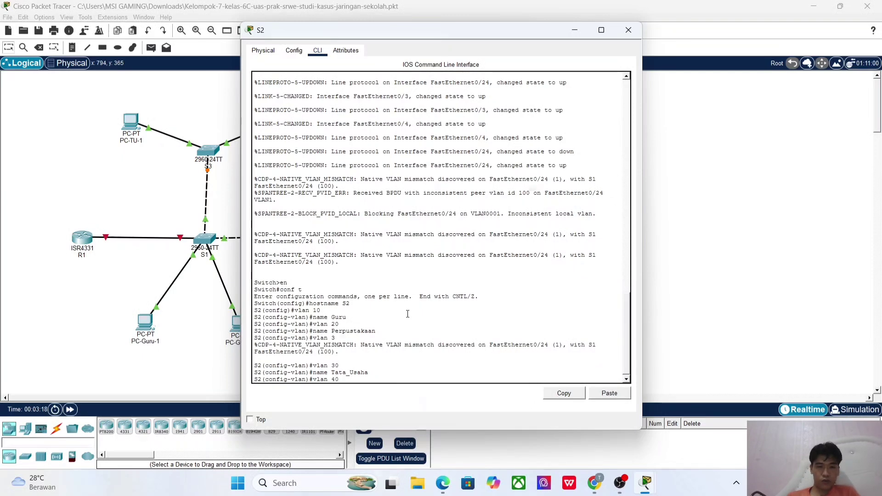
key(Return)
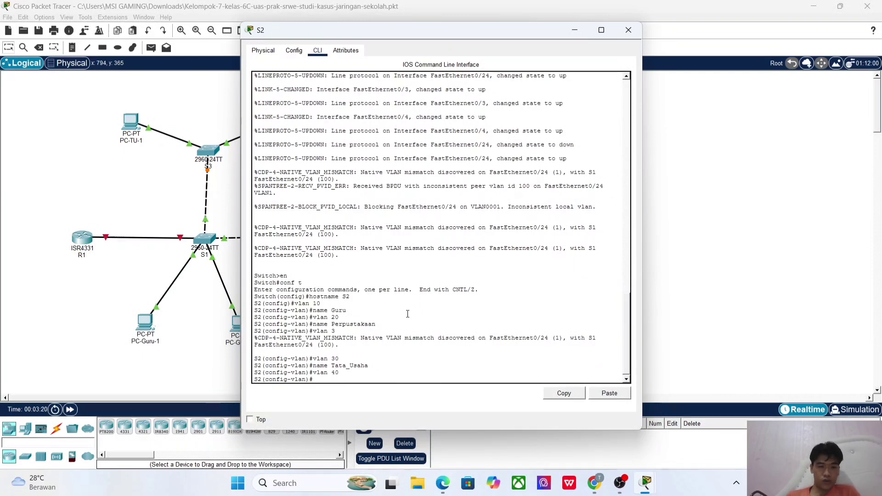
text(nam)
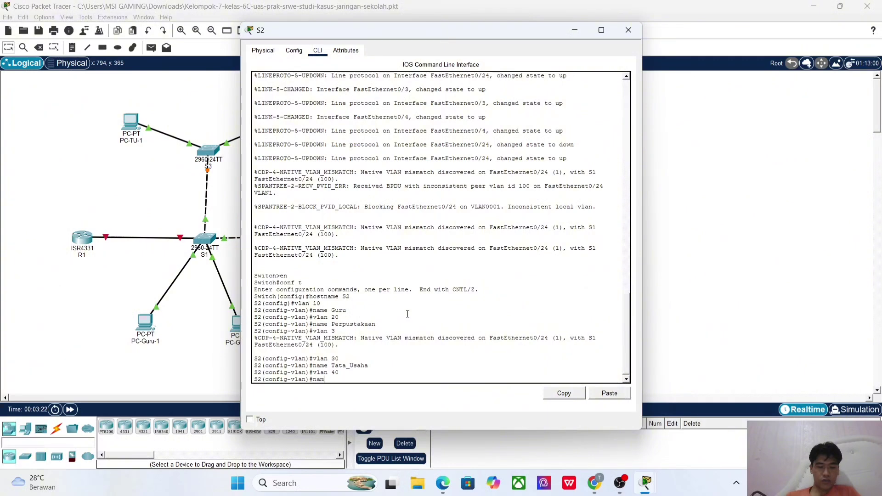
text(e Admin)
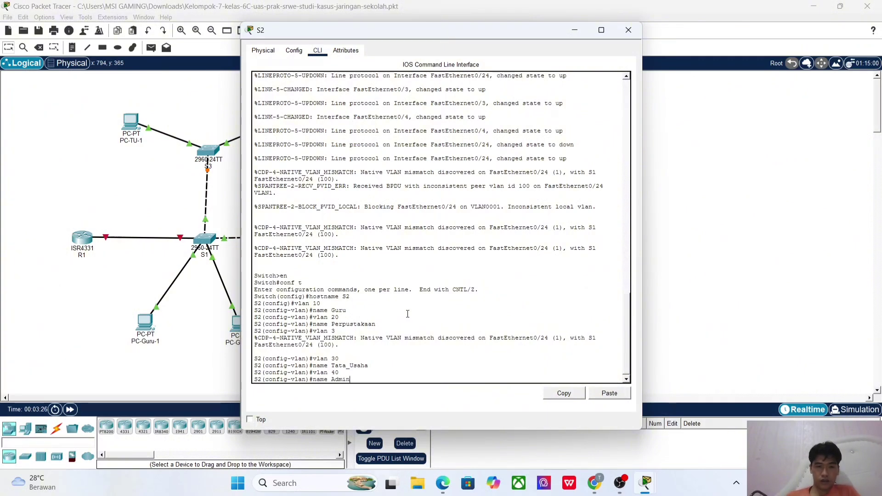
key(Return)
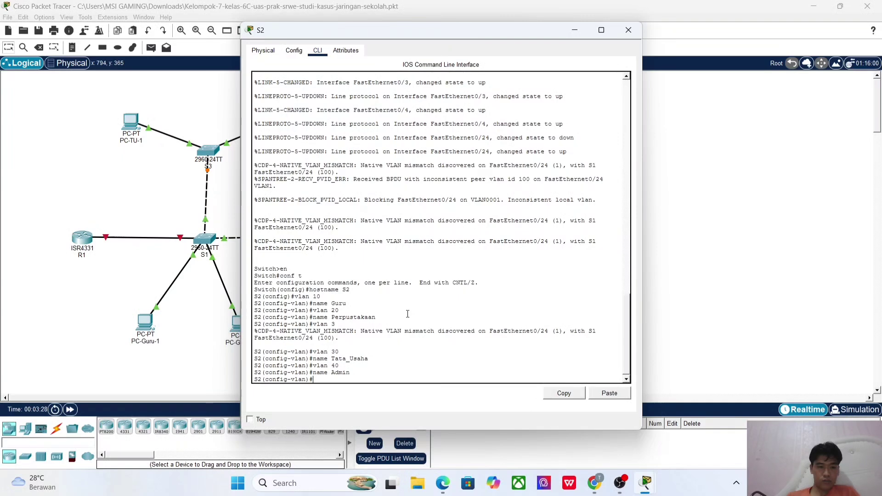
- Create VLAN 90 on S2 with vlan 90 and name it Parking_Lot
text(vlan 90)
key(Return)
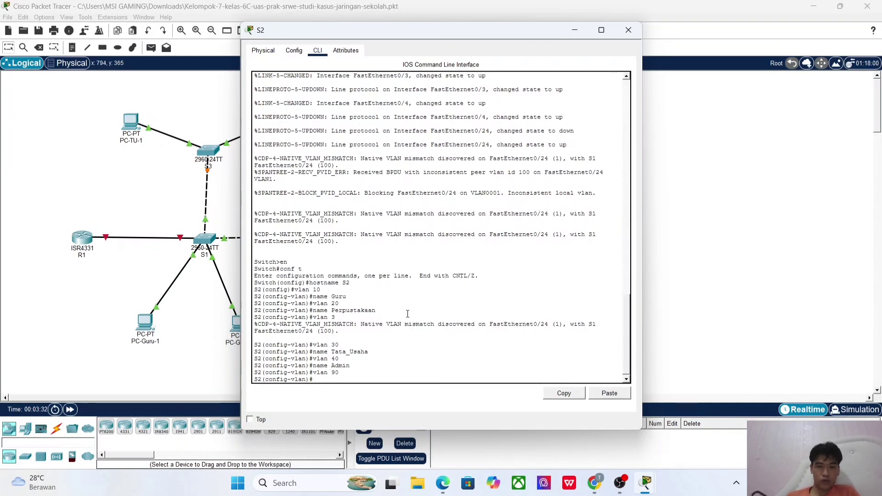
text(name)
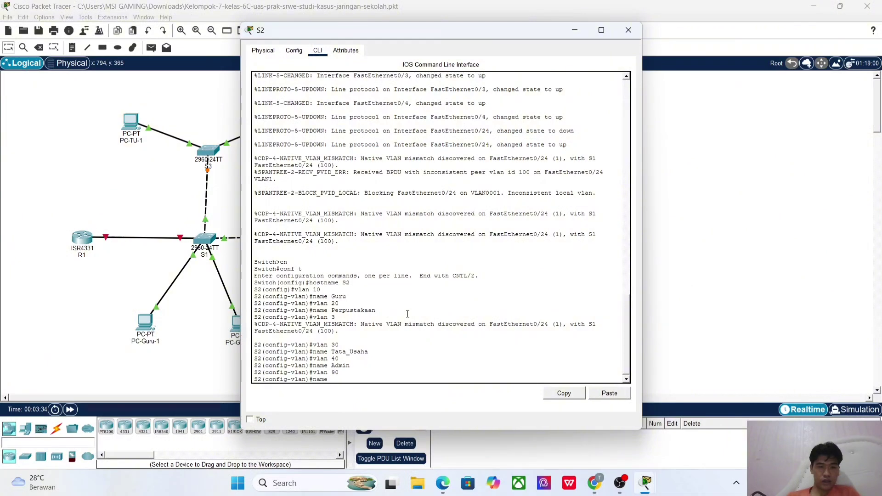
text( Parking_ Lot)
key(Return)
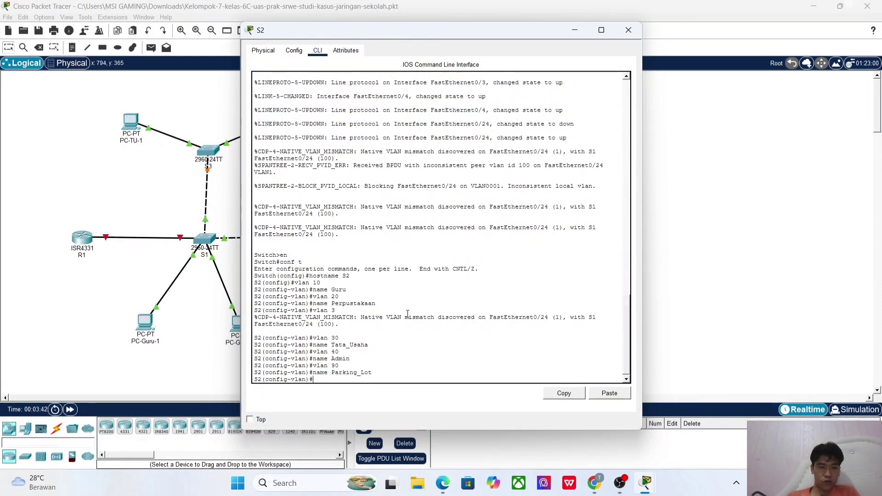
- Create VLAN 100 on S2, name it Native, and return to global configuration mode with exit
text(vlan 100)
key(Return)
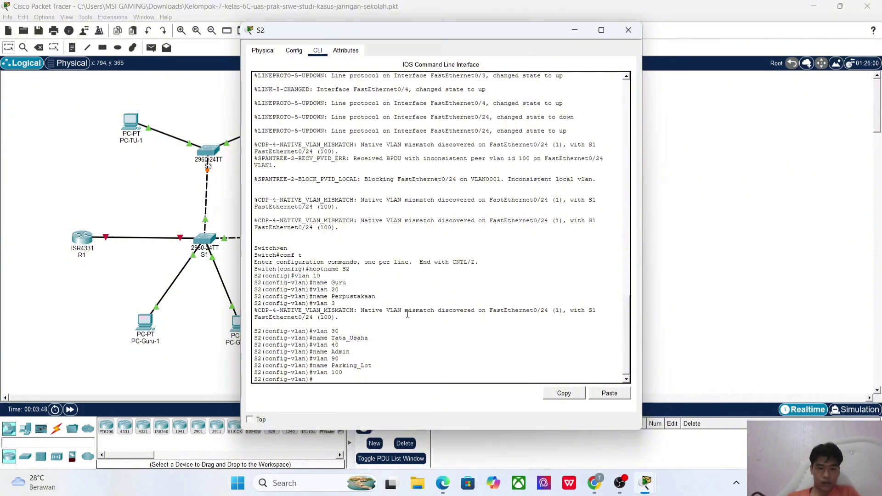
text(name)
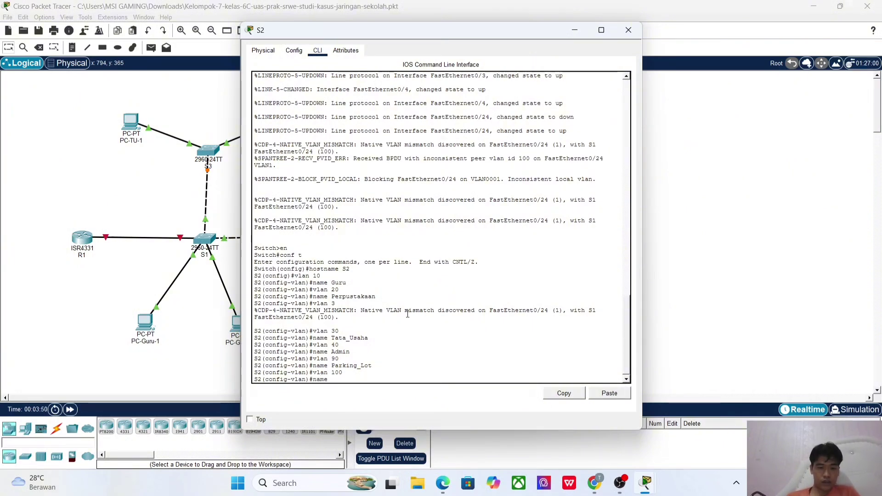
text( Native)
key(Return)
text(exit)
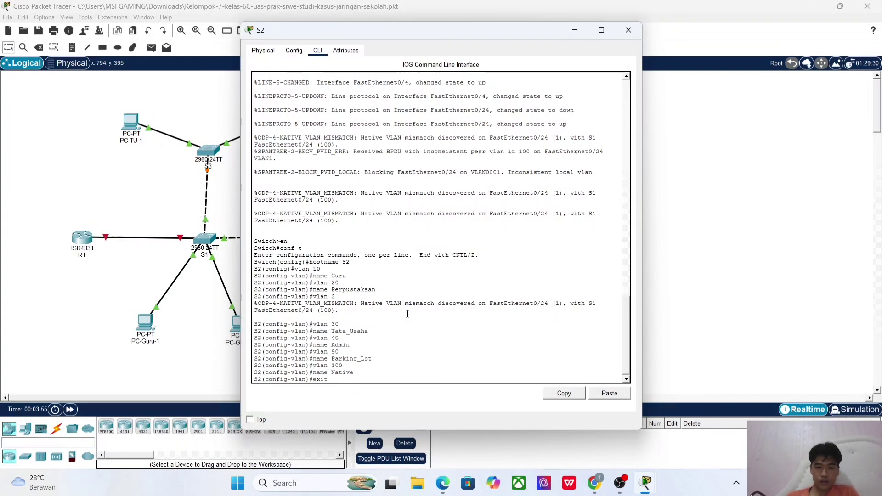
key(Return)
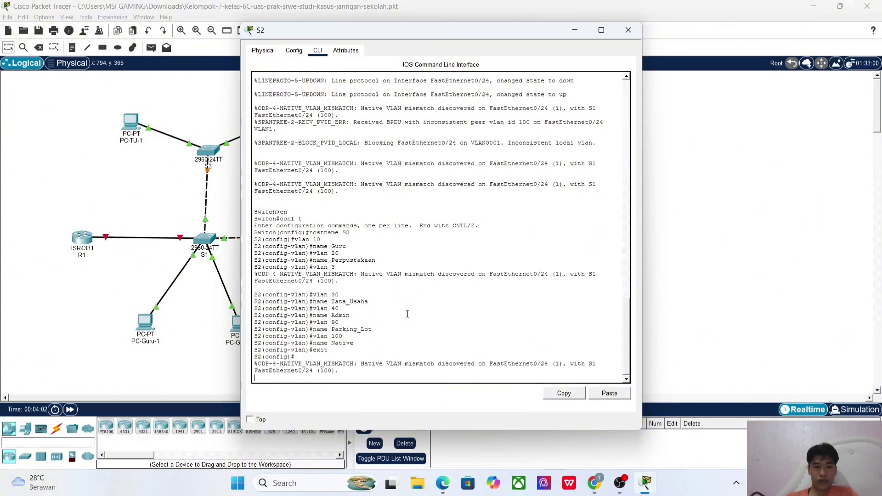
key(Return)
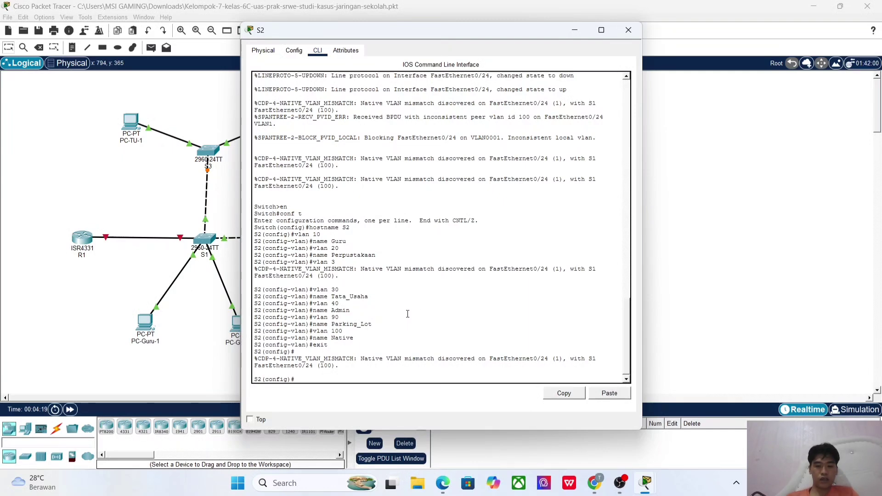
- Select S2's ports with int range f0/3-4 and set them to access mode with switchport mode access
text(t)
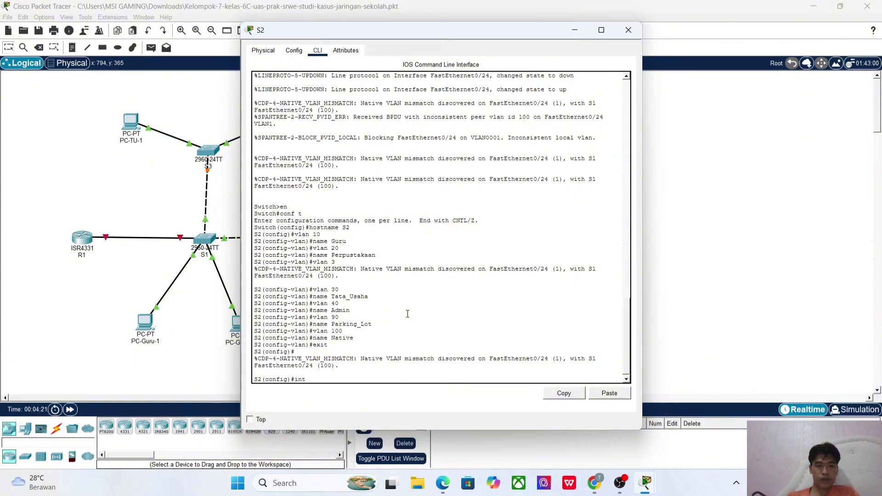
text( range f0/3-4)
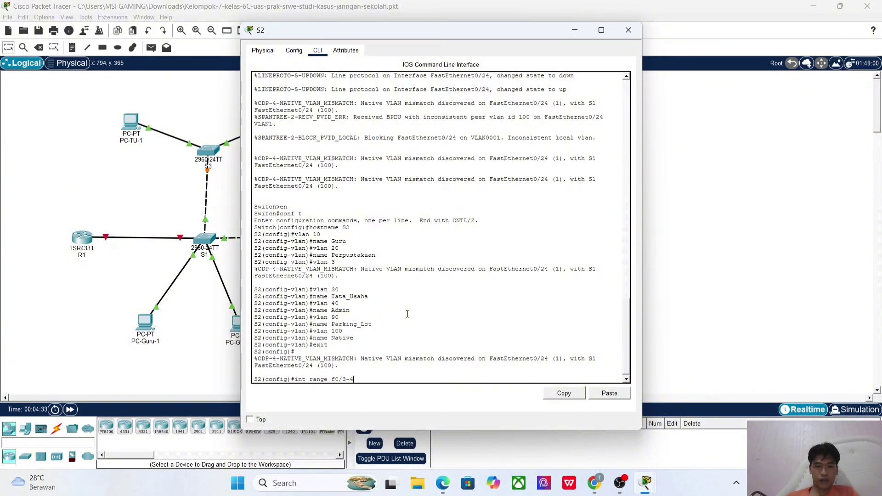
key(Return)
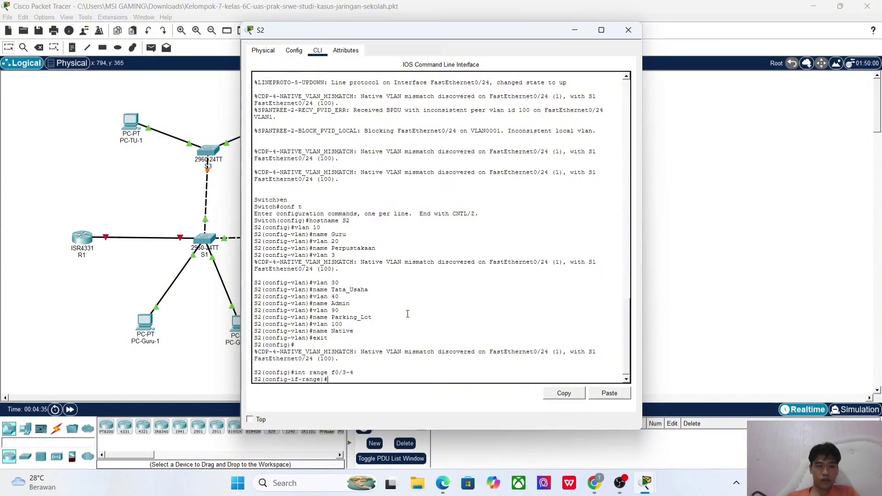
text(sw)
key(Tab)
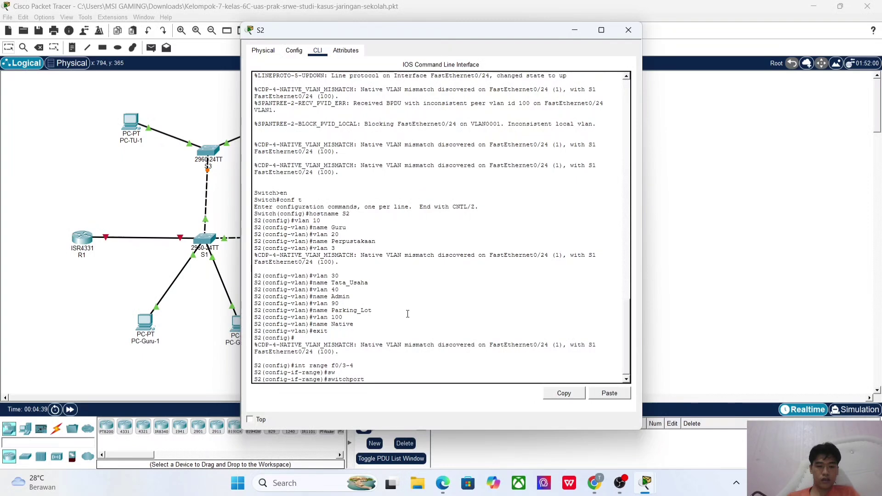
text(mode access)
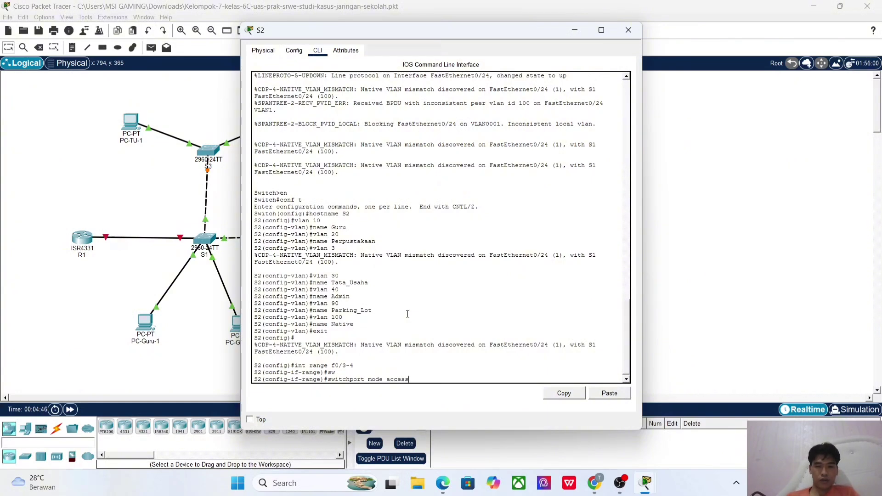
key(Return)
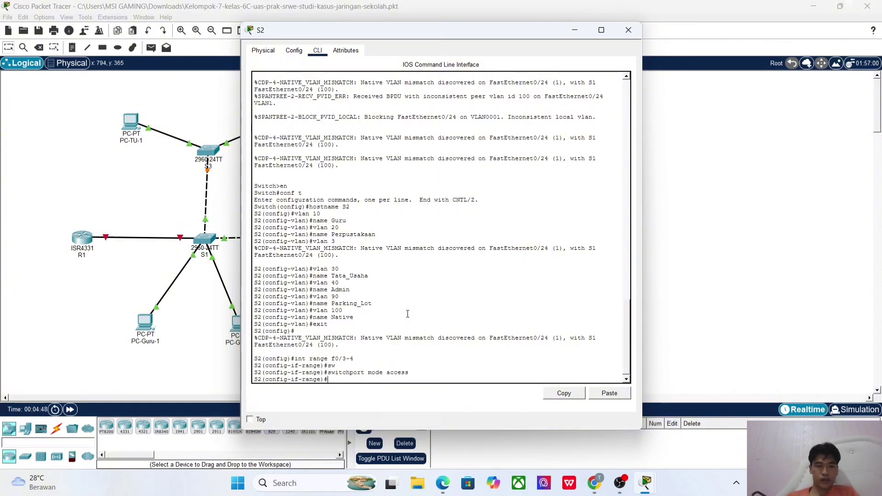
- Assign ports f0/3-4 to VLAN 20 with switchport access vlan 20, and exit the interface range
text(sw)
key(Tab)
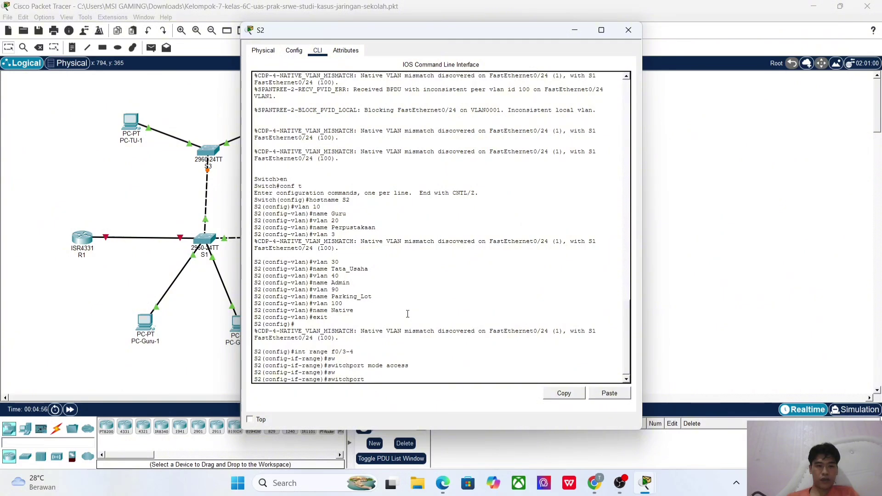
text(access)
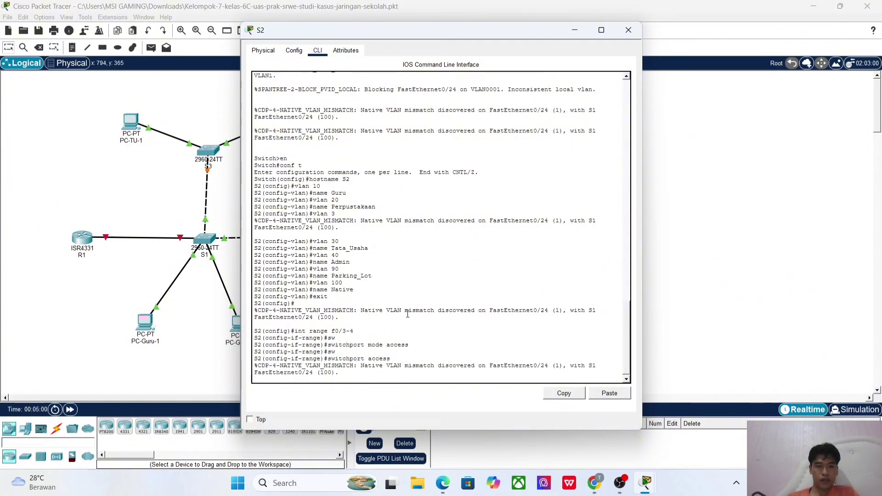
key(Return)
key(Up)
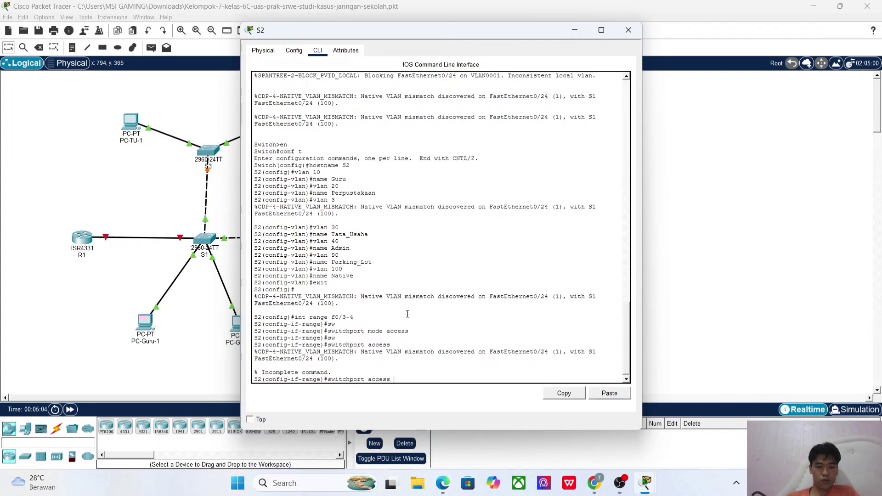
text(vlan 20)
key(Return)
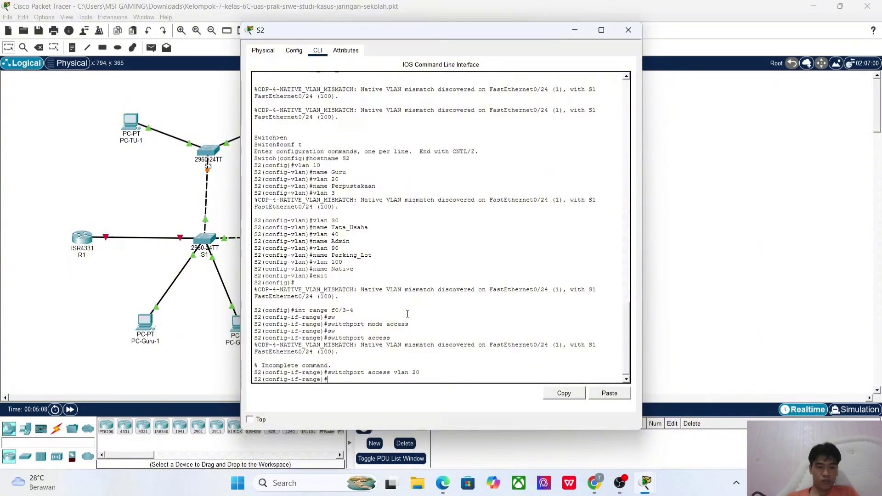
text(exit)
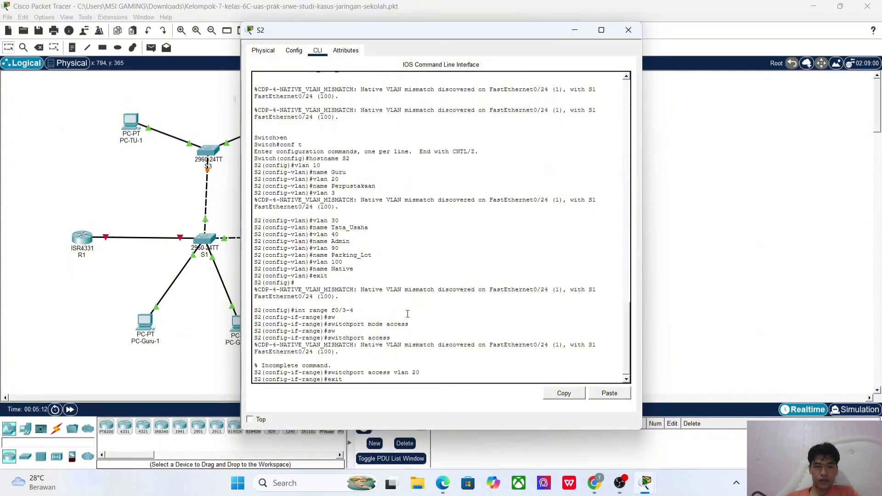
key(Return)
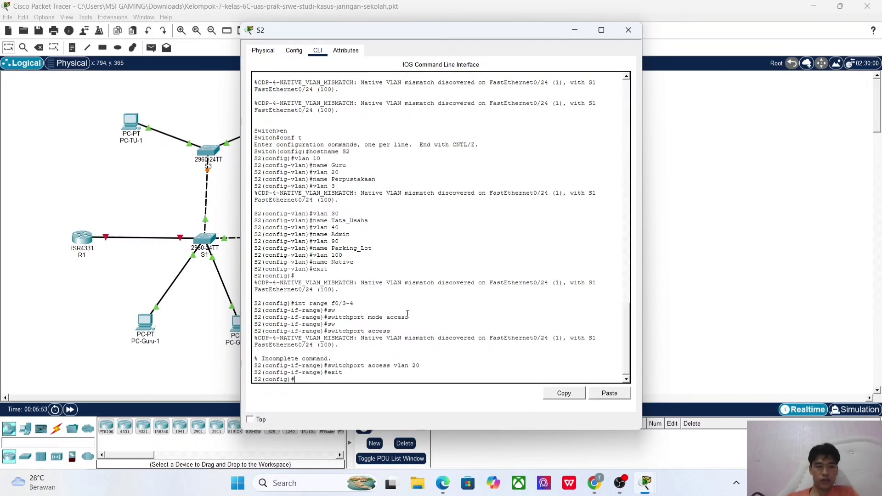
- Try to select S2's unused ports with int f0/1-2, f0/5-23, g0/1-2, and exit interface configuration mode
text(int f0/1)
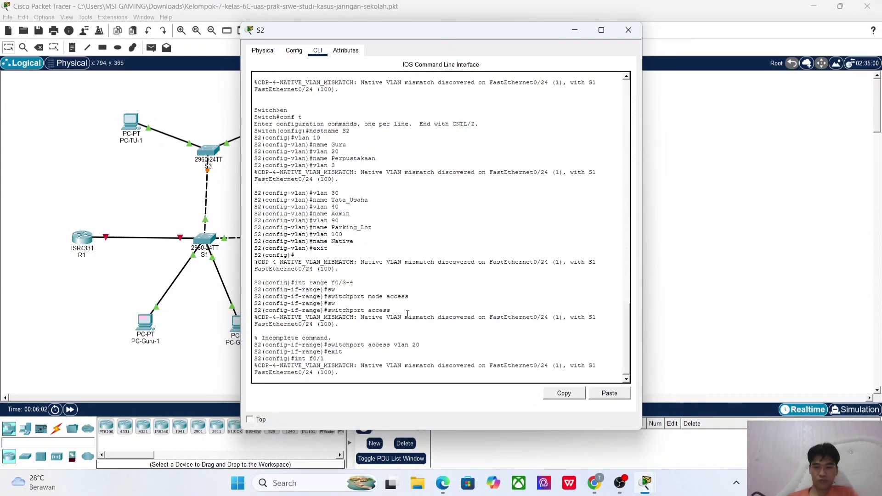
key(Return)
key(Up)
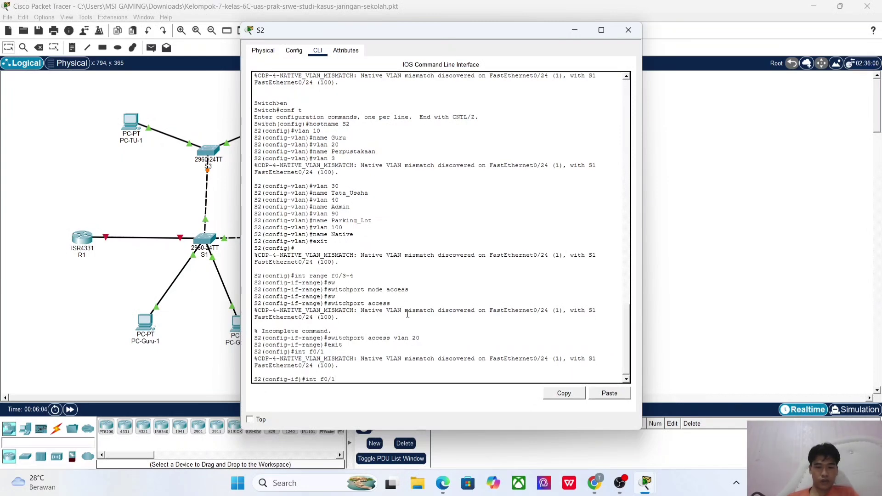
text(-2, f0/5)
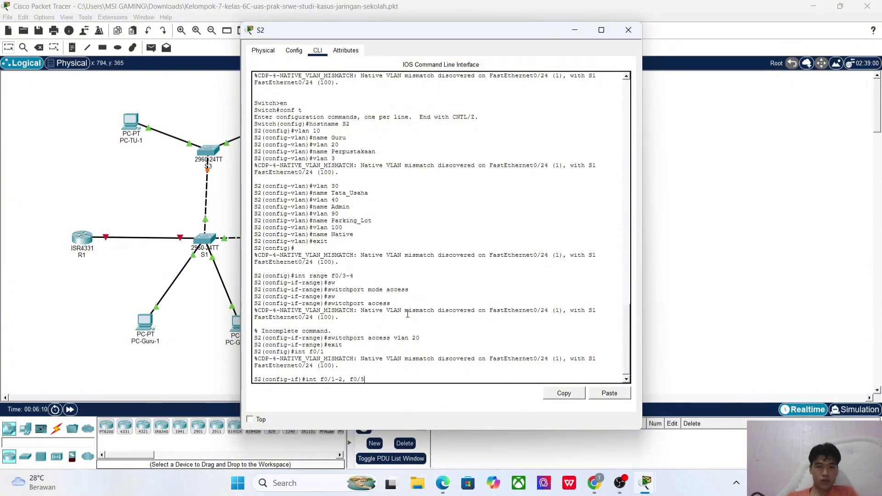
text(-23, g0)
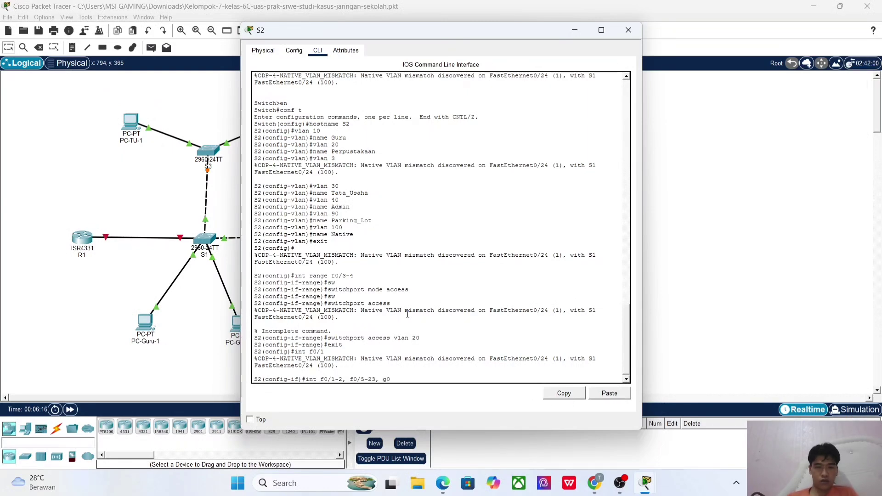
text(/1-2)
key(Return)
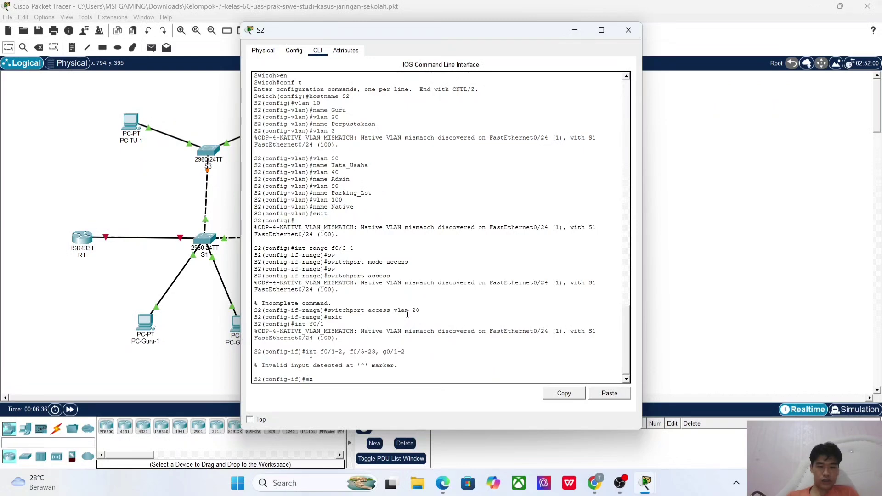
text(exit)
key(Return)
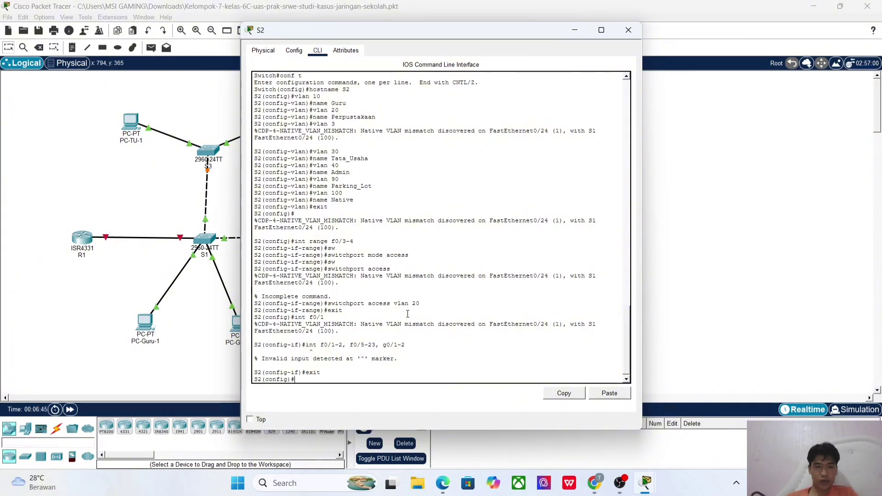
- Try to select S2's unused ports from global configuration mode with int f0/1-2, f0/5-23, g0/1-2
key(Up)
key(Up)
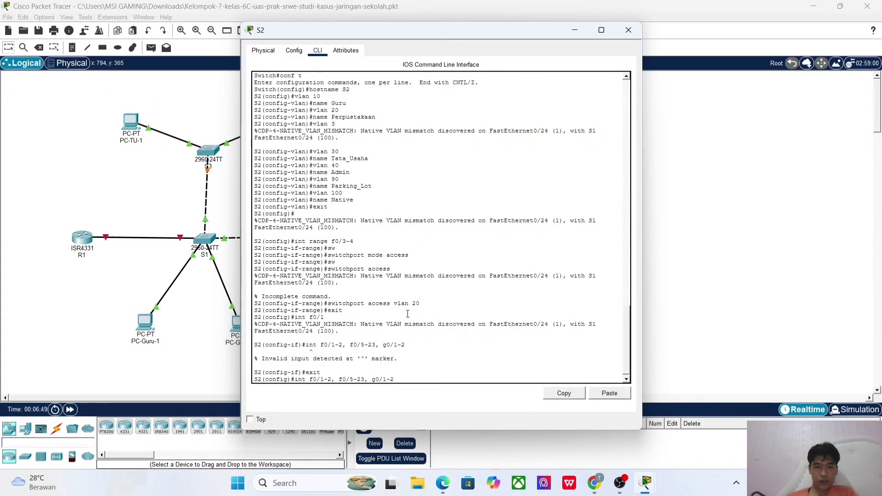
key(Return)
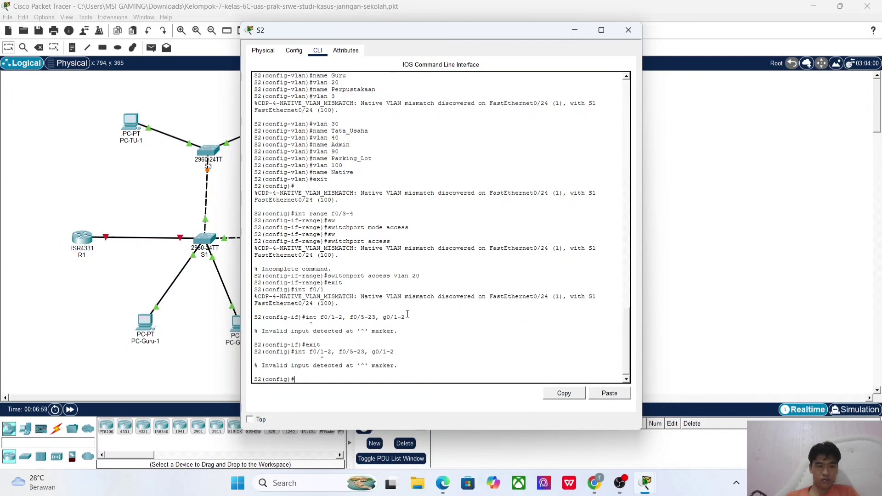
key(Return)
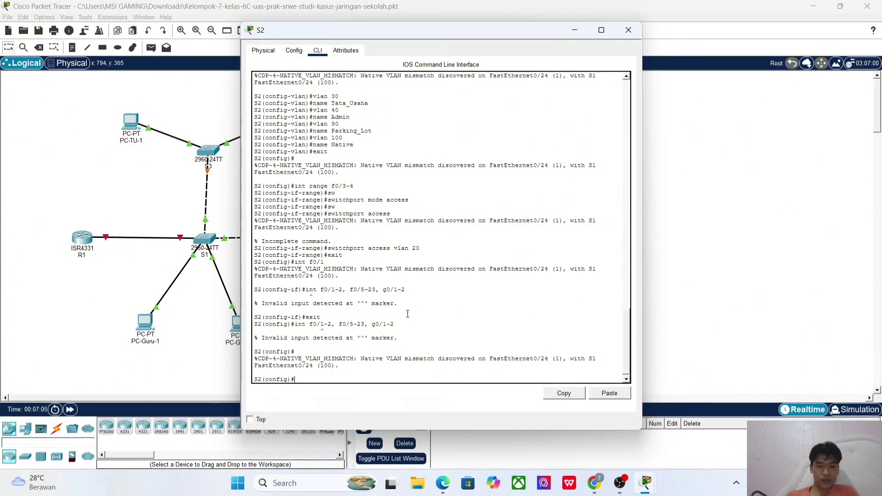
- Select S2's unused ports with int range f0/1-2, f0/5-23, g0/1-2 and set them to access mode with switchport mode access
text(int range)
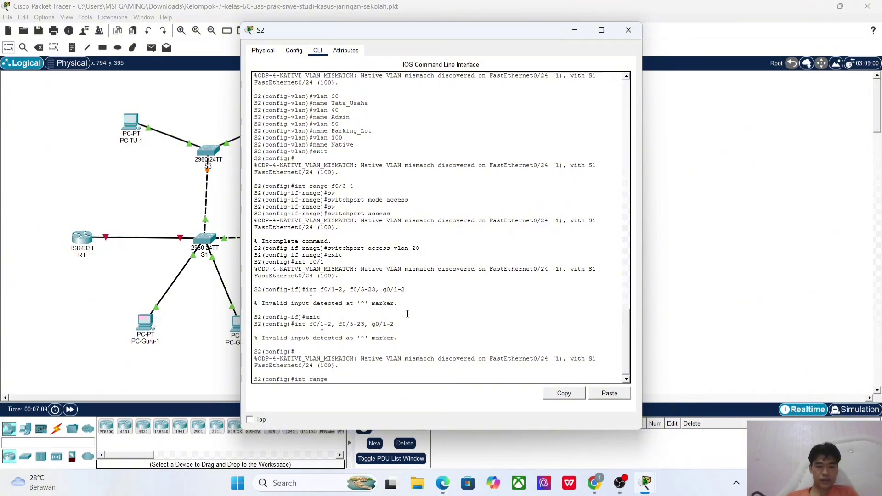
key(Up)
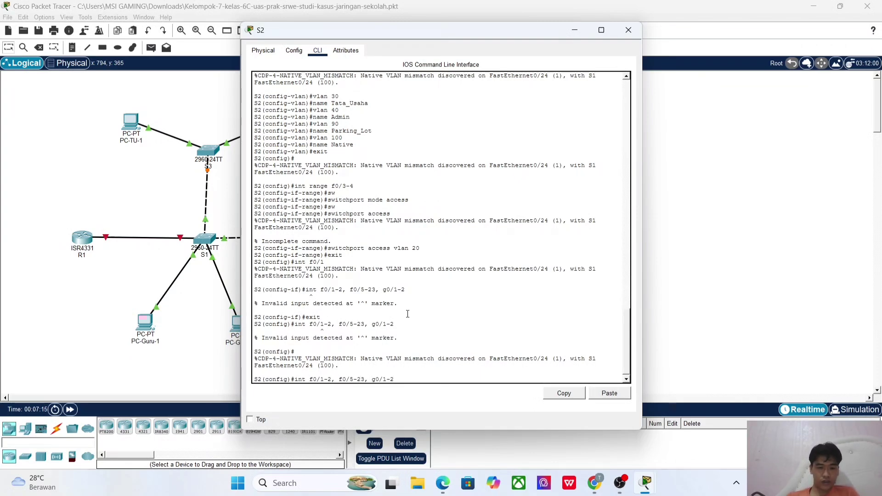
key(Left)
key(Left)
key(Left)
key(Left)
text(range)
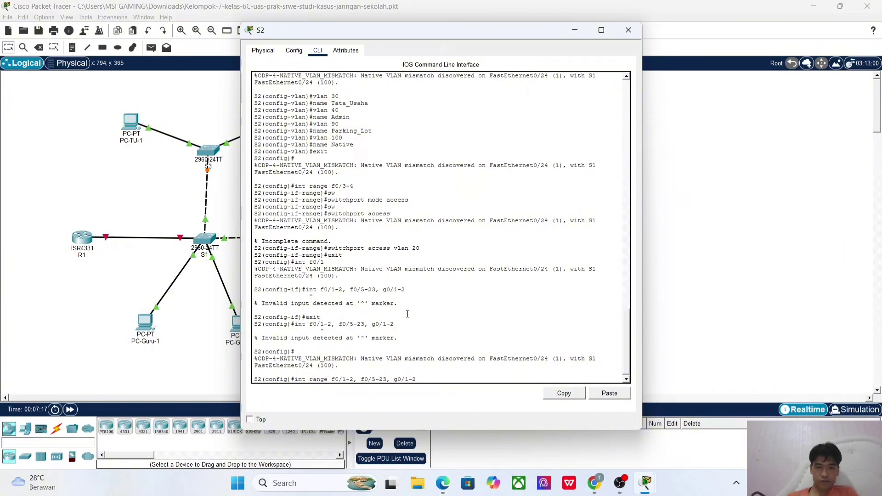
key(Return)
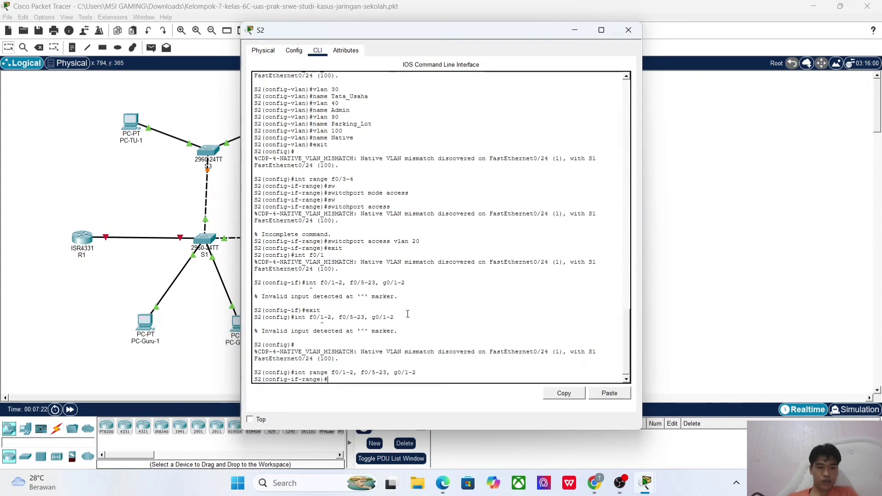
text(sw)
key(Tab)
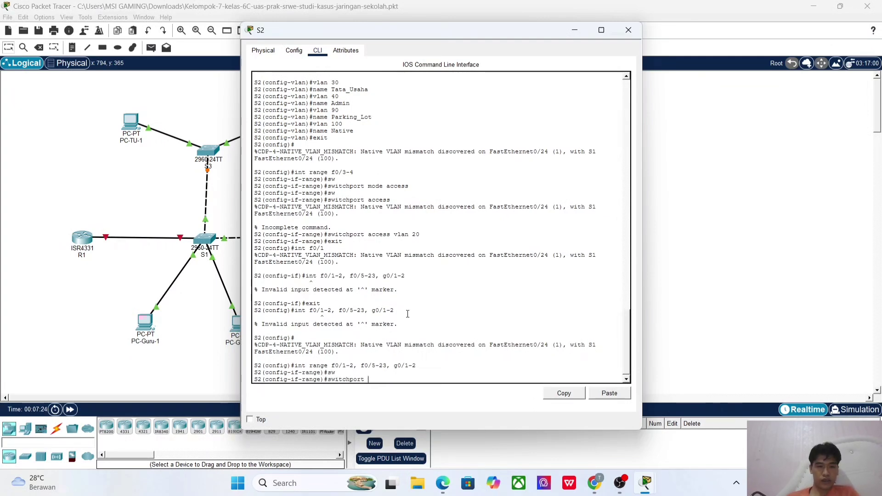
text(mode access)
key(Return)
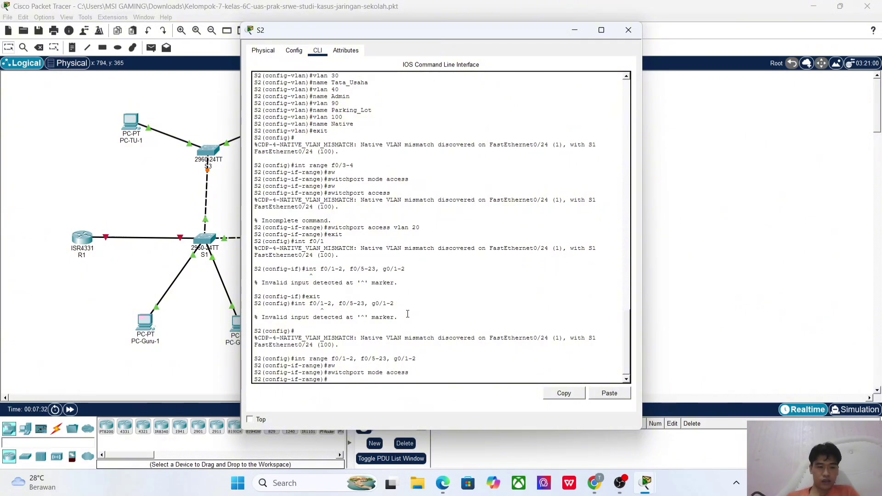
- Assign S2's unused port range to VLAN 90 with switchport access vlan 90
text(sw)
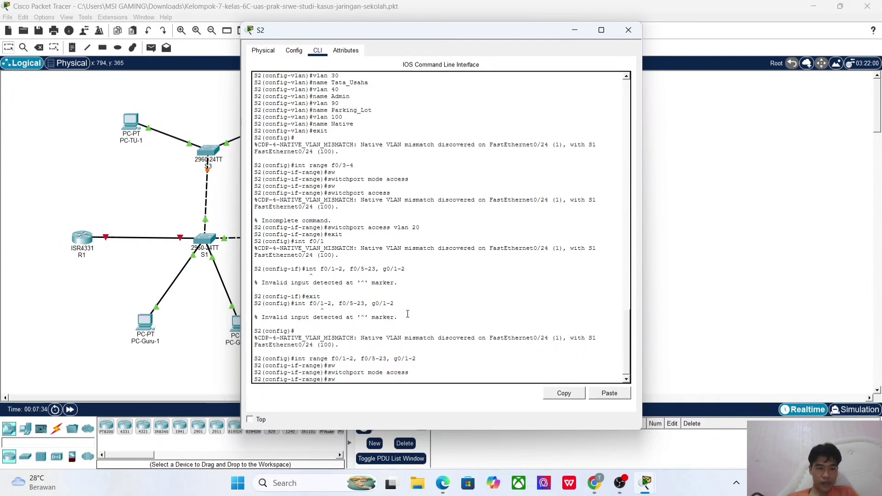
key(Tab)
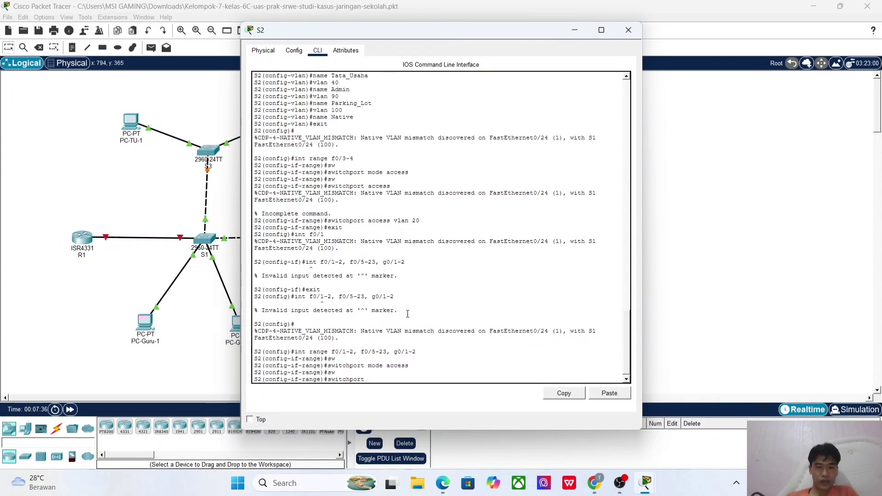
text(access vlan 90)
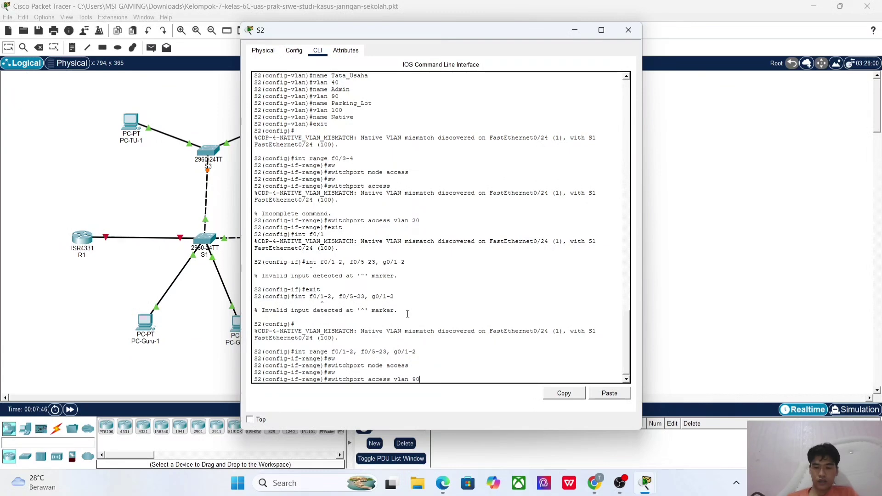
key(Return)
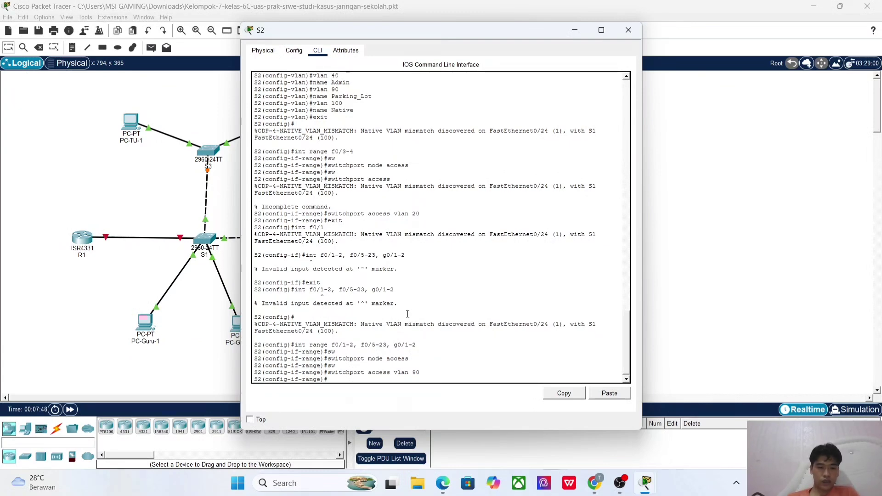
- Shut down S2's unused port range with the shutdown command, and exit to global configuration mode
text(sh)
key(Tab)
key(Return)
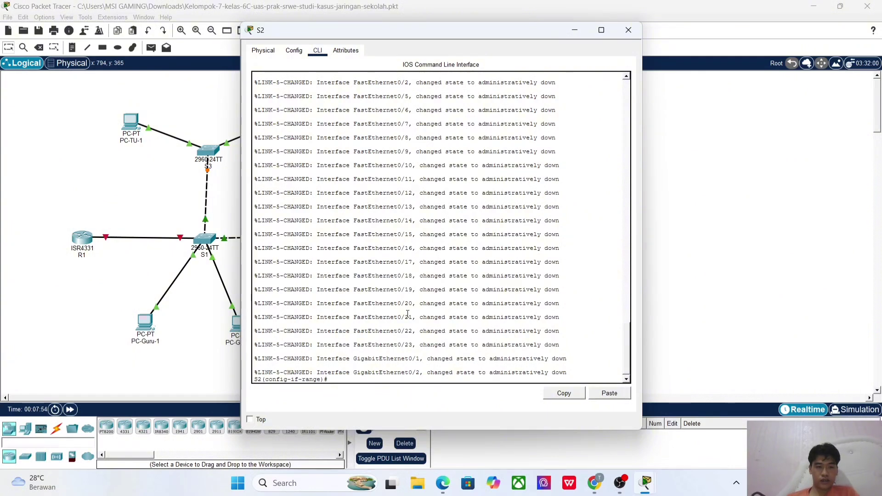
text(exit)
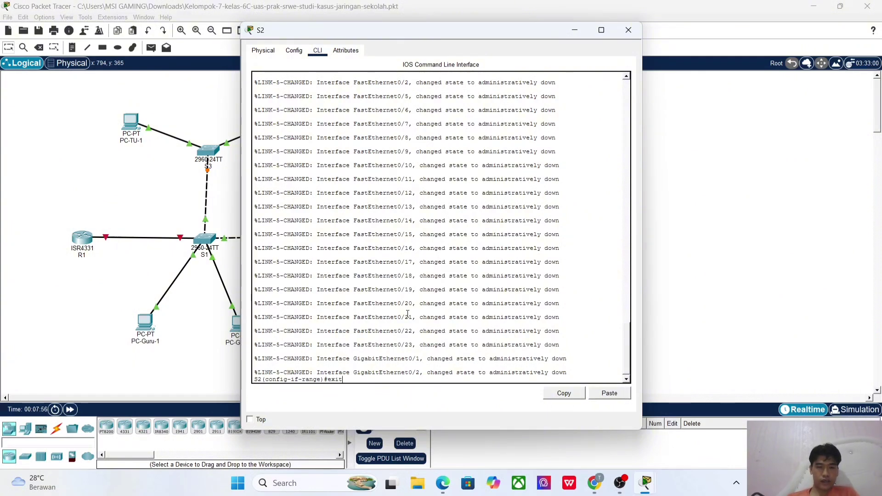
key(Return)
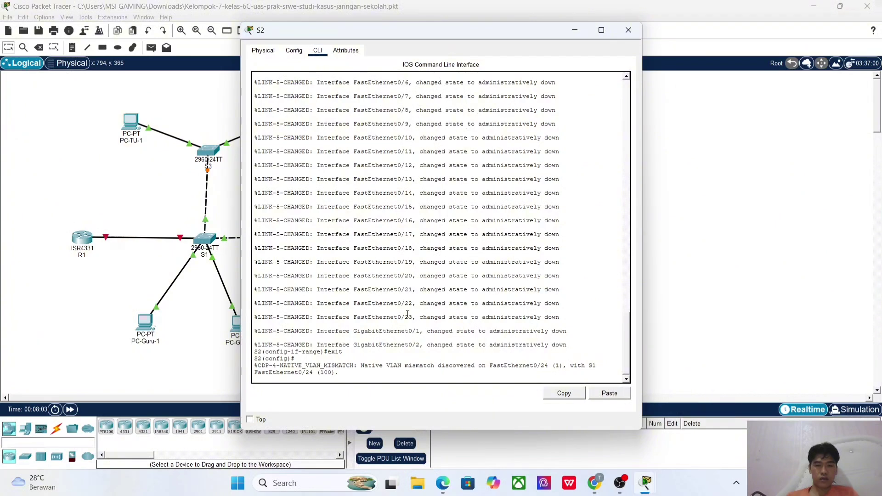
key(Return)
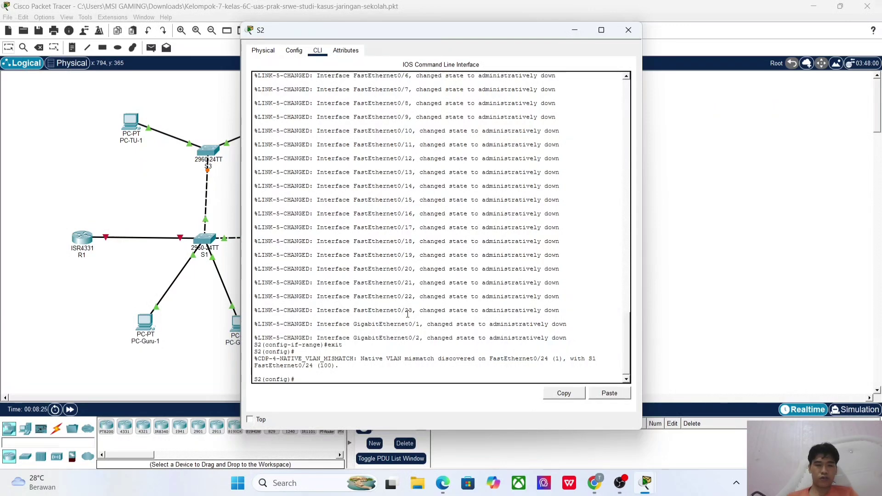
- Enter interface f0/24 on S2 and set it to trunk mode with switchport mode trunk
text(i)
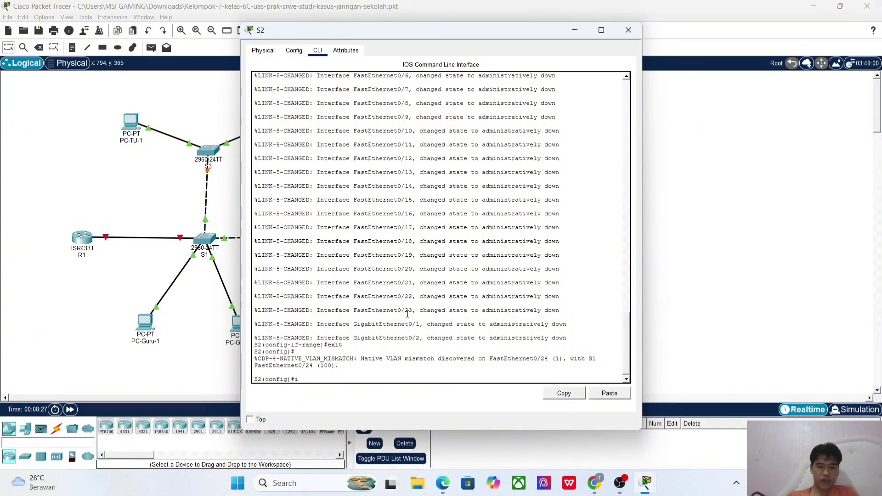
text(nt f0/24)
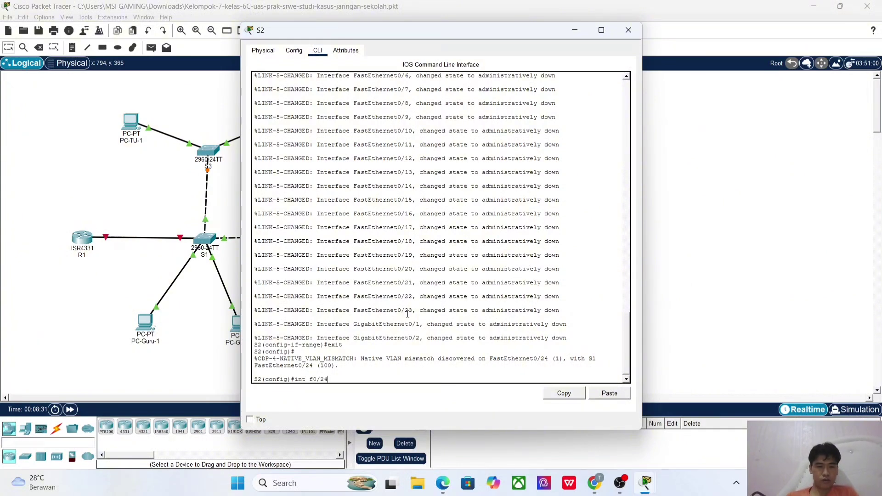
key(Return)
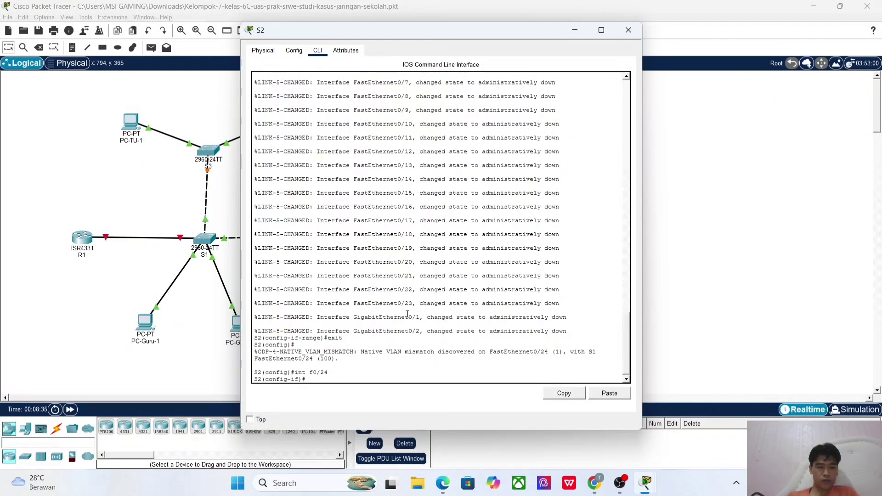
text(sw)
key(Tab)
text(m)
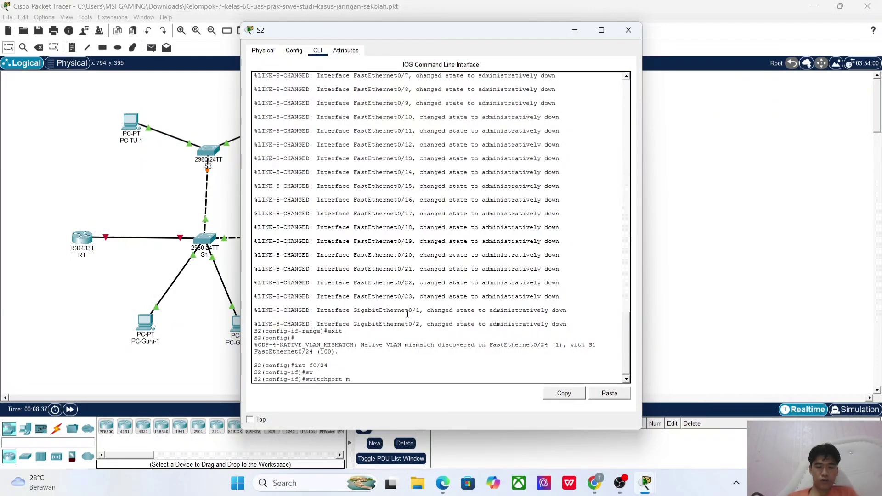
text(ode trunk)
key(Return)
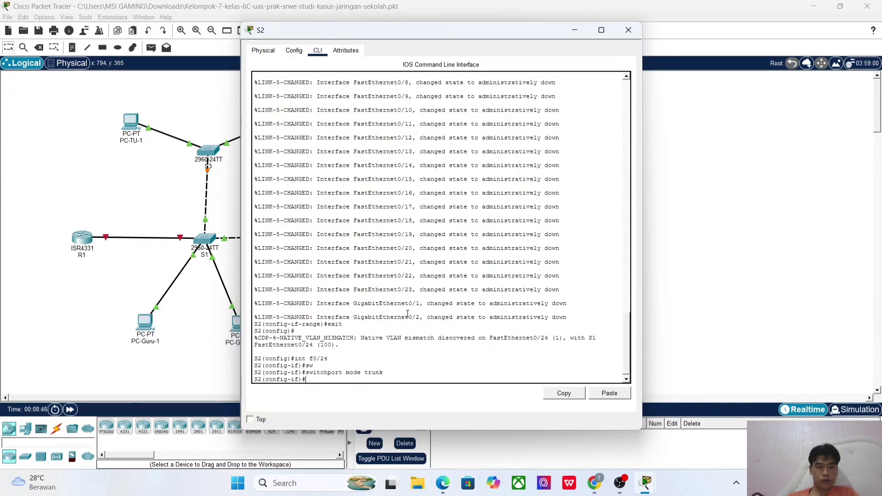
- Set VLAN 100 as the native VLAN of S2's FastEthernet0/24 trunk and return to global configuration mode
text(sw)
key(Tab)
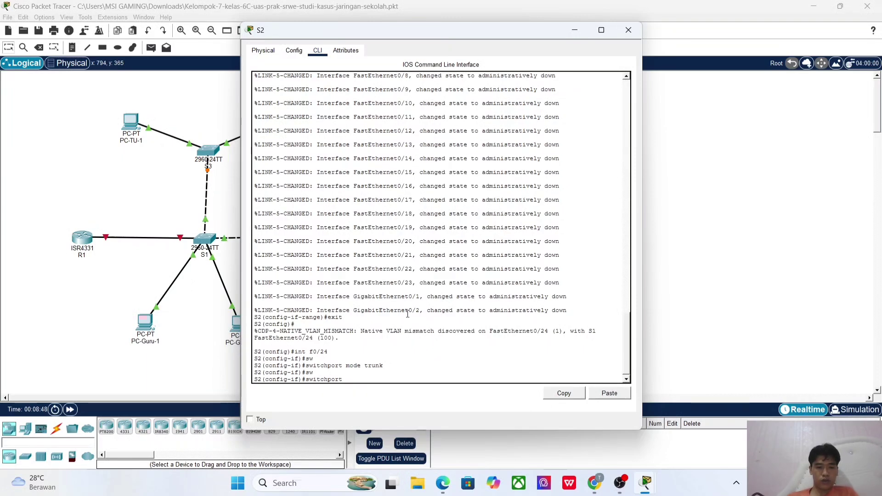
text(trunk nat)
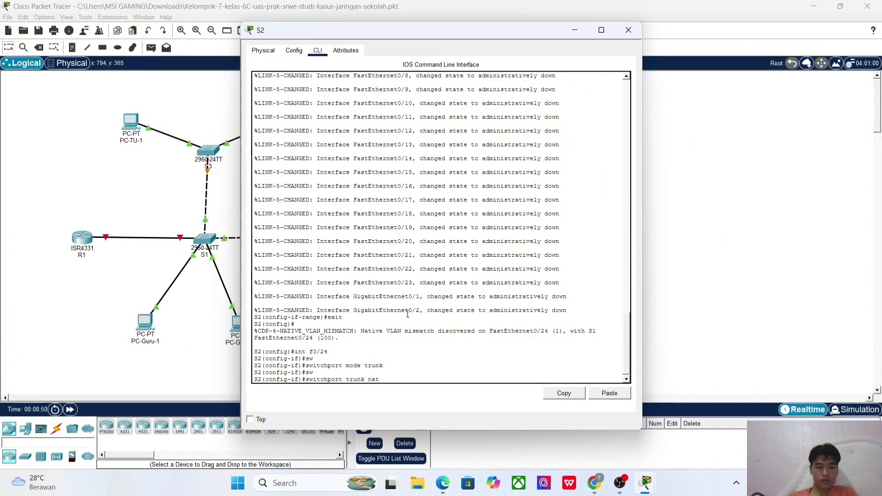
text(ive vlan 100)
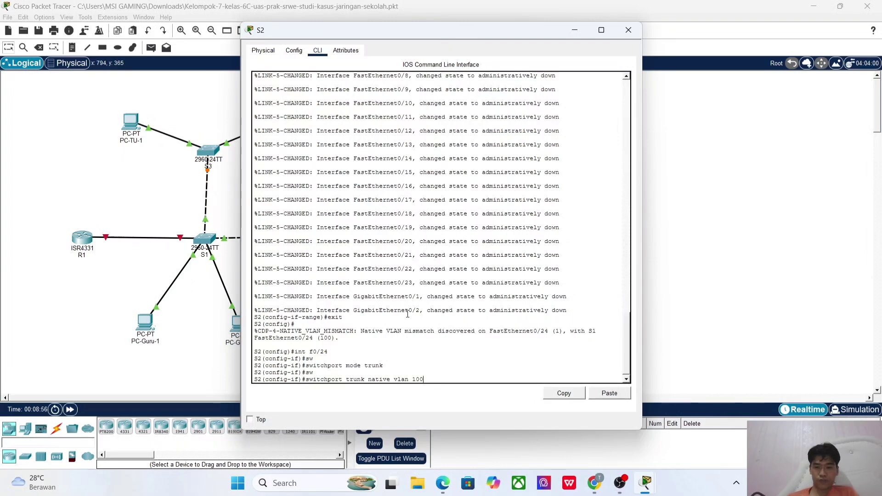
key(Return)
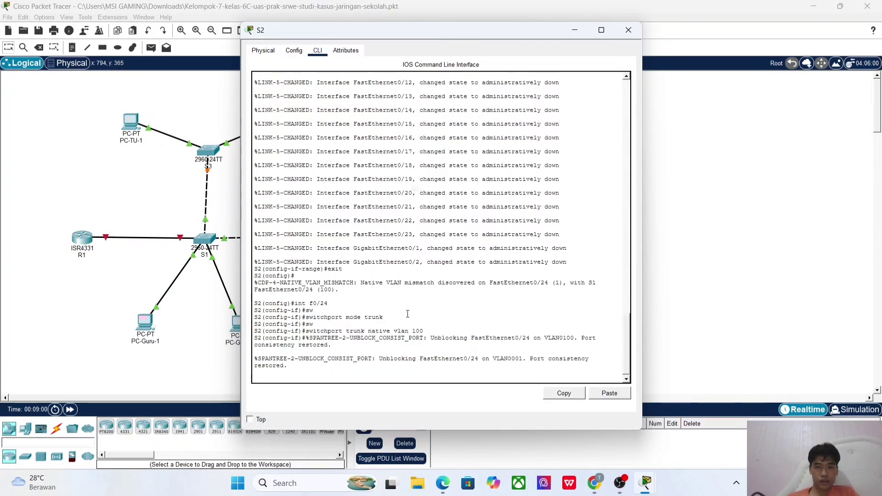
key(Return)
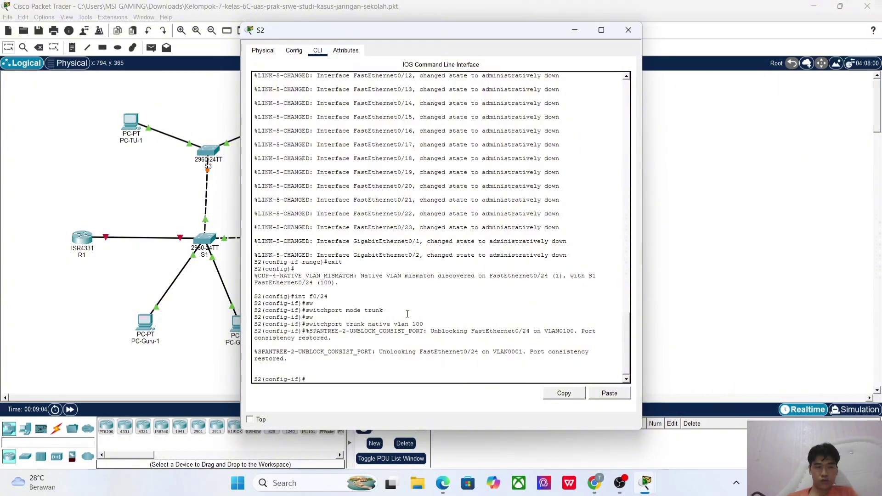
key(Up)
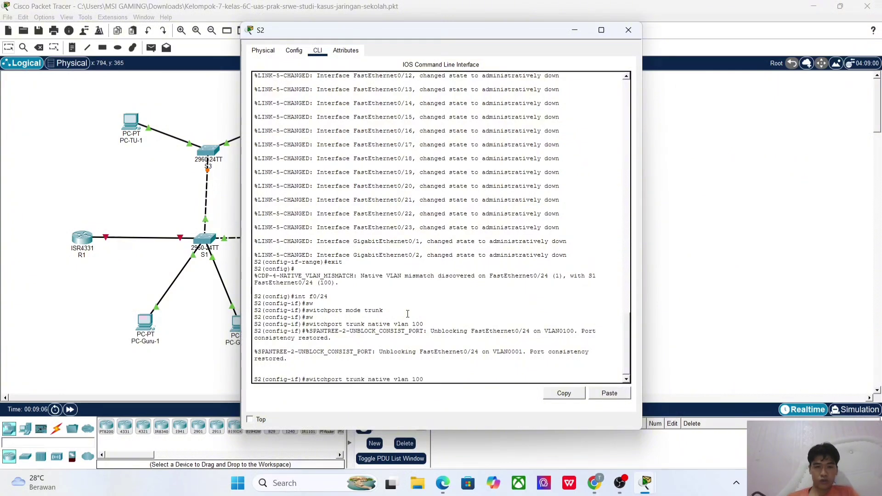
key(Return)
text(exit)
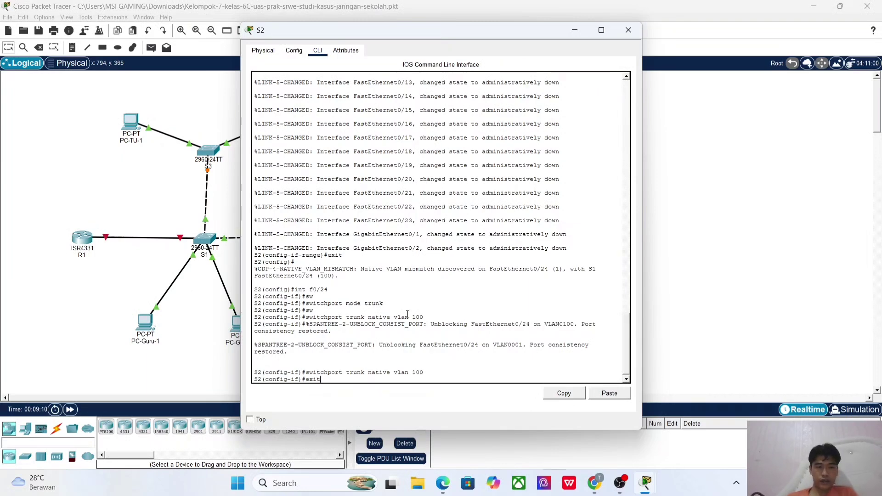
key(Return)
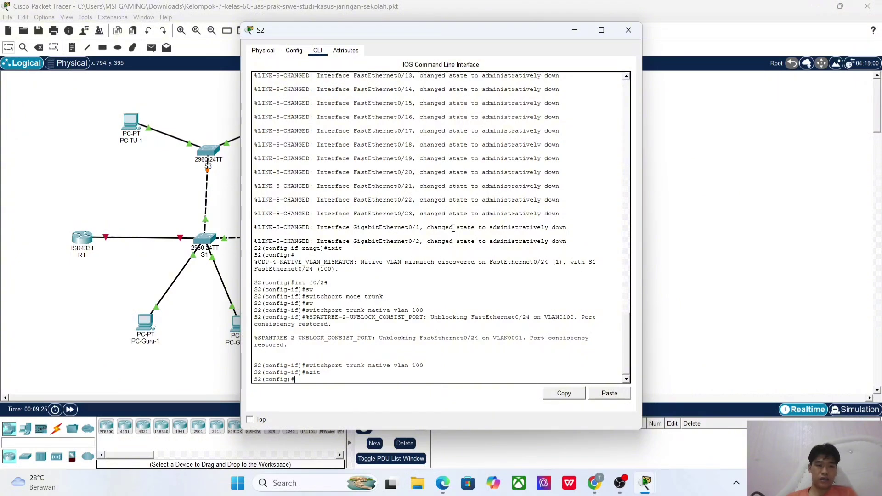
- Assign IP address 192.168.11.15 with mask 255.255.255.0 to the VLAN 10 interface on S2
scroll(453, 229, up, 1)
scroll(453, 229, up, 20)
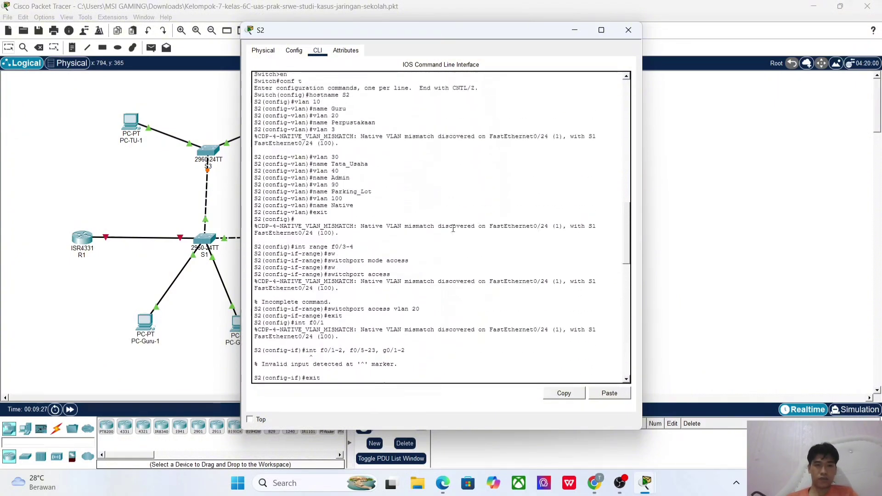
scroll(453, 229, up, 1)
scroll(452, 228, down, 20)
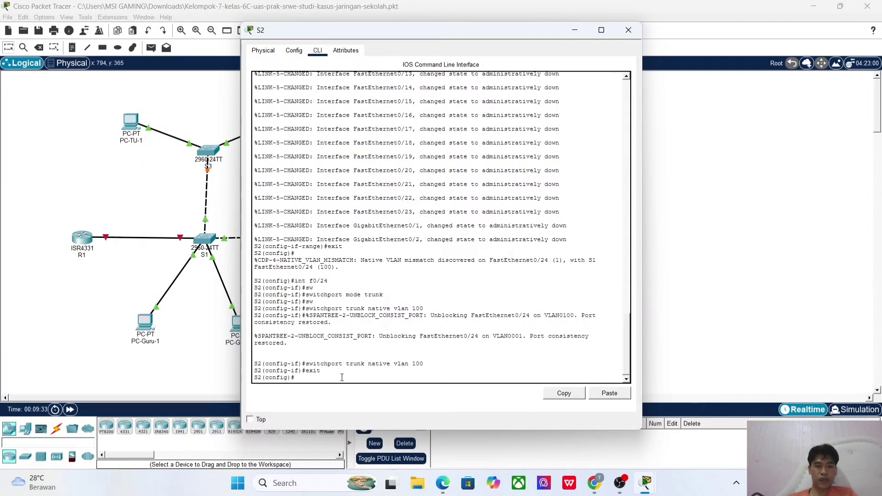
text(int)
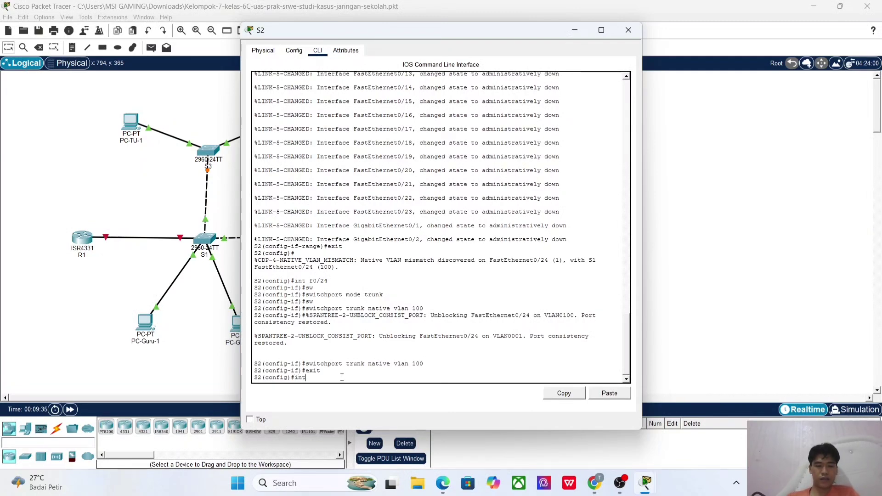
text( vlan 10)
key(Return)
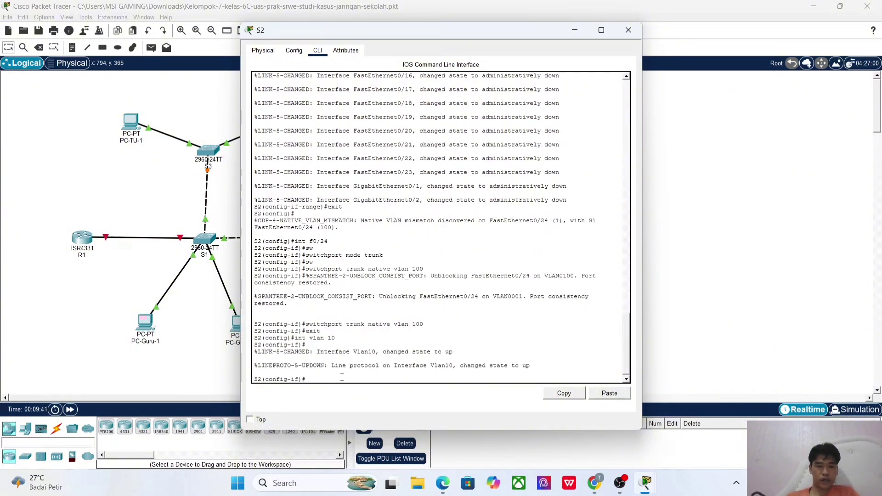
text(ip add 192)
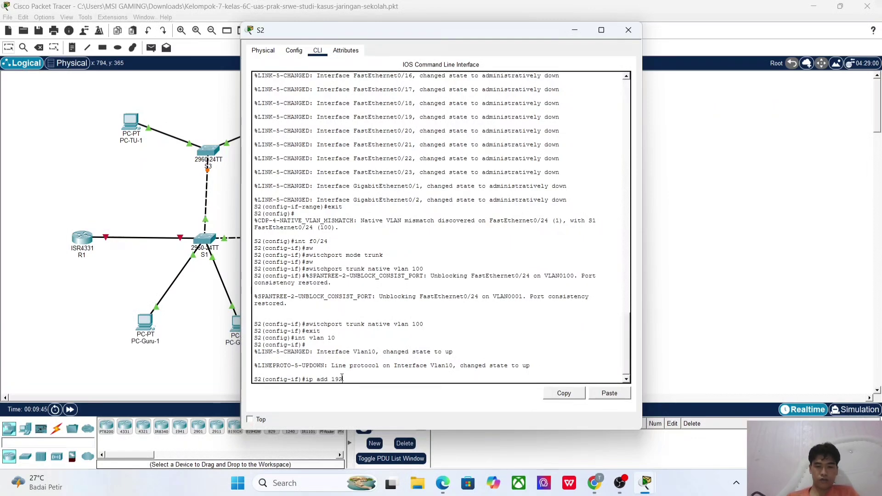
text(.168)
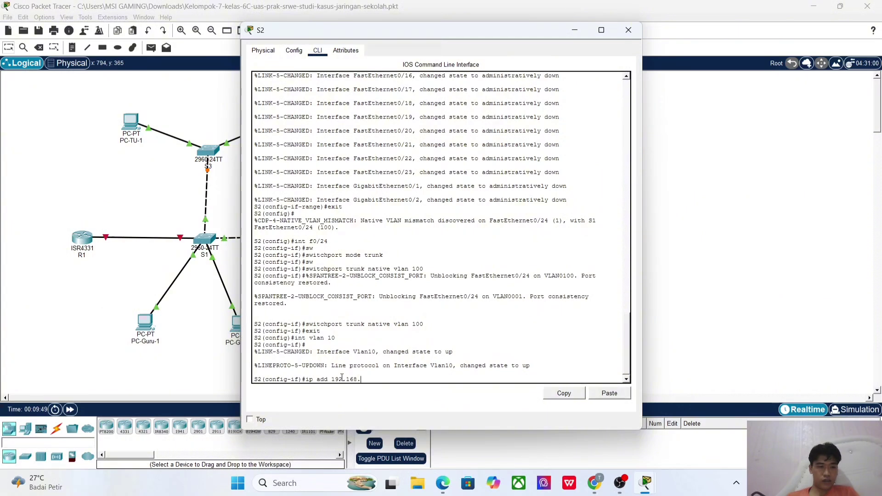
text(.11.15)
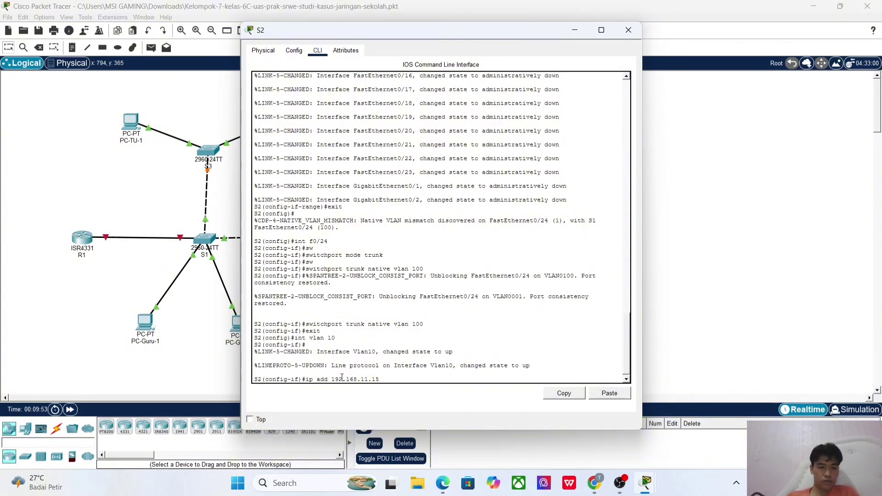
text( 255.255.255.0)
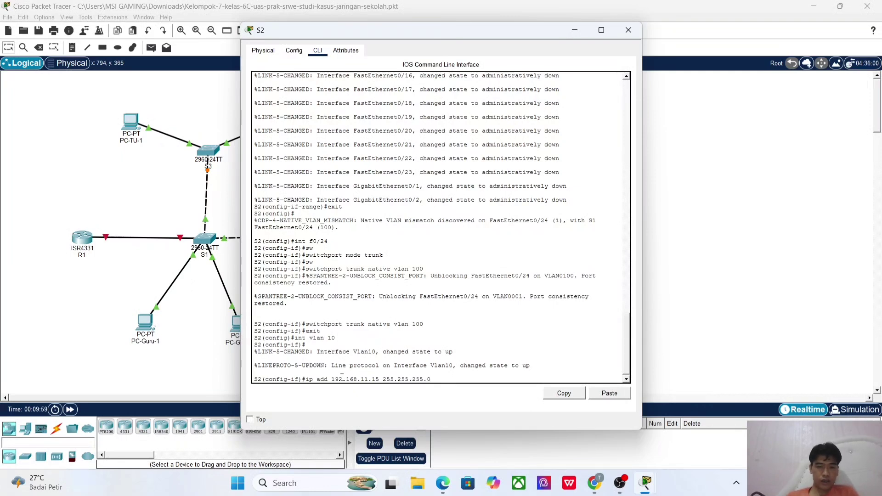
key(Return)
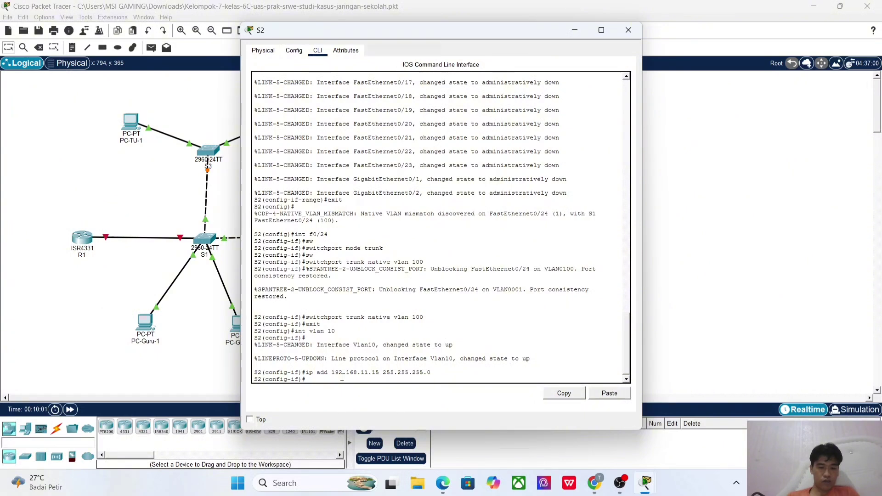
- Enable S2's VLAN 10 interface with no shutdown and return to global configuration mode
text(no sh)
key(Return)
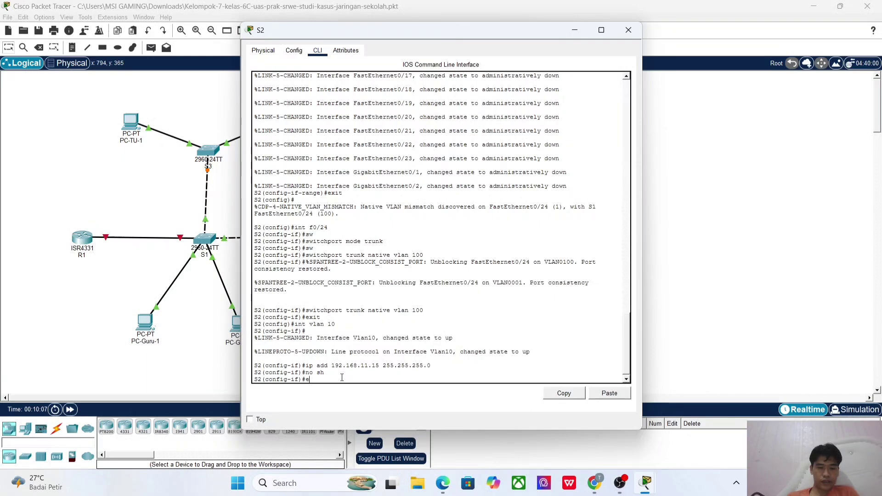
text(exit)
key(Return)
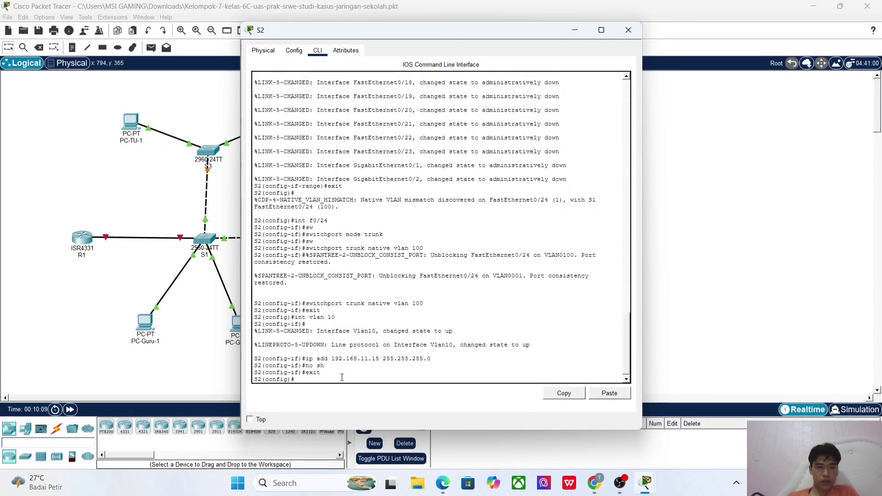
- Set S2's default gateway to 192.168.11.1
text(ip defa)
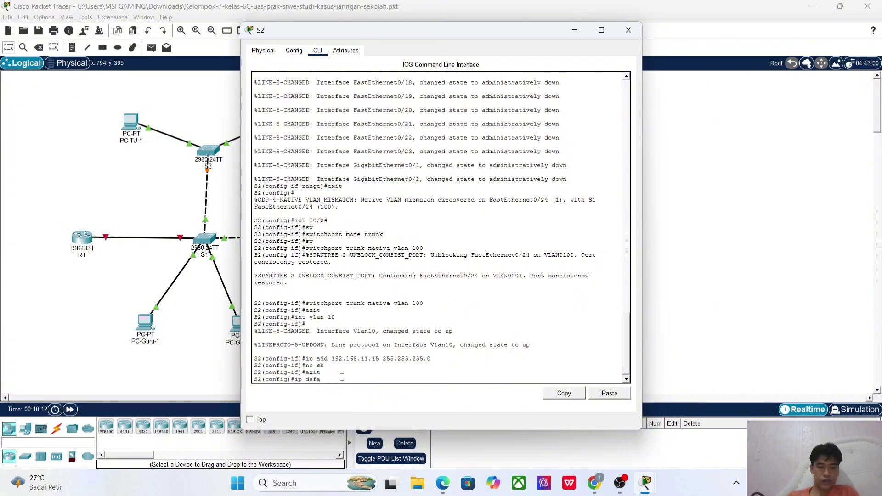
text(ult-gateway 192.)
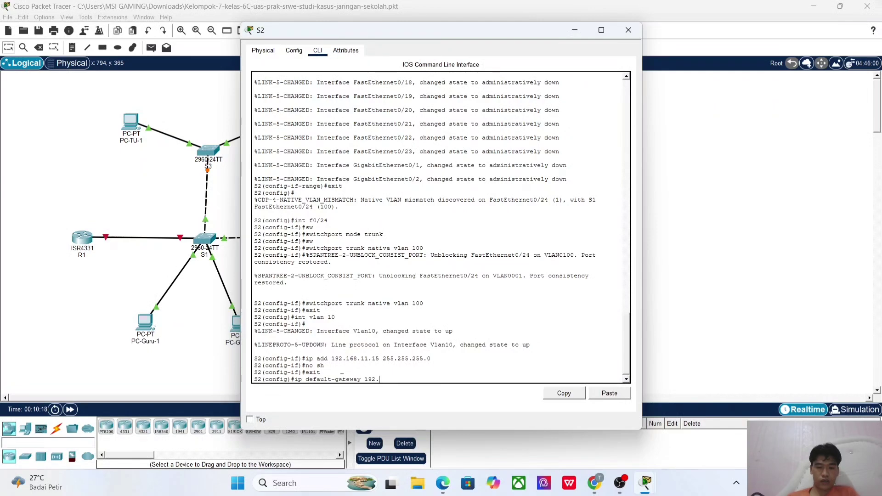
text(168.11.1)
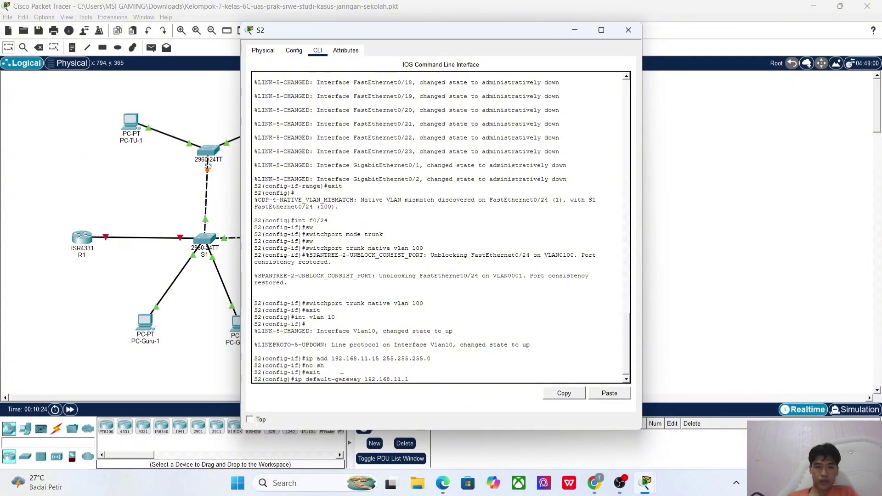
key(Return)
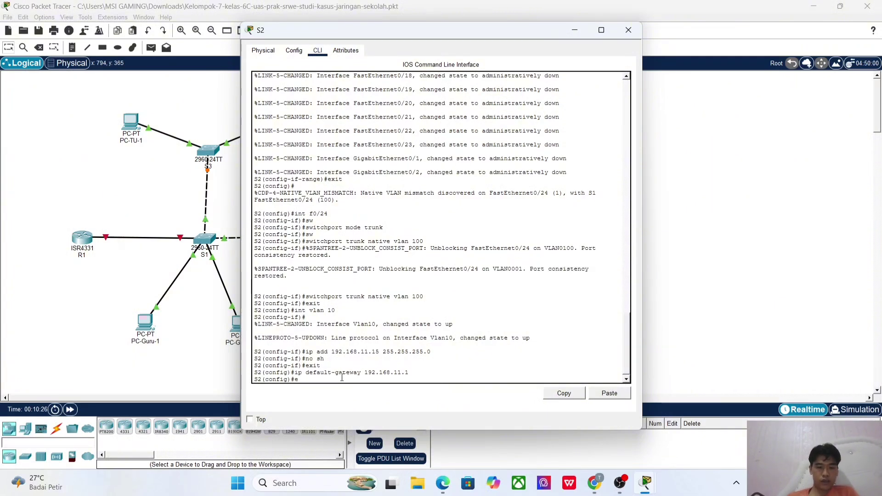
- Leave configuration mode, save S2's configuration with write memory, and close its device window
text(end)
key(Return)
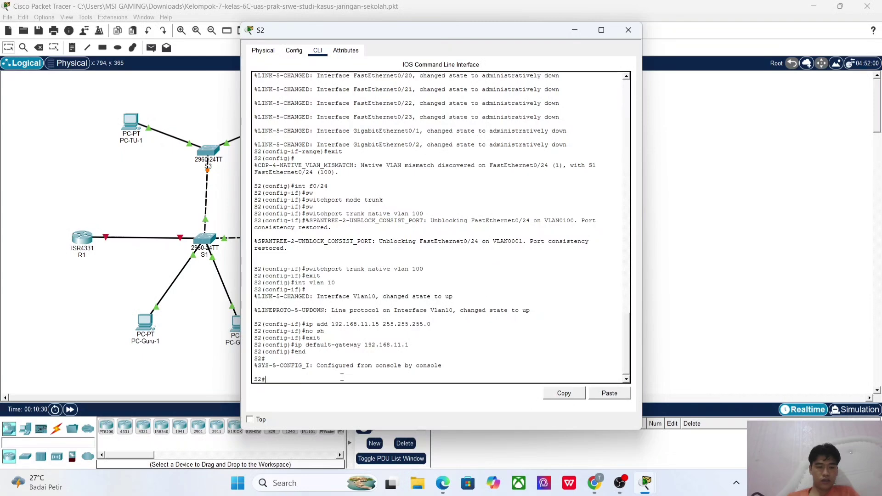
text(write memory)
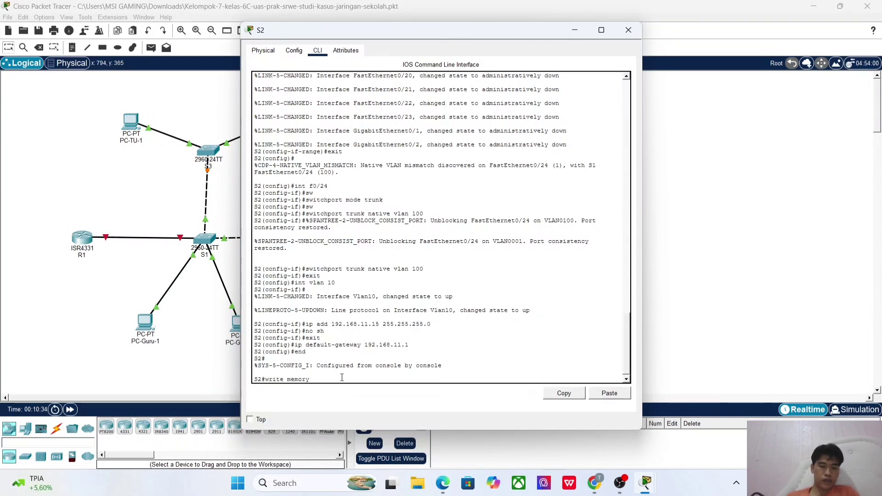
key(Return)
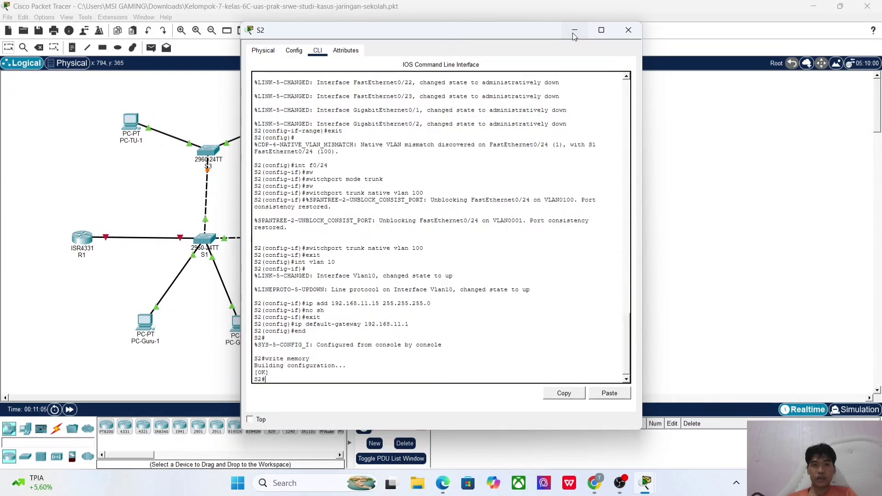
click(628, 30)
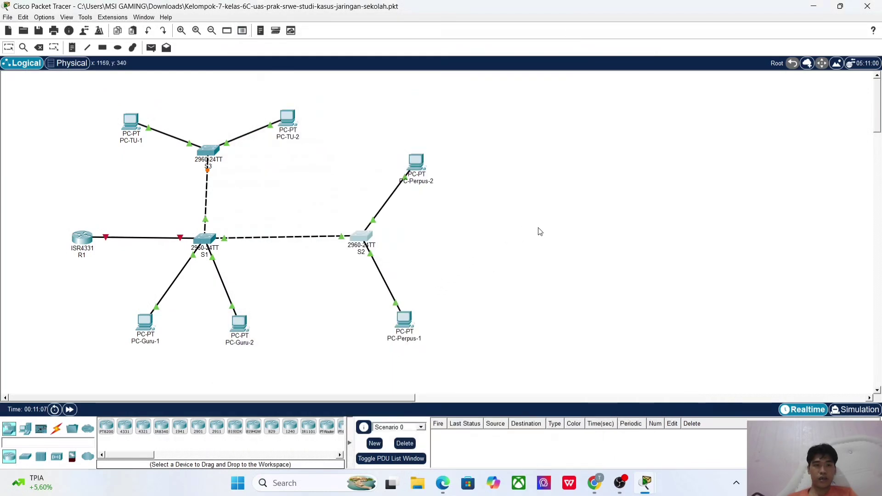
- Open the command line of switch S3 and enter global configuration mode through privileged mode
click(210, 152)
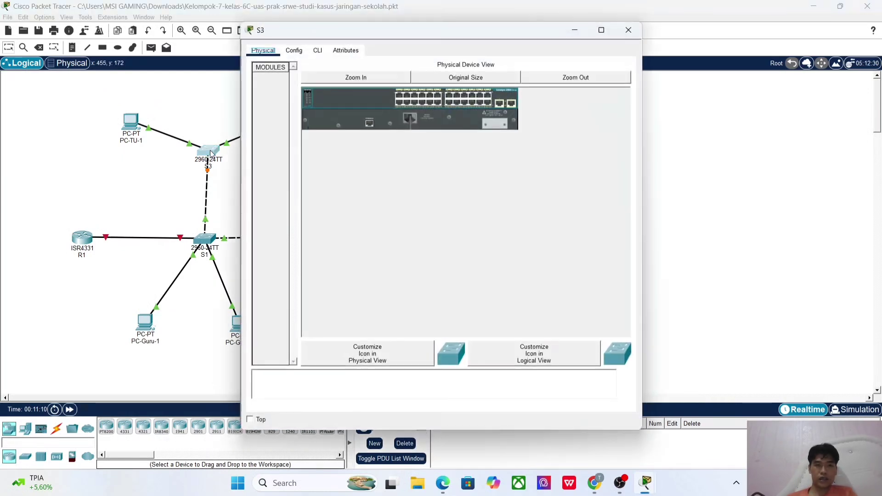
click(317, 51)
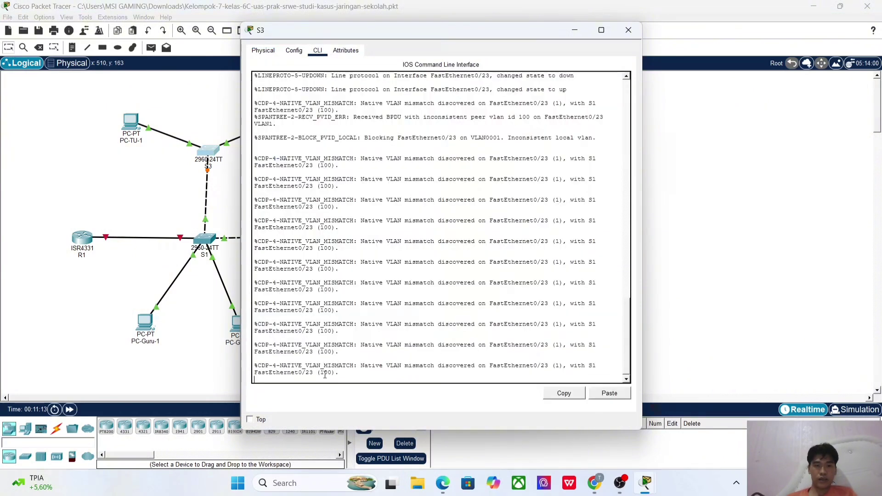
key(Return)
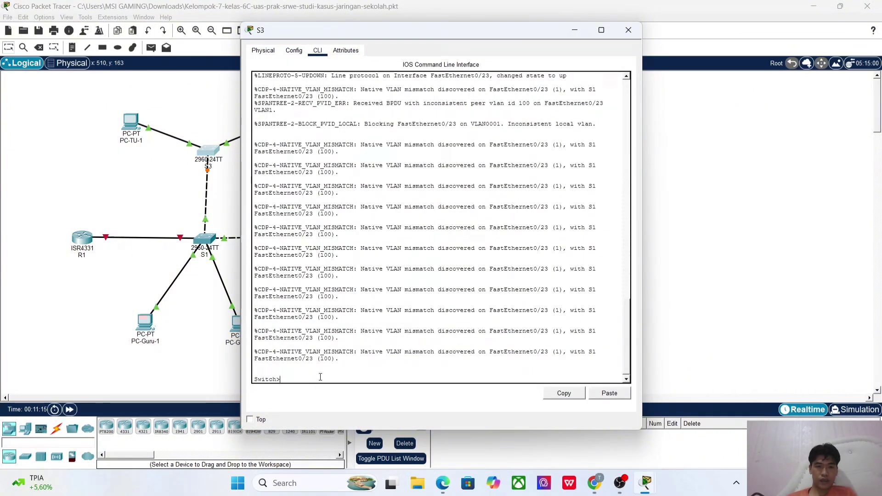
text(e)
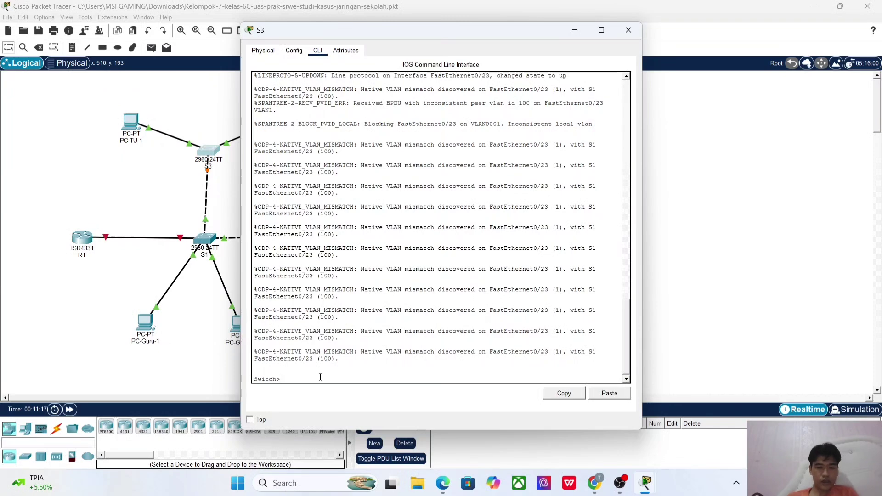
text(n)
key(Return)
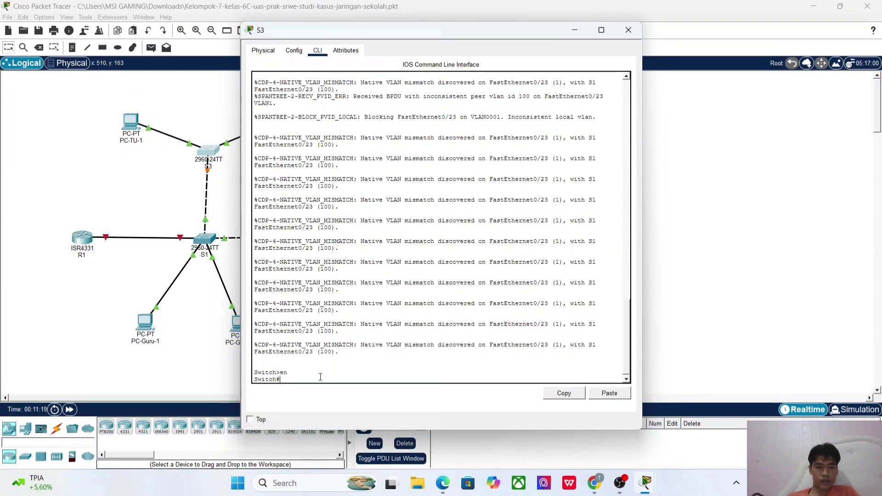
text(conf t)
key(Return)
- Set the switch's hostname to S3
text(hosntame)
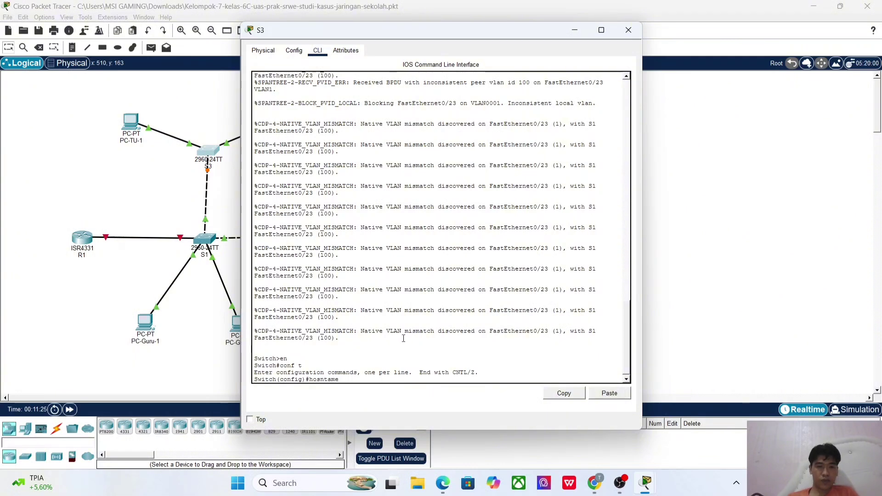
key(BackSpace)
key(BackSpace)
key(BackSpace)
key(BackSpace)
key(BackSpace)
text(tname S3)
key(Return)
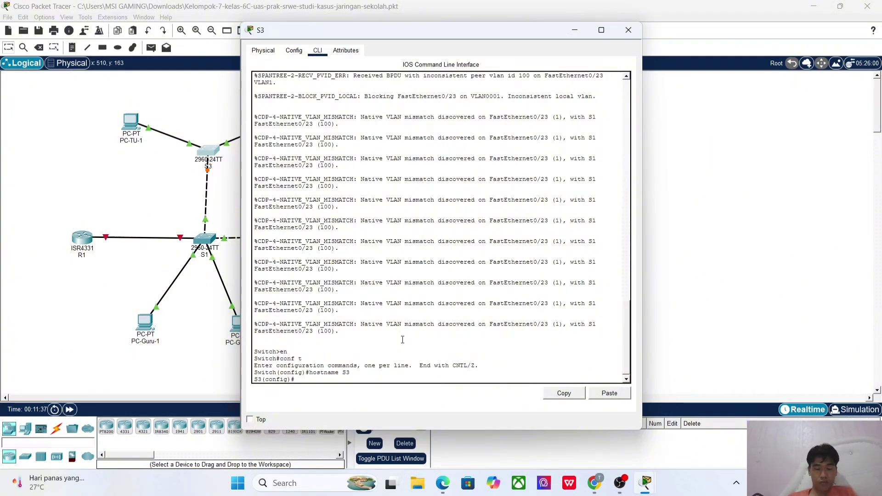
- Create VLAN 10 on S3 and name it Guru
text(v)
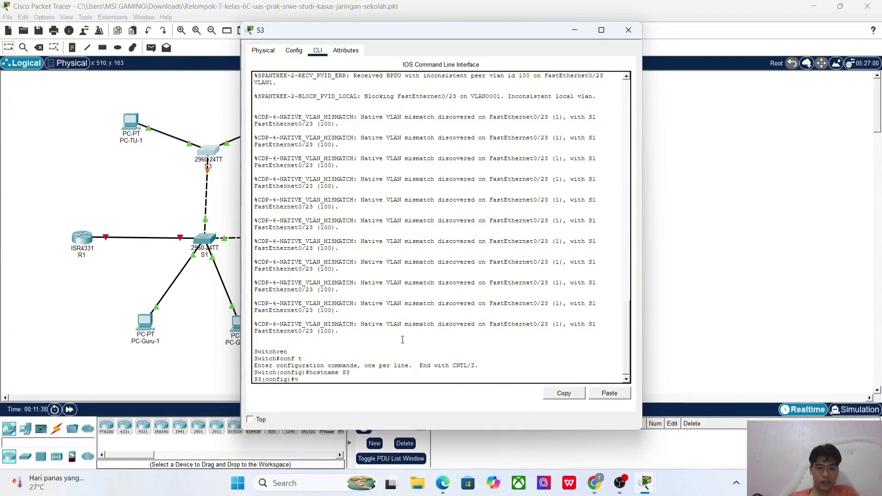
text(lan 10)
key(Return)
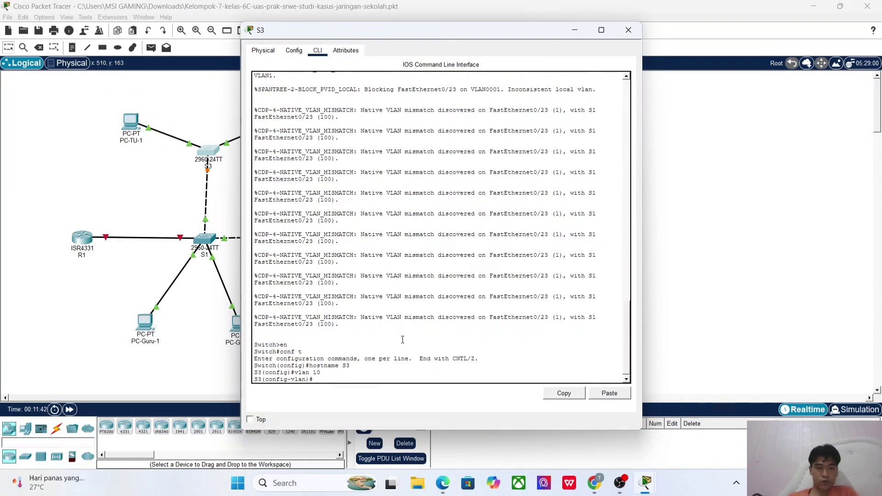
text(name Guru)
key(Return)
- Create VLAN 20 on S3 and name it Perpustakaan
text(vlan )
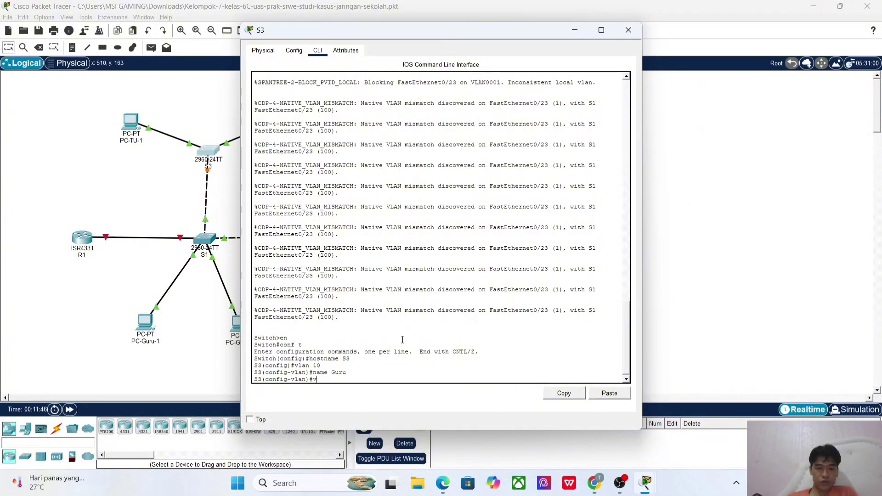
text(20)
key(Return)
text(name )
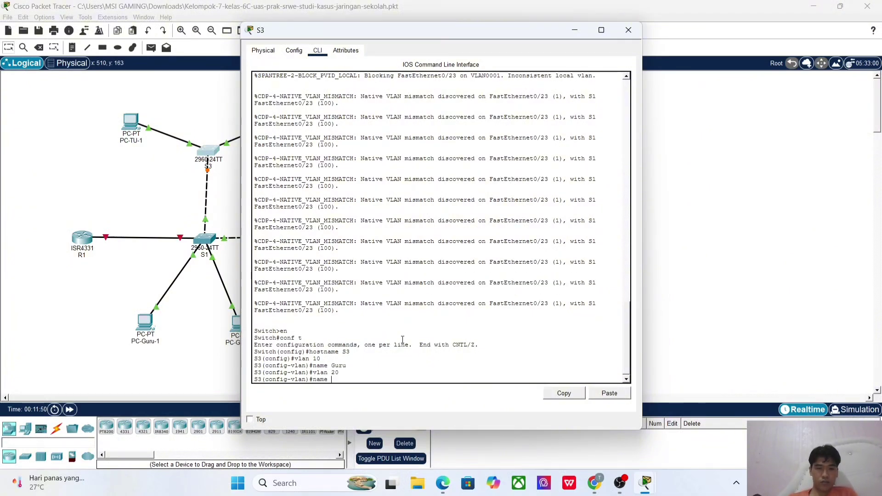
text(Perpu)
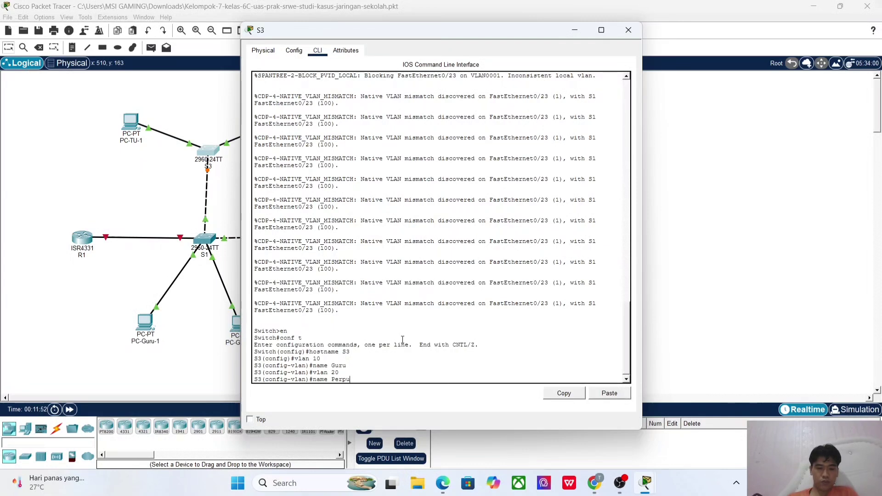
text(stakaan)
key(Return)
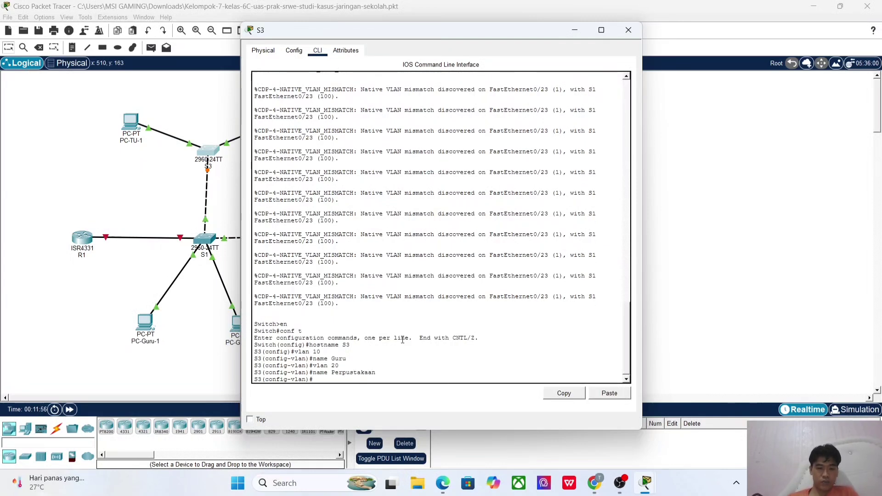
- Create VLAN 30 on S3
text(vlan 30)
key(Return)
text(name)
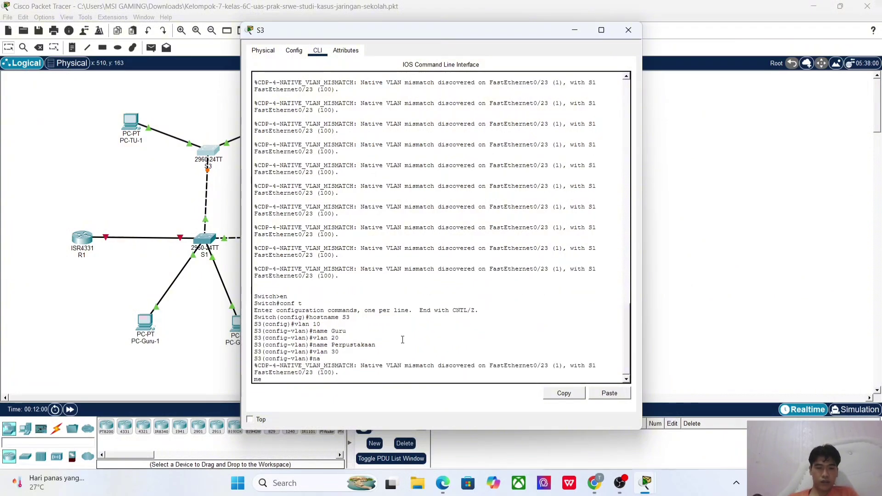
key(BackSpace)
key(BackSpace)
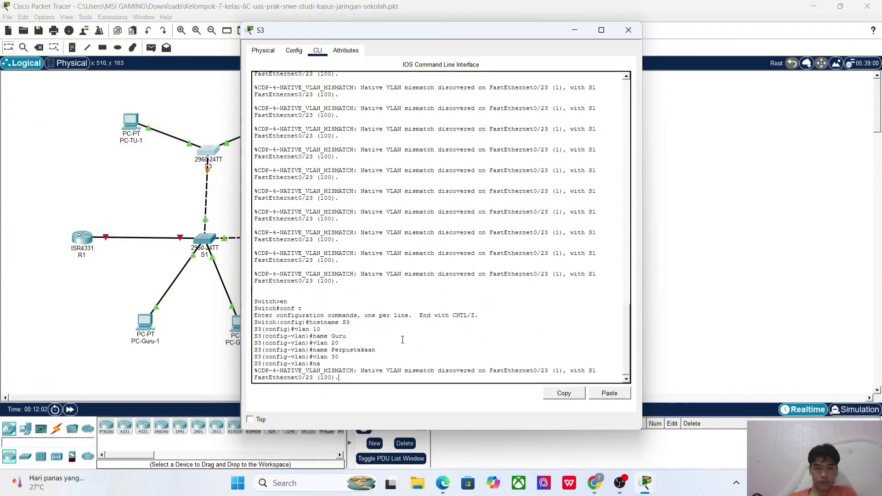
key(BackSpace)
key(Return)
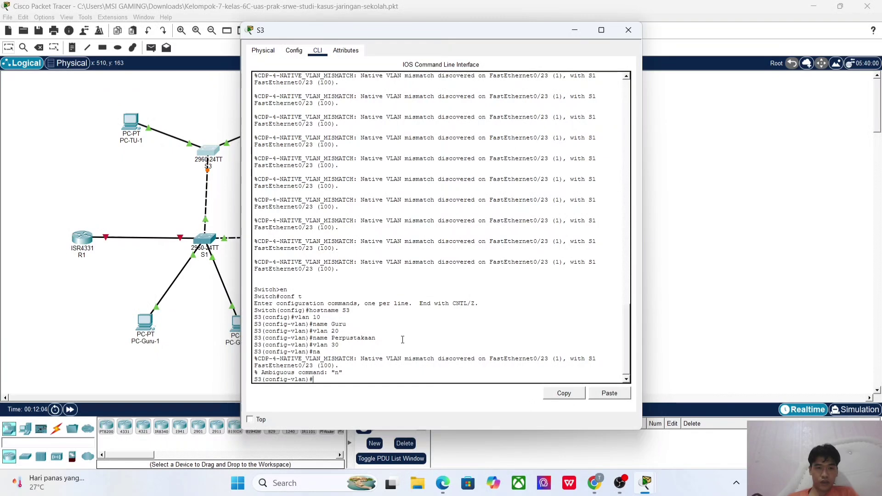
- Name VLAN 30 on S3 Tata_Usaha
text(name Tata_)
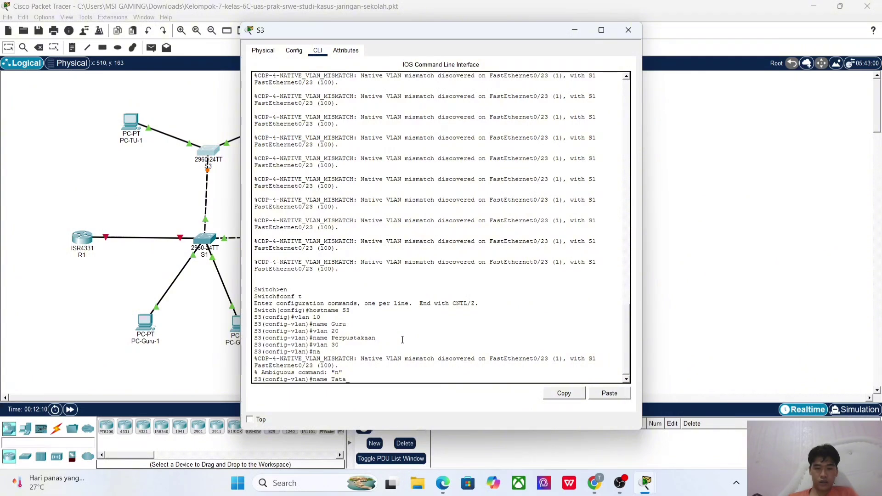
text(Usaha)
key(Return)
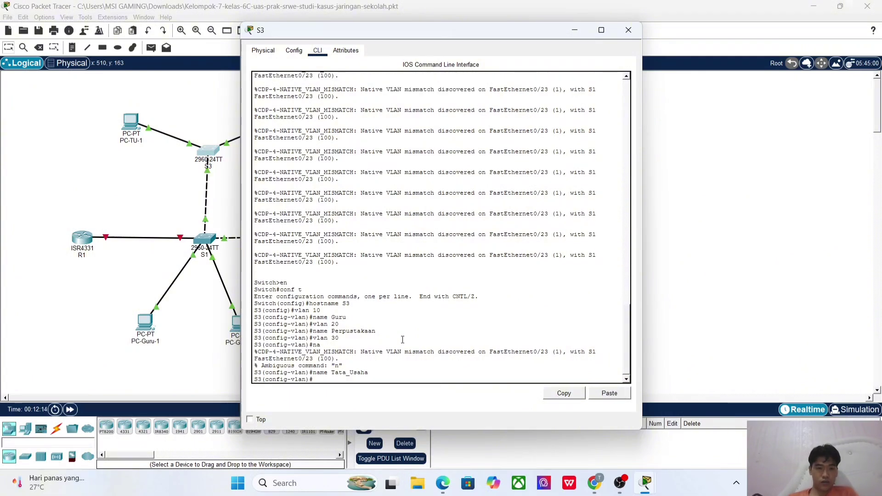
- Create VLAN 40 on S3 and name it Admin
text(vlan 40)
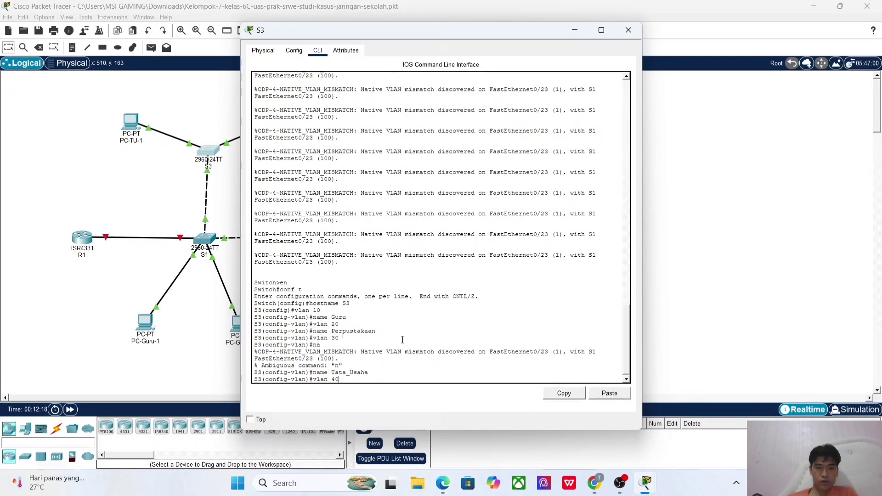
key(Return)
text(name )
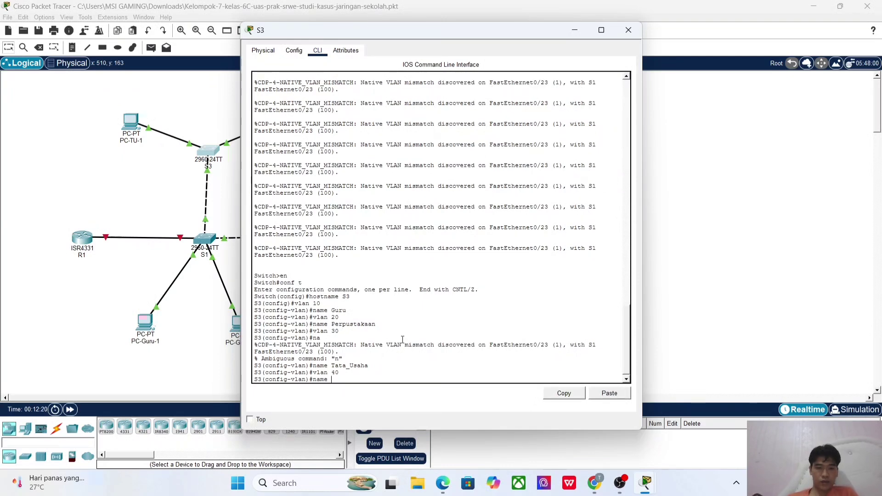
text(Admin)
key(Return)
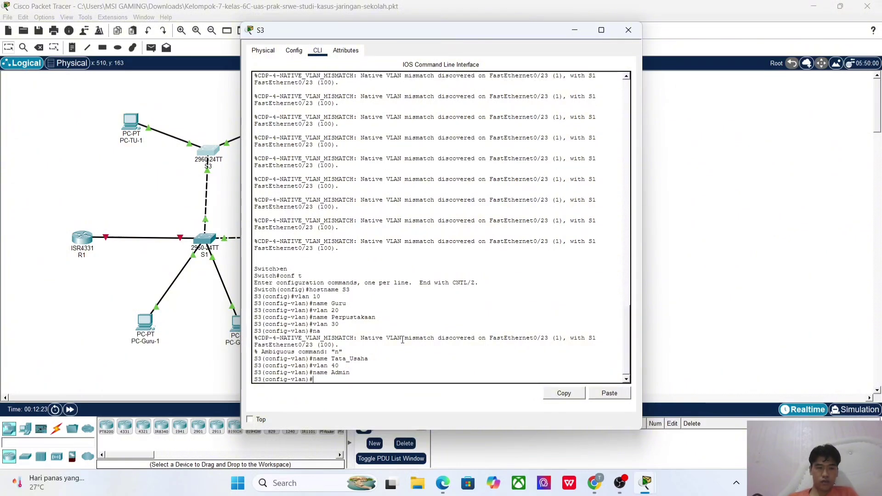
- Create VLAN 90 on S3 and name it Parking_Lot
text(vlan 90)
key(Return)
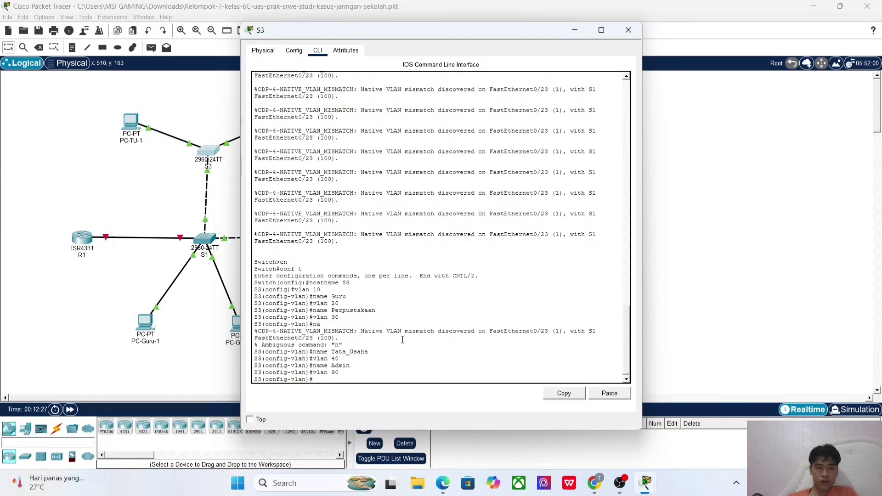
text(name Parking)
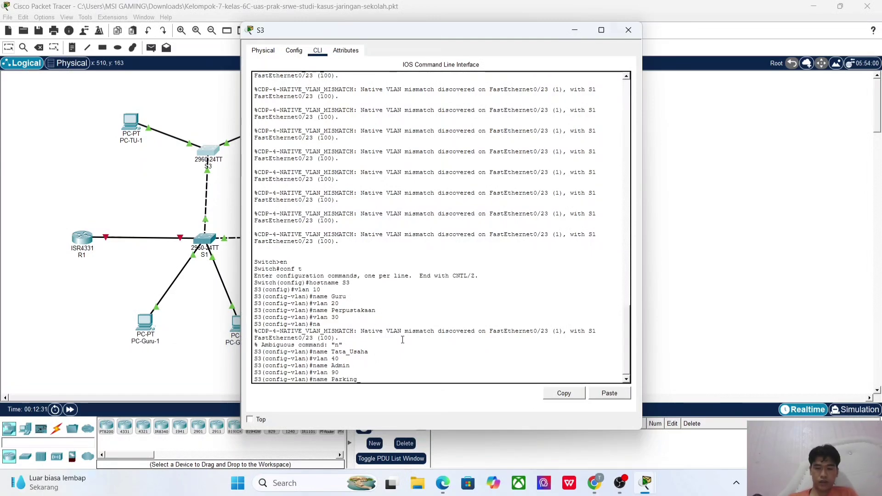
text(_Lot)
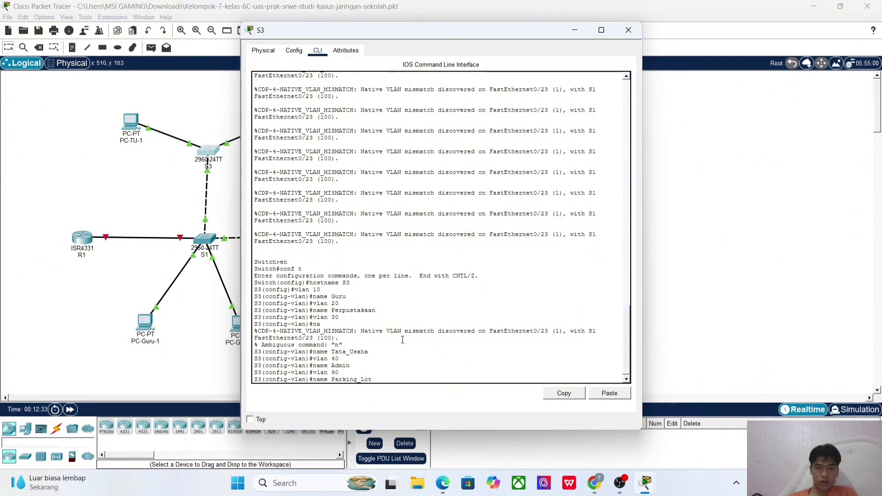
key(Return)
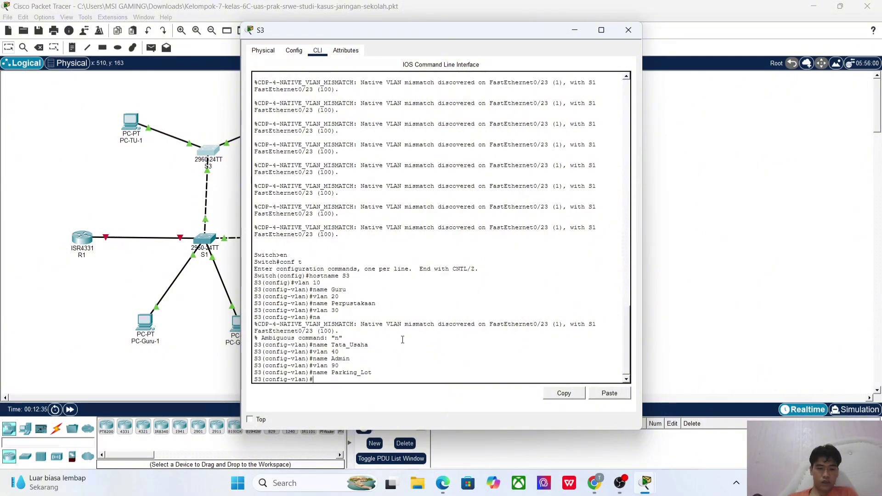
- Create VLAN 100 on S3 with the name Native and return to global configuration mode
text(vlan 100)
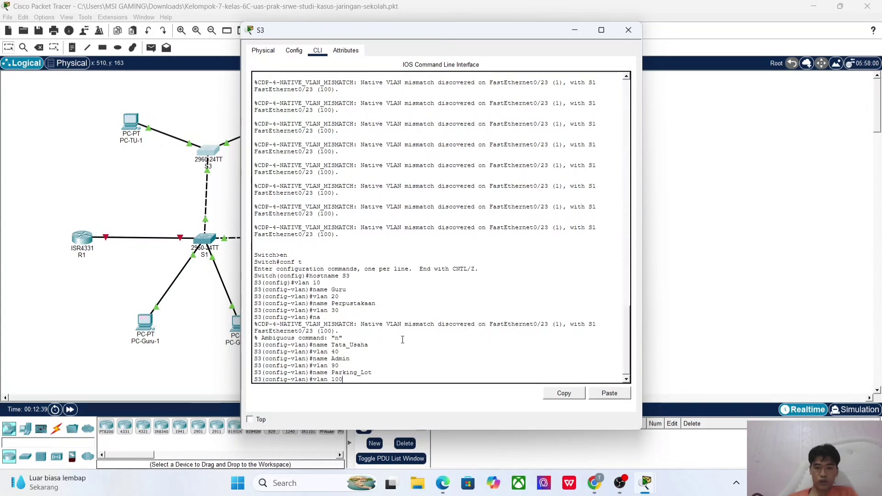
key(Return)
text(name )
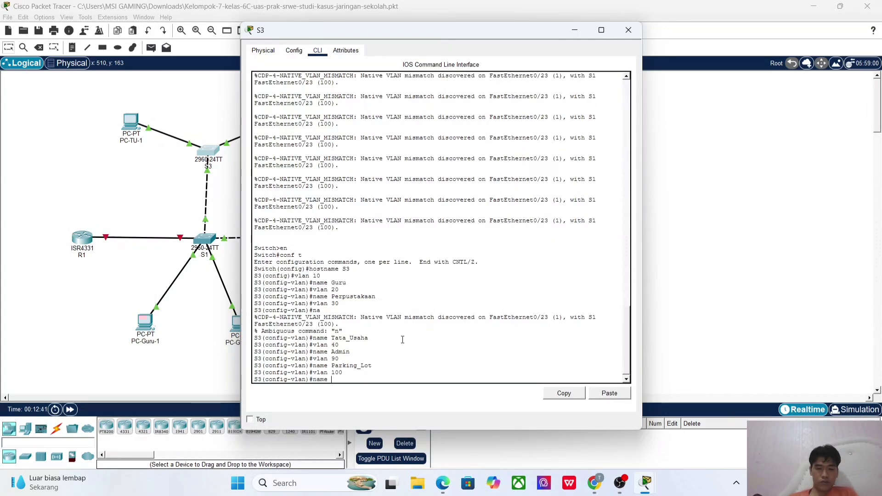
text(Native)
key(Return)
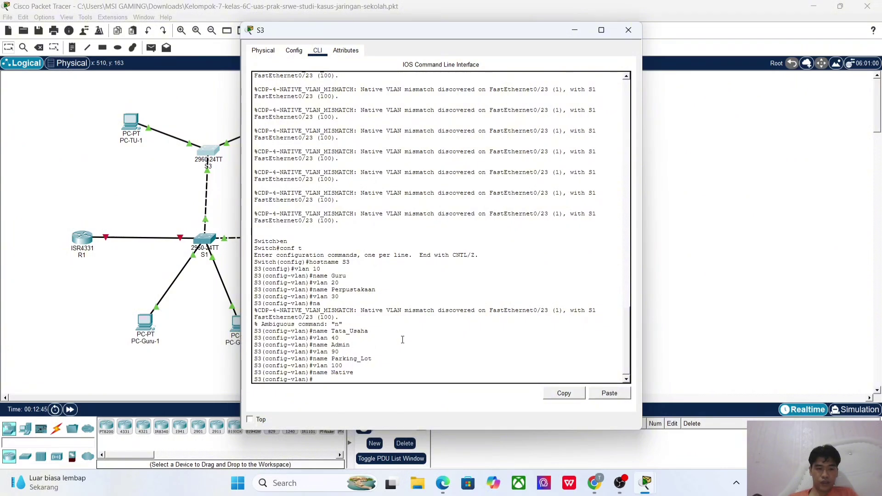
text(exit)
key(Return)
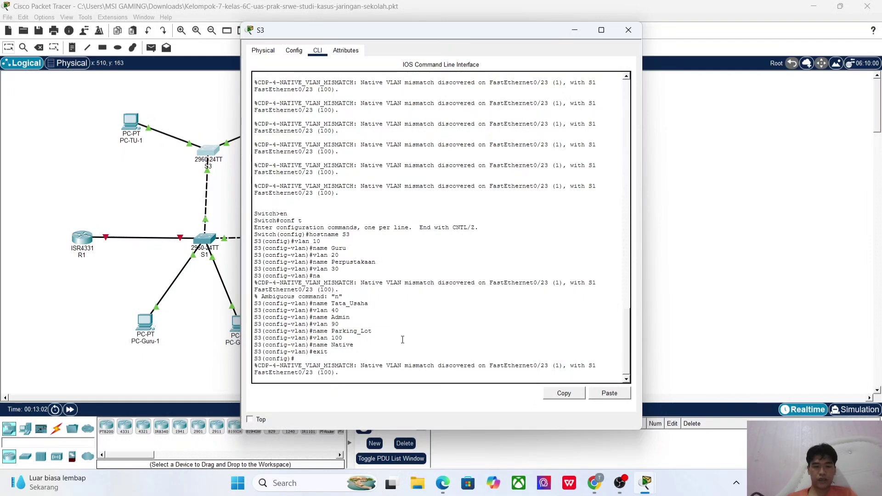
- Enter interface configuration for the port range f0/5-6 on S3
key(Return)
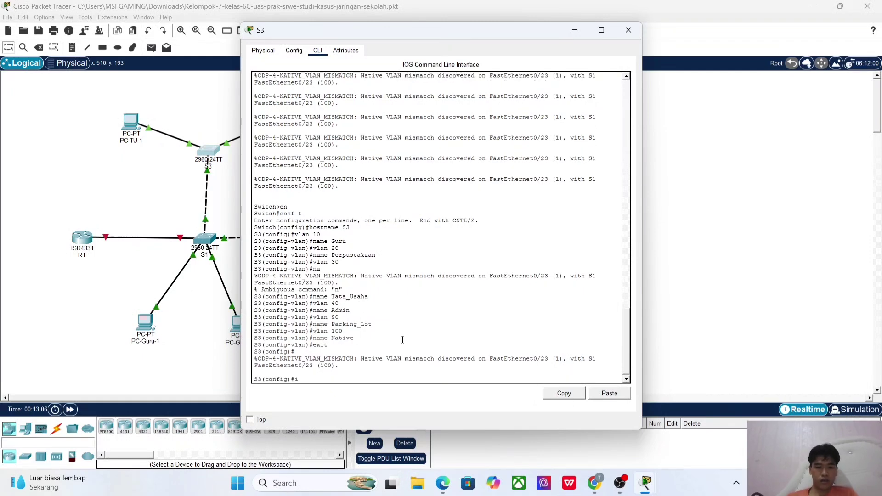
text(int range )
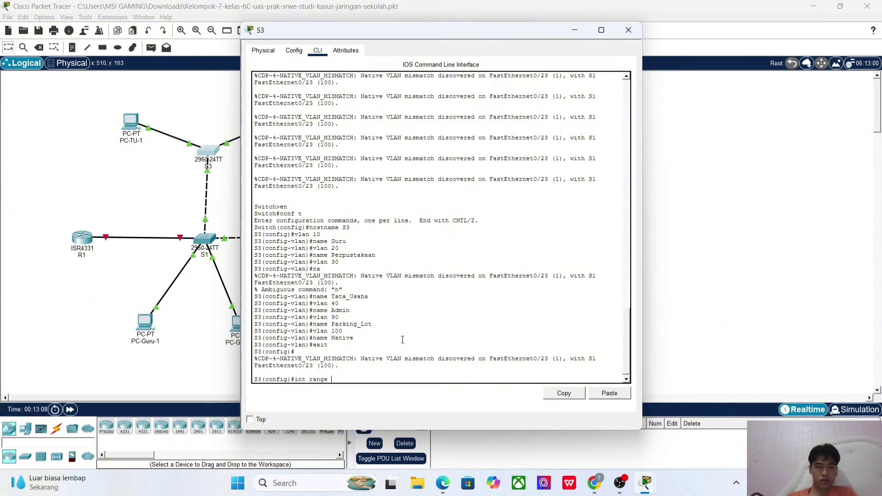
text(f0)
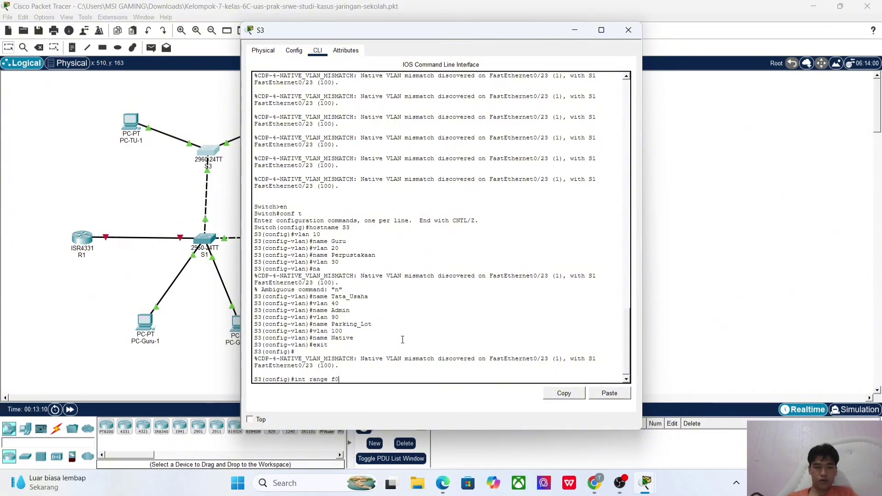
text(/5-6)
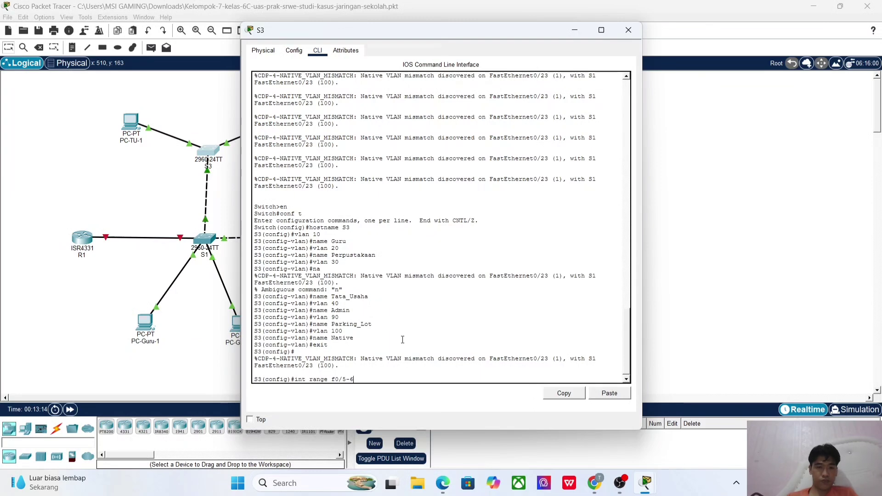
key(Return)
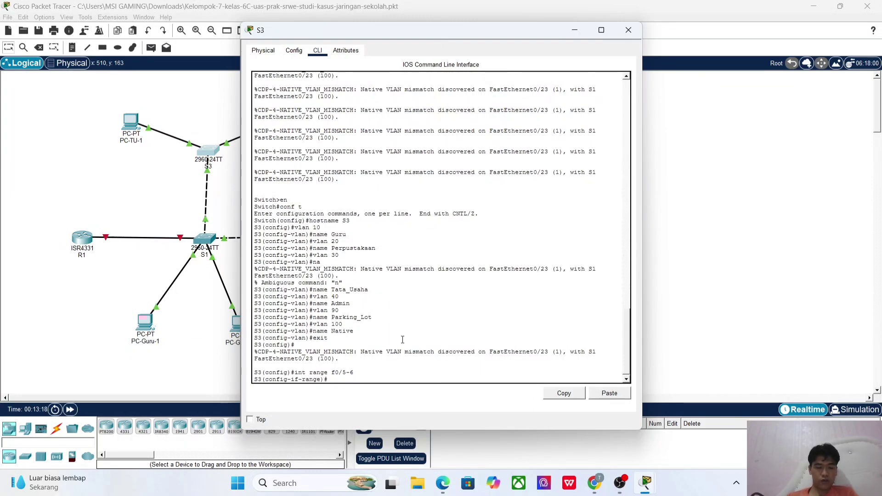
text(ws)
key(Tab)
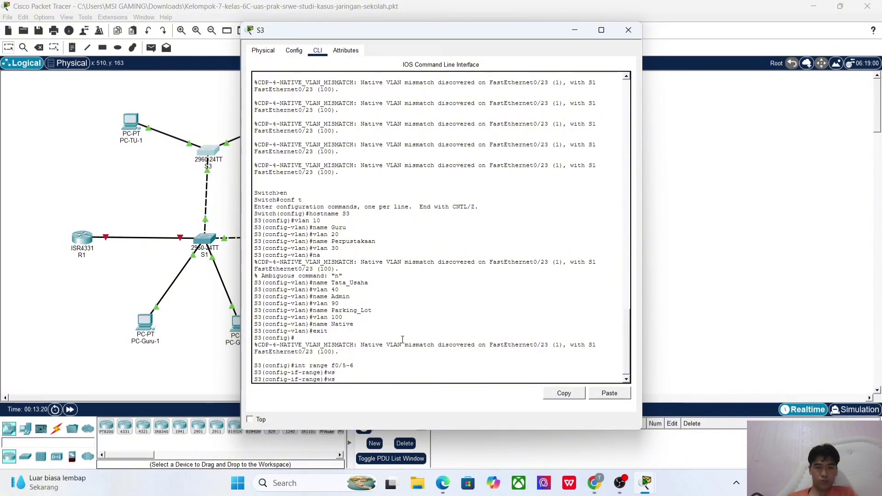
text(sw)
key(Tab)
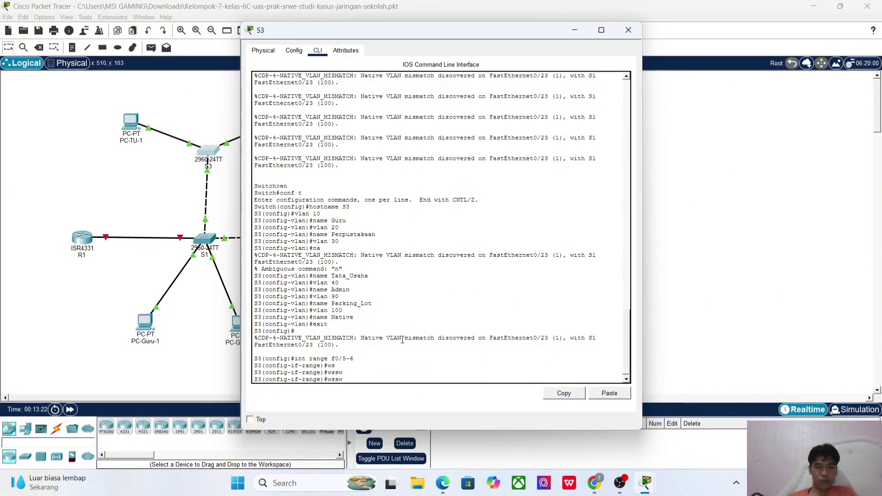
key(BackSpace)
key(BackSpace)
key(BackSpace)
key(BackSpace)
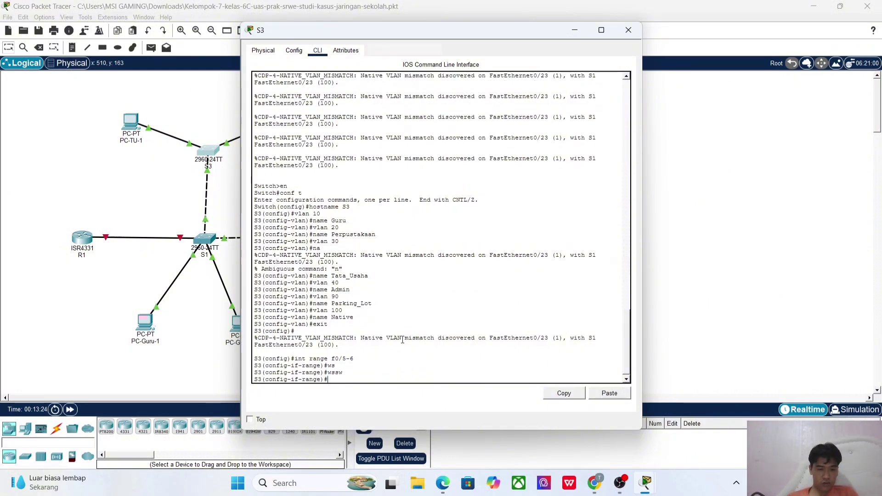
- Set S3's ports f0/5-6 to switchport mode access
text(sw)
key(Tab)
text(m)
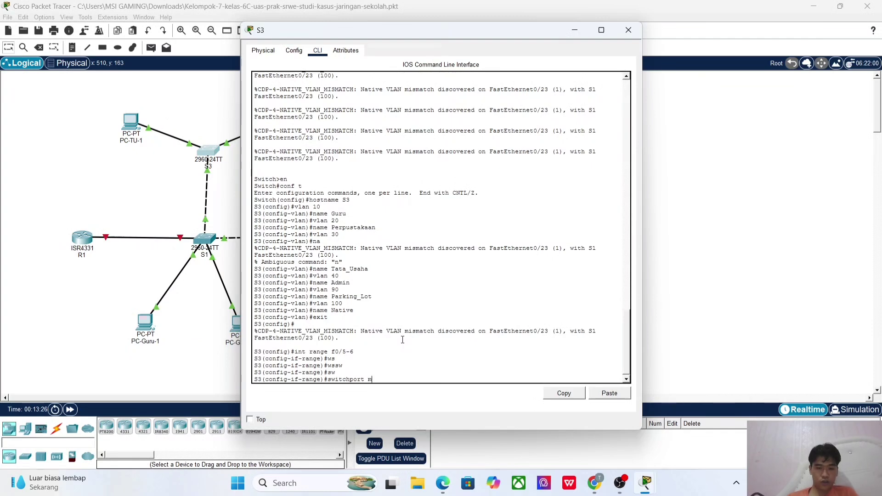
text(ode acc)
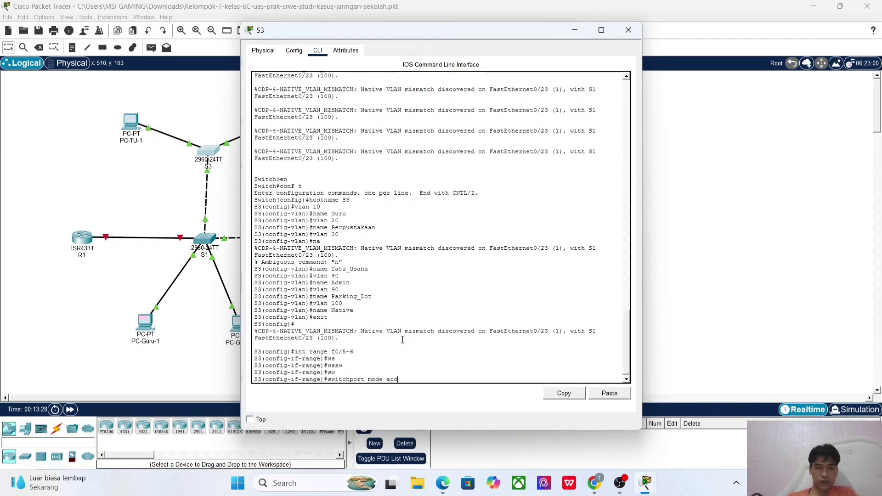
text(ess)
key(Return)
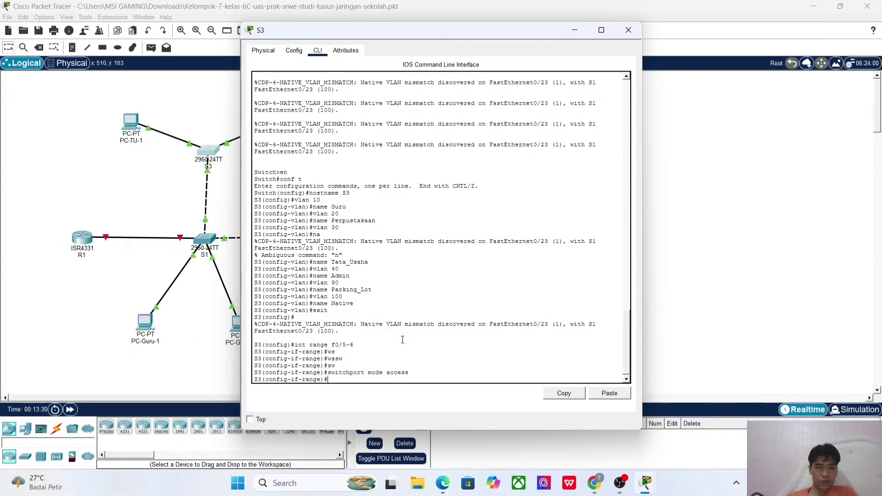
- Assign S3's ports f0/5-6 to access VLAN 30 and return to global configuration mode
text(sw)
key(Tab)
text(acces)
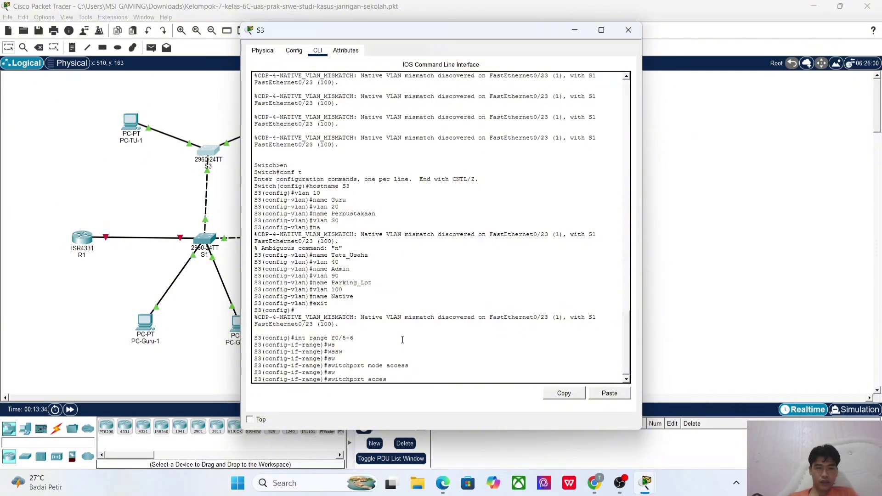
text(s vlan 30)
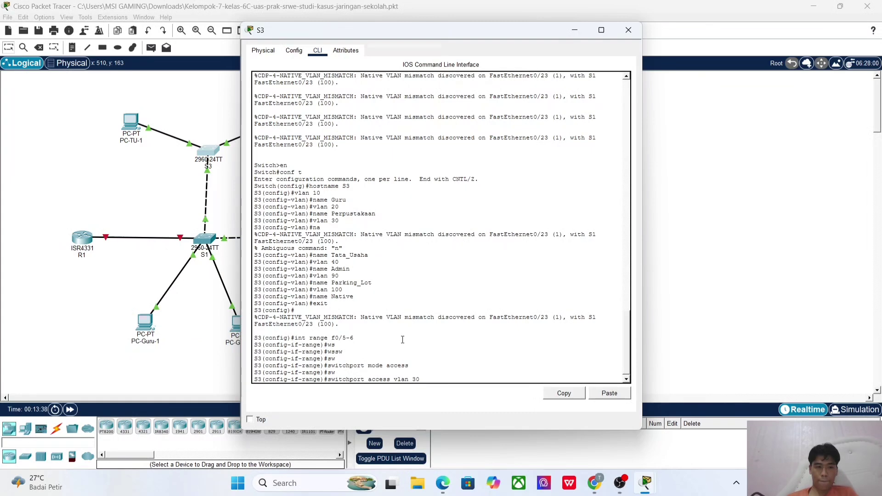
key(Return)
text(e)
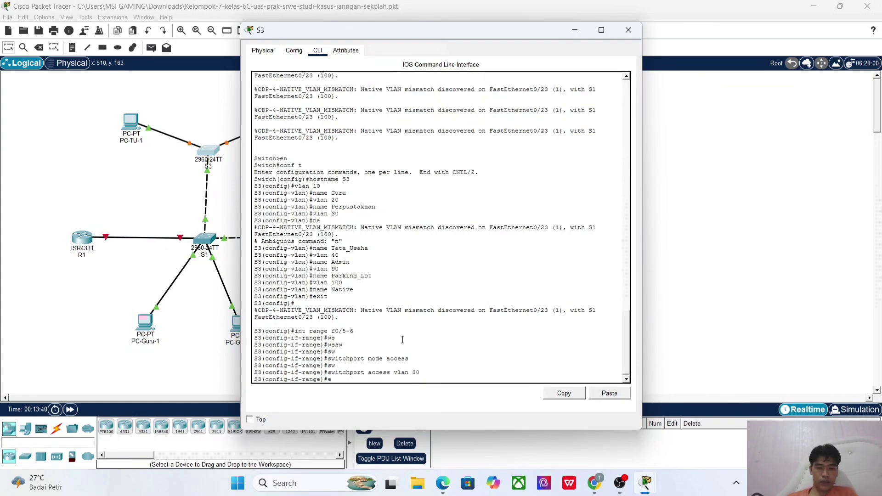
text(xit)
key(Return)
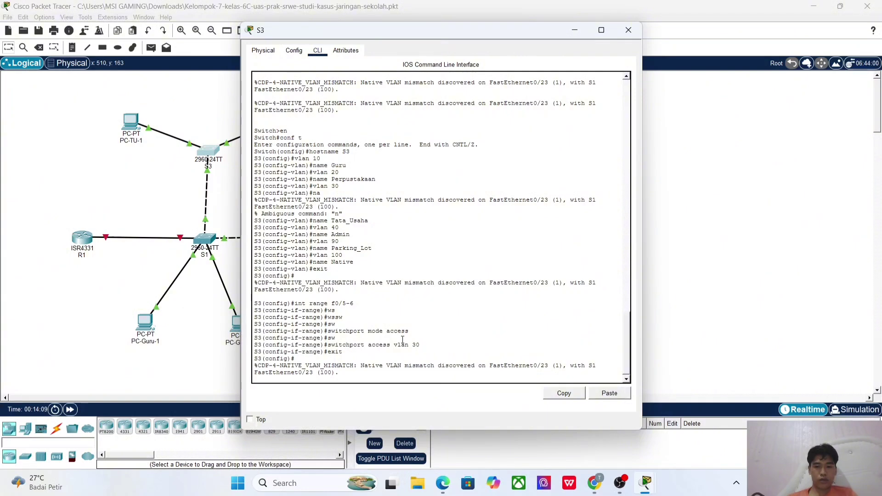
- Enter interface configuration for S3's unused ports f0/1-4, f0/7-22, f0/24 and g0/1-2 as one range
key(Return)
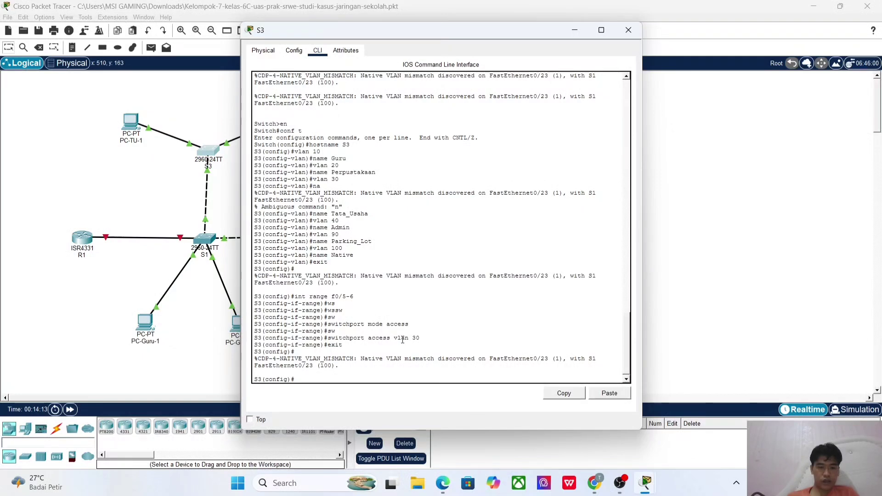
text(int range f)
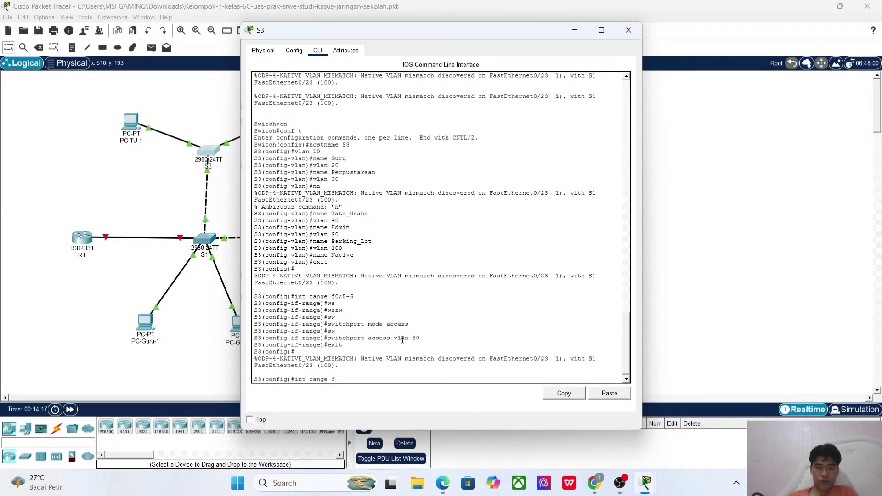
text(0/1-4,)
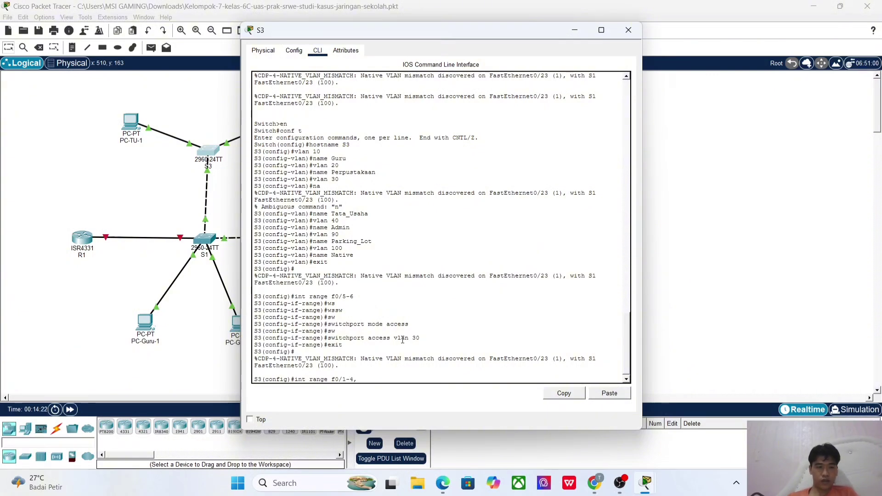
text( f0/7-24)
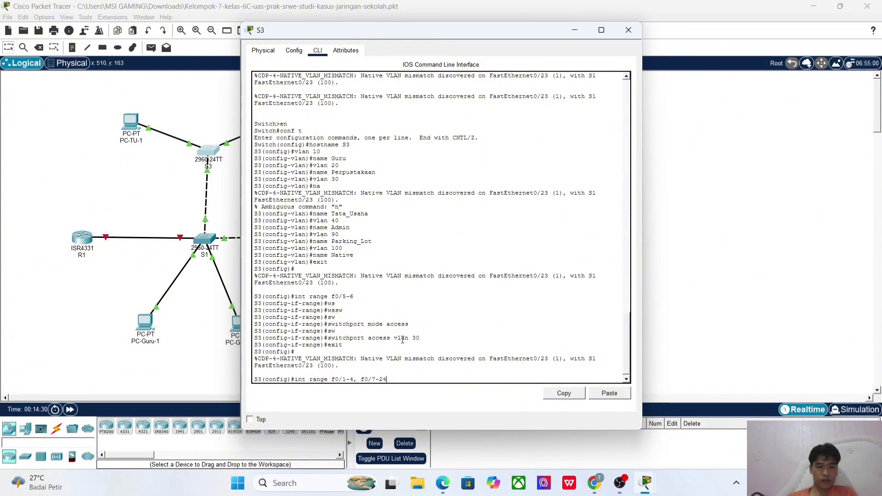
text(, g0/1-2)
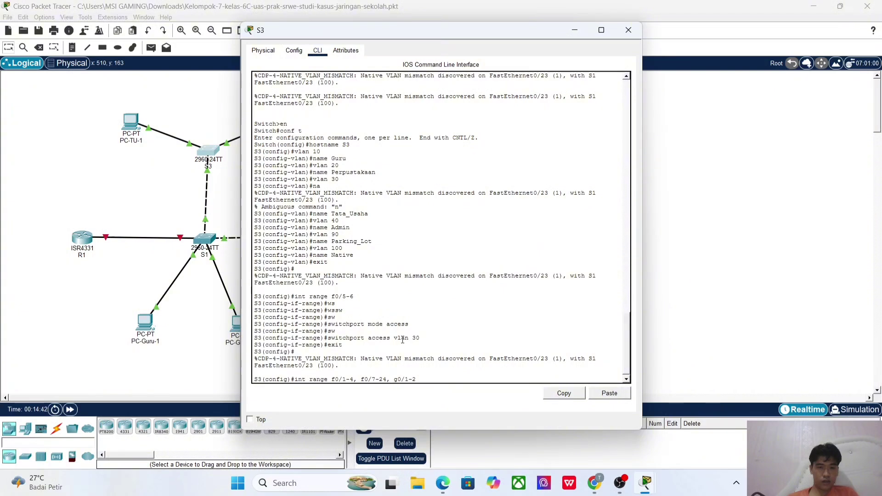
key(BackSpace)
text(2)
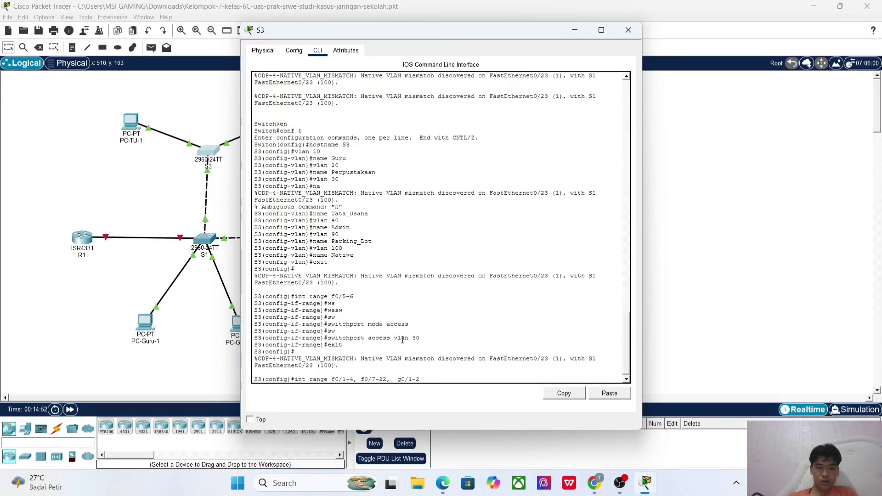
text(f0/)
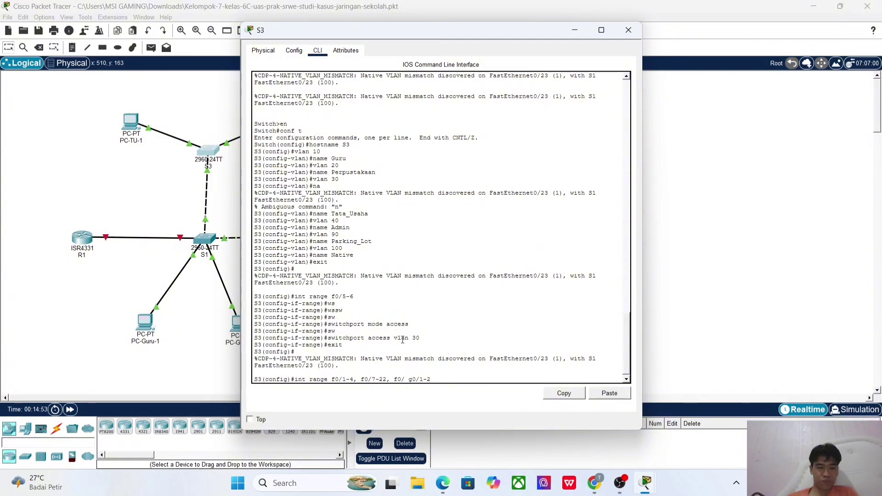
text(24,)
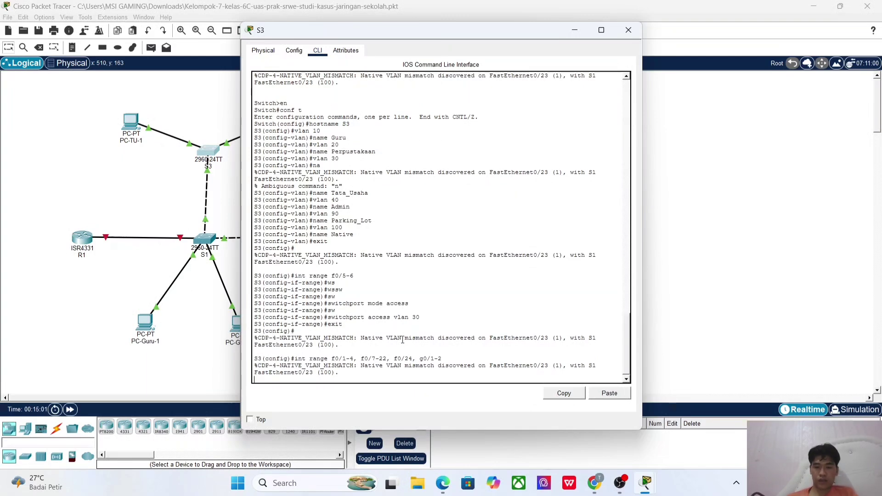
key(Return)
key(Up)
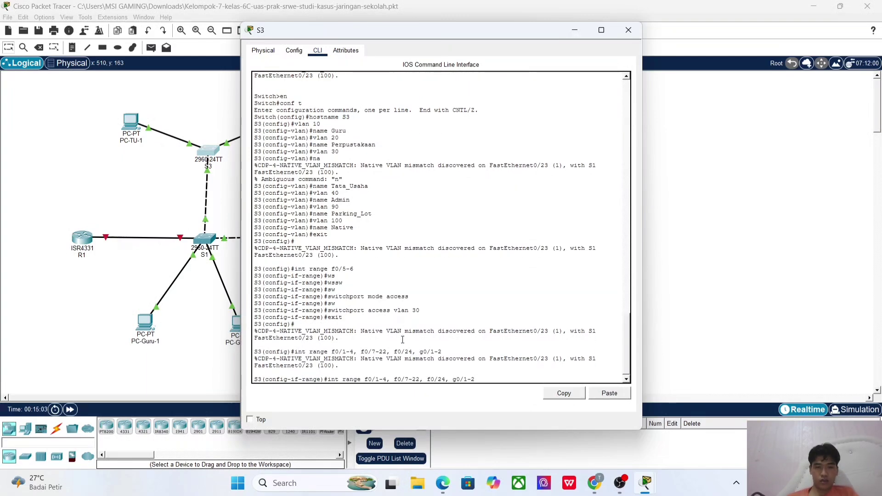
key(Return)
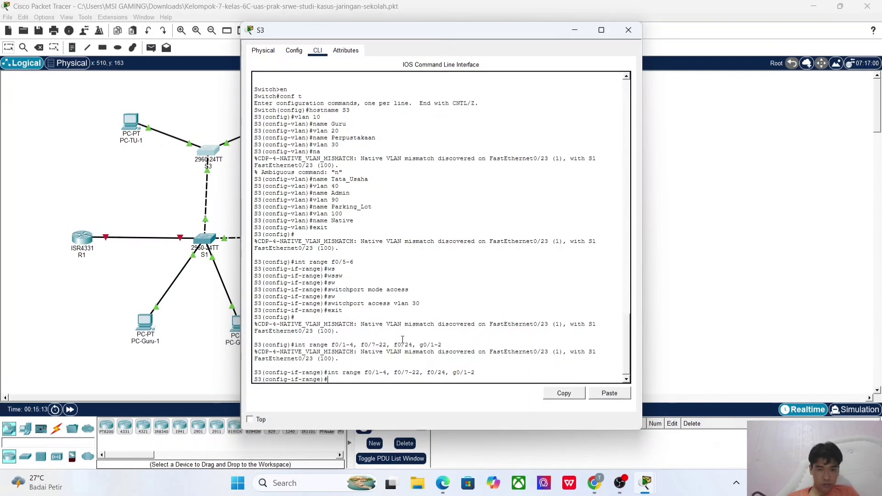
- Set the selected range of unused ports on S3 to switchport mode access
text(sw)
key(Tab)
text(mod)
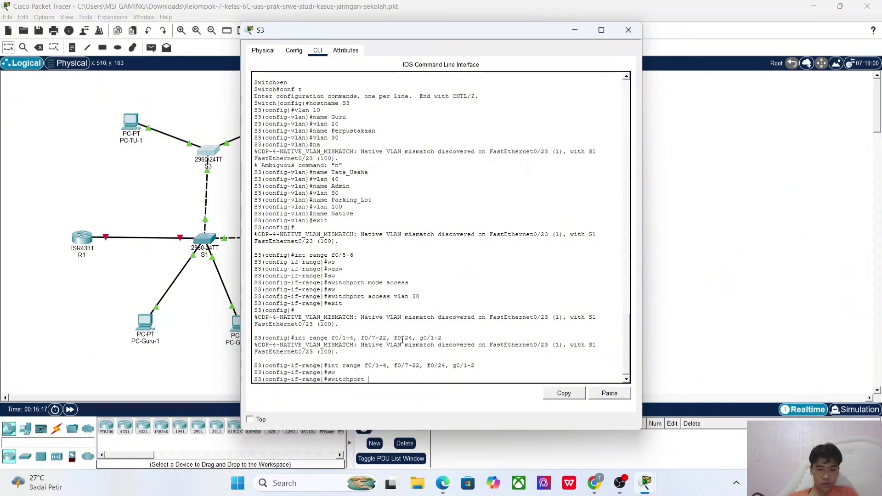
text(e access)
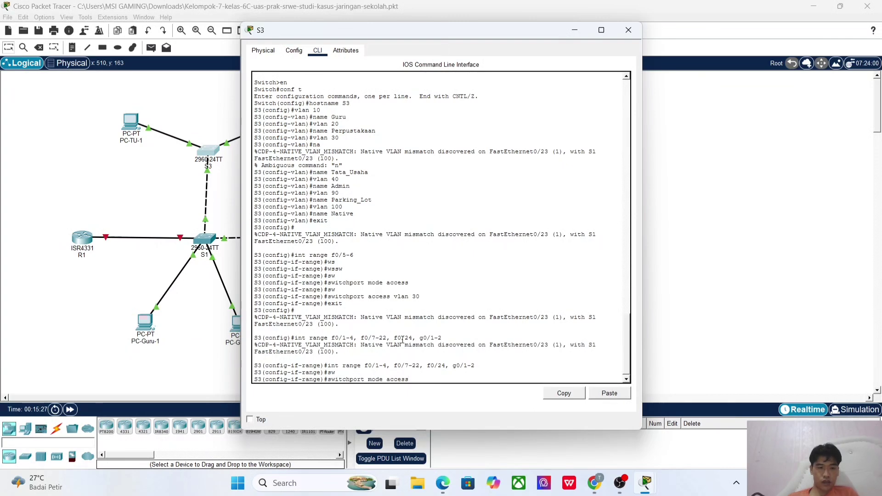
text(vlan 90)
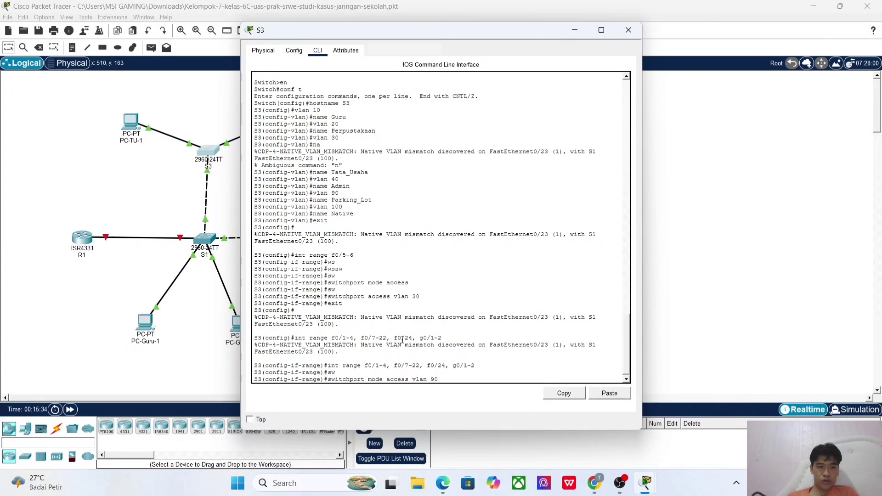
key(BackSpace)
key(BackSpace)
key(BackSpace)
key(BackSpace)
key(BackSpace)
key(Return)
- Assign the unused port range on S3 to access VLAN 90
text(s)
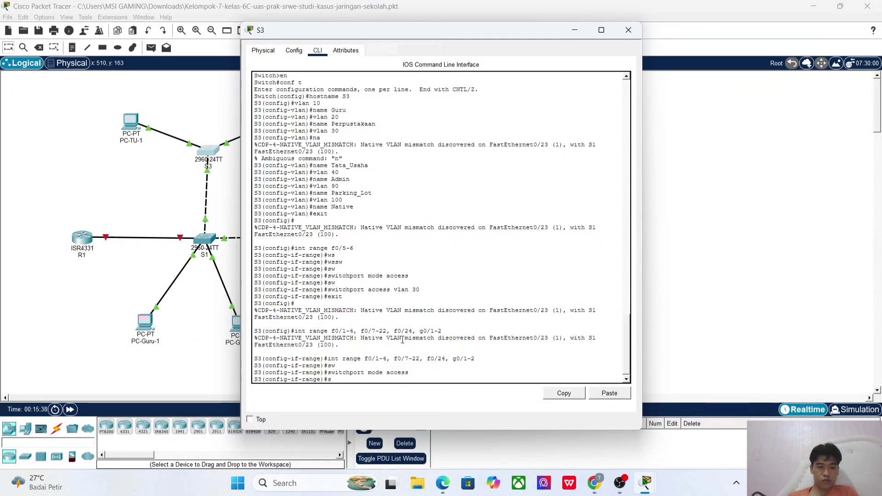
text(w)
key(Tab)
text(acc)
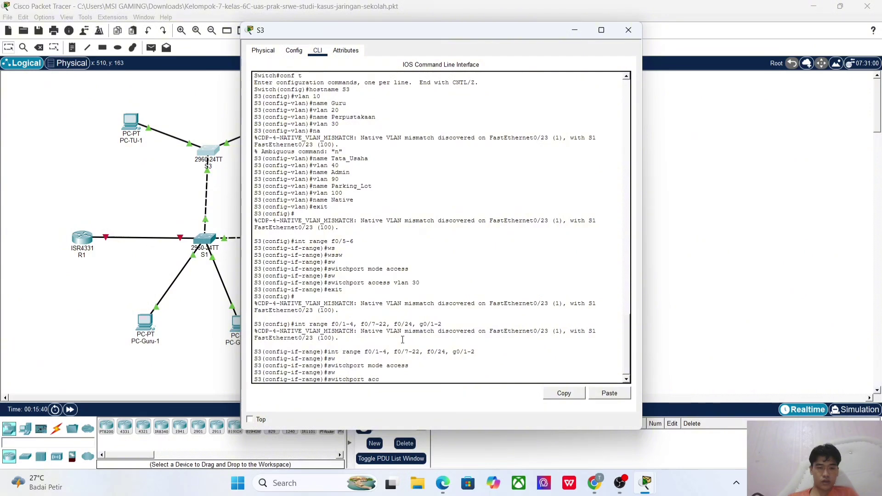
text(ess vlan 90)
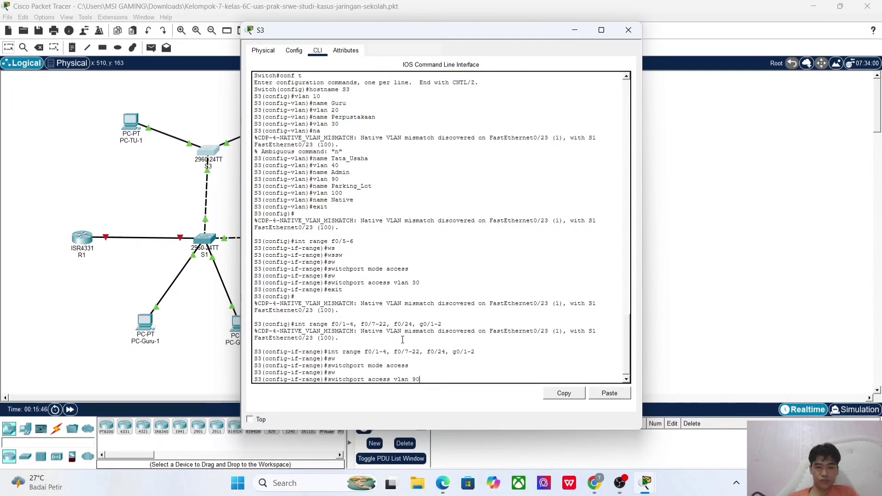
key(Return)
- Shut down the unused port range on S3 and return to global configuration mode
text(s)
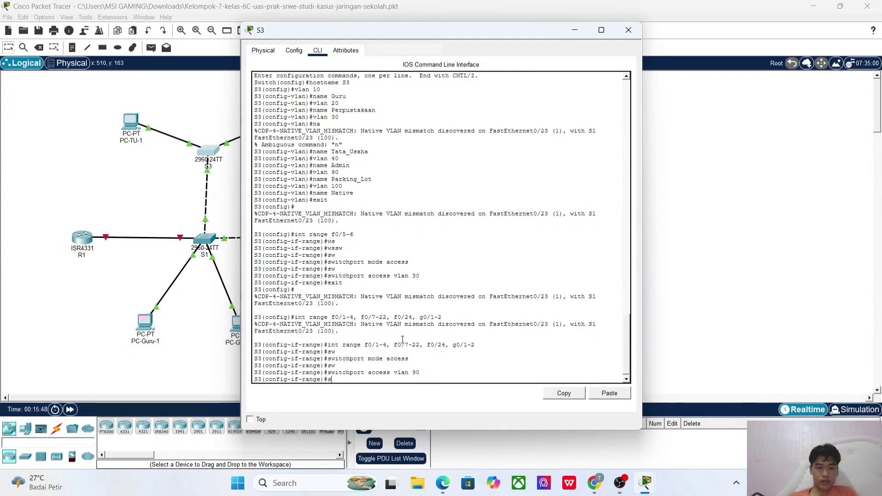
text(hutdown)
key(Return)
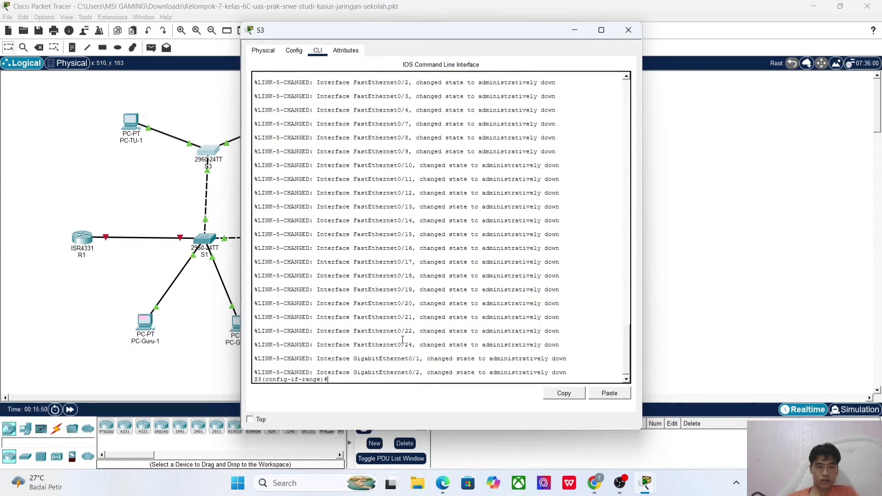
text(exit)
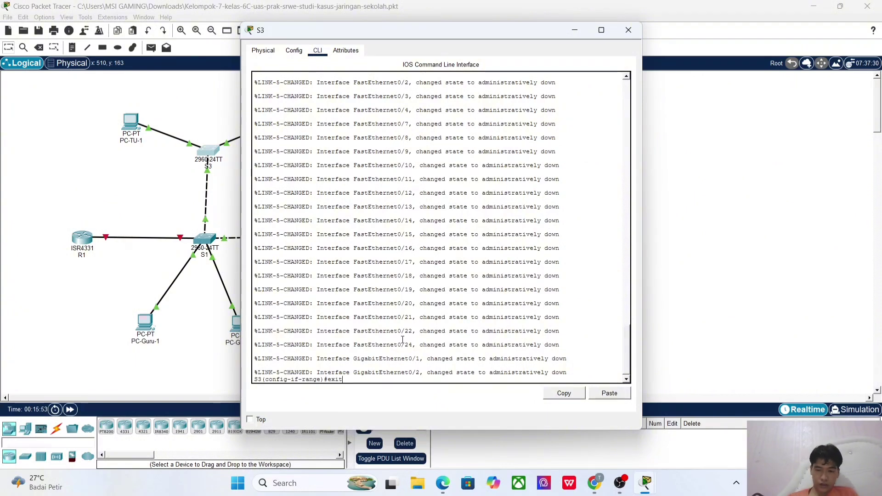
key(Return)
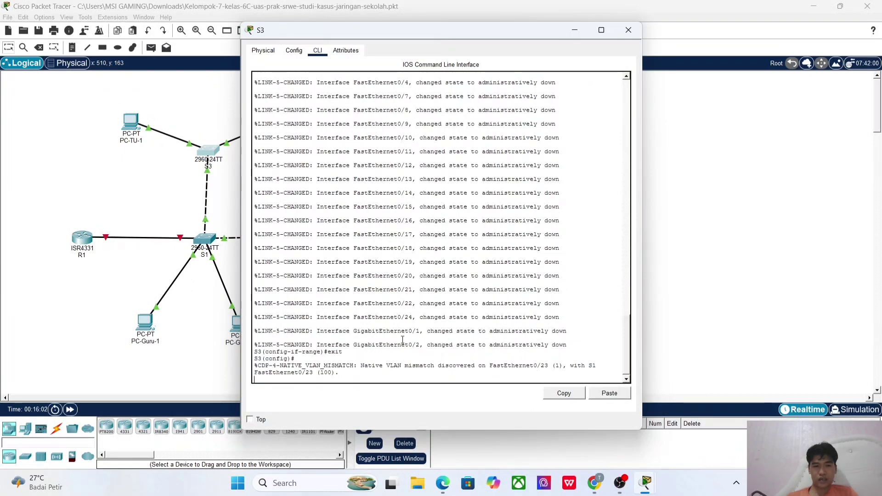
key(Return)
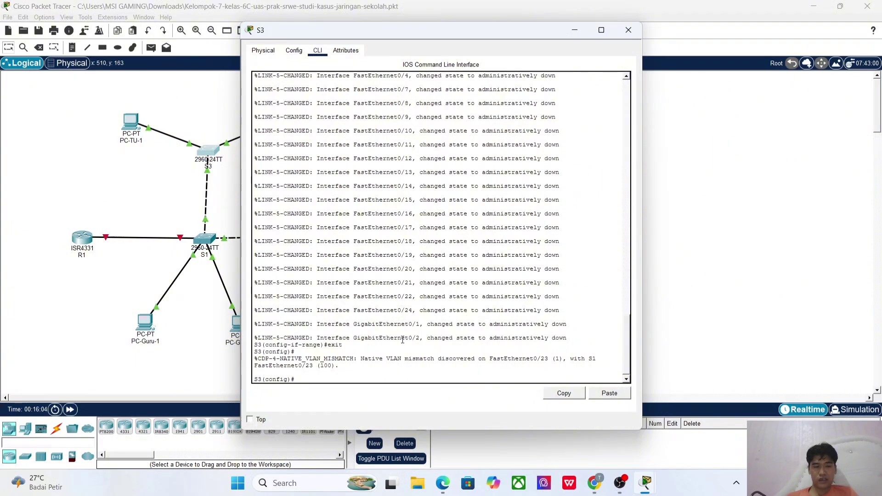
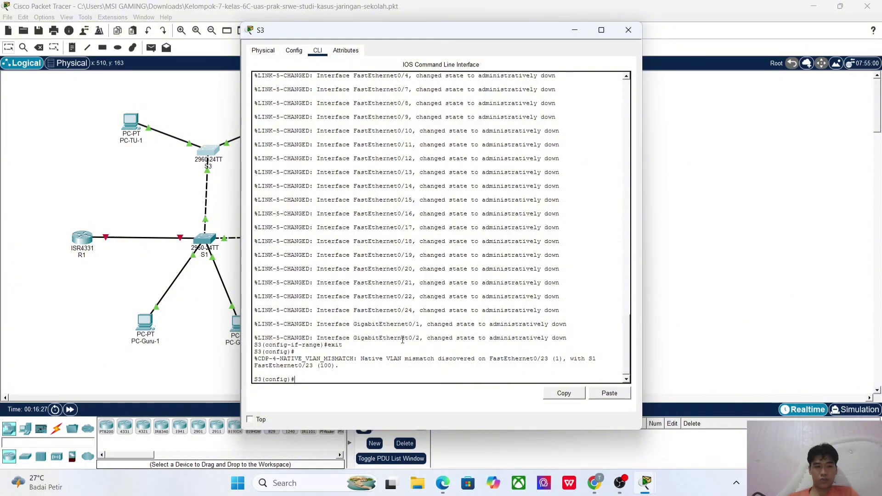
- Enter interface f0/23 on S3 and set it to switchport mode trunk
text(int)
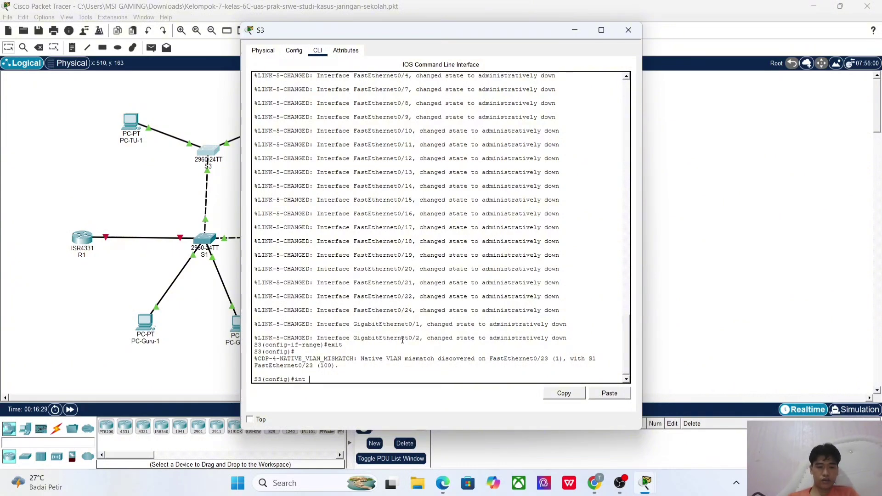
text( f0)
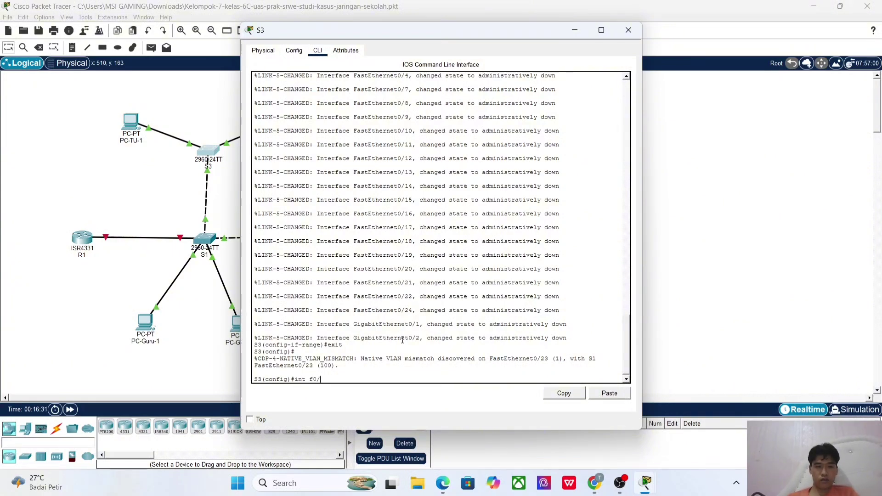
text(/23)
key(Return)
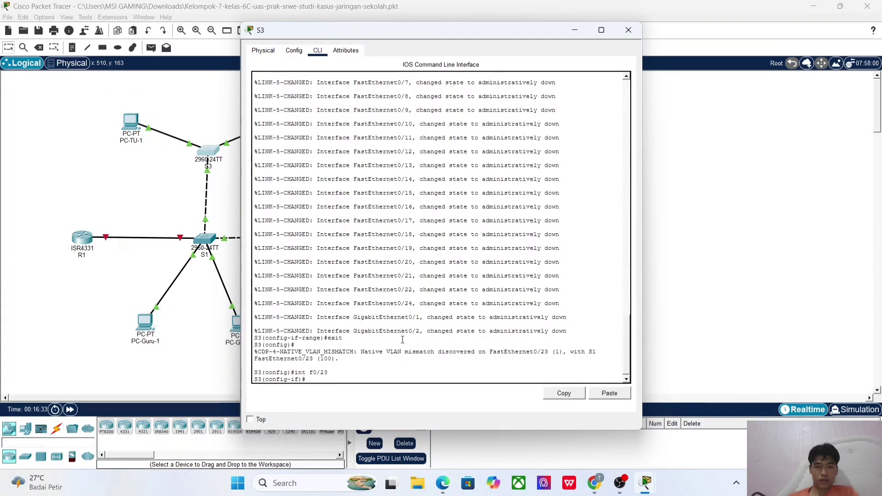
text(sw)
key(Tab)
text(mode tru)
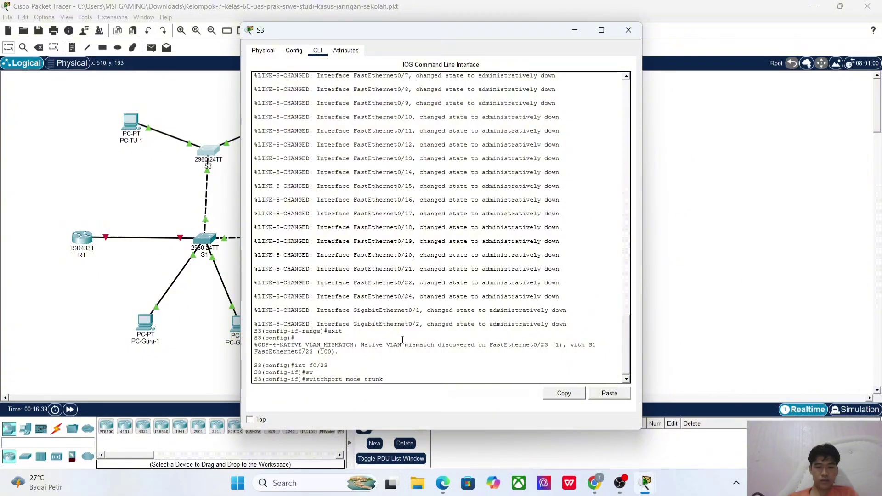
text(nk)
key(Return)
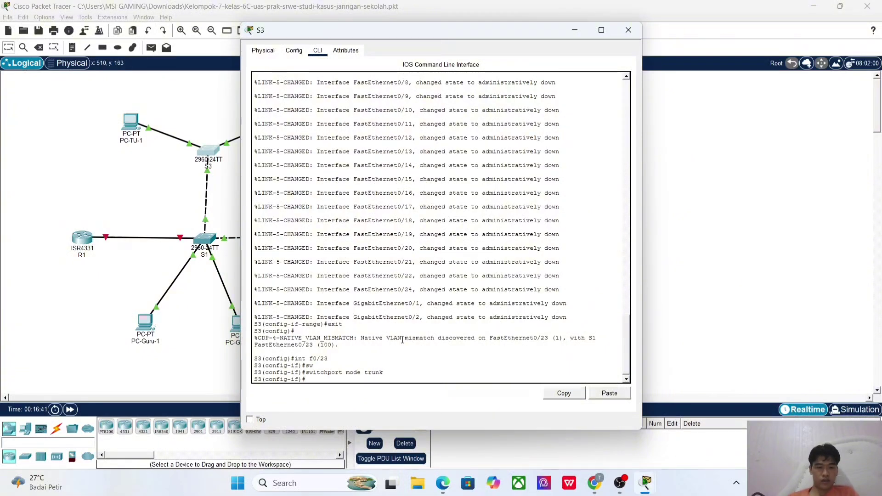
- Set native VLAN 100 on S3's f0/23 trunk and return to global configuration mode
text(sw)
key(Tab)
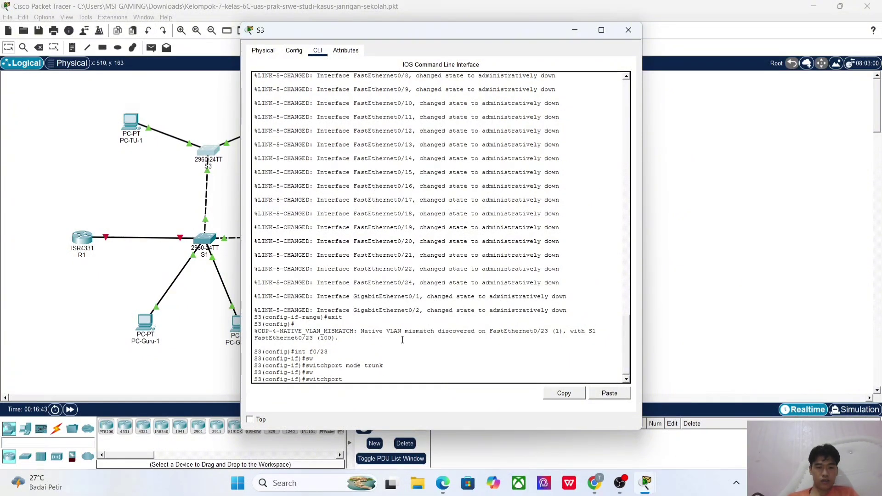
text(trunk native)
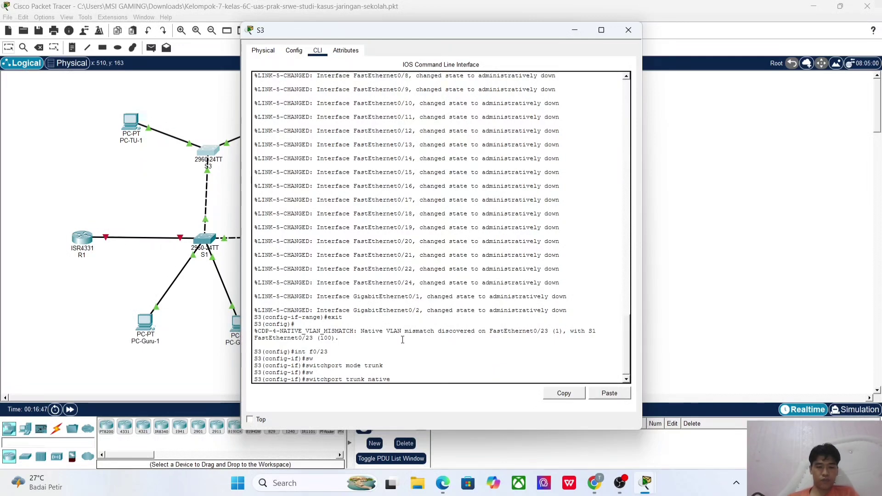
text( vlan 99)
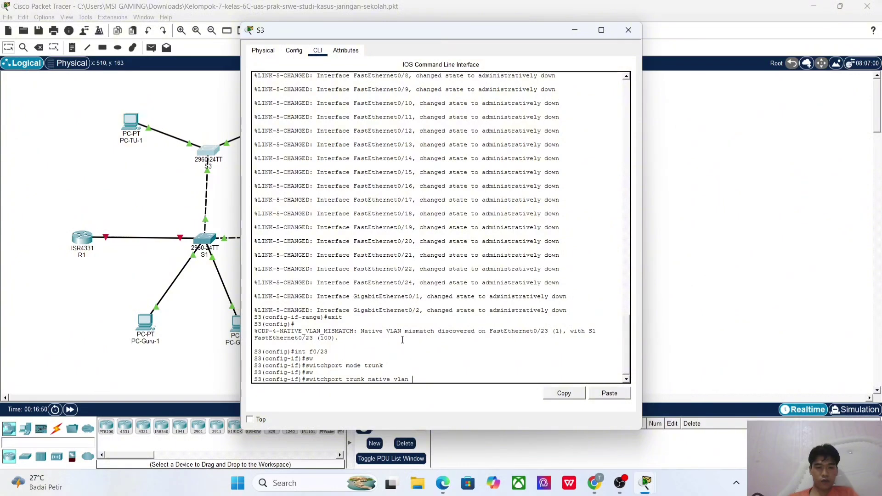
key(BackSpace)
key(BackSpace)
text(100)
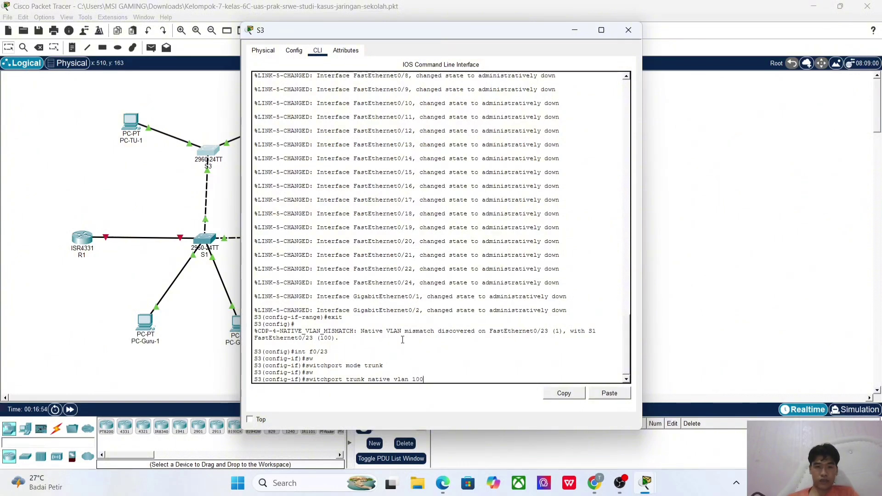
key(Return)
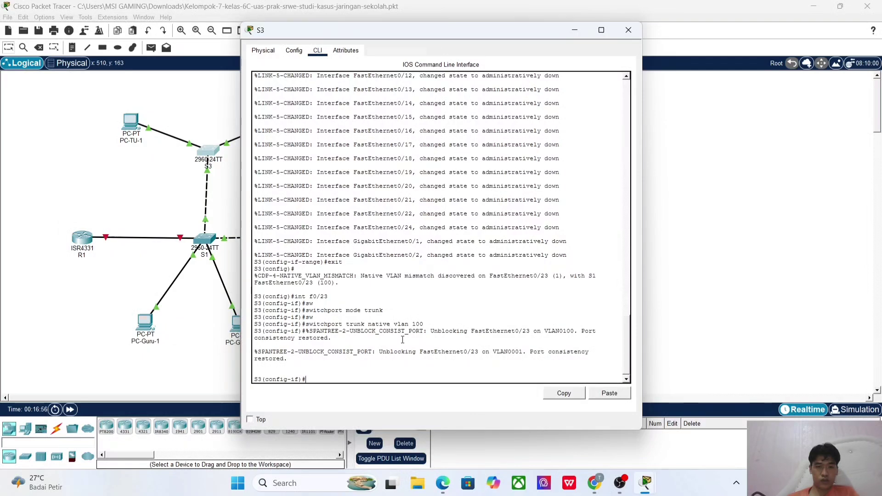
key(Up)
key(Return)
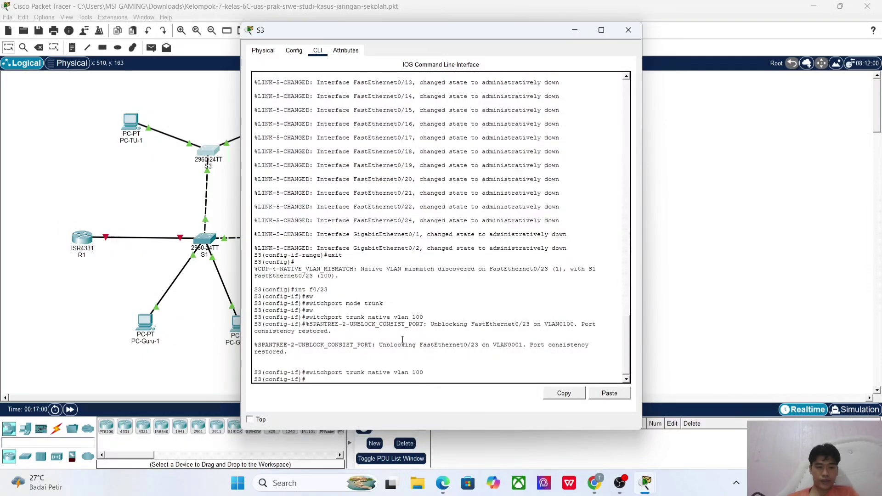
text(exit)
key(Return)
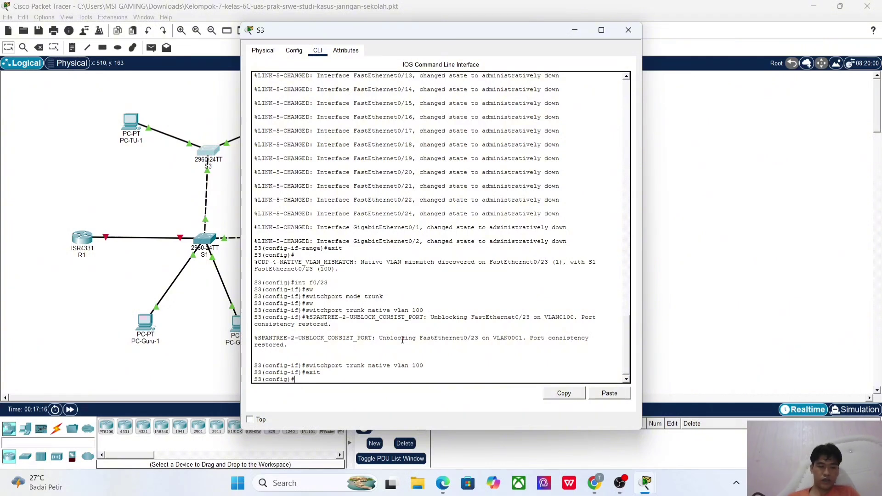
- Enter interface VLAN 10 on S3 and assign it IP address 192.168.11.17 with mask 255.255.255.0
text(int vlan 10)
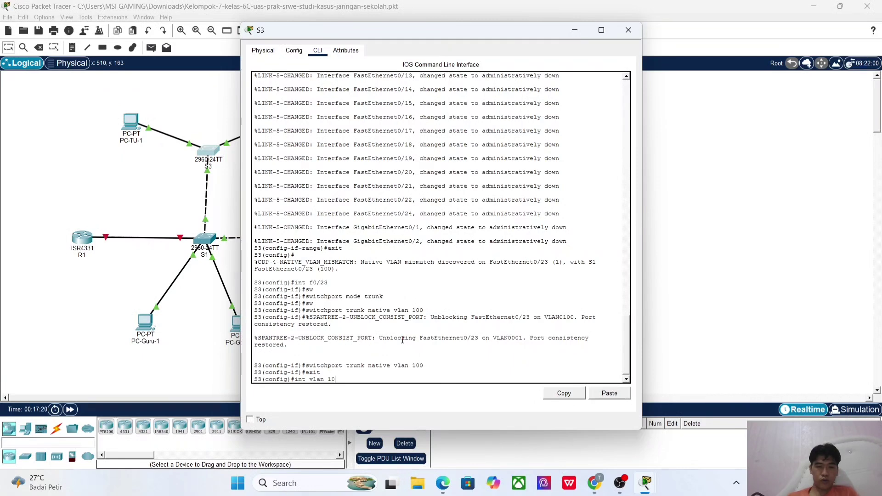
key(Return)
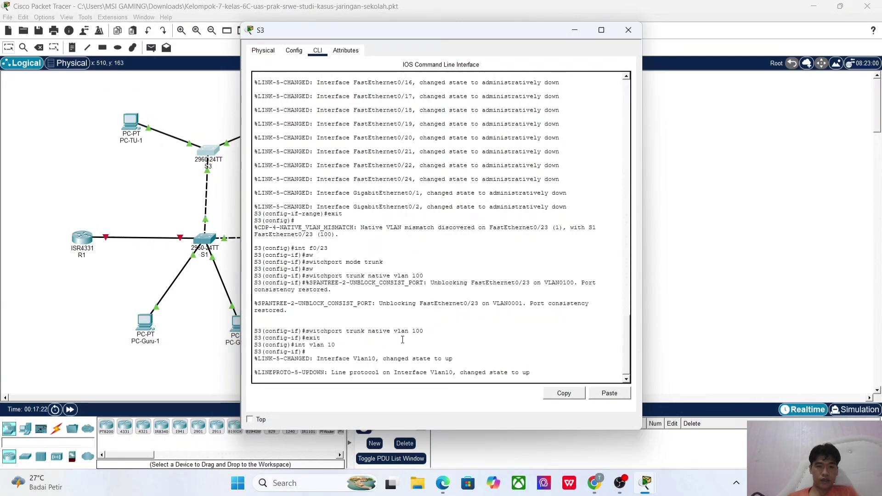
text(ip a)
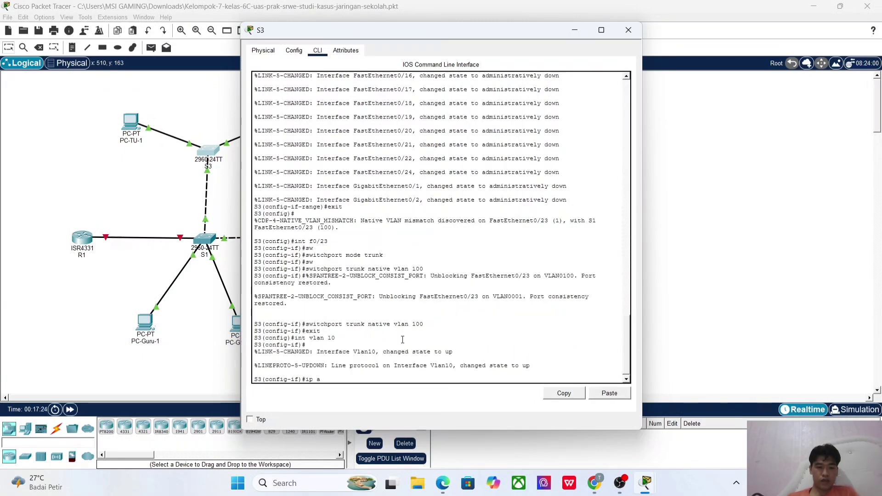
text(dd 192.168)
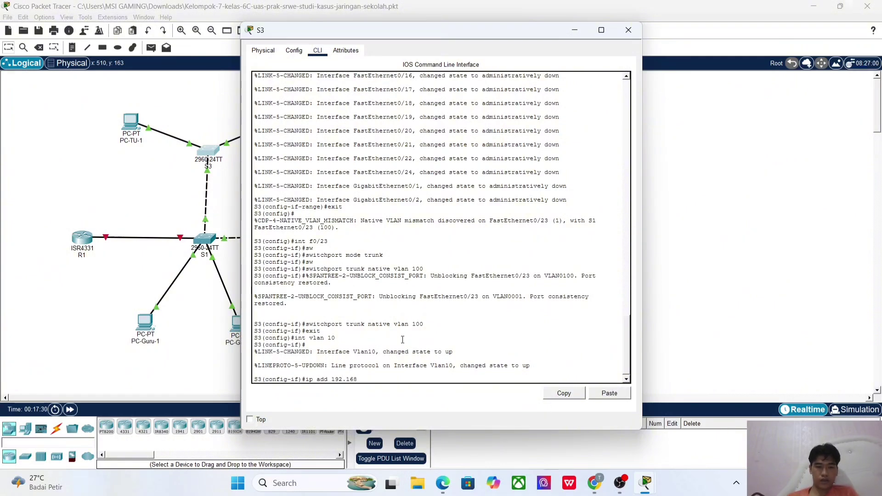
text(.11.17 255.255)
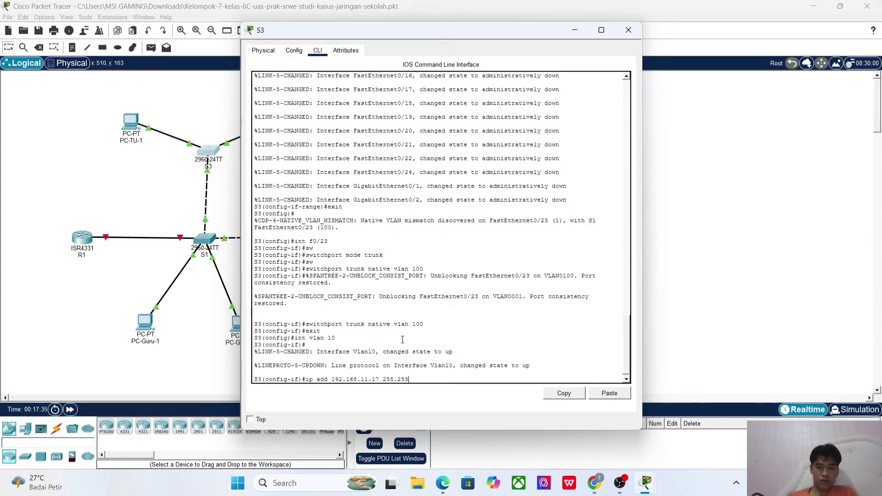
text(.255.0)
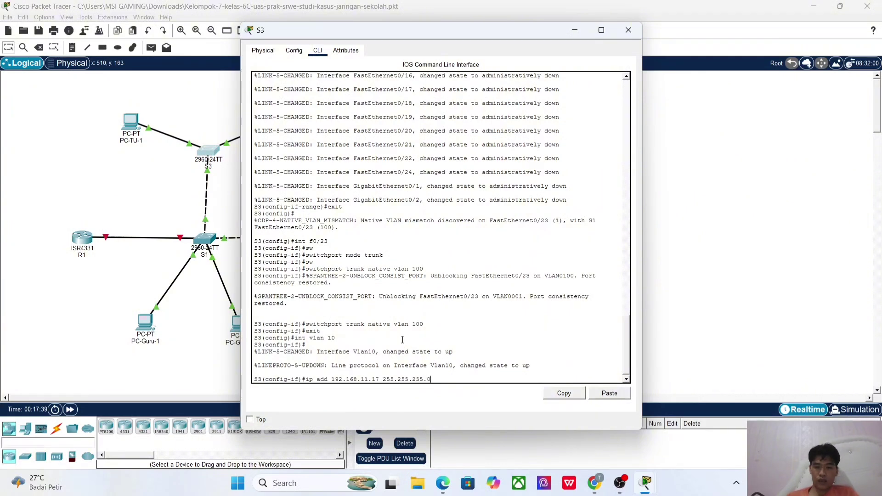
key(Return)
- Enable the VLAN 10 interface on S3 with no shutdown and return to global configuration mode
text(no)
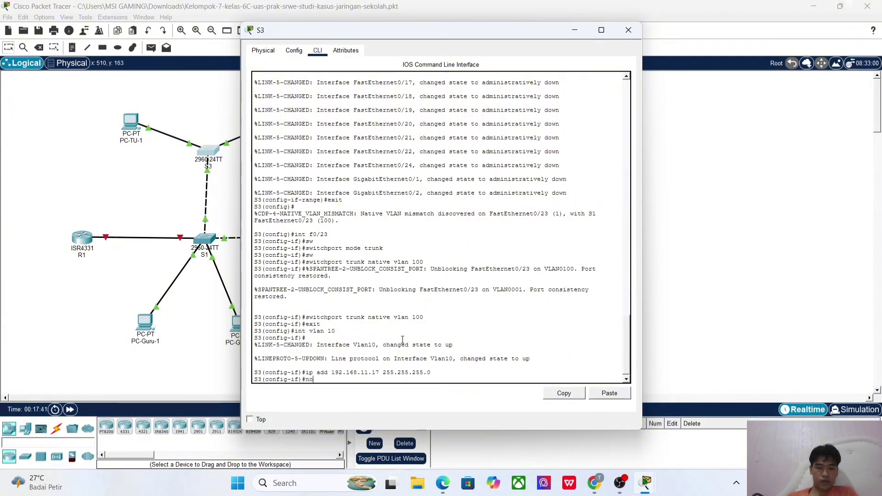
text( sh)
key(Return)
text(exit)
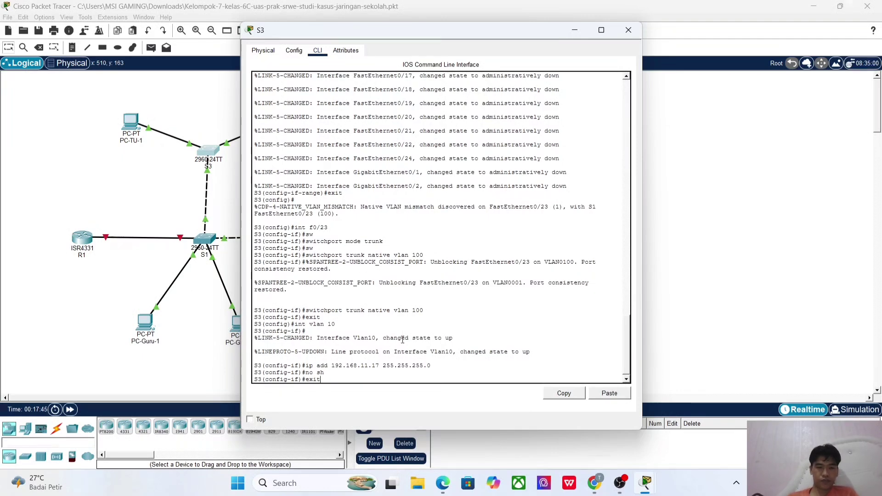
key(Return)
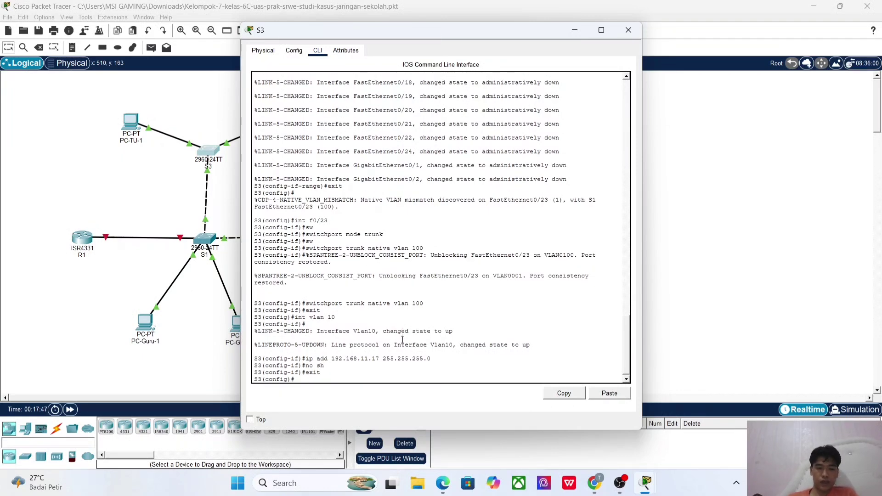
- Set S3's default gateway to 192.168.11.1
text(ip defa)
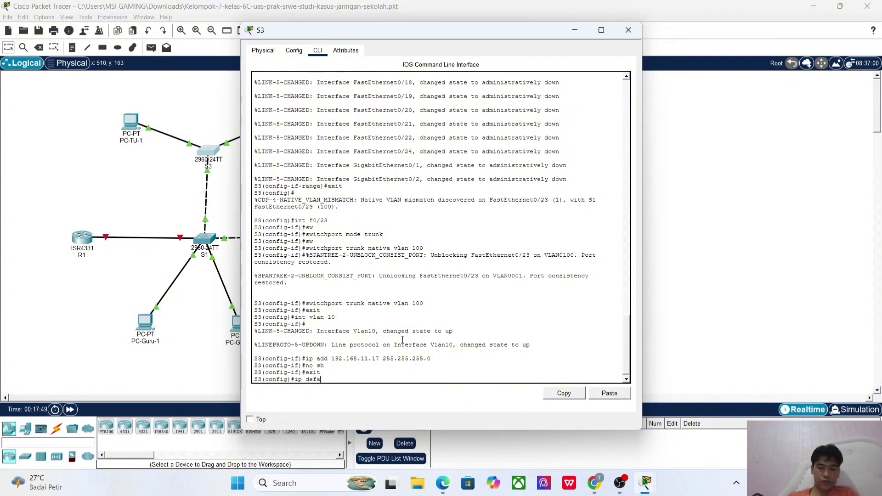
text(ult-gateway)
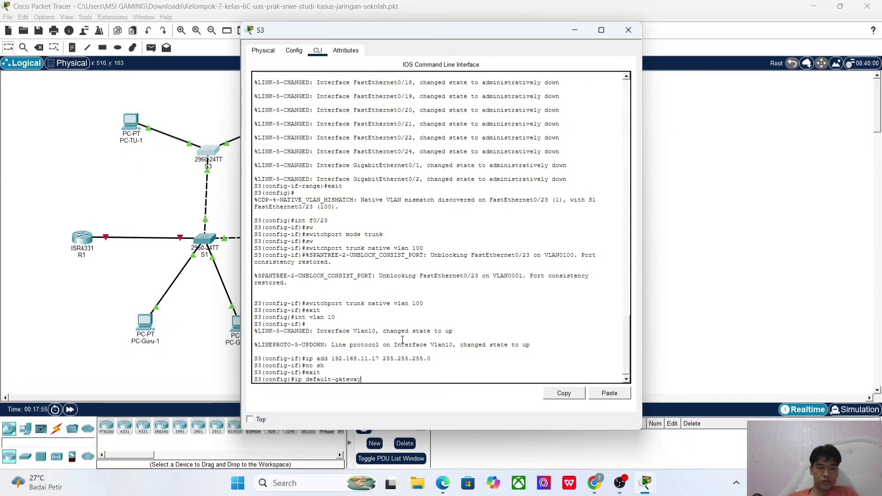
text( 192.168.11.1)
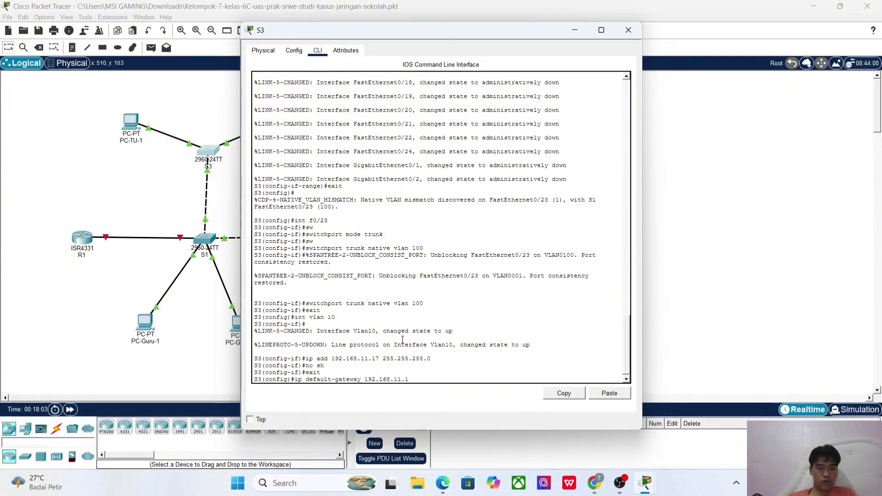
key(Return)
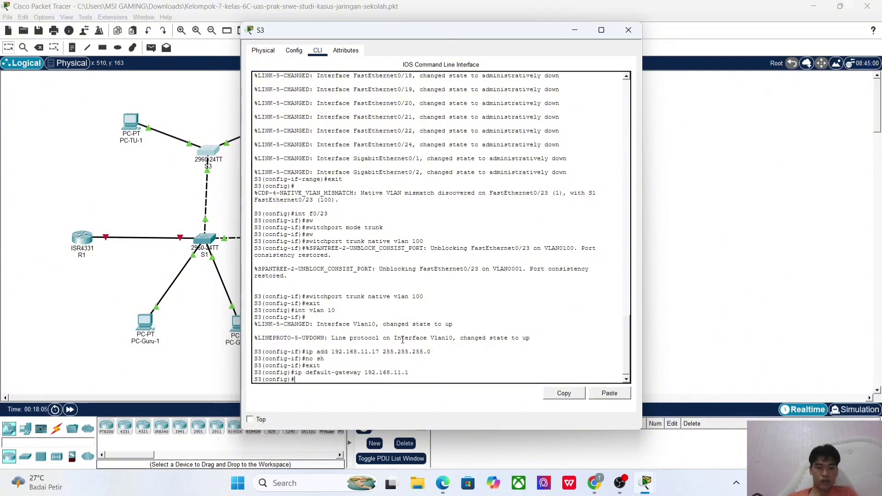
- Leave configuration mode on S3, save the configuration with write memory, and minimize the S3 window
text(end)
key(Return)
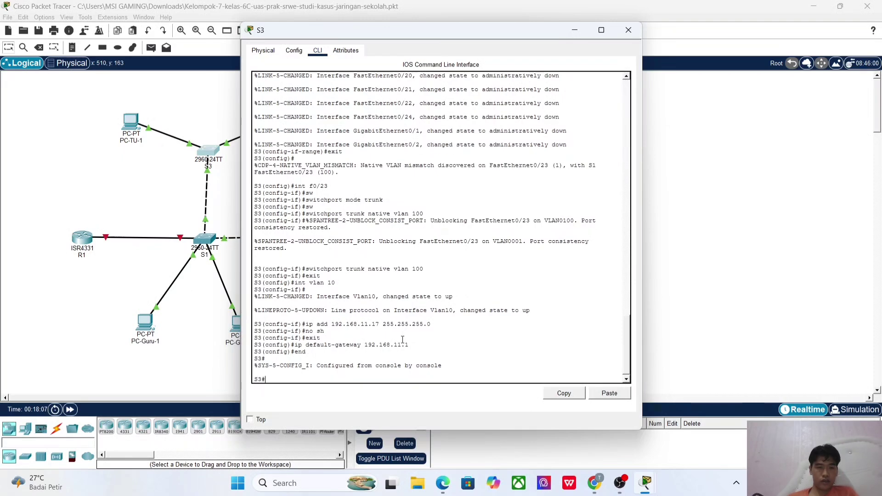
text(write )
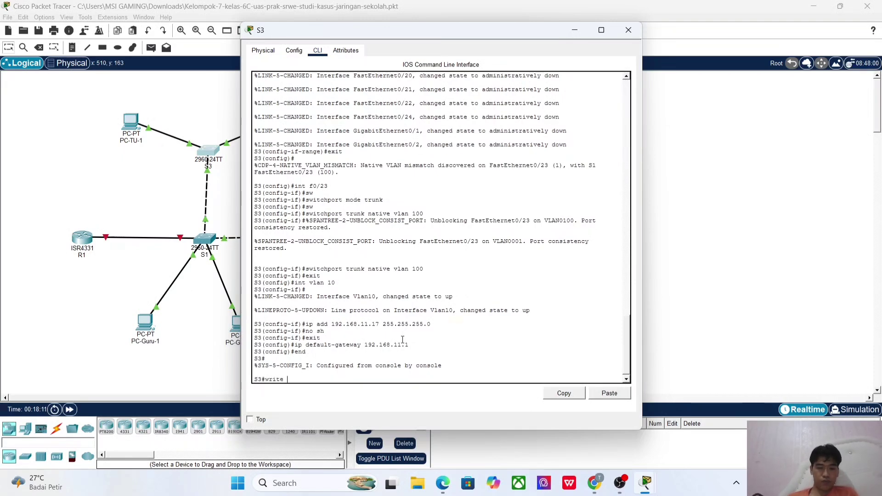
text(memory)
key(Return)
text(\)
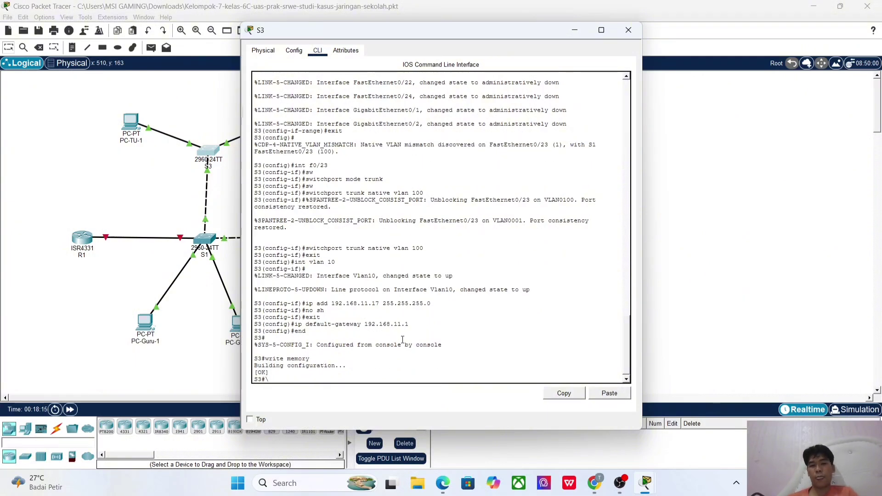
key(BackSpace)
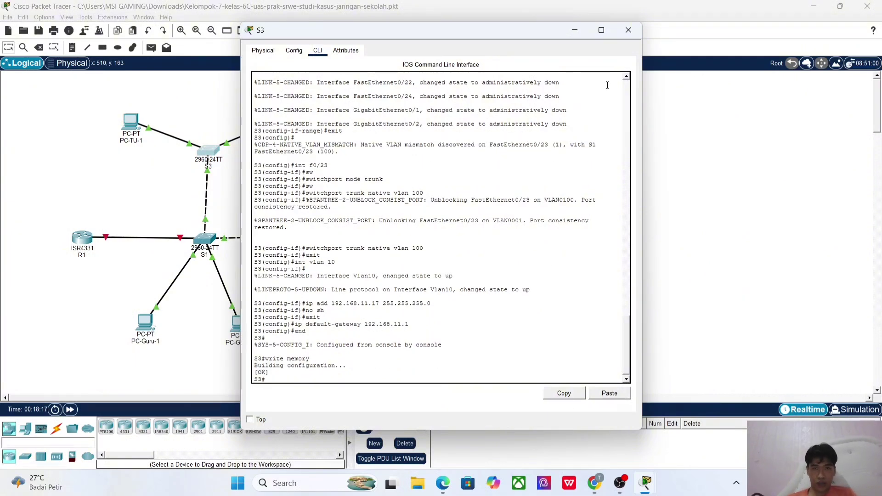
click(573, 30)
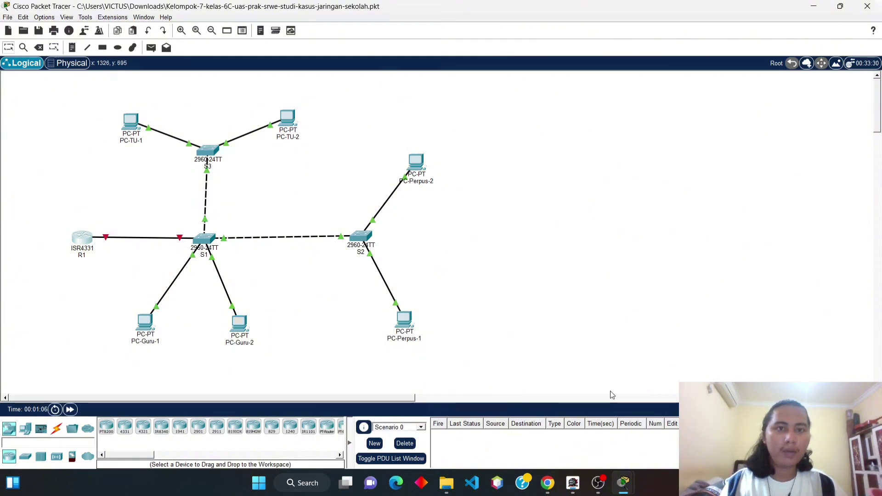
- Bring up router R1's command line and enter global configuration mode through privileged mode
mouse_move(625, 481)
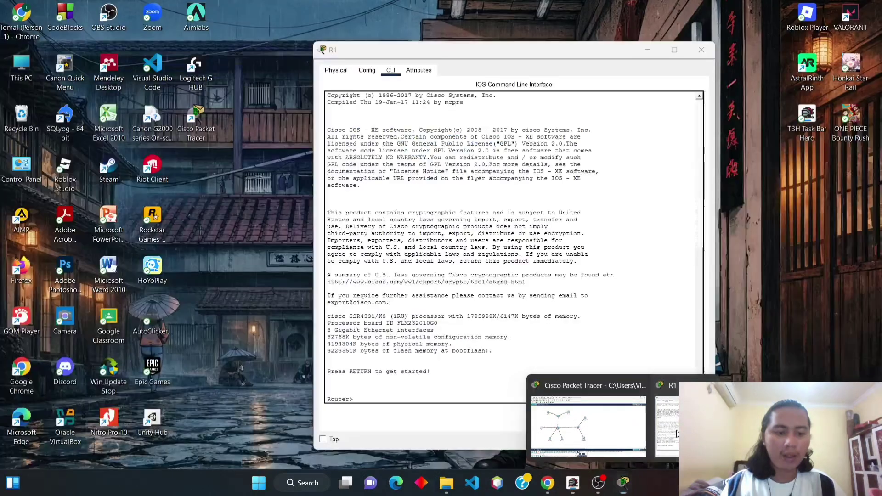
click(669, 431)
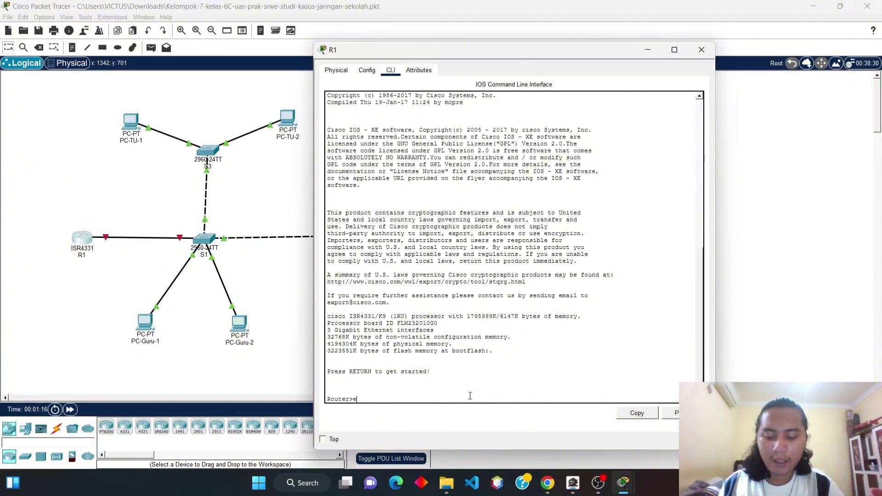
text(nable)
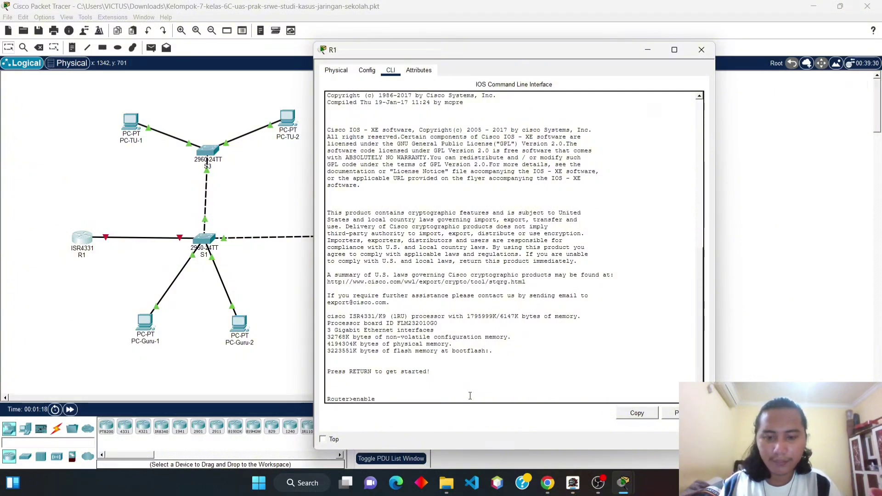
key(Return)
text(c)
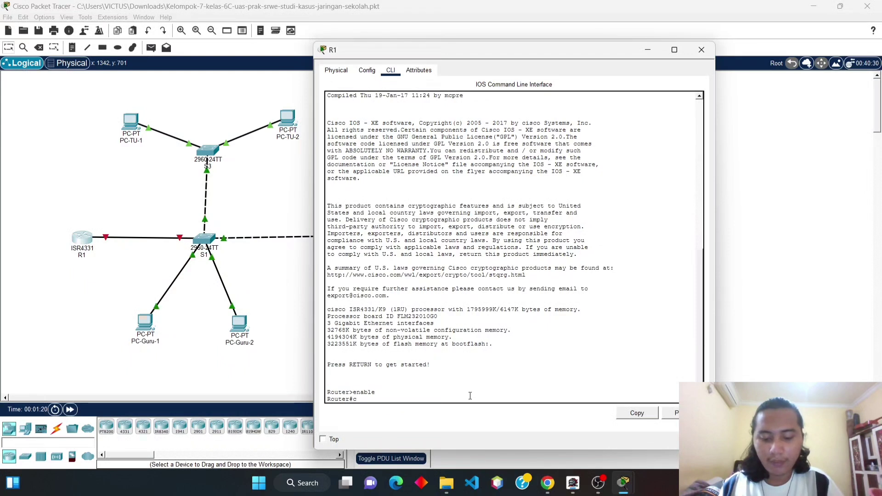
text(onf t)
key(Return)
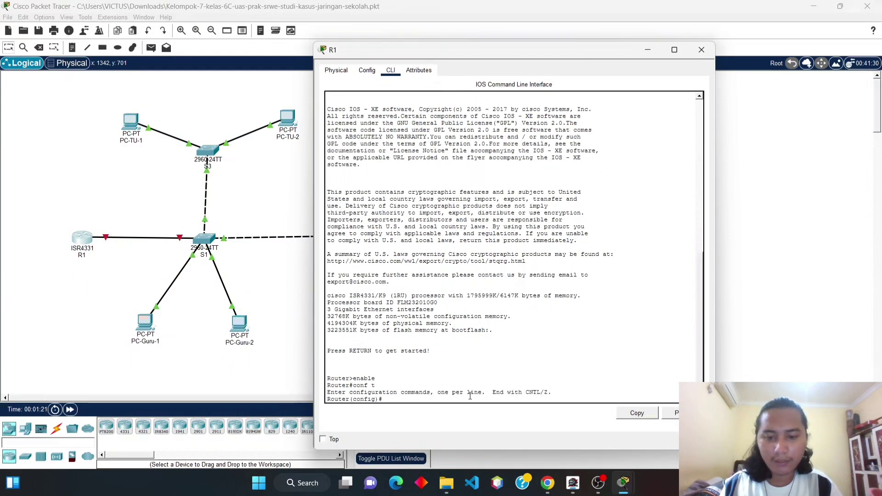
- Set the router's hostname to R1
text(H)
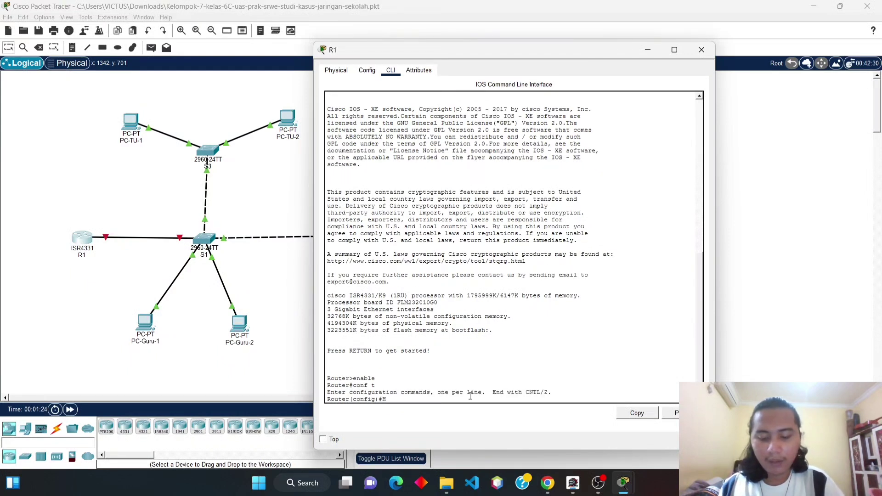
text(ostname )
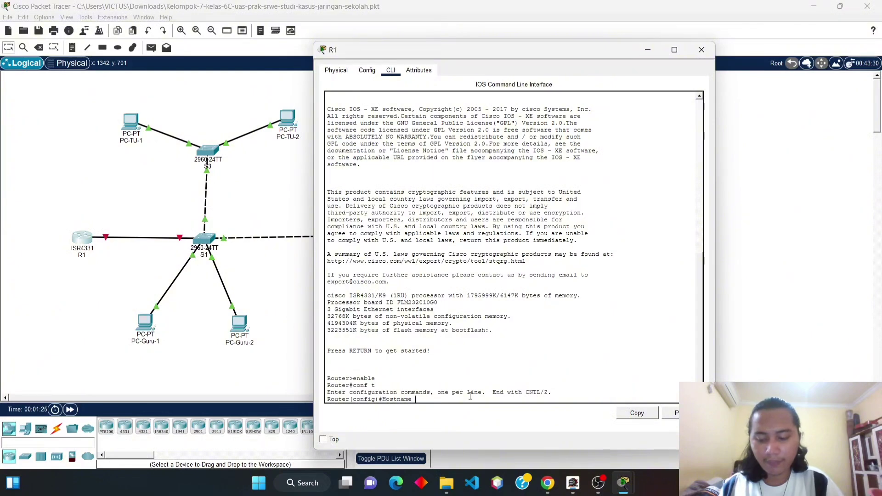
text(R)
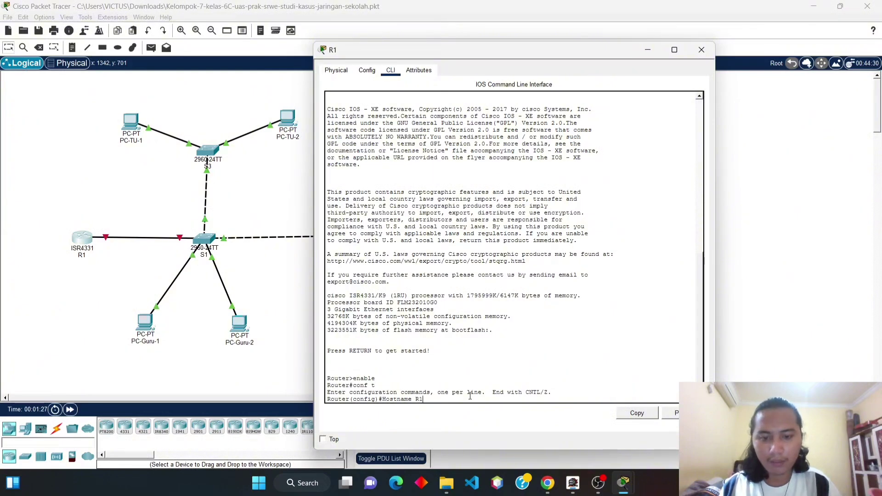
text(1)
key(Return)
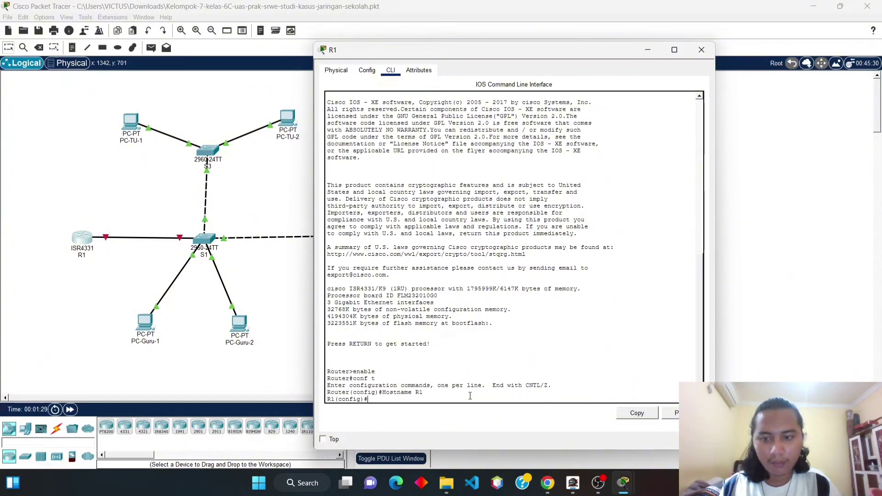
- Enable R1's interface g0/0/1 with no shutdown and return to global configuration mode
text(inter)
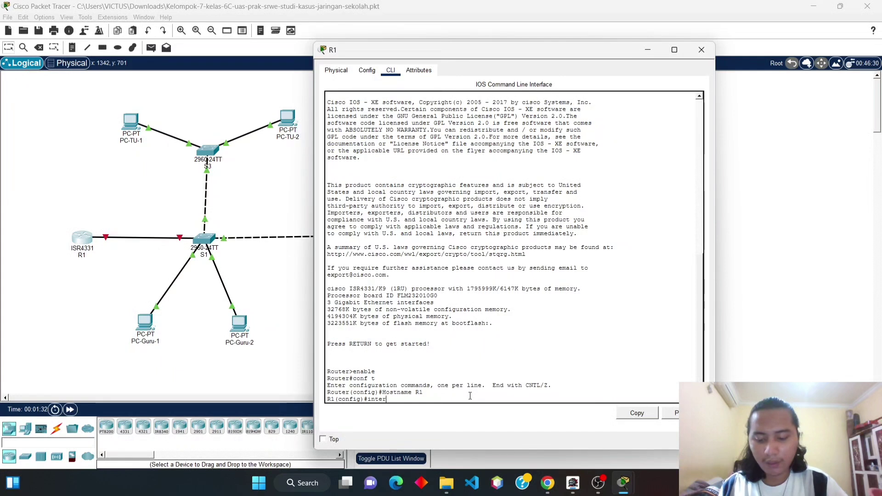
text(face g)
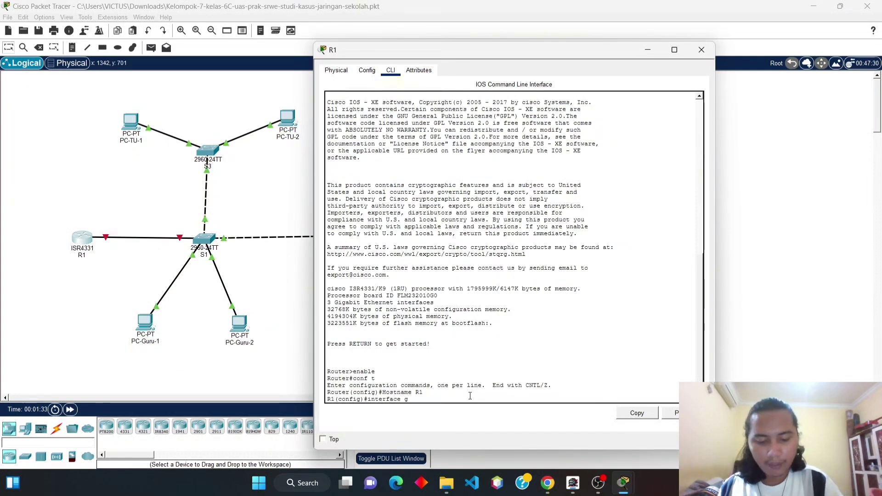
text(0/0/)
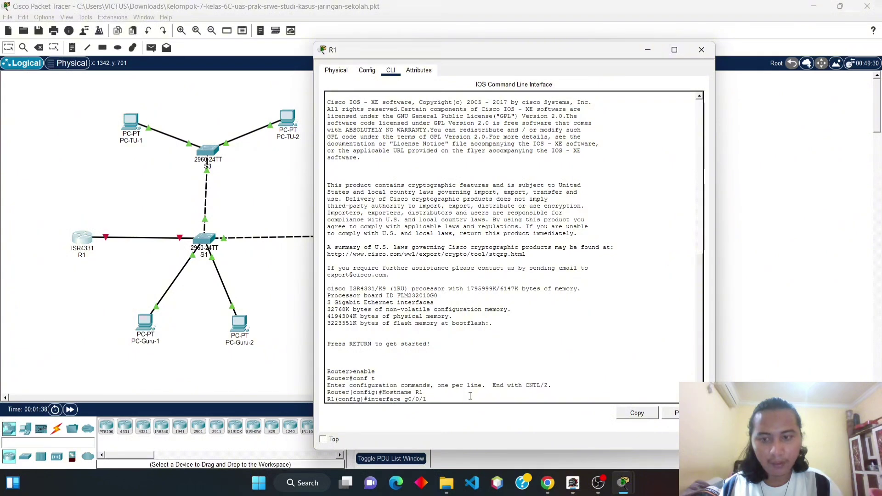
key(Return)
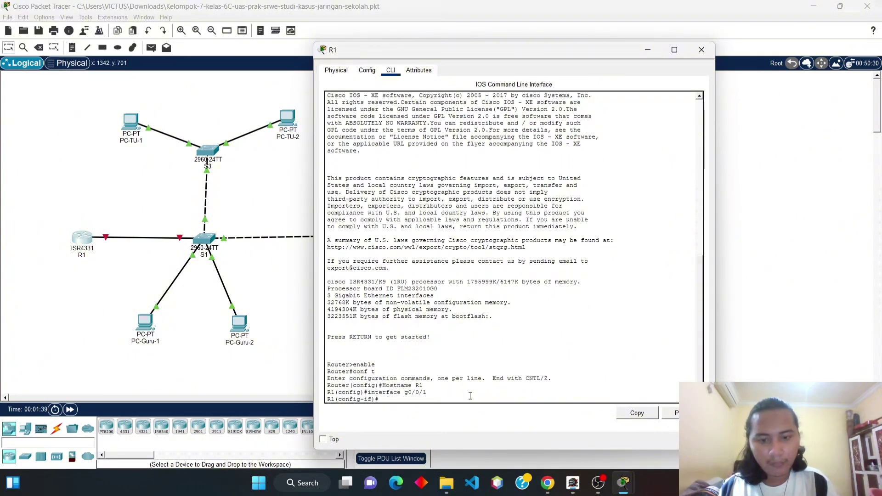
text(no shut)
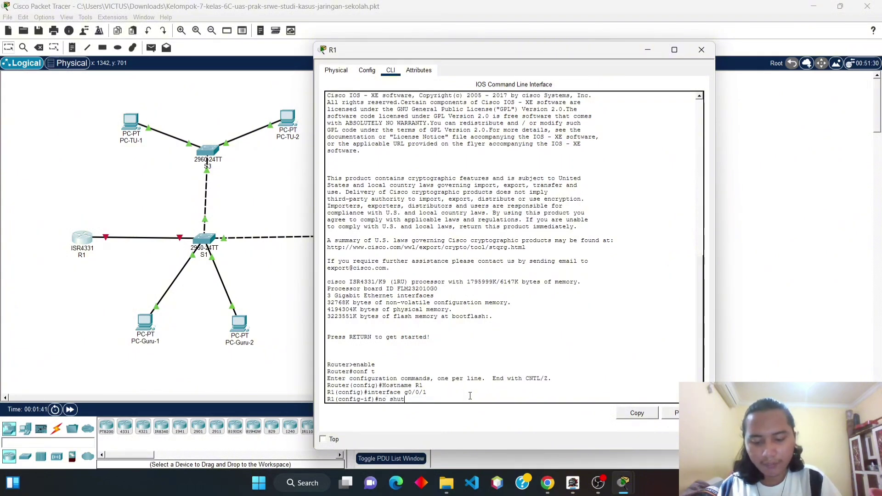
text(down)
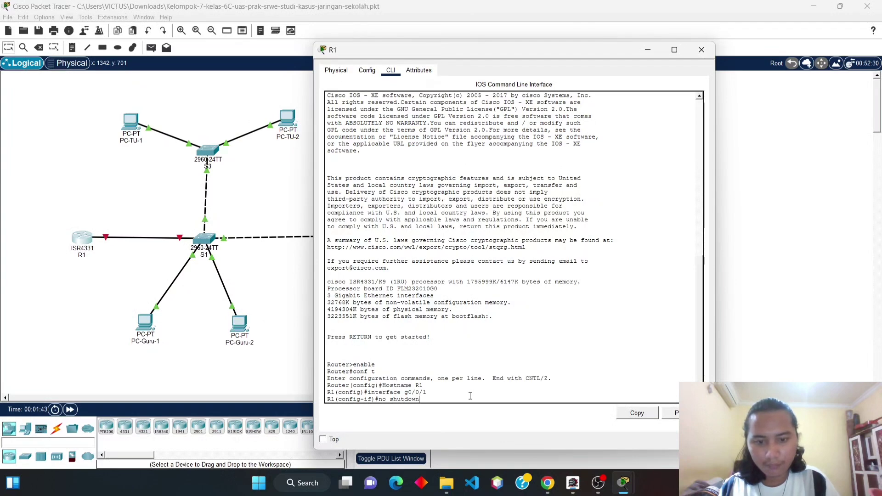
key(Return)
key(Return)
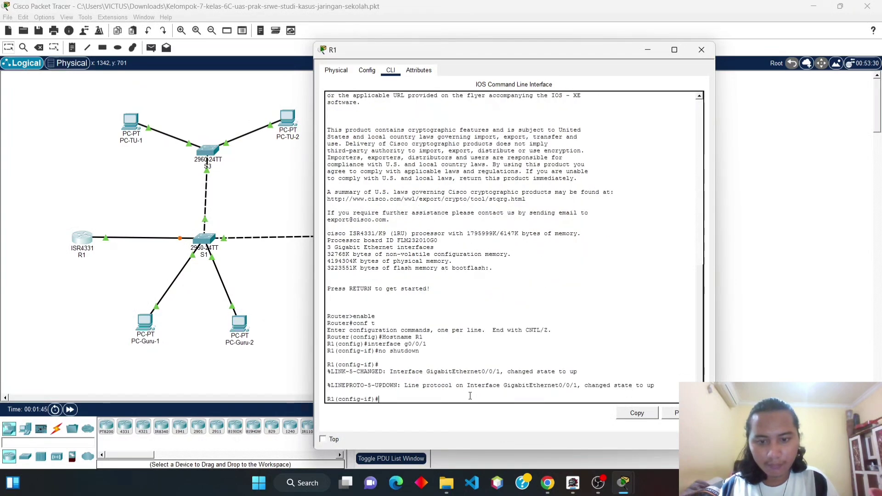
text(e)
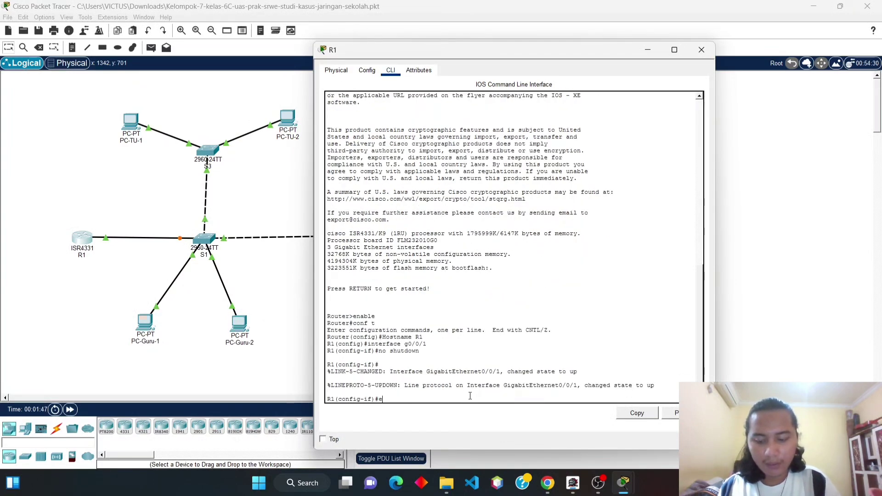
text(xit)
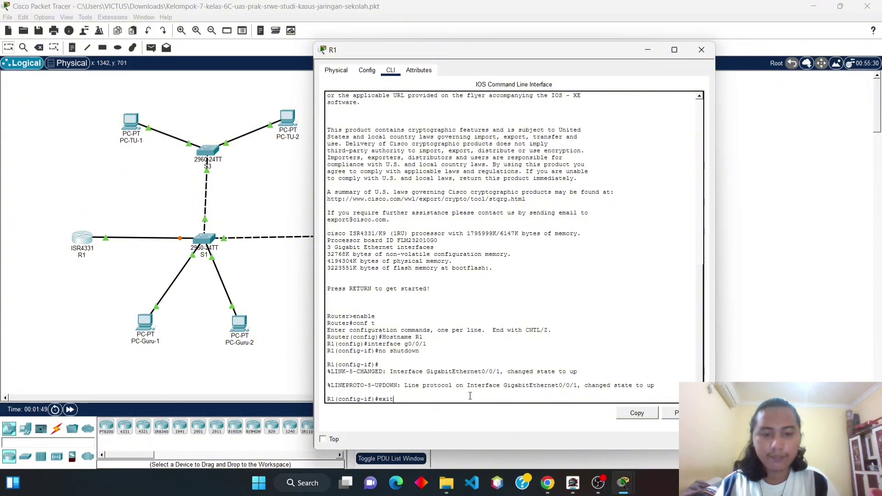
key(Return)
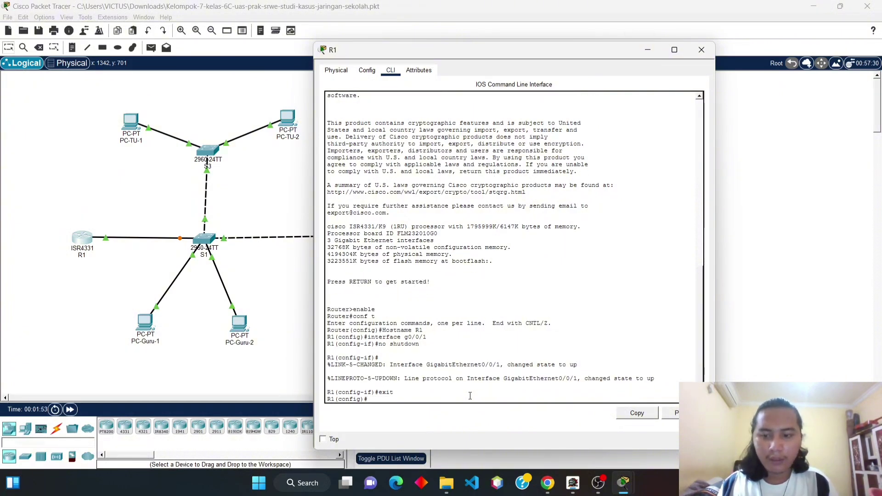
- Create subinterface g0/0/1.10 on R1 with dot1Q encapsulation for VLAN 10
text(interf)
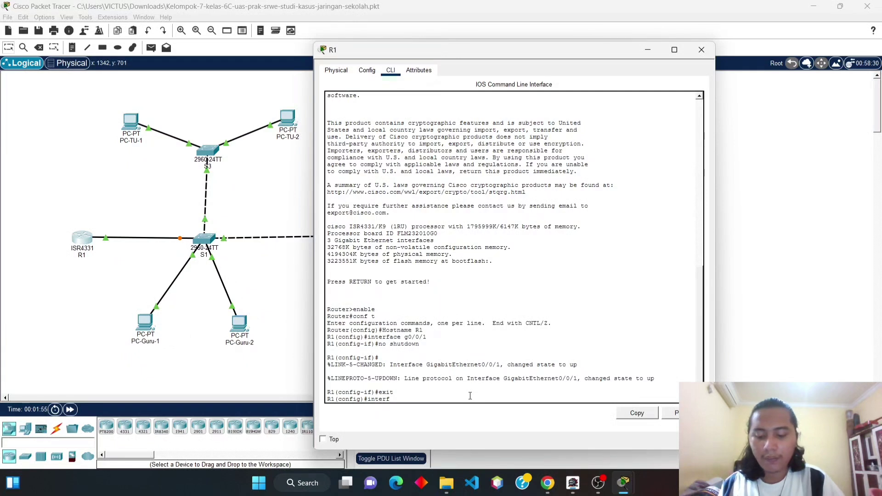
text(ace g)
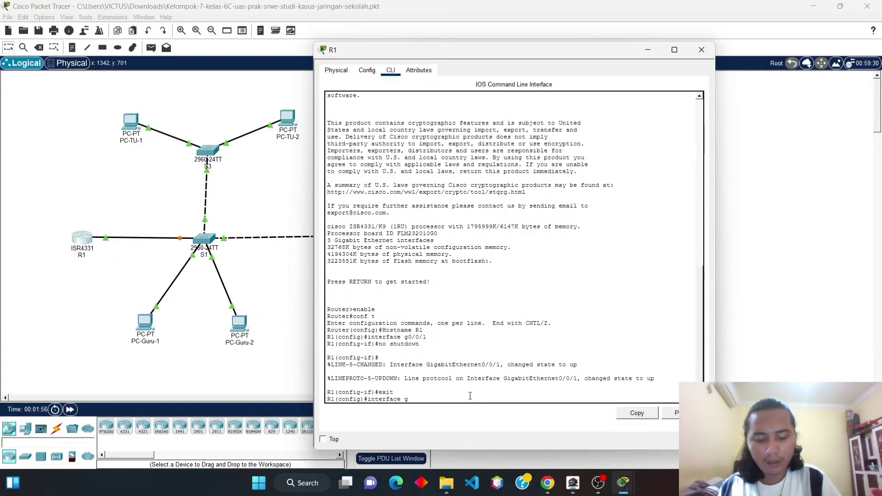
text(0/0/)
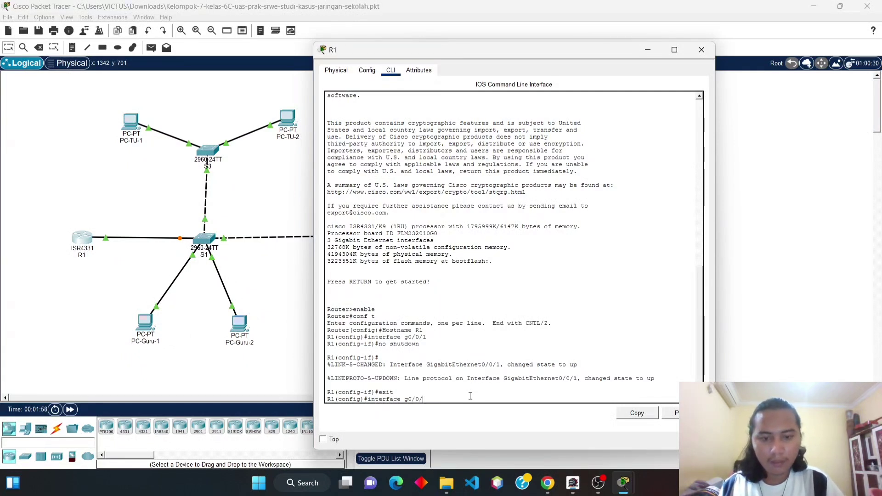
text(1.1)
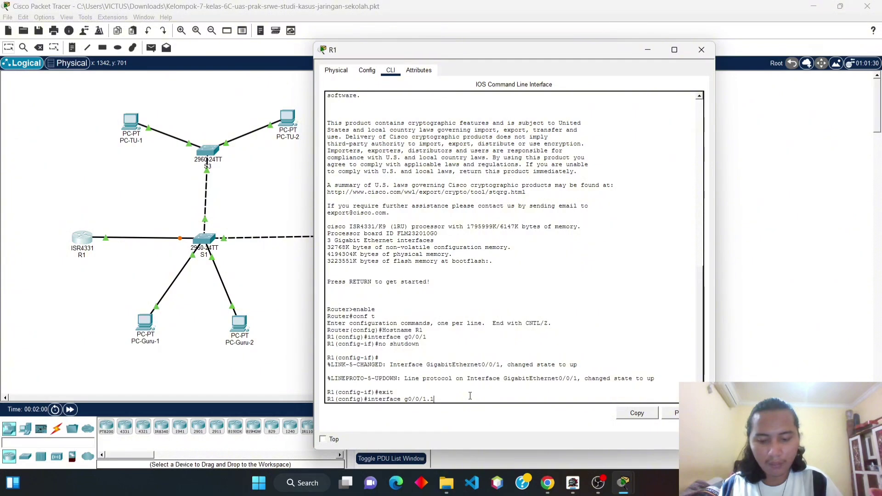
key(Return)
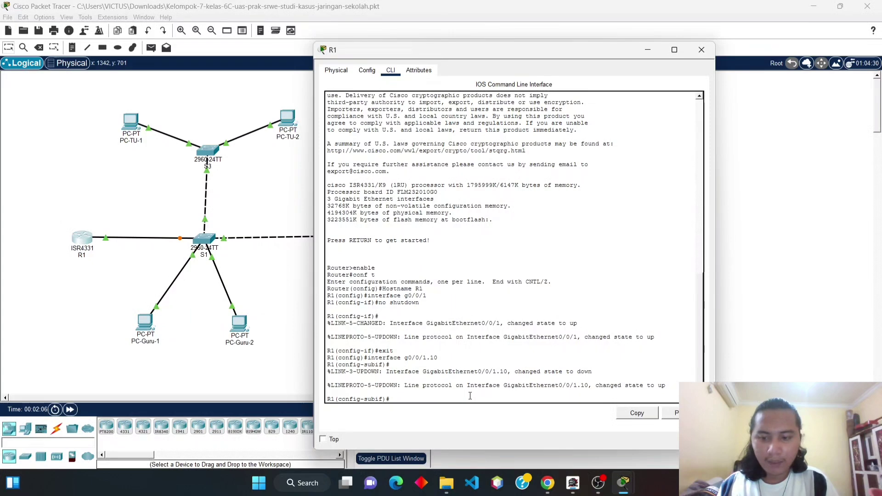
text(encap)
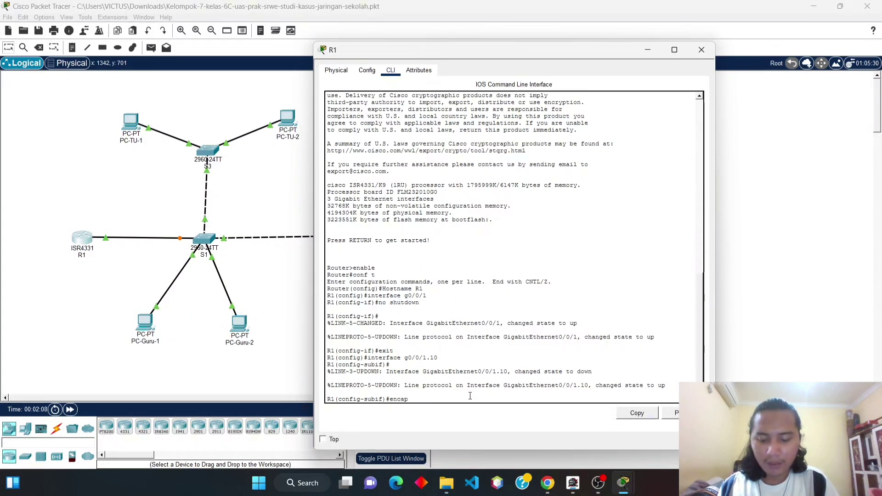
text(sulat)
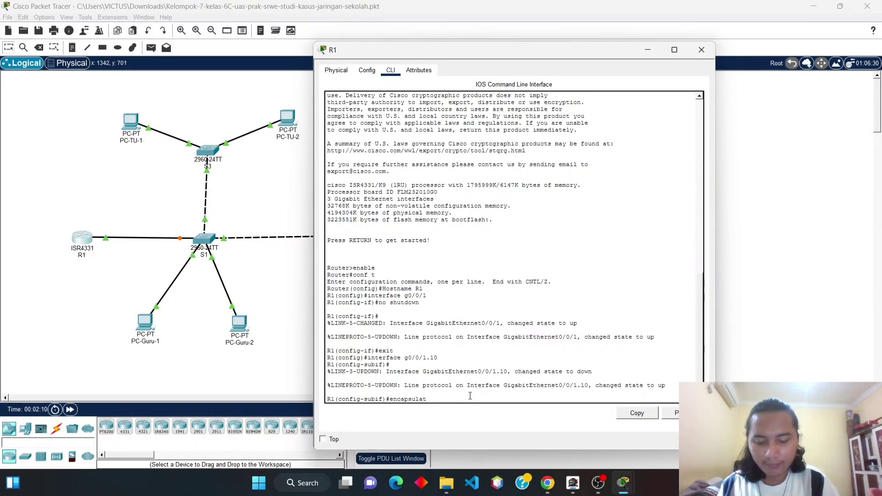
text(ion)
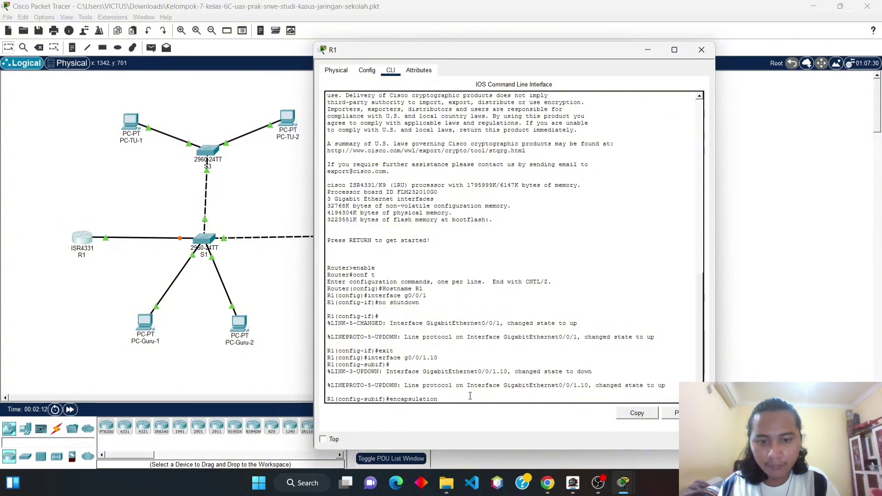
text( do)
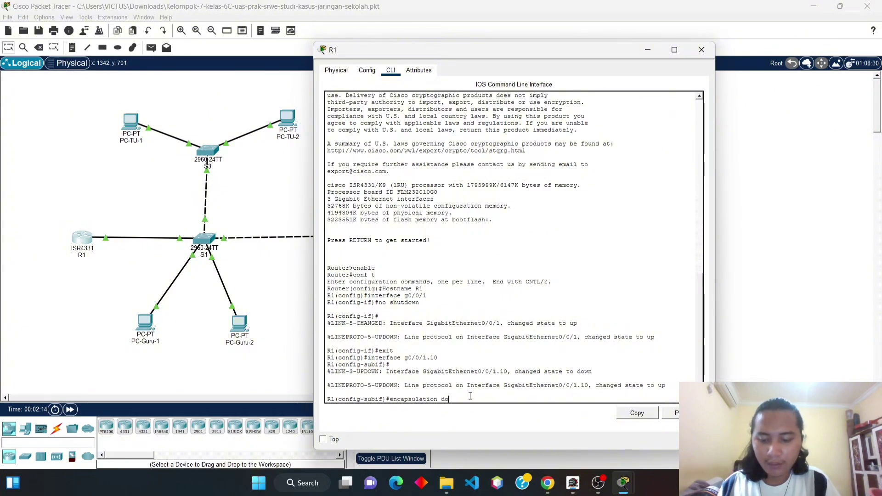
text(t1Q)
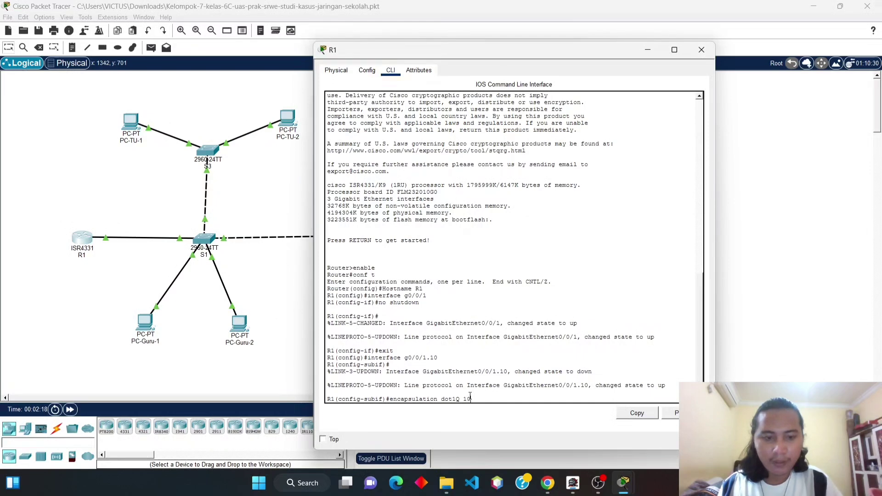
text( 10)
key(Return)
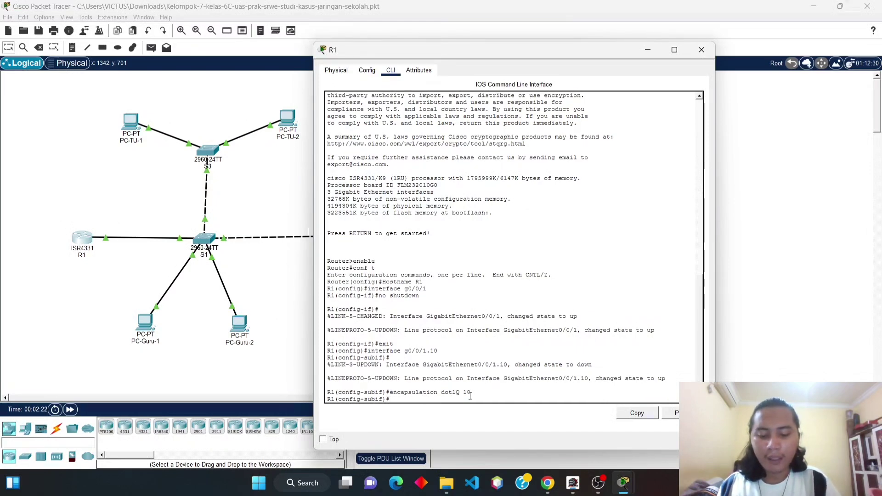
- Assign IP address 192.168.11.1 with mask 255.255.255.0 to subinterface g0/0/1.10 and exit to global configuration mode
text(ip a)
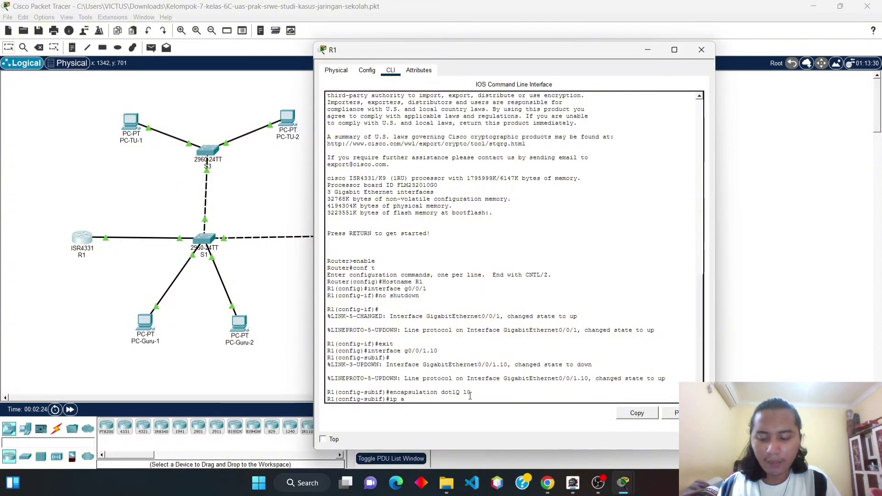
text(ddress 1)
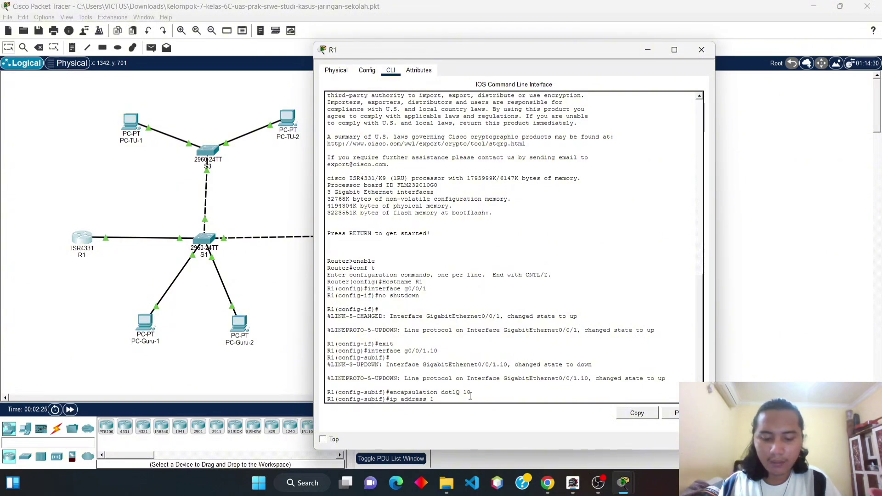
text(92.1)
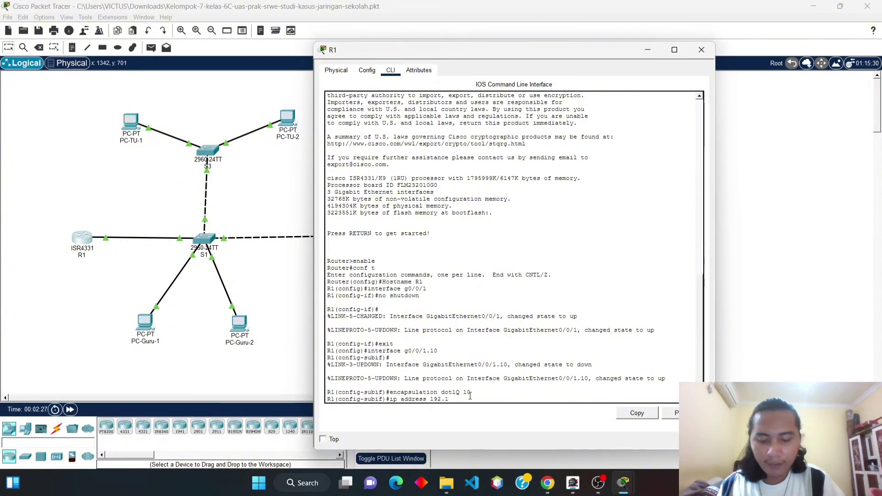
text(68.11.)
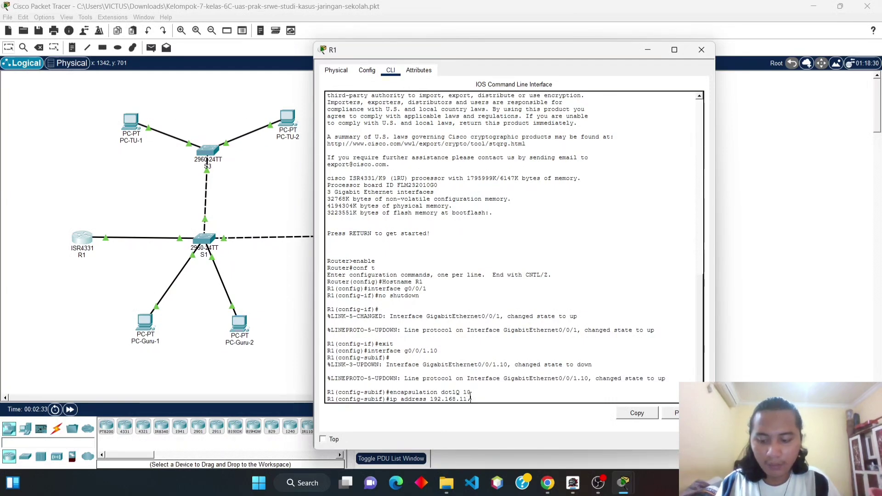
text(1)
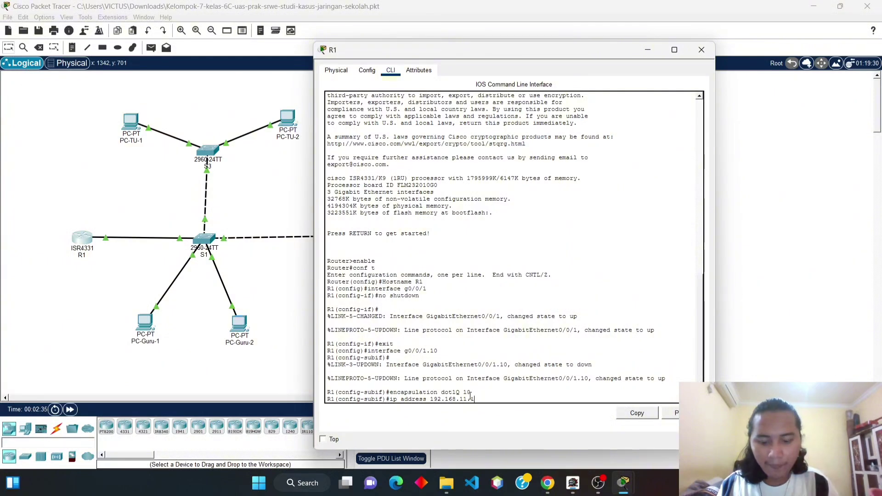
text( 255)
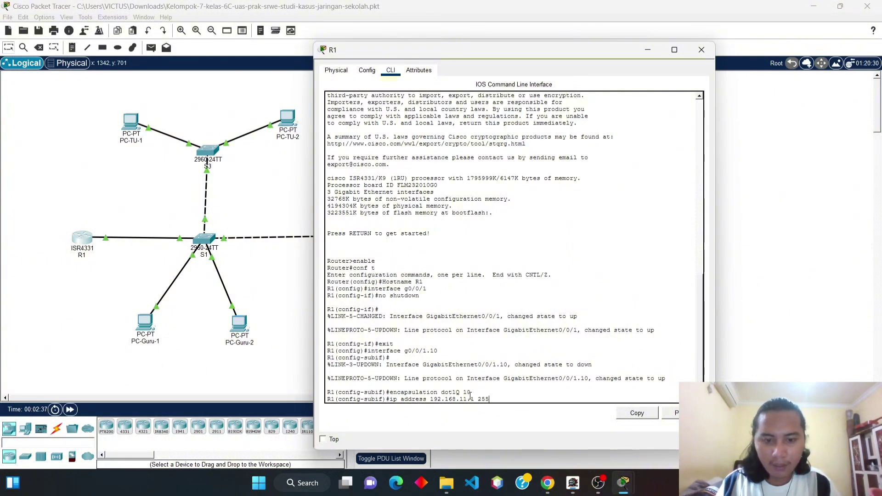
text(.255.255.)
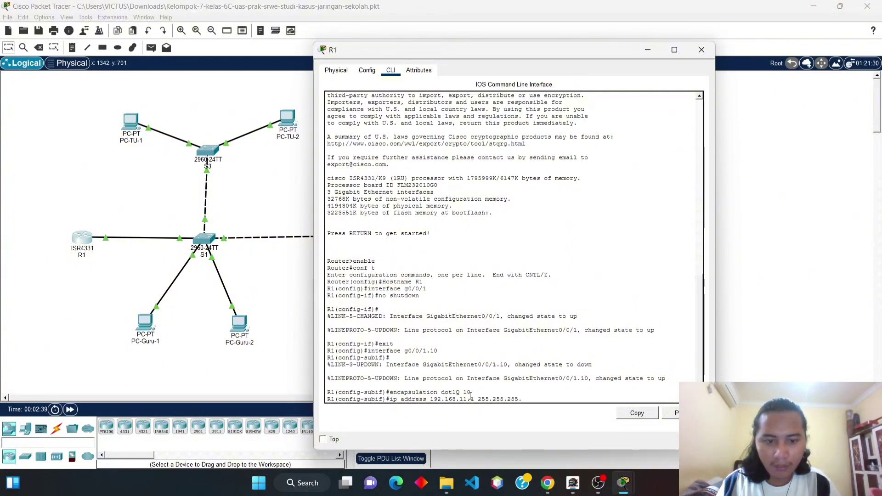
text(0)
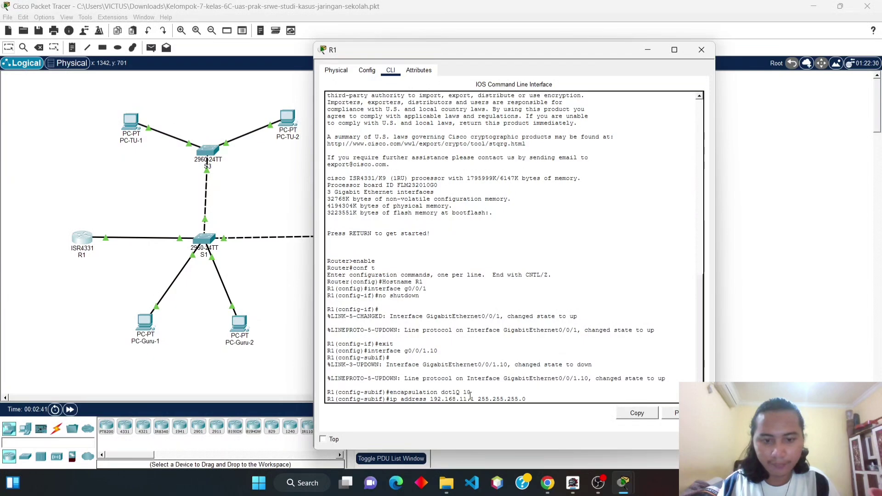
key(Return)
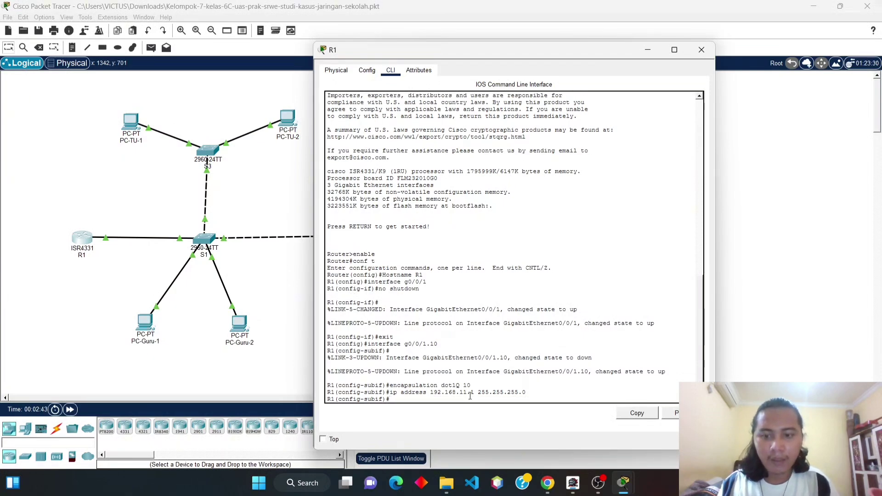
text(exit)
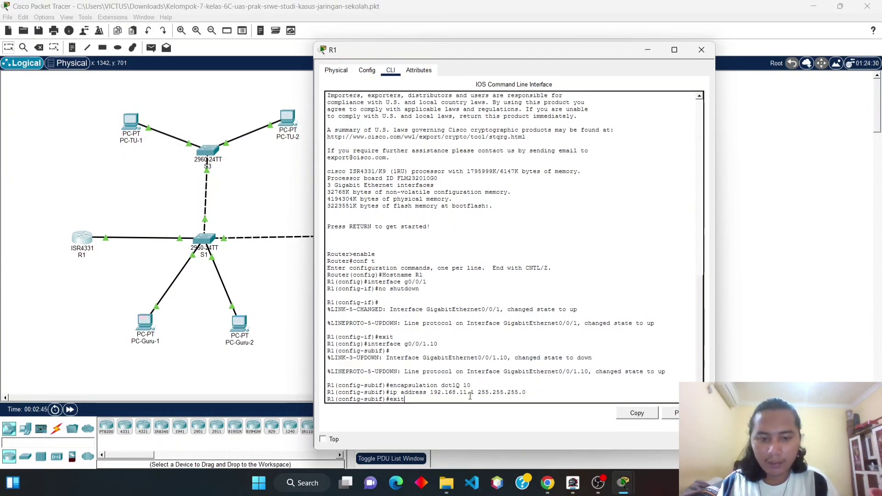
key(Return)
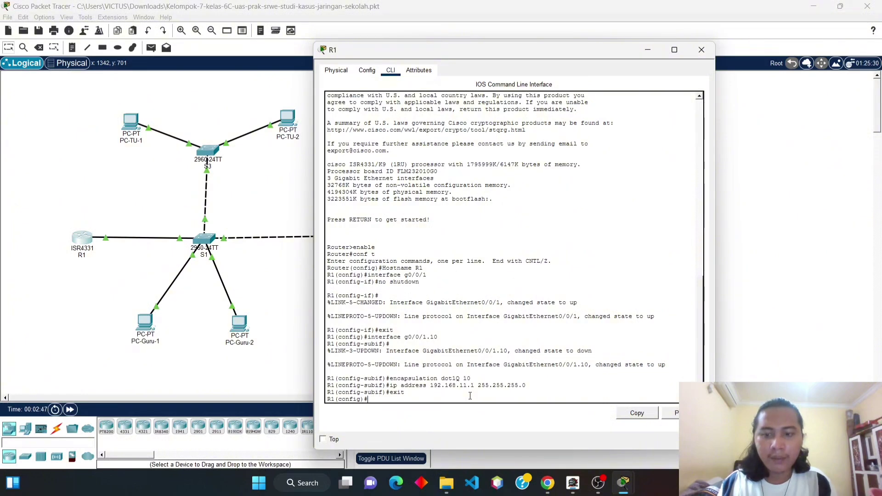
- Create subinterface g0/0/1.20 on R1
text(interface g0/0/1.10)
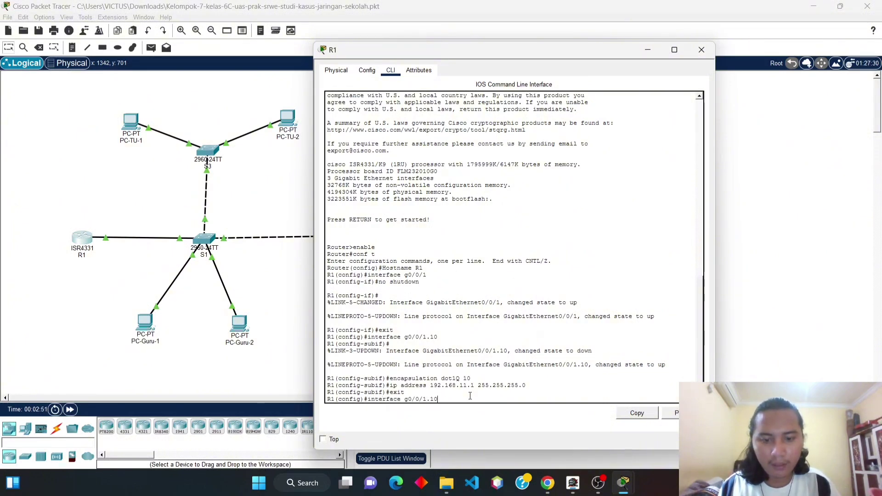
key(BackSpace)
key(BackSpace)
text(20)
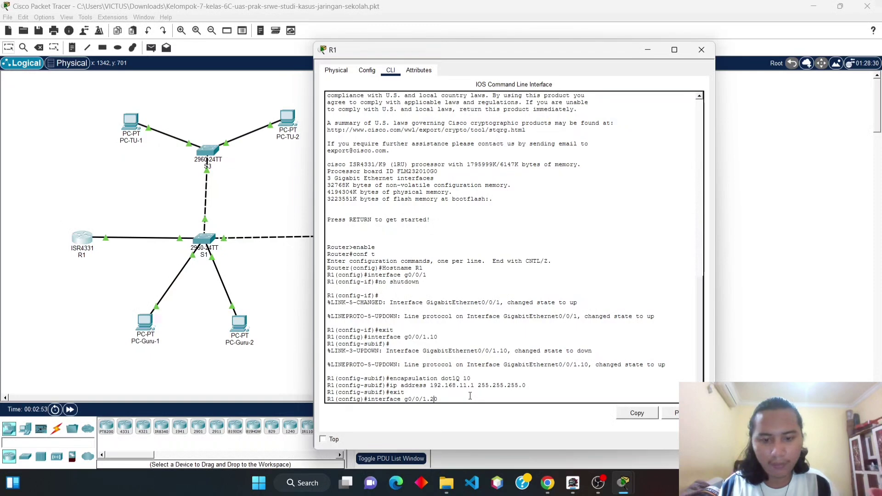
key(Return)
text(exit)
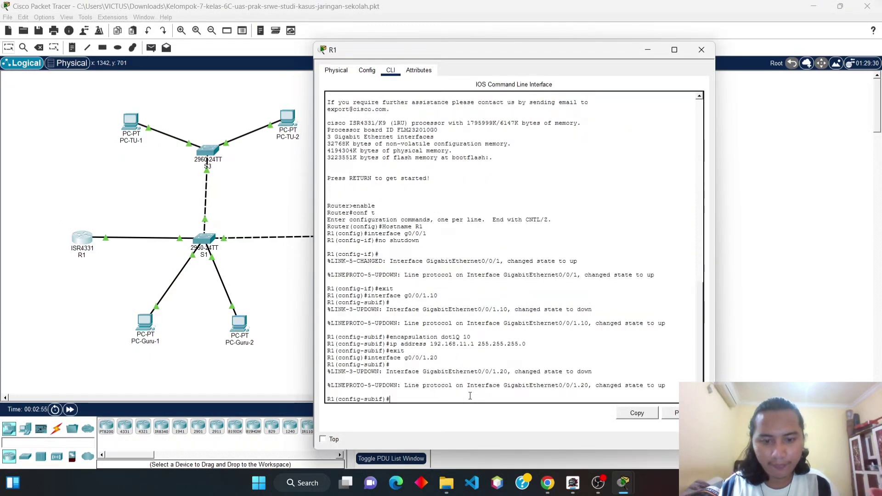
- Set dot1Q encapsulation for VLAN 20 on subinterface g0/0/1.20
key(Up)
key(Up)
key(Up)
key(Up)
key(Up)
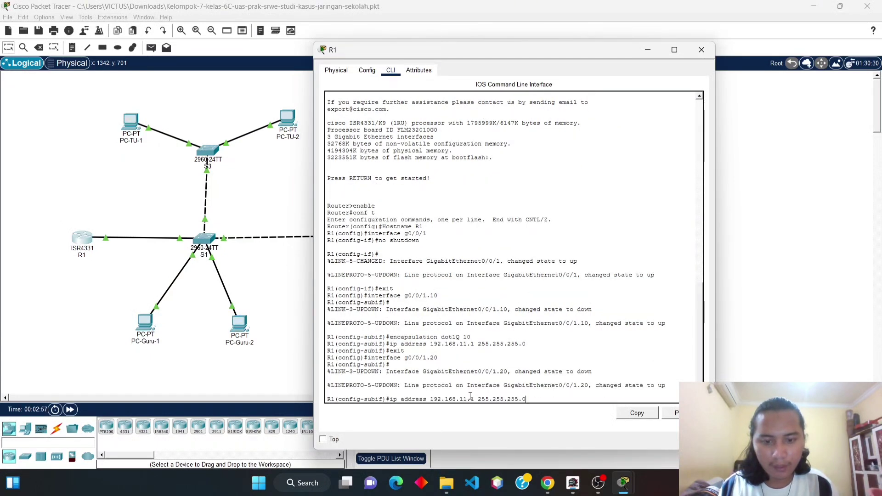
key(Down)
key(Down)
key(Down)
key(Up)
key(Up)
key(Up)
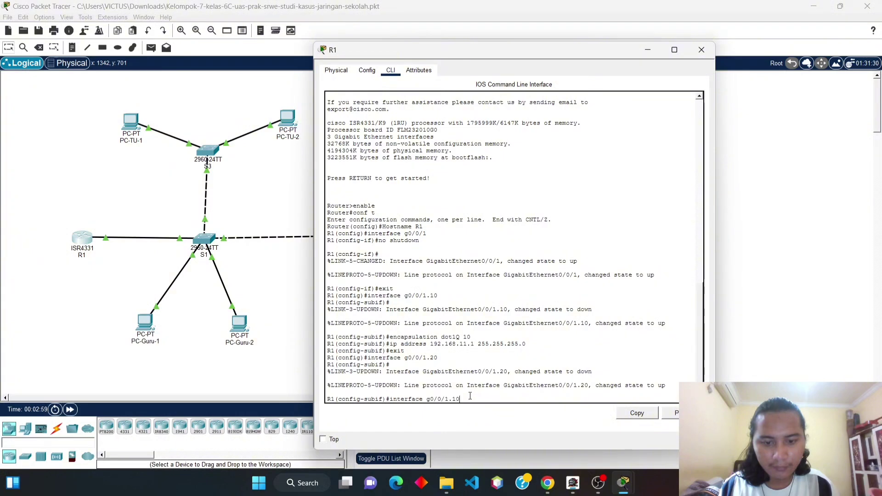
key(Down)
key(Up)
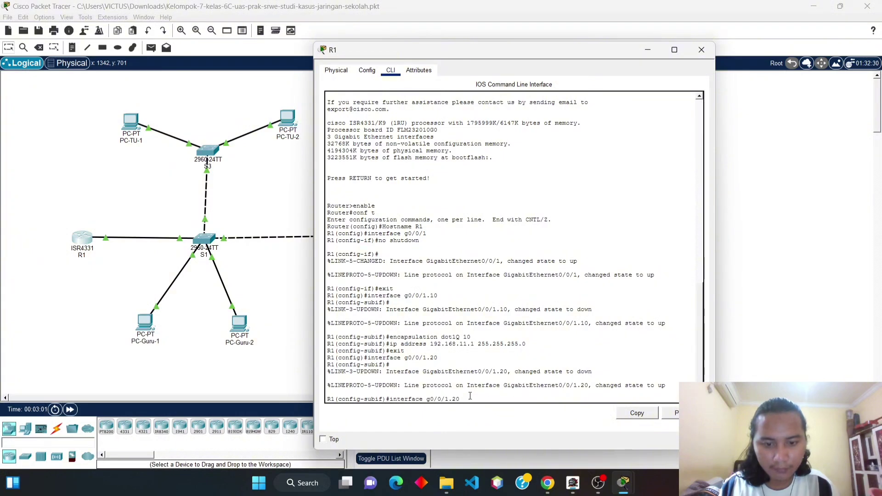
key(Down)
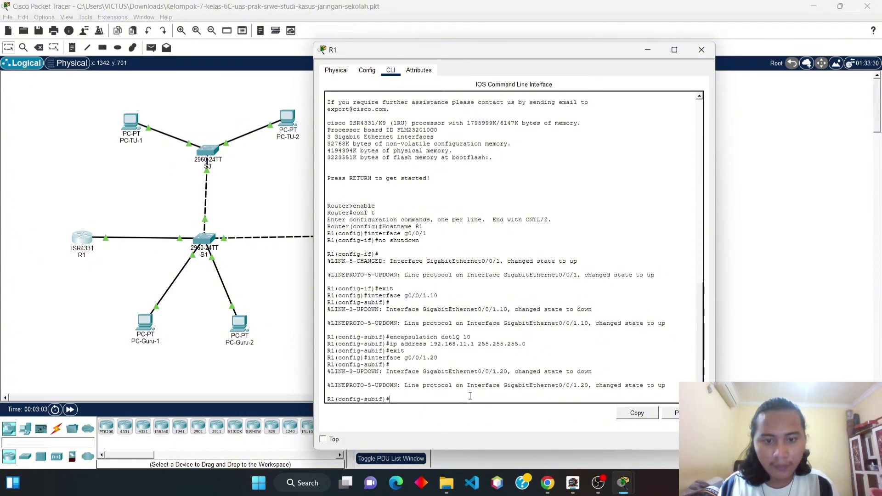
key(Up)
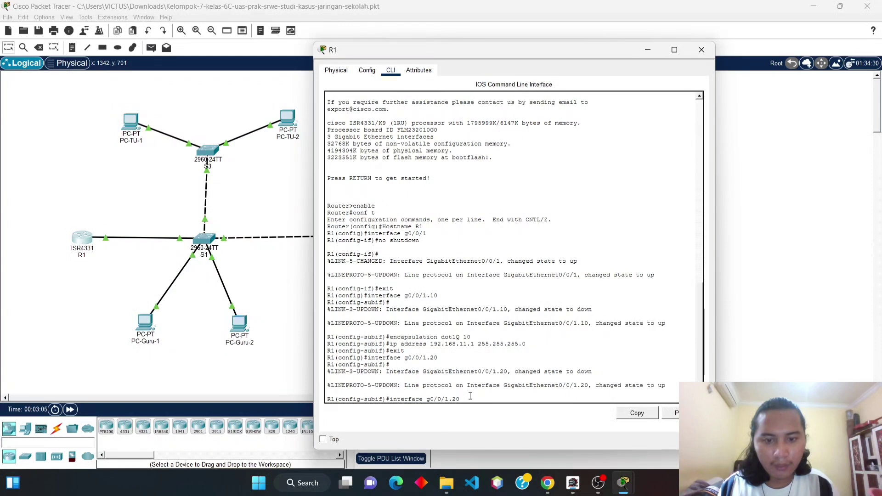
key(Up)
key(Down)
key(Down)
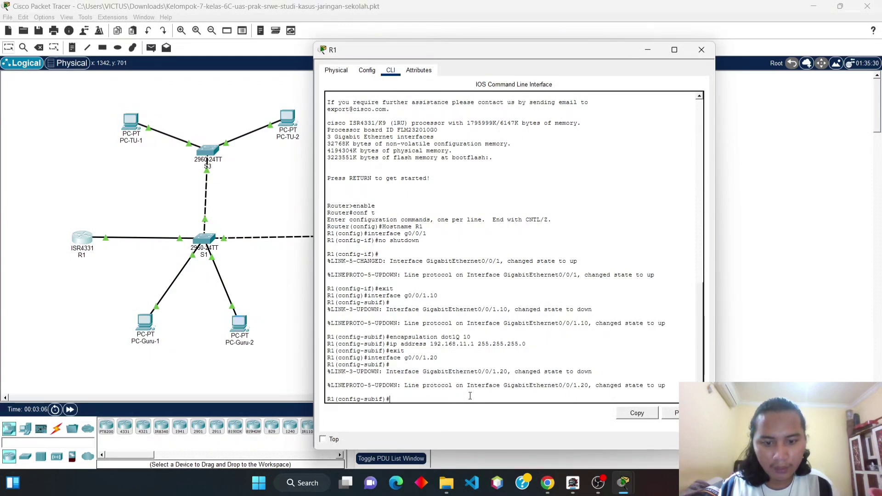
key(Up)
key(Up)
key(Up)
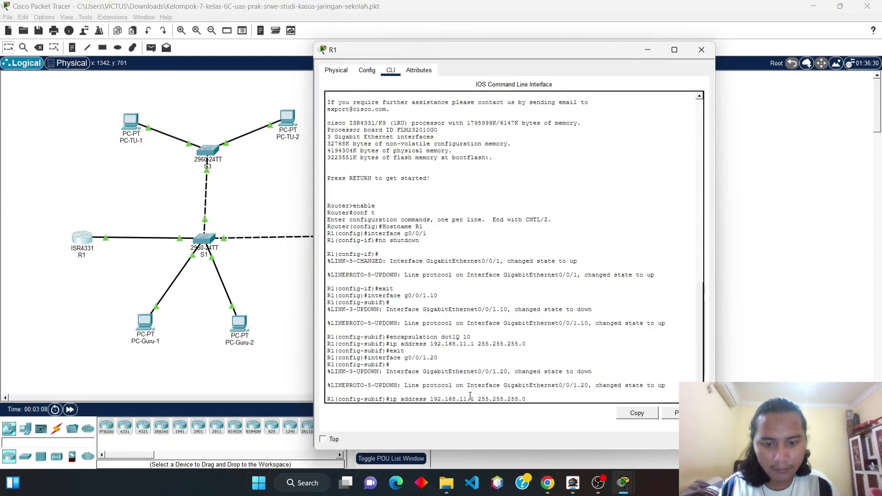
key(Up)
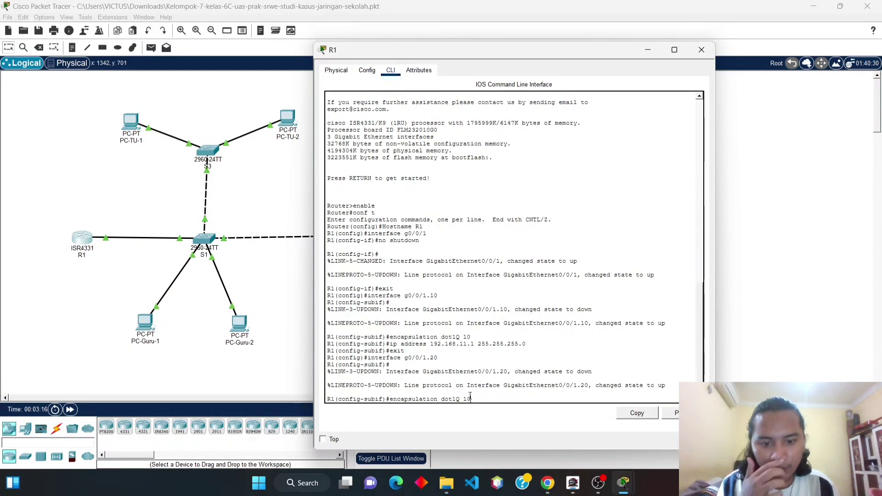
key(BackSpace)
key(BackSpace)
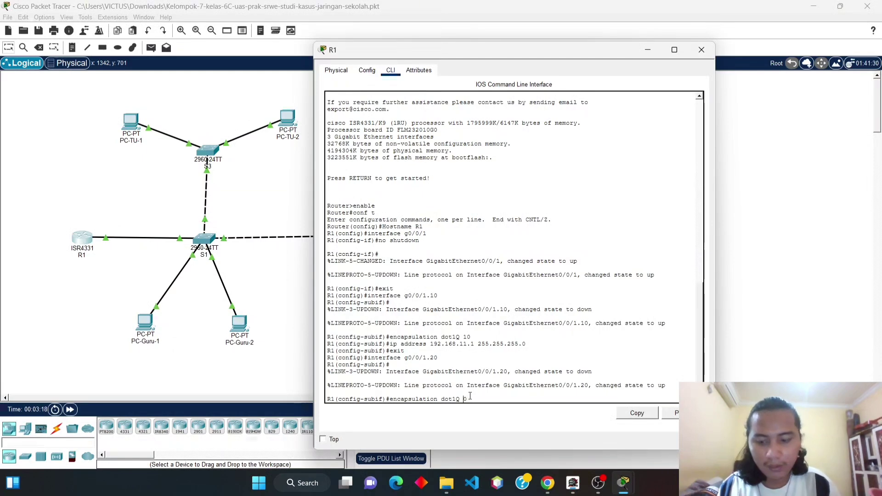
text(20)
key(Return)
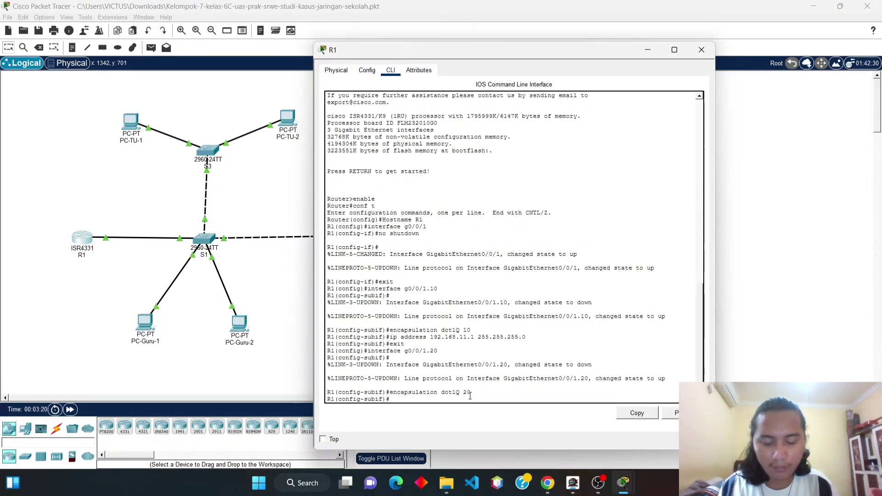
- Assign IP address 192.168.21.1 with mask 255.255.255.0 to subinterface g0/0/1.20 and exit to global configuration mode
key(Up)
key(Up)
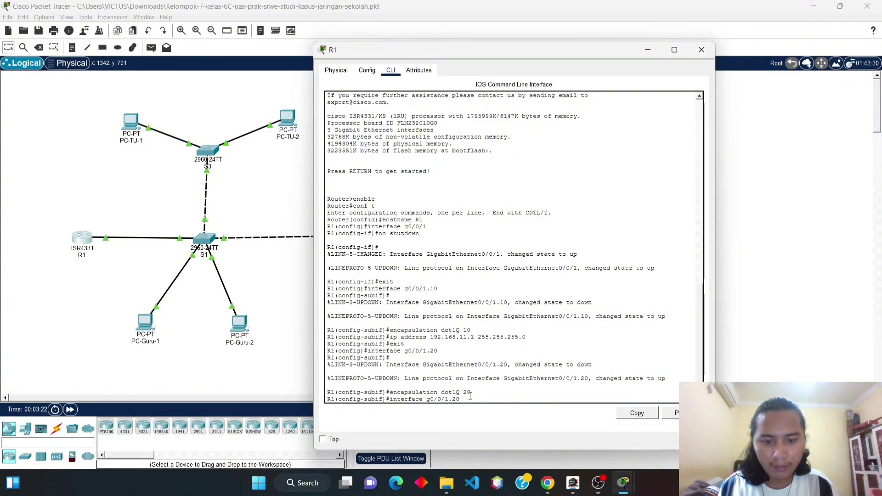
key(Up)
key(Up)
key(Left)
key(Left)
key(Left)
key(Left)
key(Left)
key(Left)
key(Left)
key(Left)
key(Left)
key(Left)
key(Left)
key(Left)
key(Left)
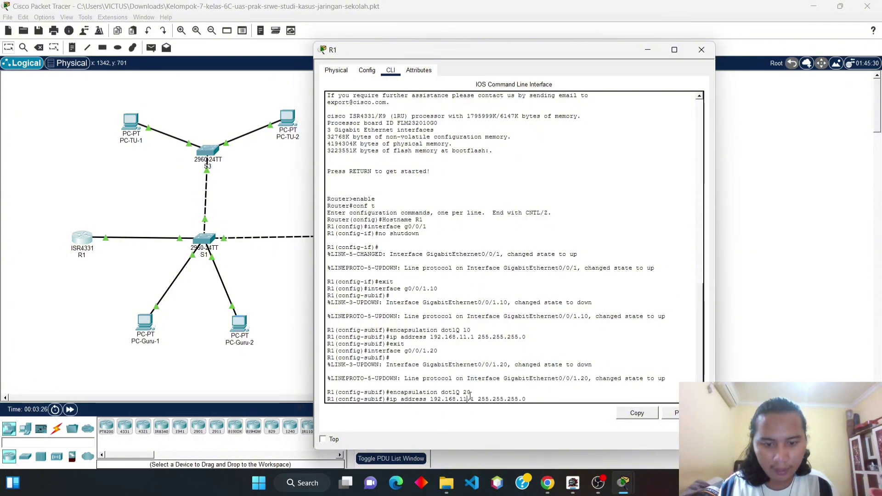
key(Left)
key(Left)
key(Left)
key(Left)
key(BackSpace)
text(2)
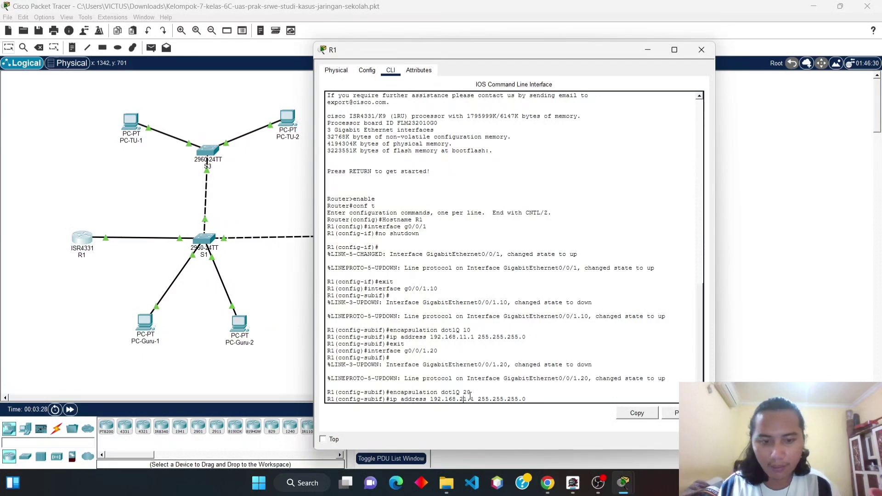
key(Return)
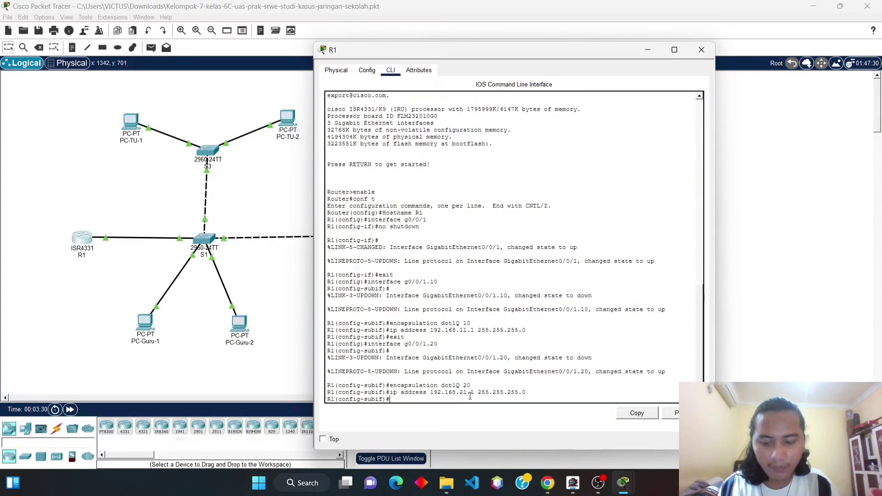
text(exit)
key(Return)
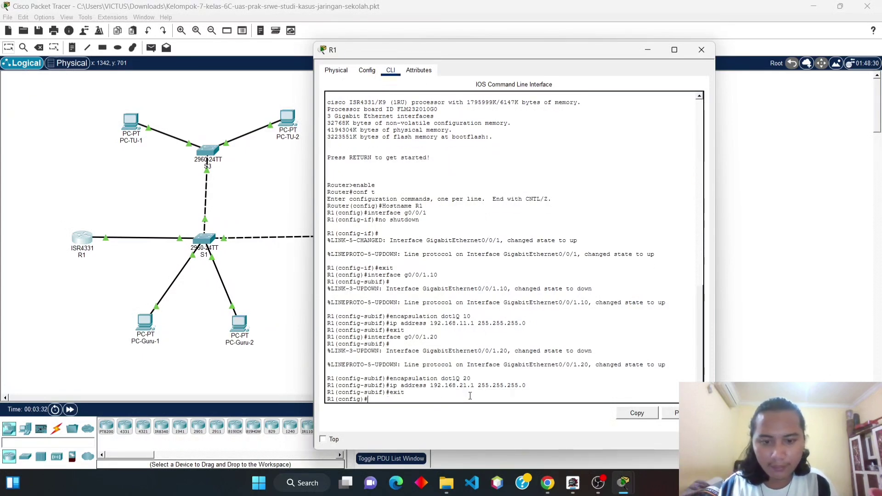
- Create subinterface g0/0/1.30 on R1
key(Up)
key(Up)
key(Up)
key(Up)
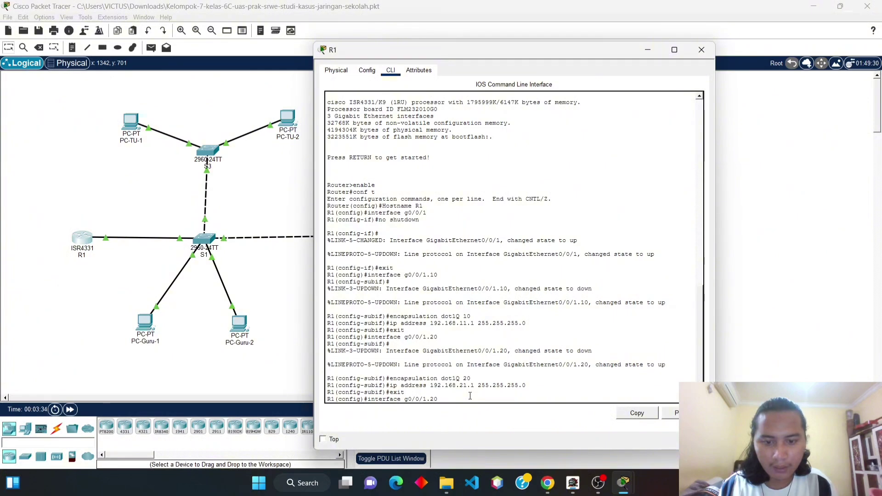
key(Left)
key(BackSpace)
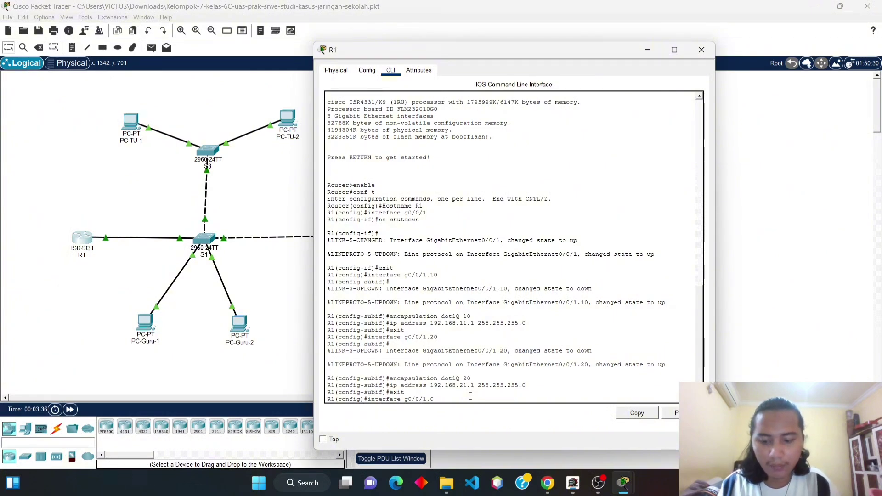
text(3)
key(Return)
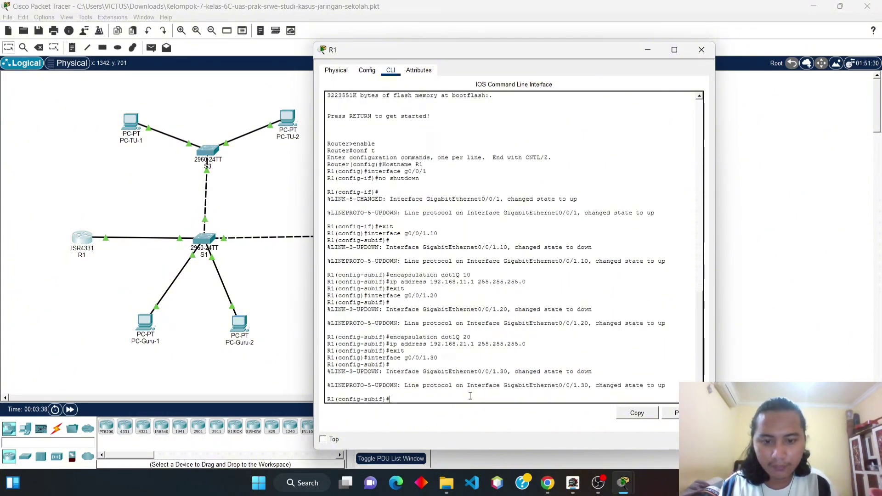
- Set dot1Q encapsulation for VLAN 30 on subinterface g0/0/1.30
key(Up)
key(Up)
key(Up)
key(Up)
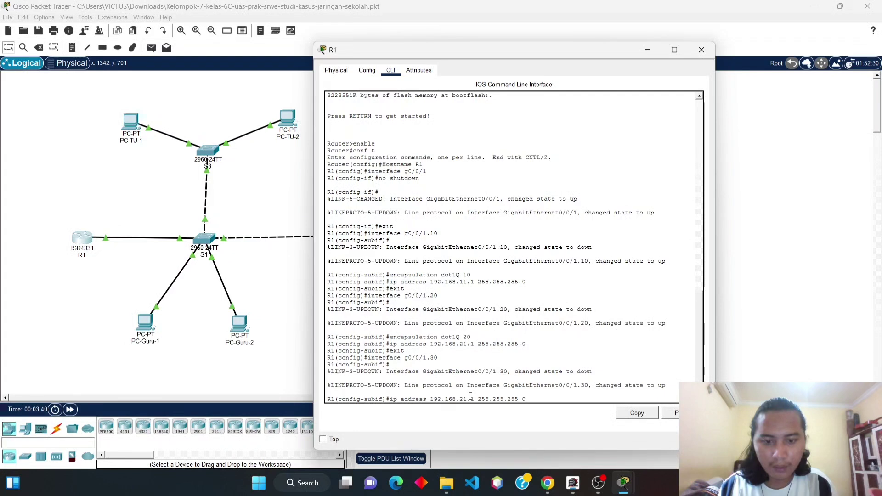
key(Left)
key(BackSpace)
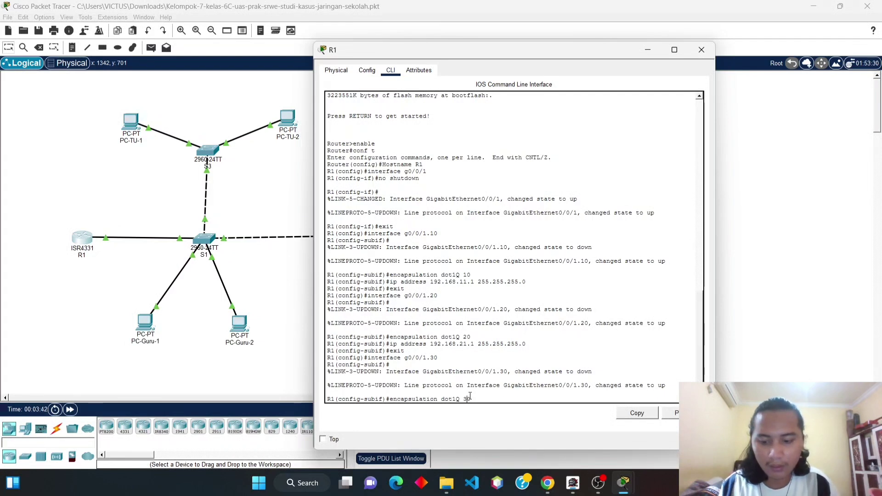
key(Return)
- Assign IP address 192.168.31.1 with mask 255.255.255.0 to subinterface g0/0/1.30 and exit to global configuration mode
key(Up)
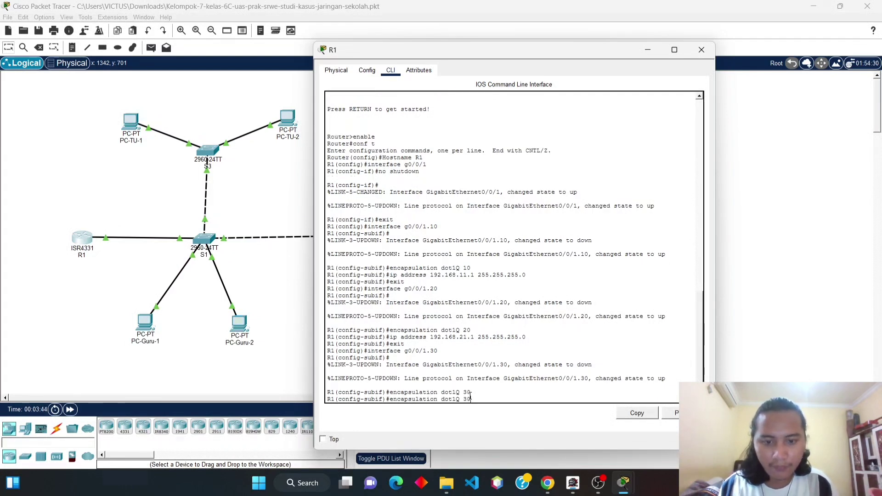
key(Up)
key(Up)
key(Up)
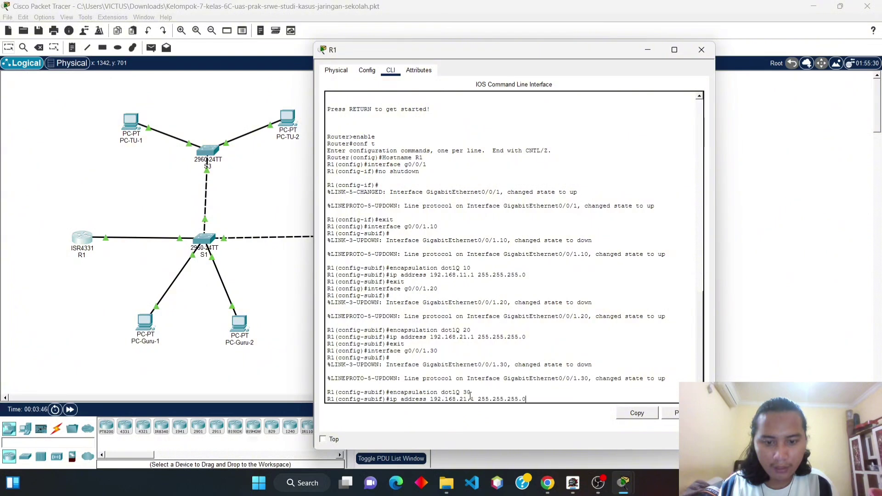
key(Left)
key(Left)
key(Left)
key(Left)
key(Left)
key(Left)
key(Left)
key(Left)
key(Left)
key(Left)
key(Left)
key(Left)
key(Left)
key(Left)
key(Left)
key(Left)
key(Left)
key(Left)
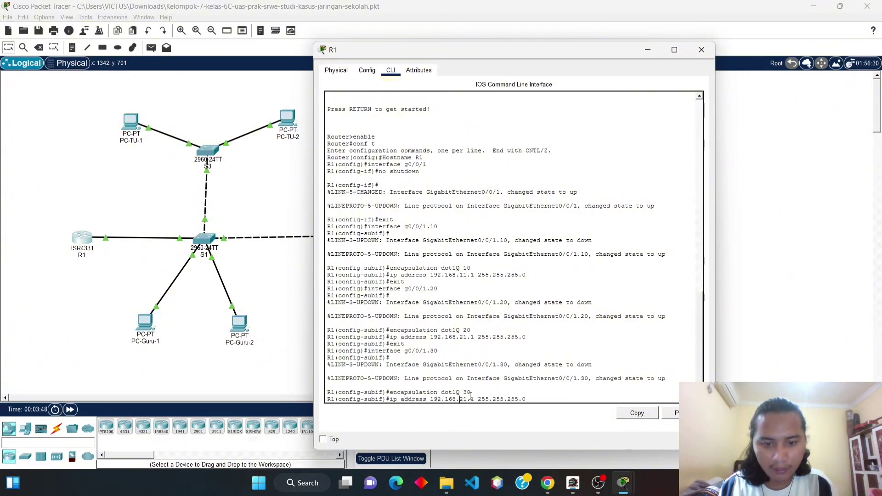
key(BackSpace)
text(31)
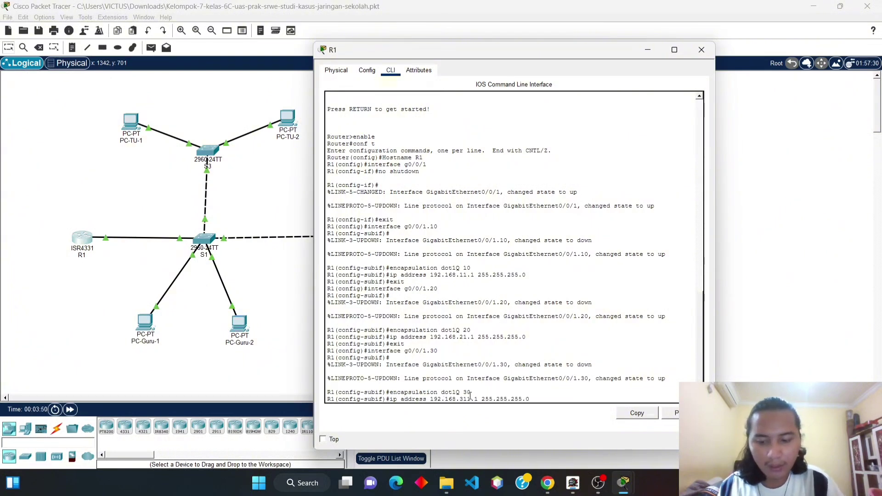
key(BackSpace)
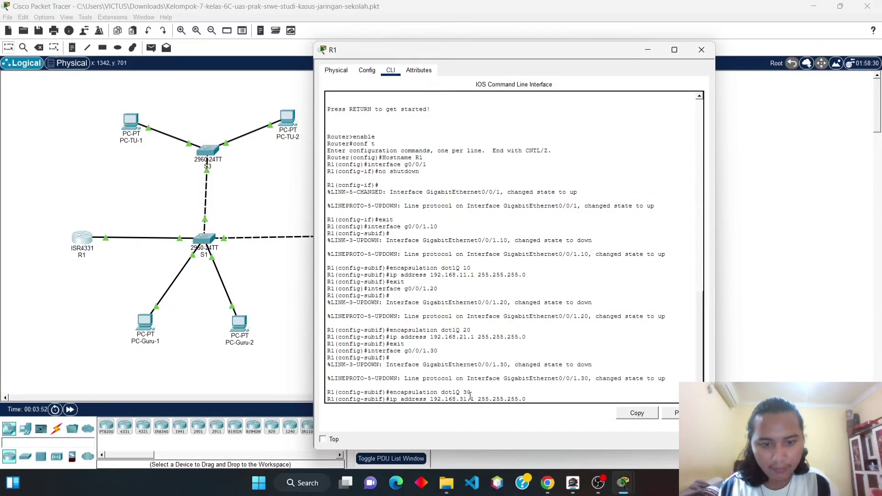
key(Return)
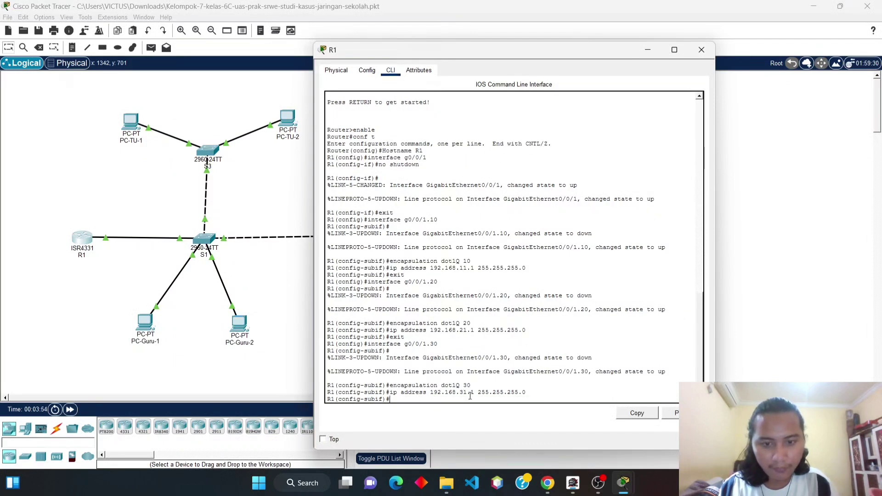
text(ex)
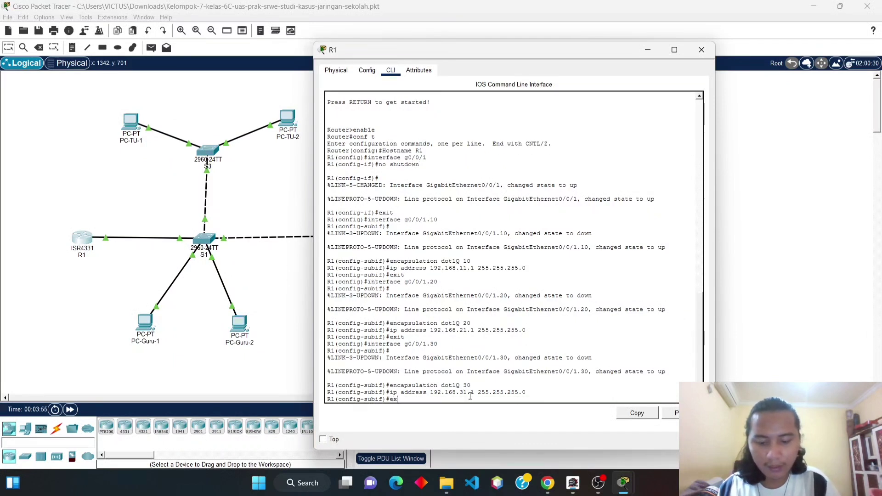
text(it)
key(Return)
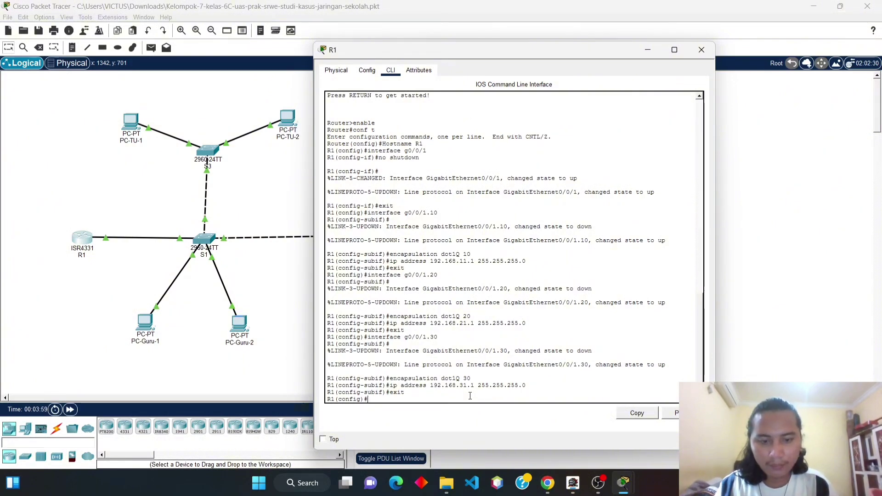
- Create subinterface g0/0/1.40 on R1
key(Up)
key(Up)
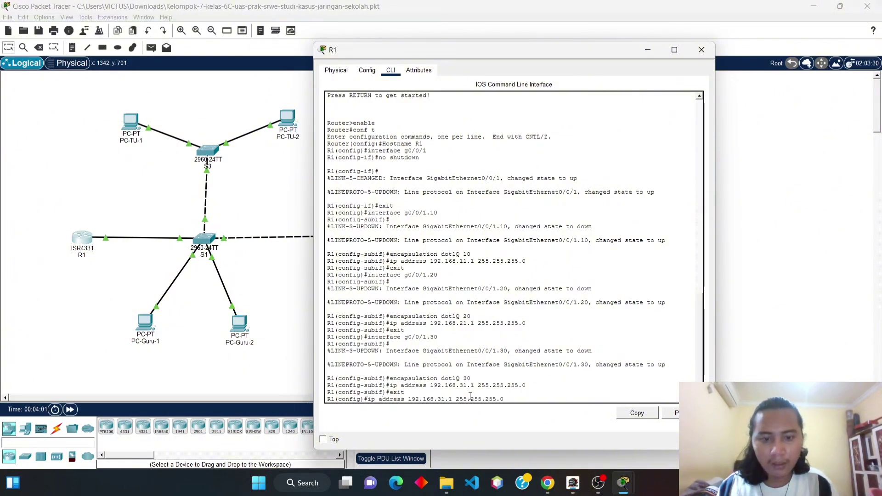
key(Up)
key(Up)
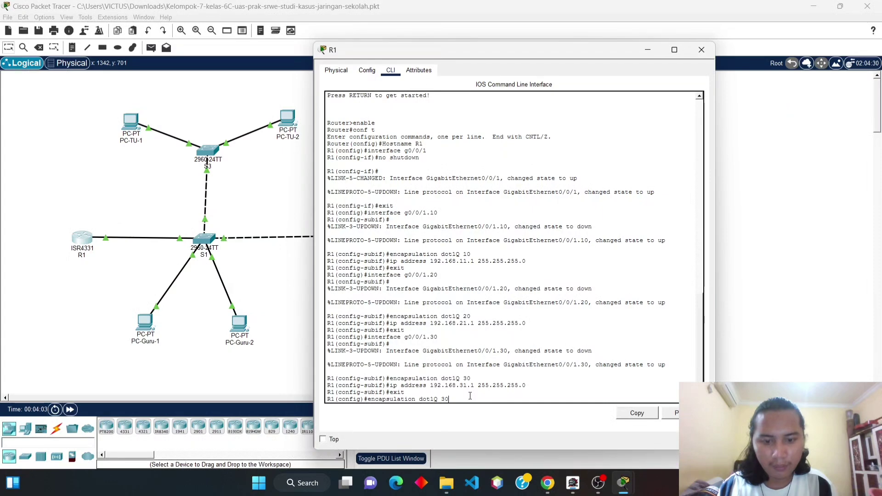
key(BackSpace)
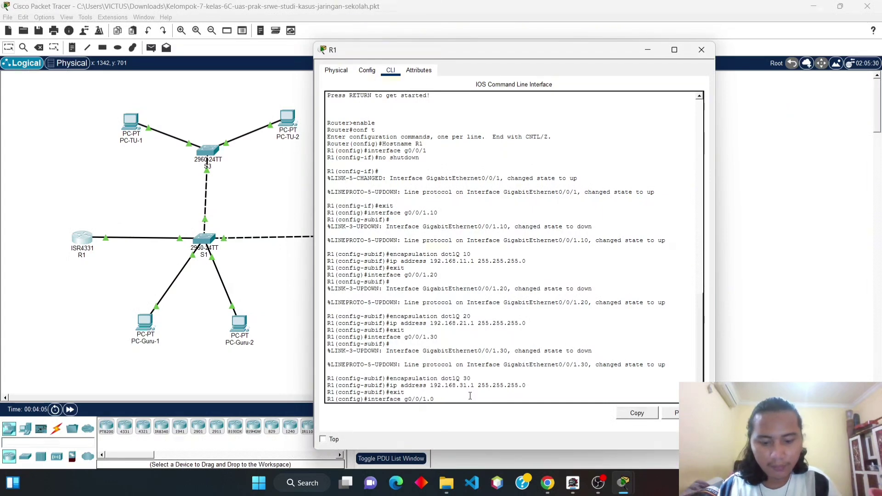
text(4)
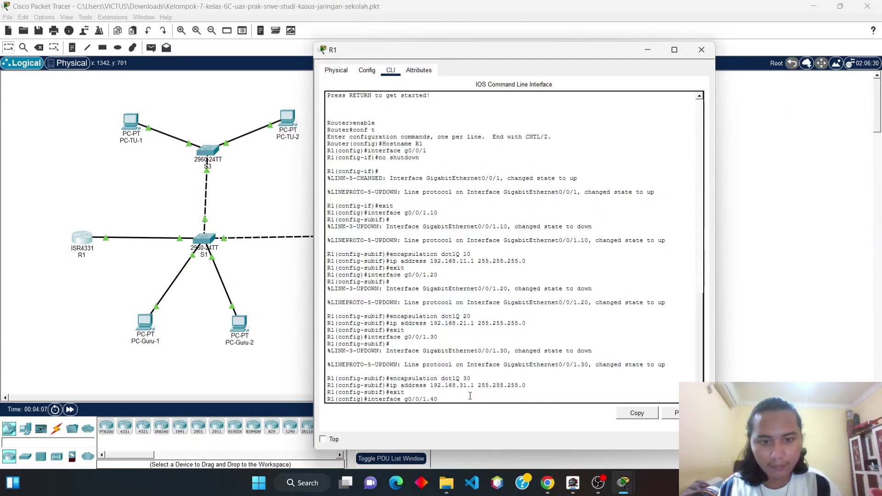
key(Return)
key(Return)
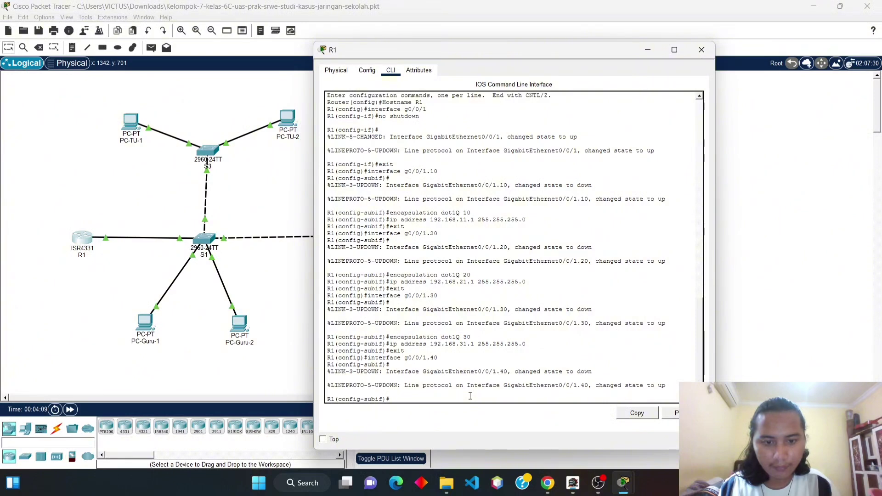
- Set dot1Q encapsulation for VLAN 40 on subinterface g0/0/1.40
key(Up)
key(Up)
key(Up)
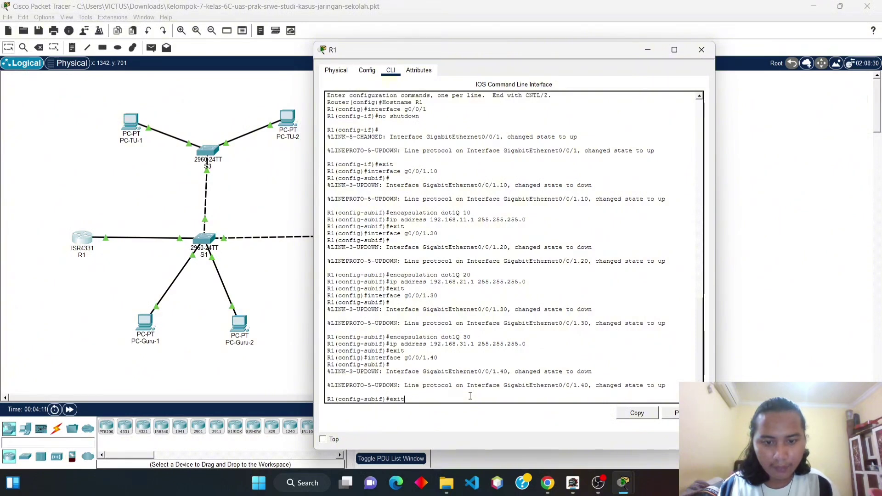
key(Up)
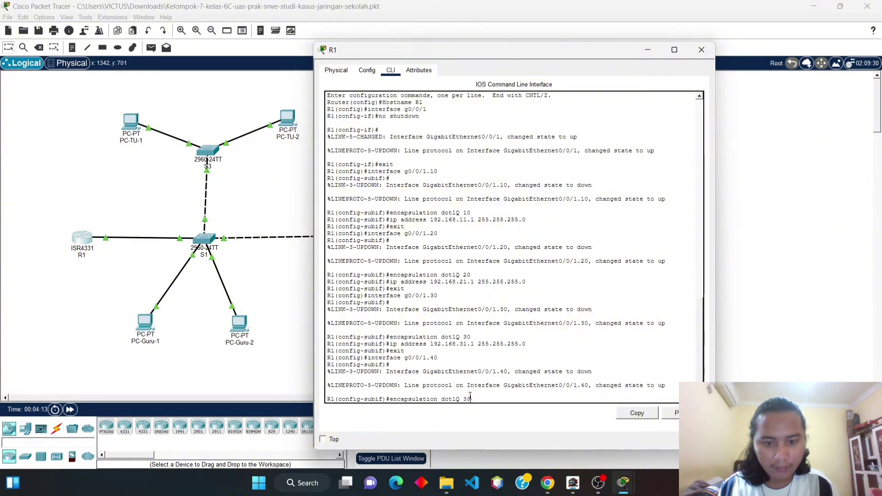
key(Left)
text(4)
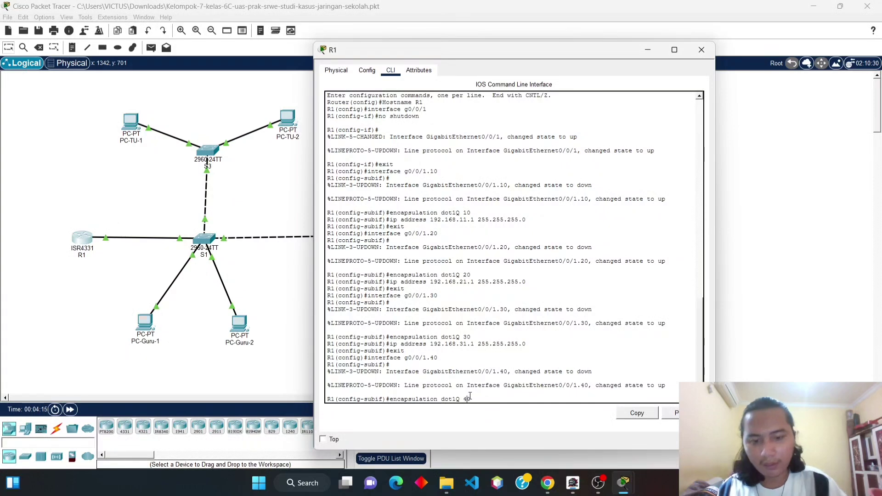
key(Return)
- Assign IP address 192.168.41.1 with mask 255.255.255.0 to subinterface g0/0/1.40 and exit to global configuration mode
key(Up)
key(Up)
key(Up)
key(Up)
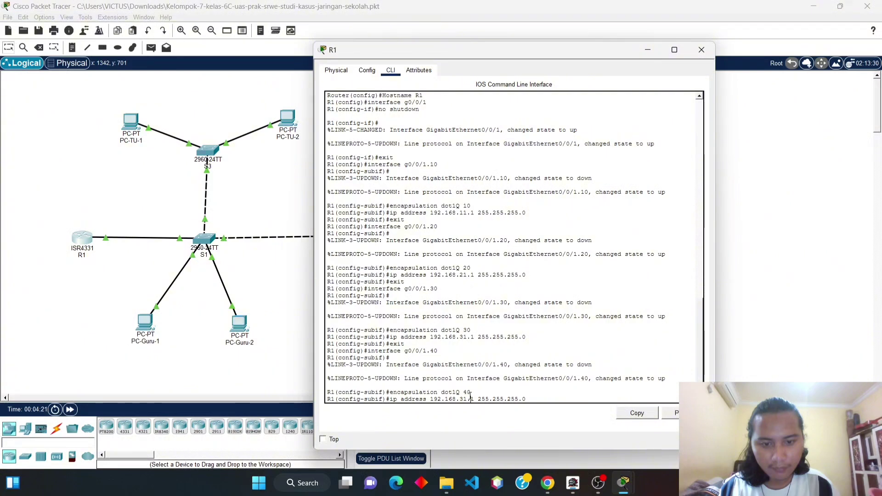
key(BackSpace)
text(4)
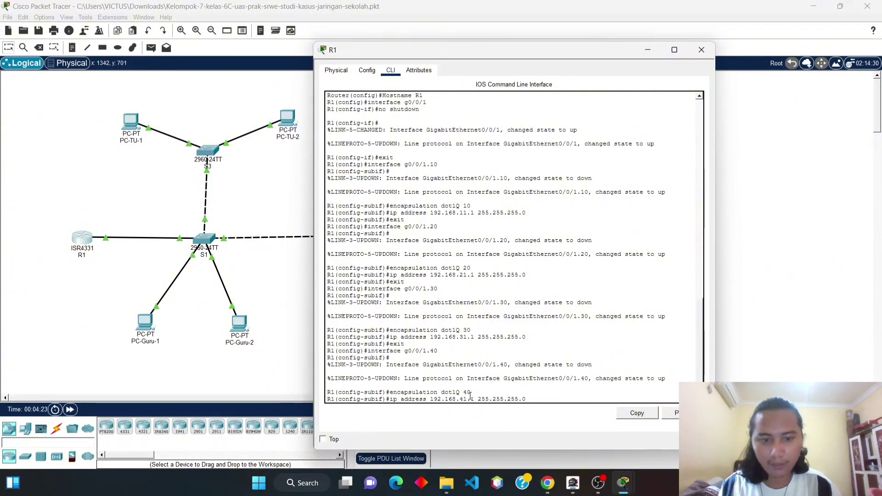
key(Return)
text(exi)
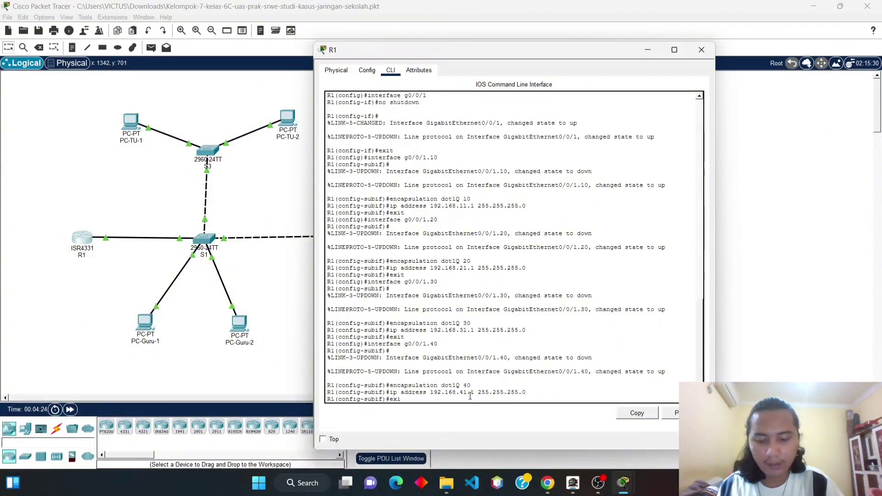
text(t)
key(Return)
key(Return)
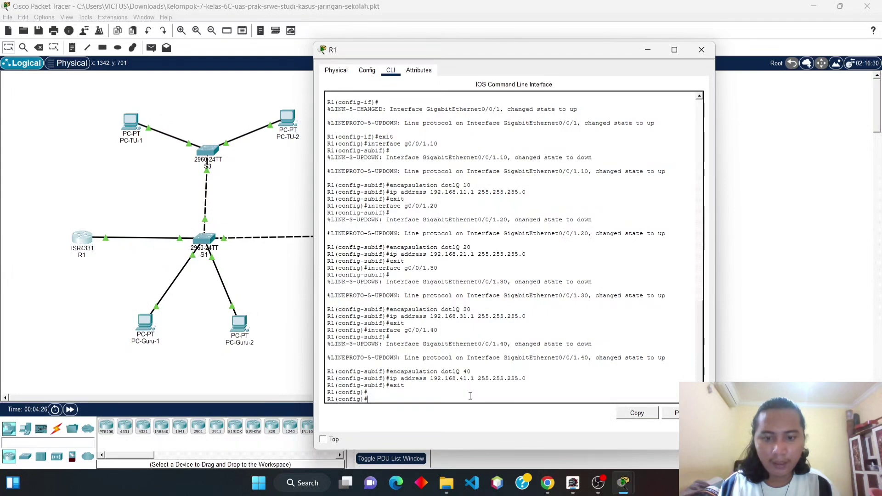
- Create subinterface g0/0/1.100 on R1
key(Up)
key(Up)
key(Up)
key(Up)
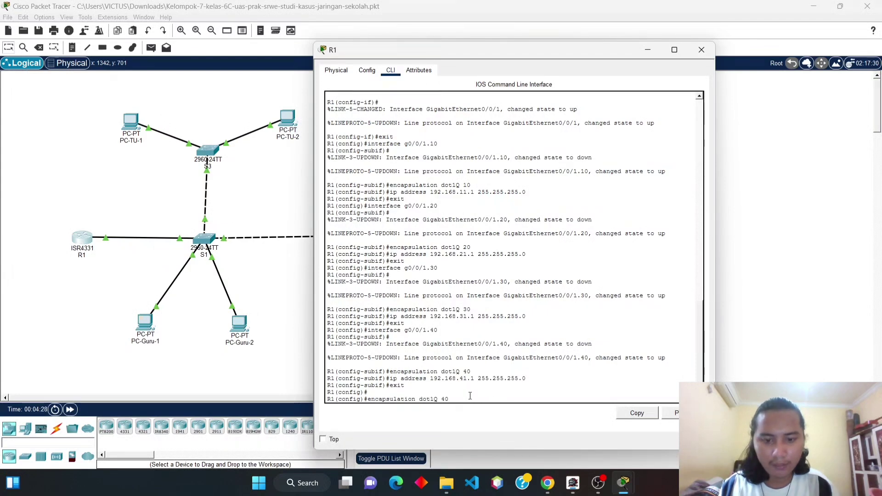
key(Left)
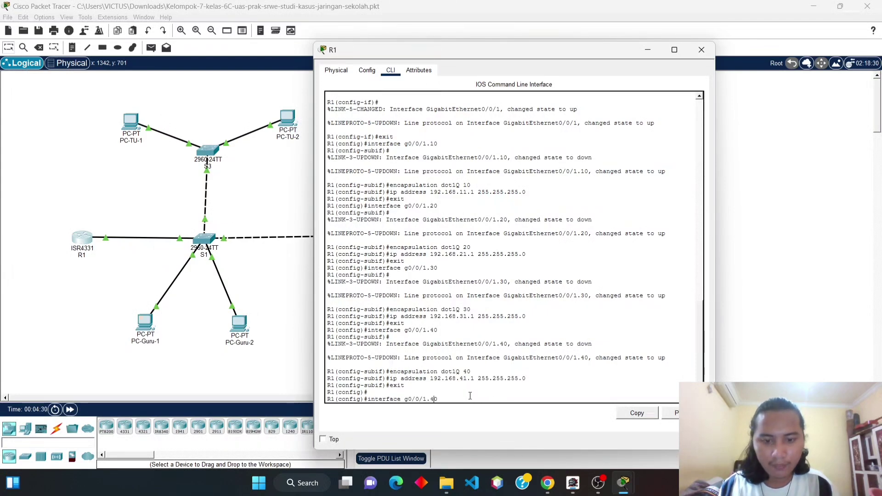
key(BackSpace)
text(100)
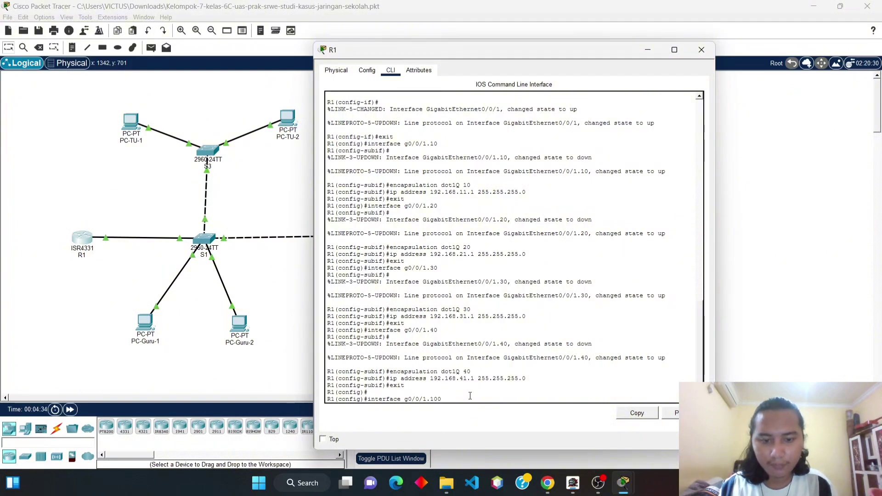
key(Return)
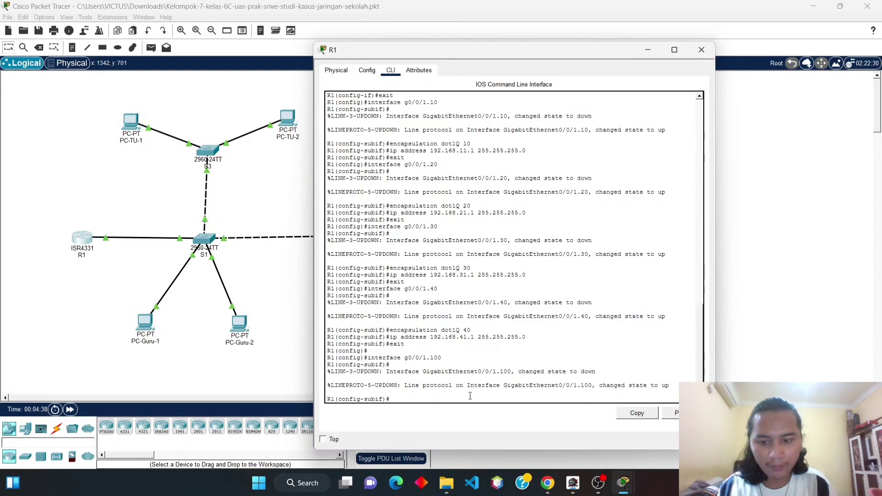
- Set dot1Q encapsulation for VLAN 100 as native on subinterface g0/0/1.100 and exit to global configuration mode
key(Up)
key(Up)
key(Up)
key(Up)
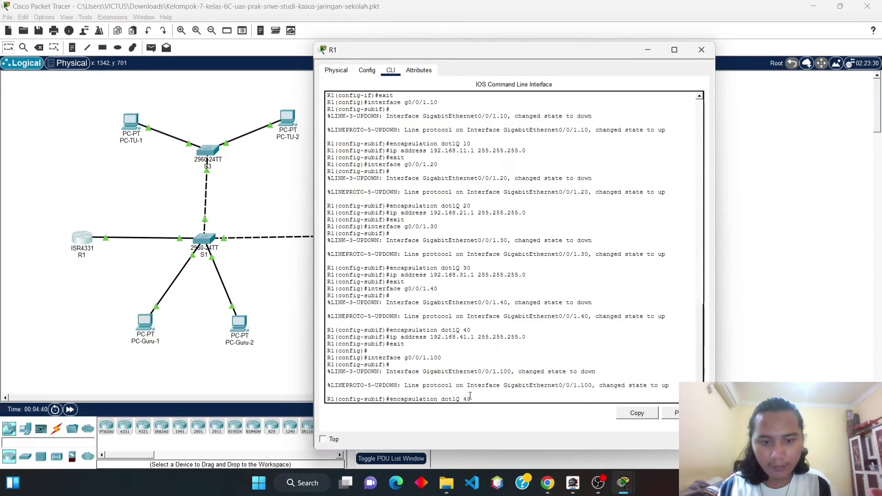
key(BackSpace)
key(BackSpace)
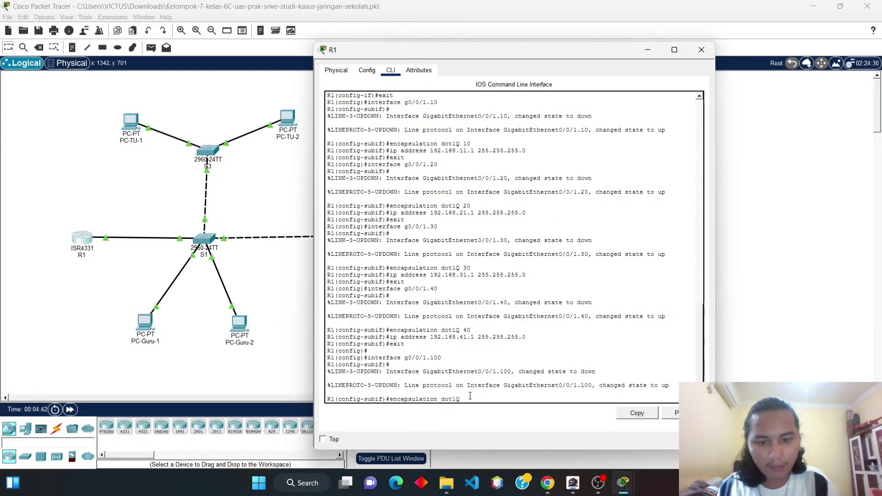
text(100)
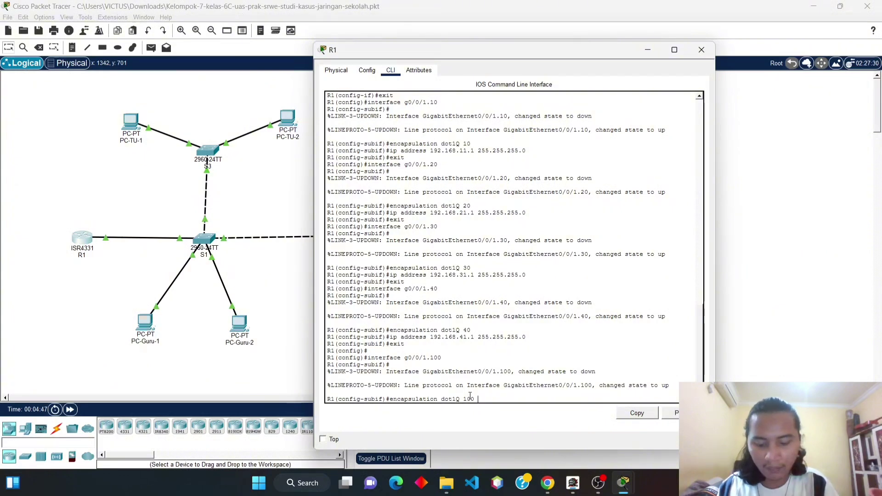
text( native)
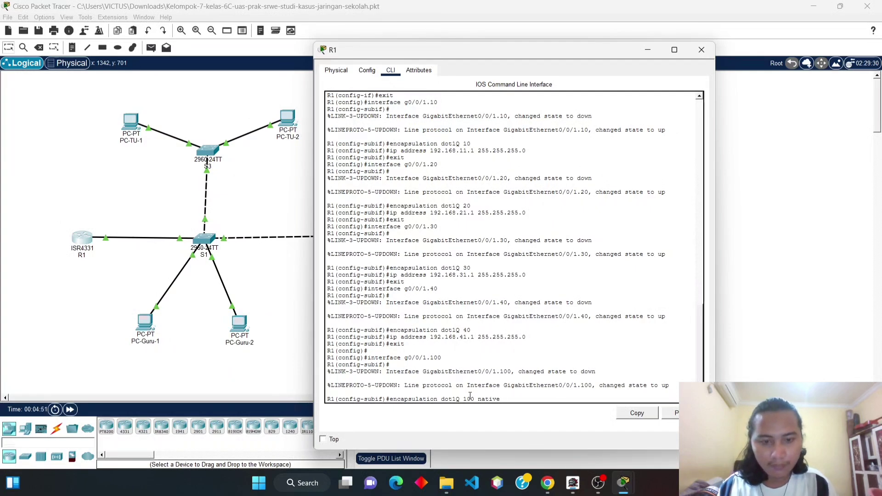
key(Return)
text(ex)
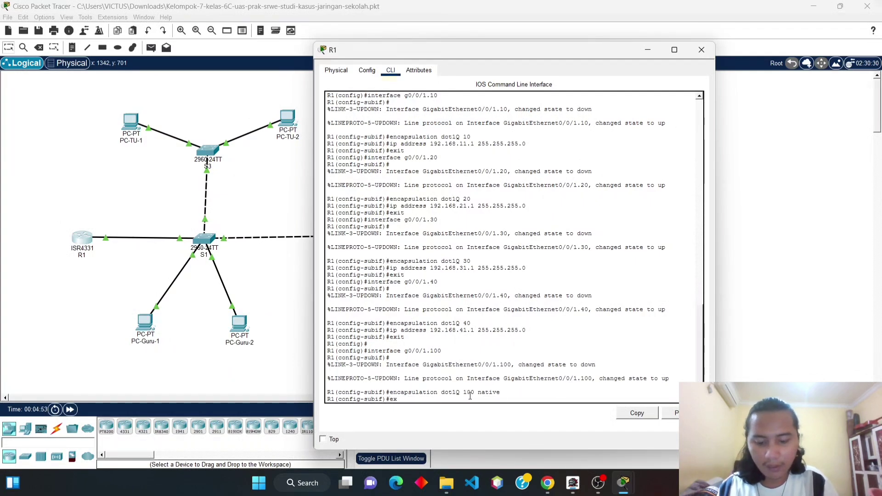
text(it)
key(Return)
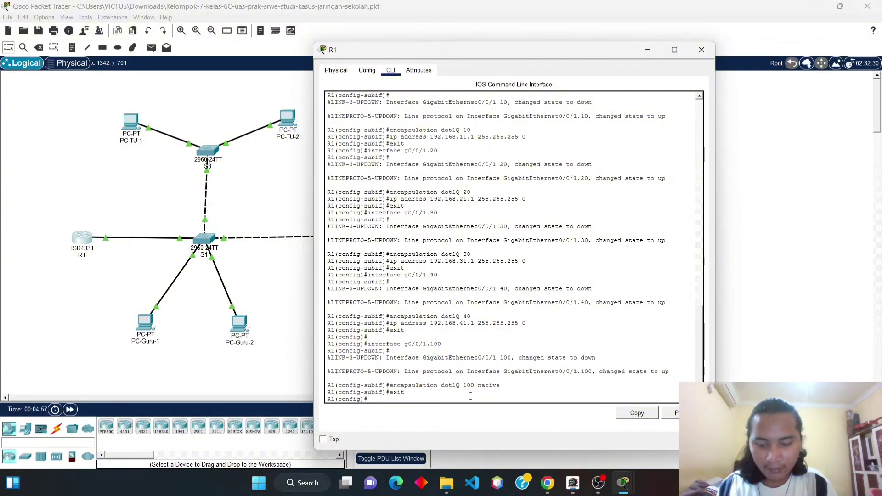
- End configuration mode on R1 and save the running configuration with write memory
text(end)
key(Return)
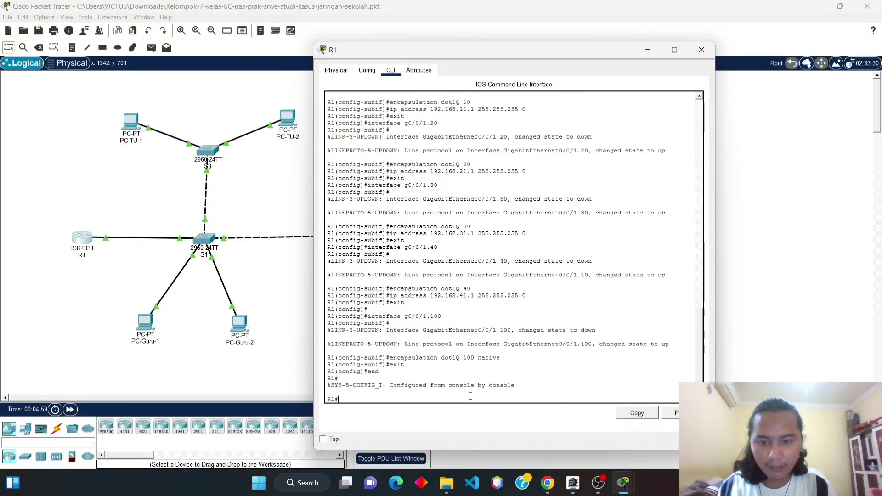
text(w)
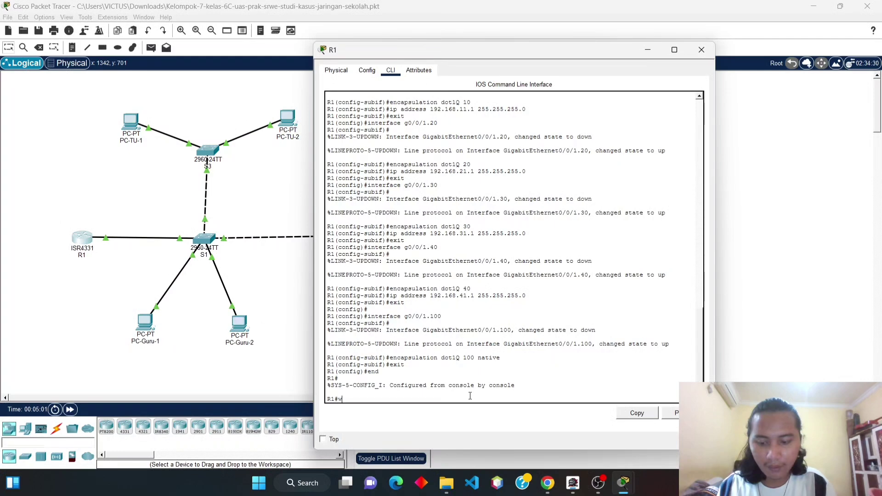
text(rite memory)
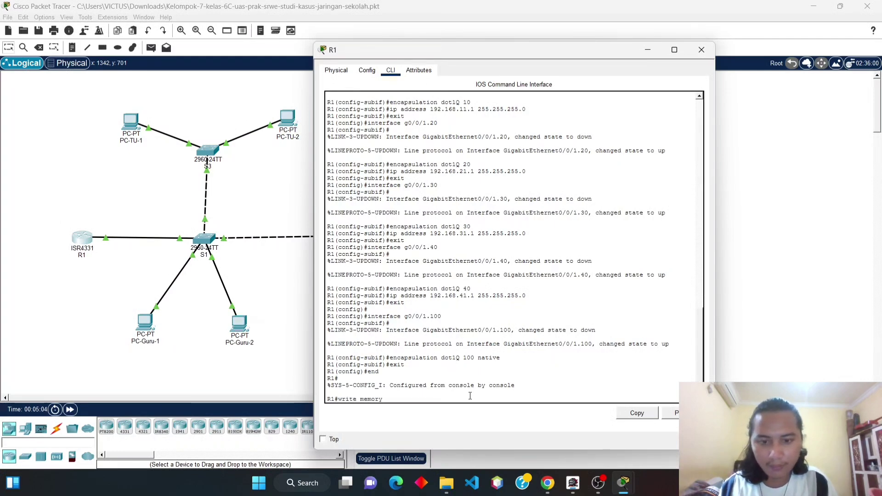
key(Return)
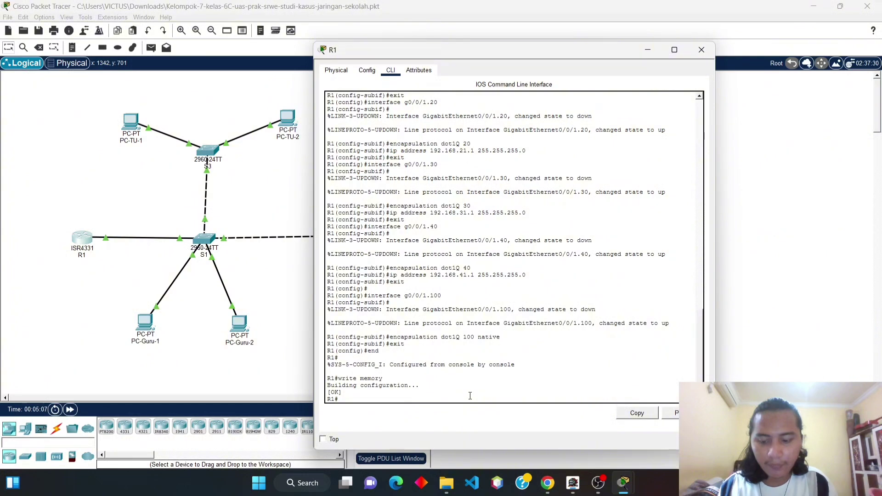
- Run show ip interface brief on R1 to check the addresses and status of its interfaces
text(show)
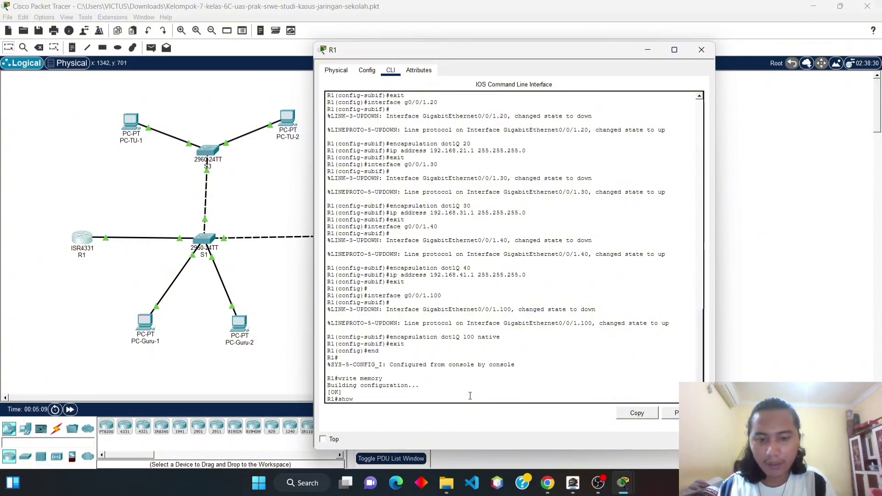
text( ip)
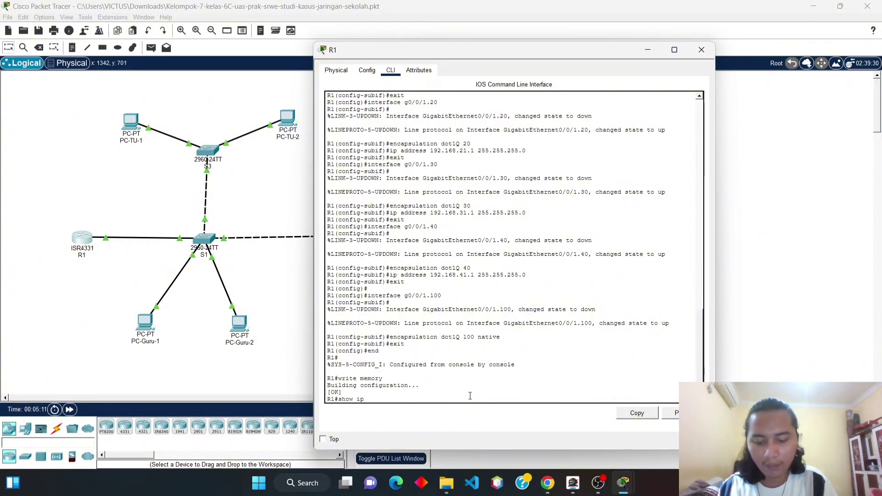
text( int)
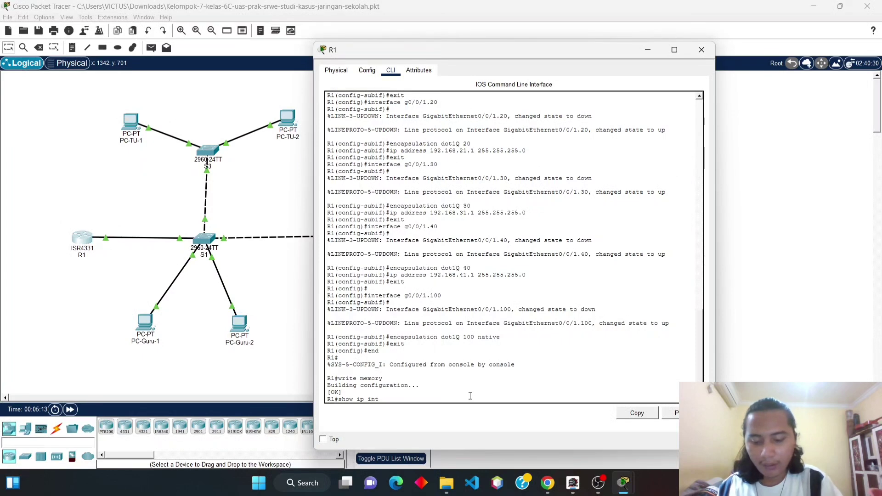
text(erface )
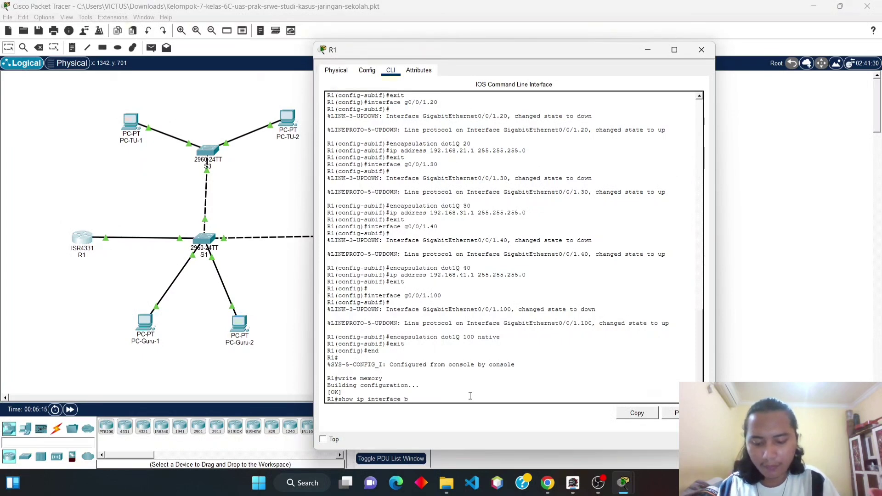
text(brief)
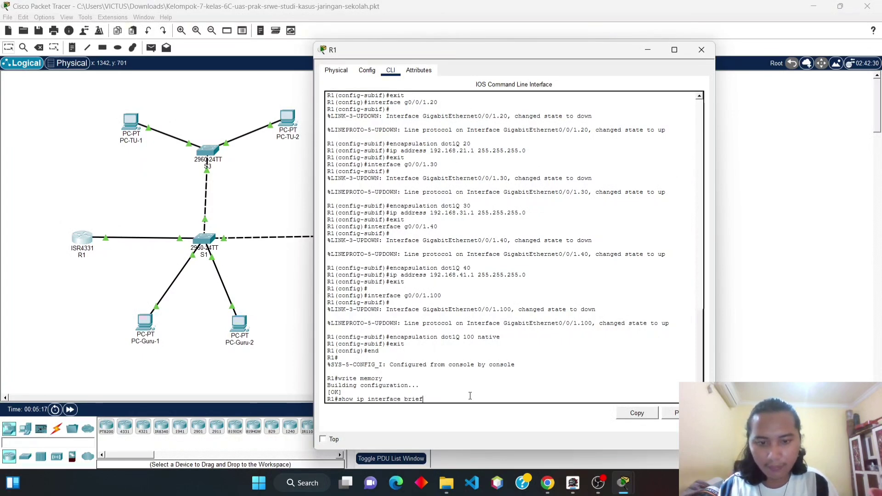
key(Return)
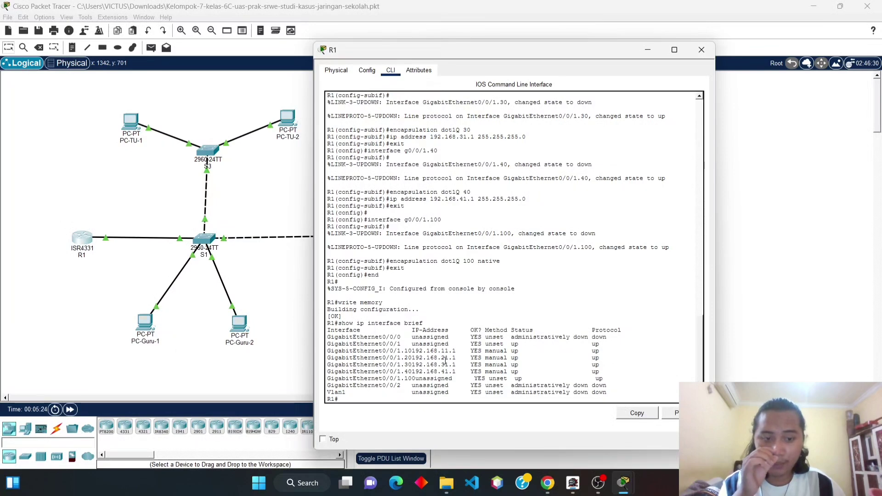
- Minimize R1's window and open the command line of switch S1
click(648, 50)
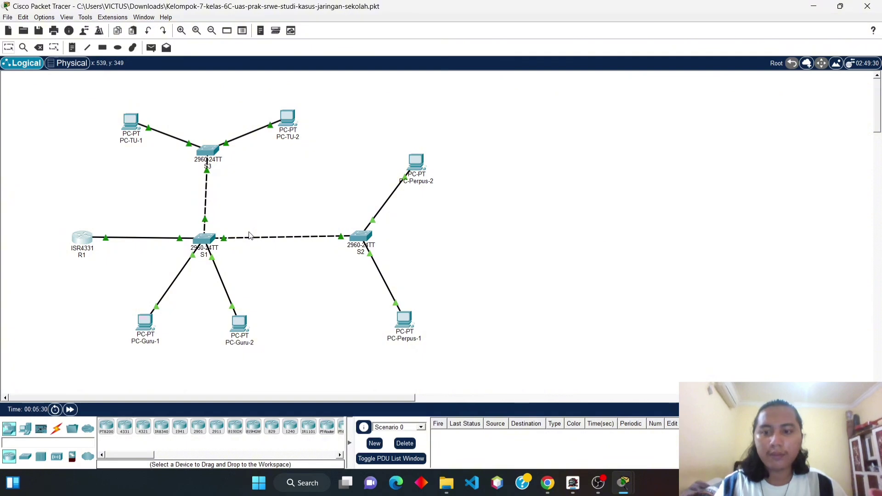
click(213, 241)
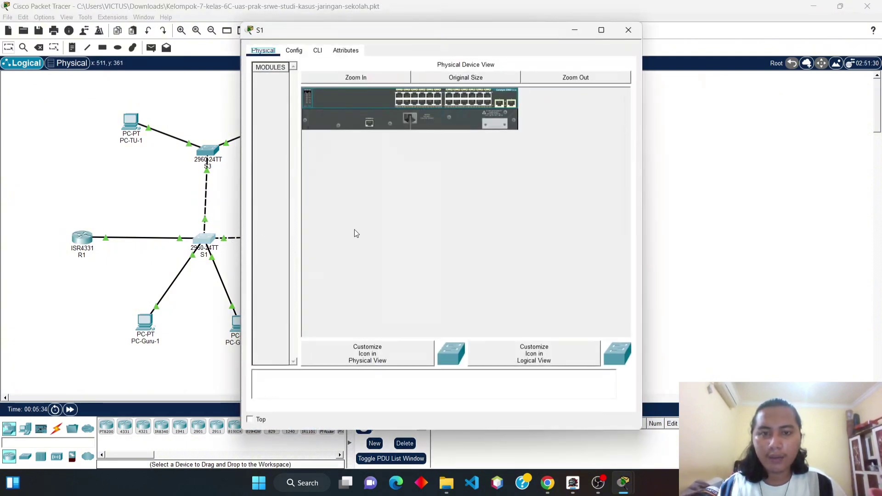
click(317, 51)
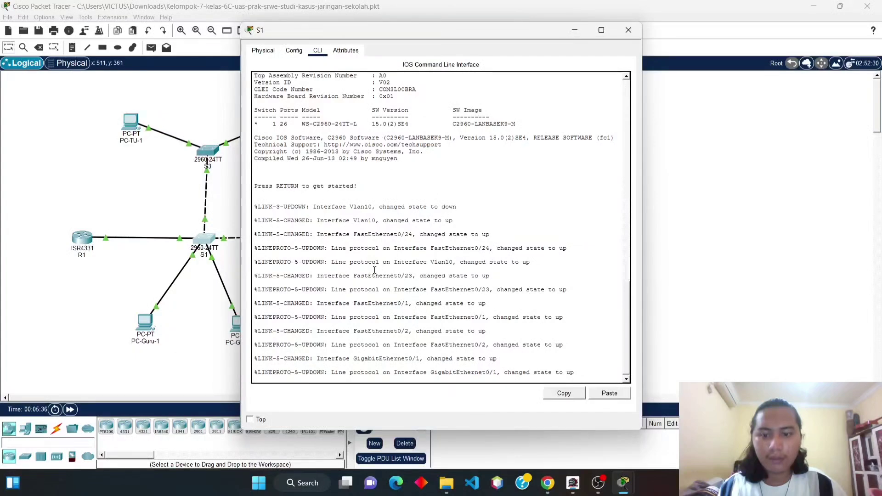
- Start the console session on switch S1 and enter privileged EXEC mode
click(585, 376)
key(Return)
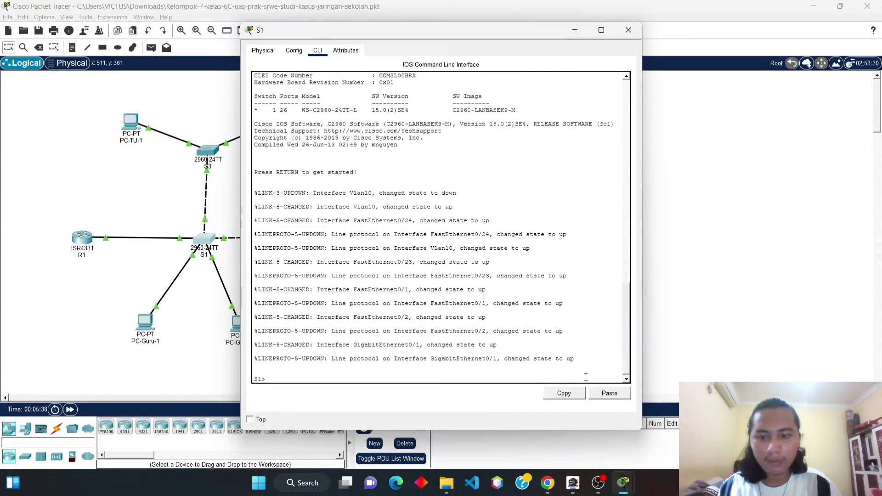
text(enable)
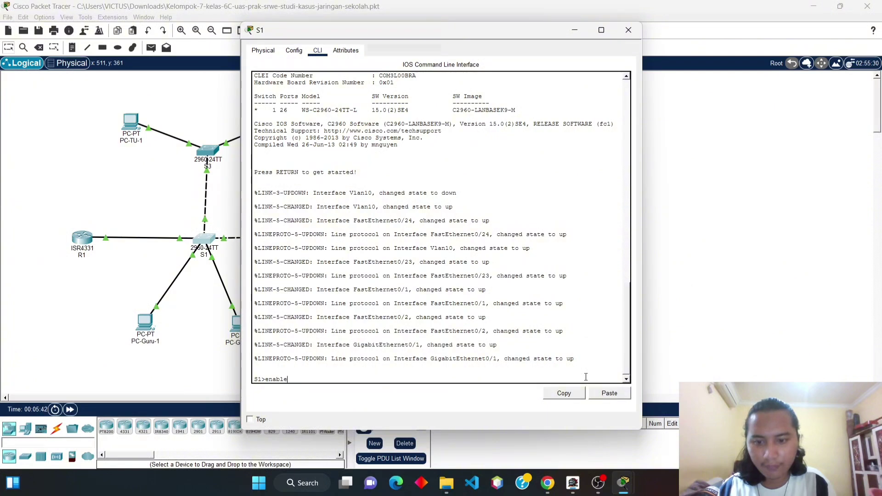
key(Return)
- Try to run show vlan brief from S1's global configuration mode, and exit back to privileged EXEC mode
text(con)
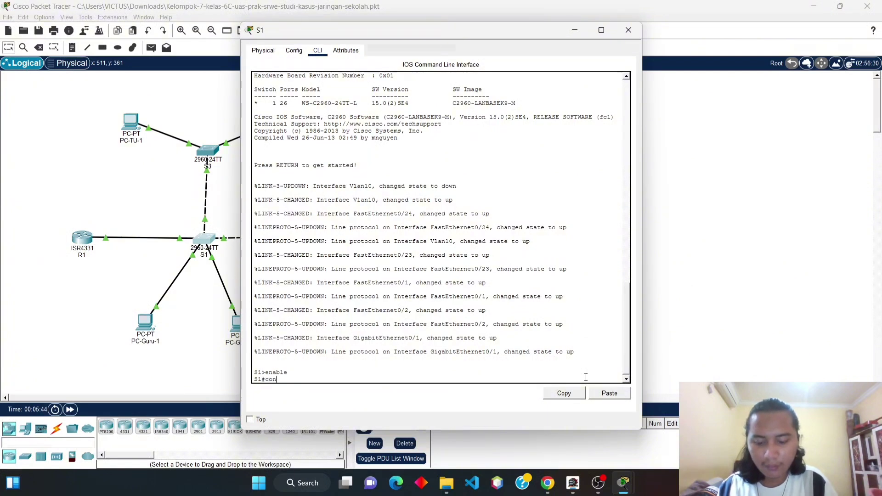
text(f t)
key(Return)
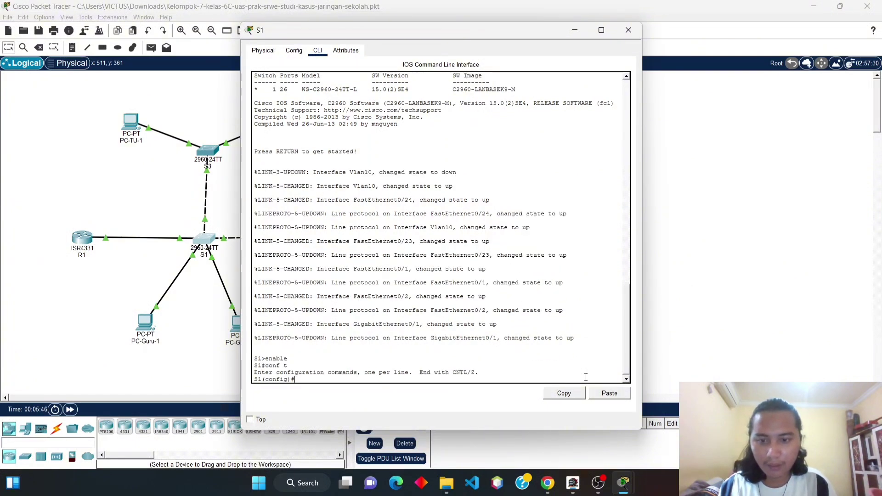
text(show ip)
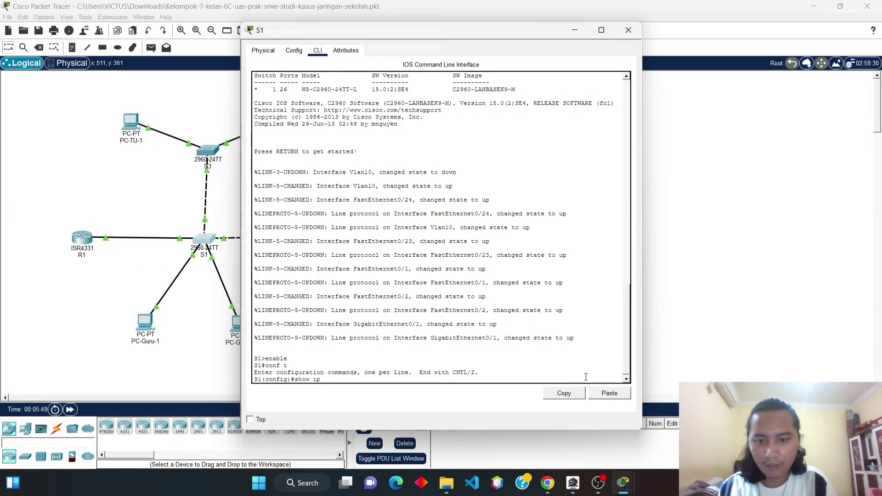
key(BackSpace)
key(BackSpace)
key(BackSpace)
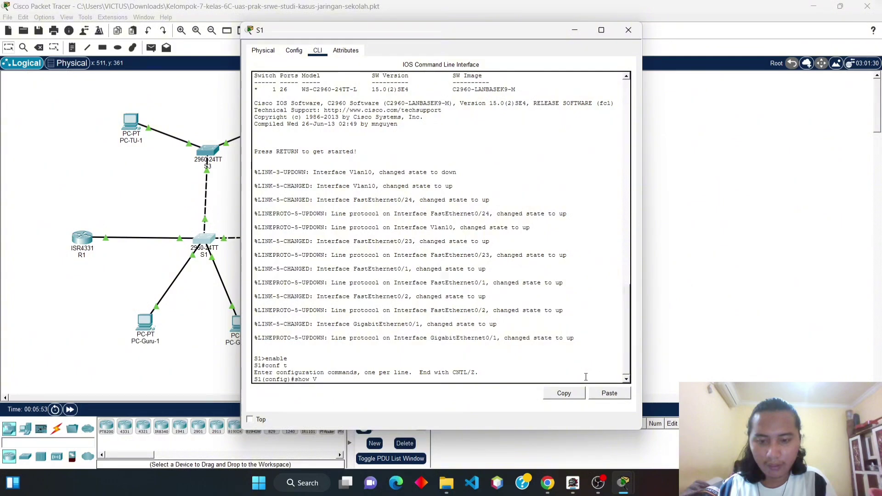
text(vlan)
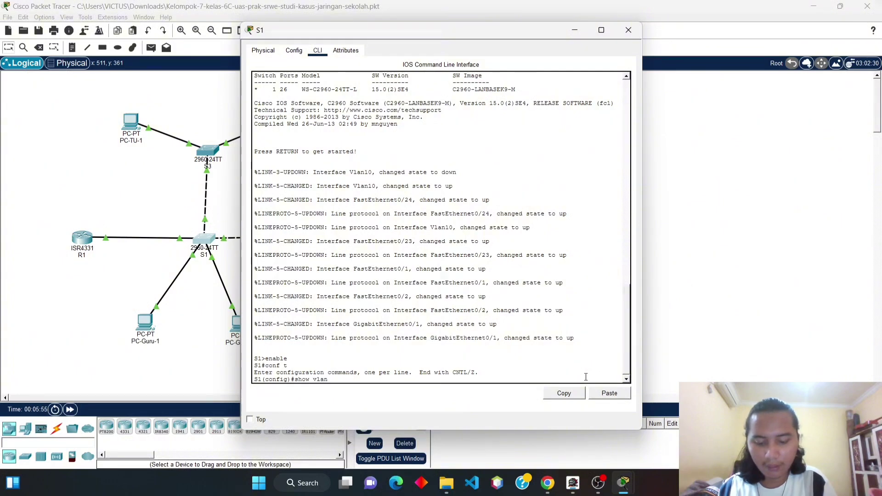
text( brief)
key(Return)
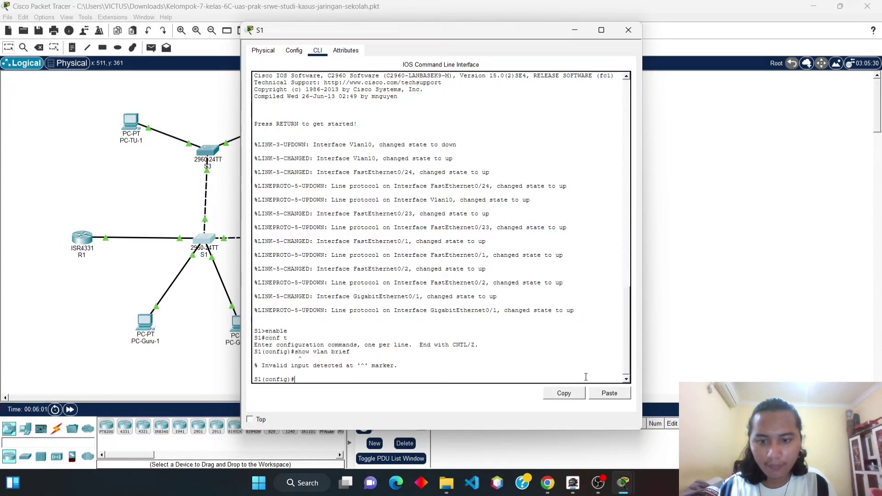
text(x)
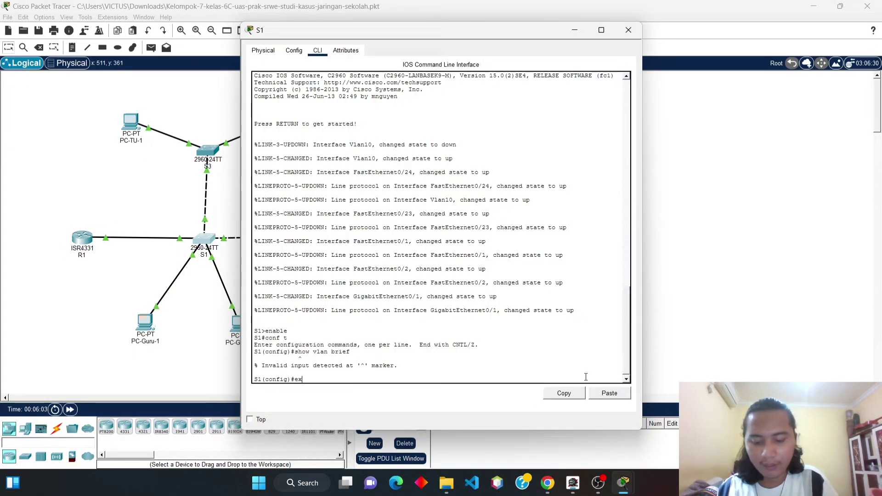
text(it)
key(Return)
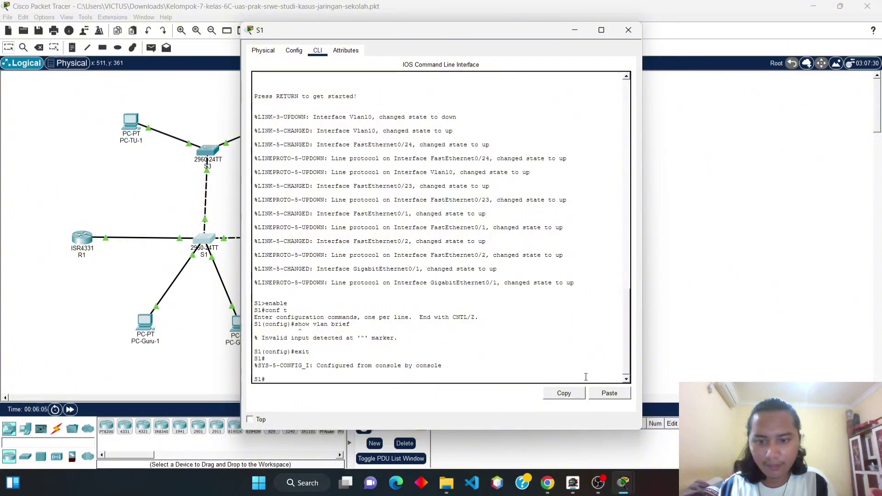
- Run show vlan brief on S1 and check which ports are assigned to the Guru VLAN
text(show)
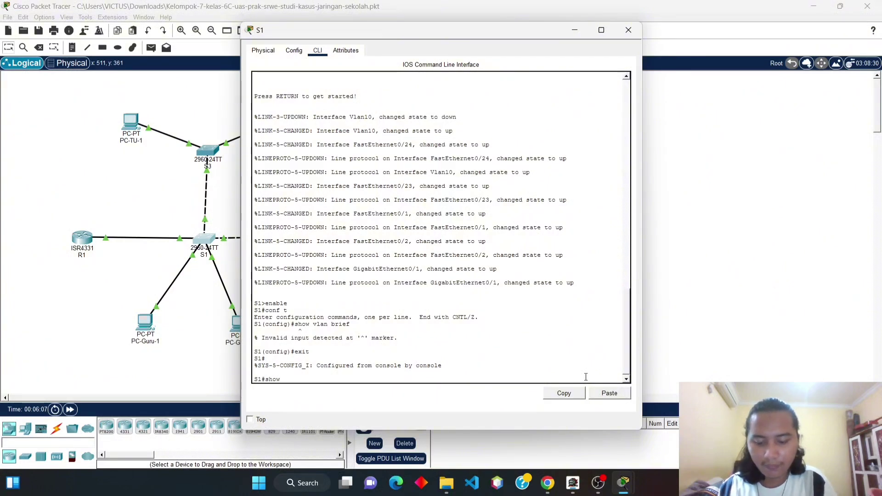
text( vlan br)
text(ie)
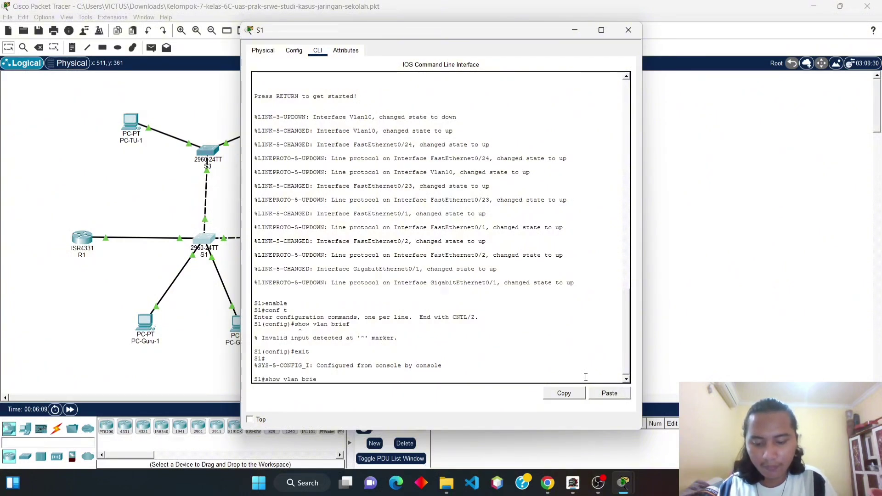
text(f)
key(Return)
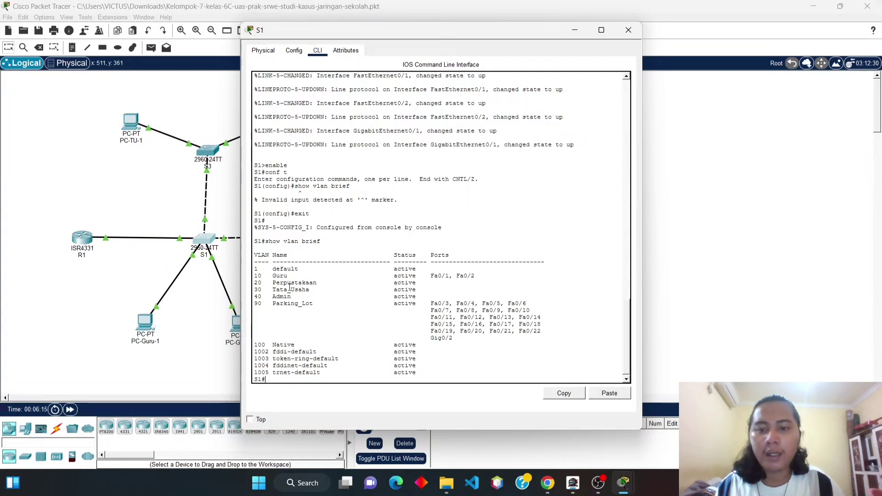
drag(273, 278, 320, 277)
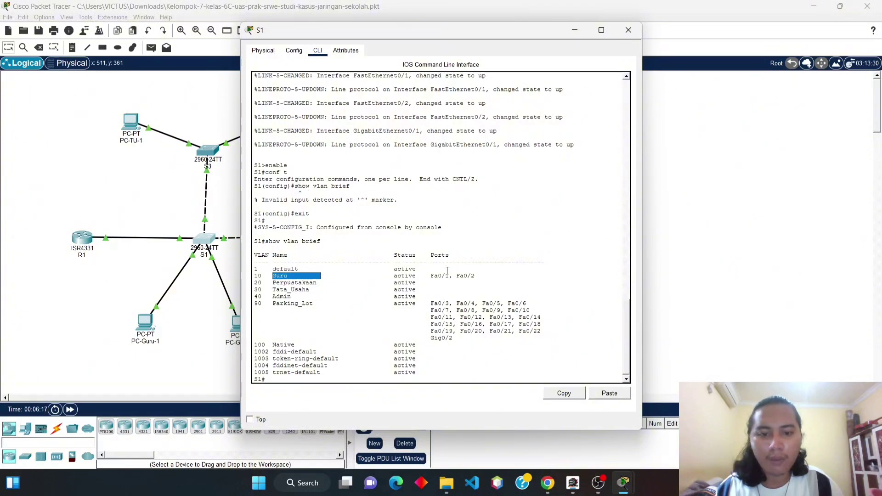
drag(430, 276, 493, 276)
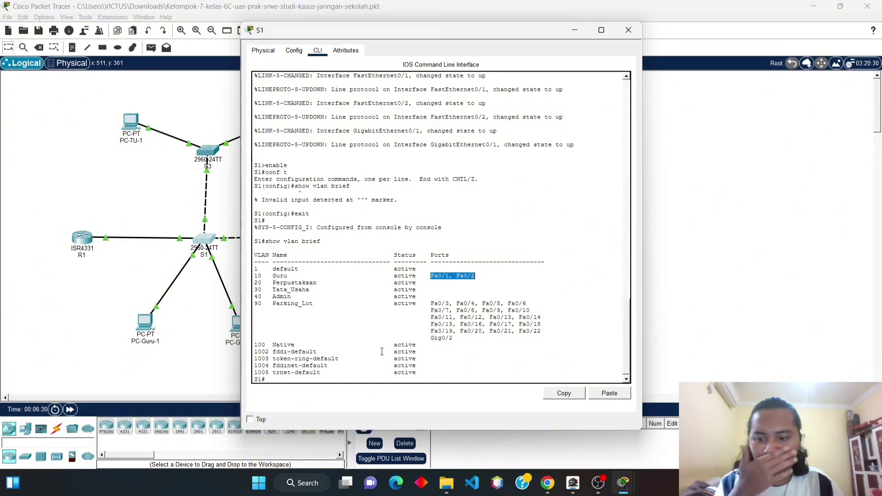
- Run show interface trunk on S1 to check its trunk links
click(303, 379)
text(sh)
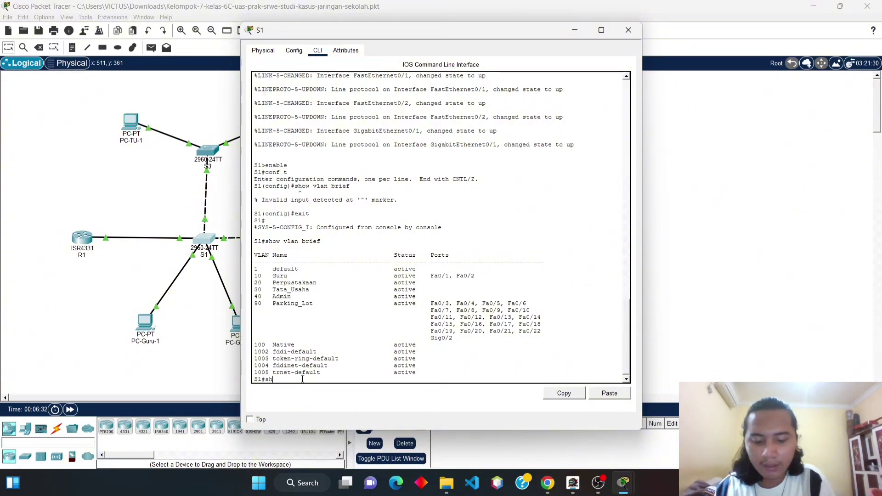
text(ow inter)
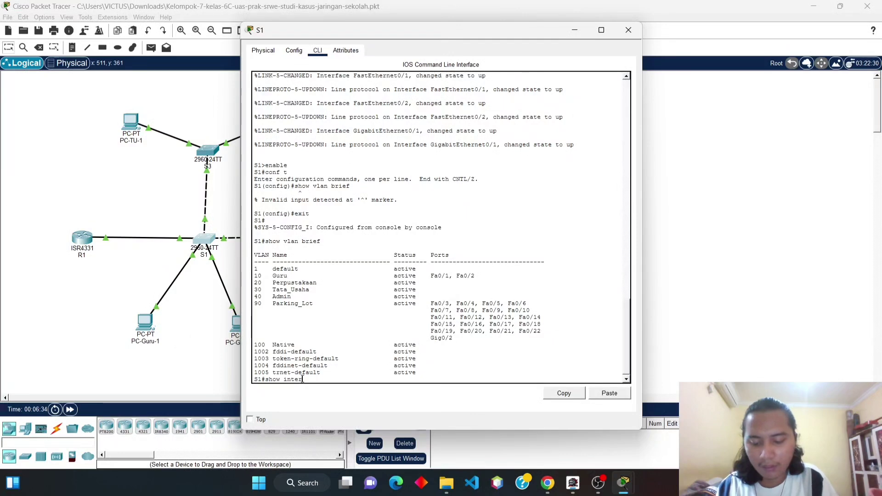
text(face )
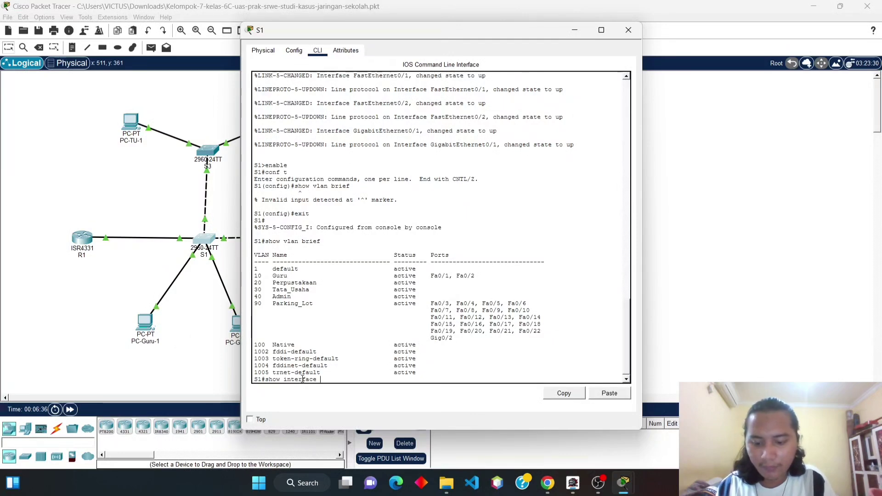
text(trunk)
key(Return)
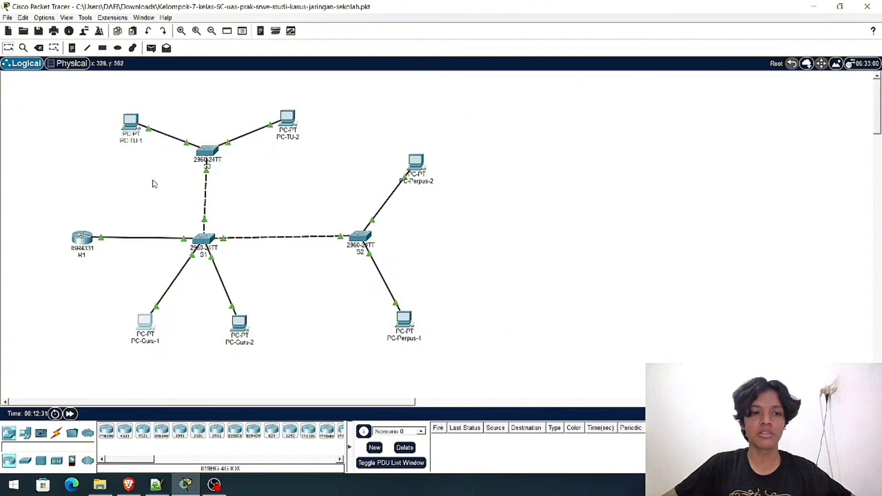
- Give PC-Guru-1 the static IPv4 address 192.168.11.2 with subnet mask 255.255.255.0
click(146, 323)
click(633, 33)
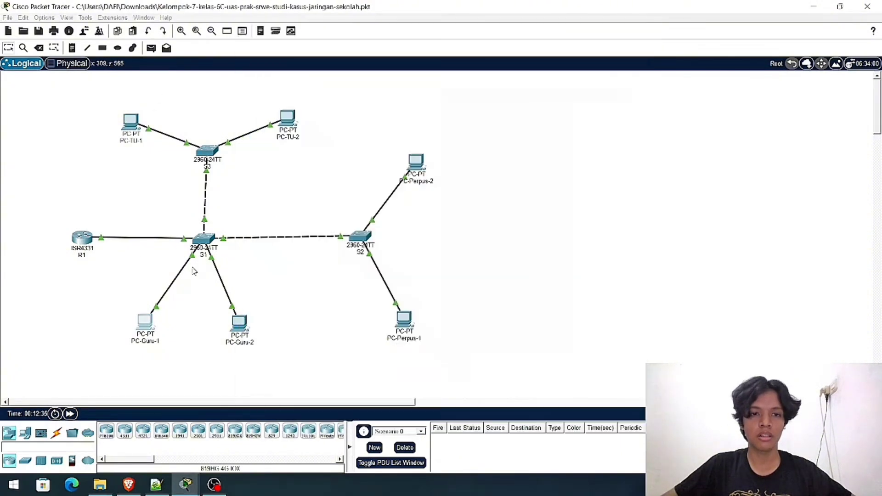
click(150, 327)
click(324, 53)
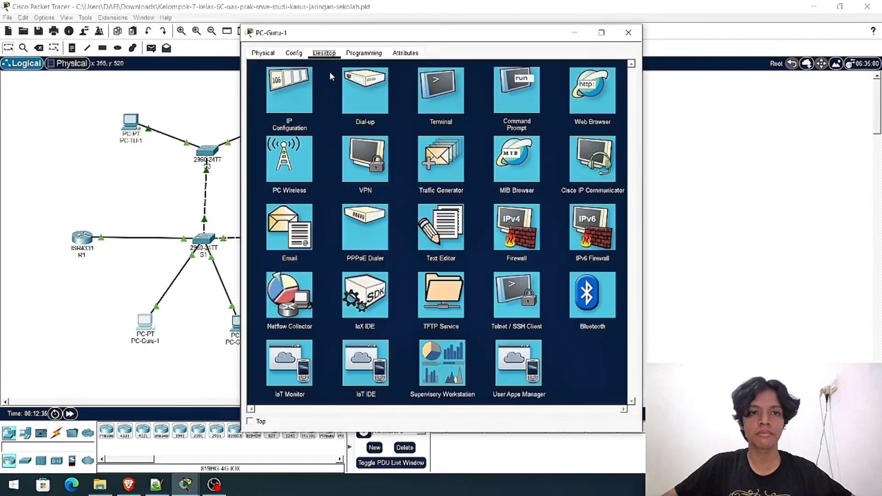
click(296, 98)
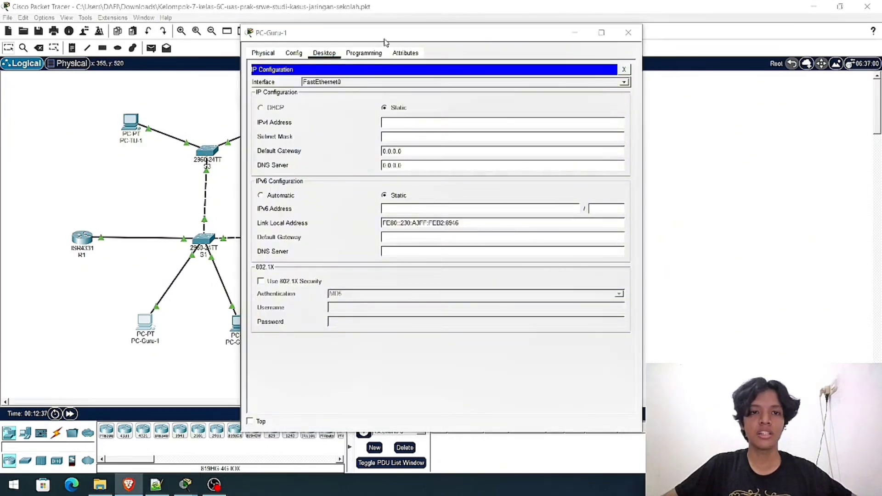
click(425, 121)
text(192.168.11.2)
click(416, 140)
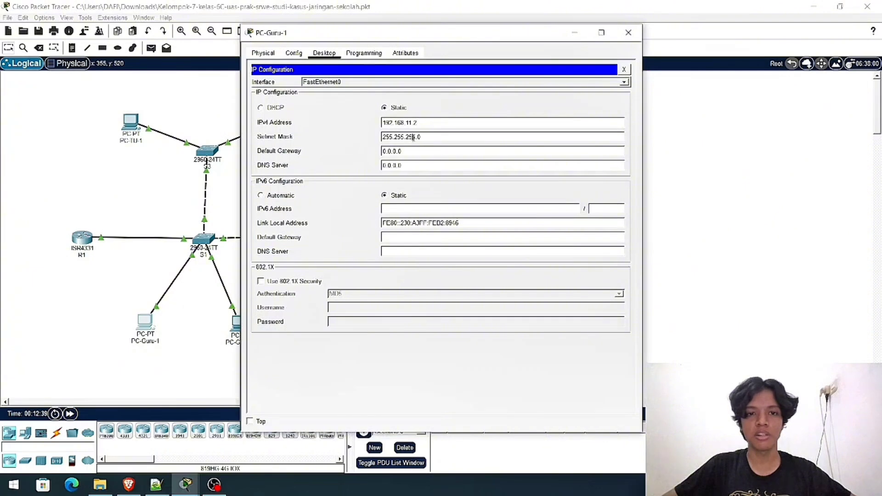
- Set PC-Guru-1's default gateway to 192.168.11.1 and close its window
drag(402, 151, 367, 146)
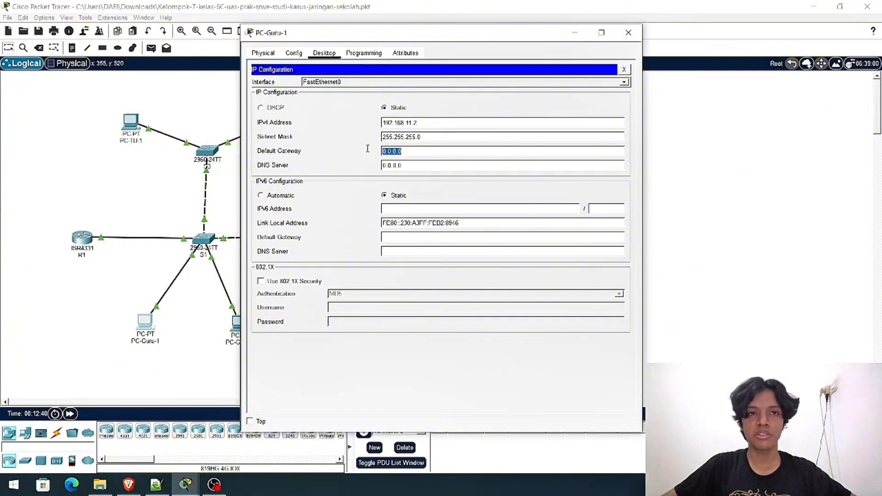
text(192.168.11.2)
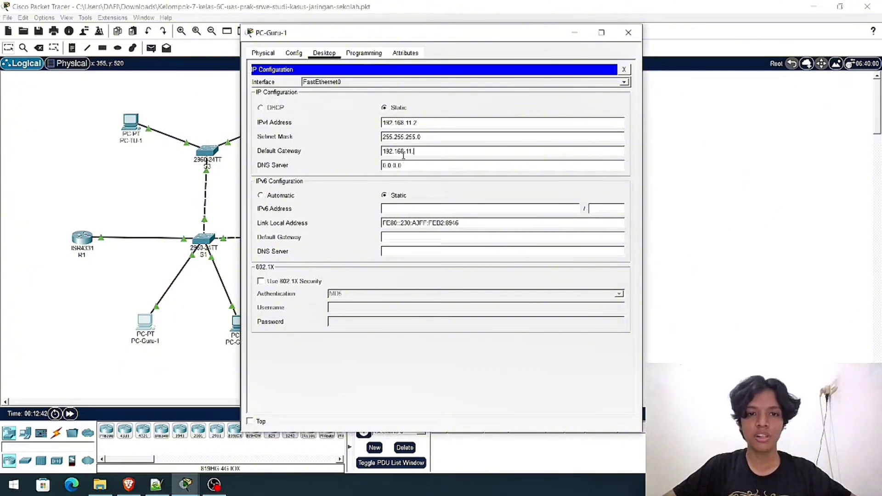
text(1)
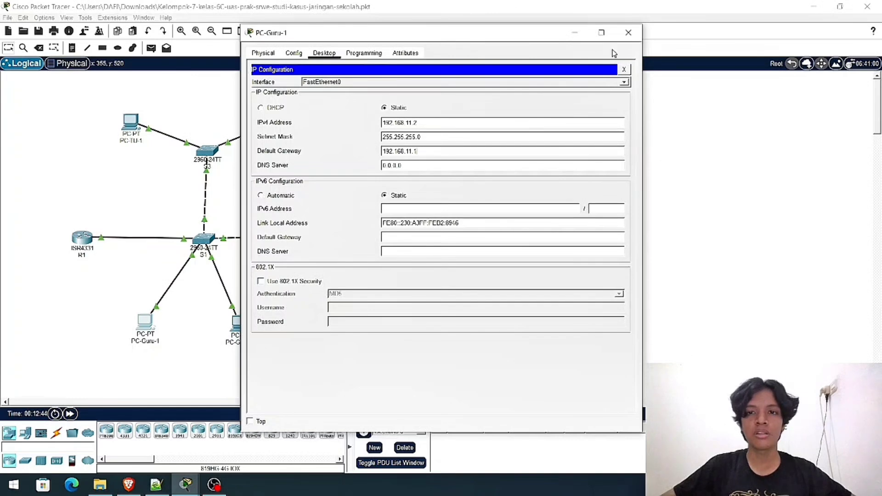
click(628, 32)
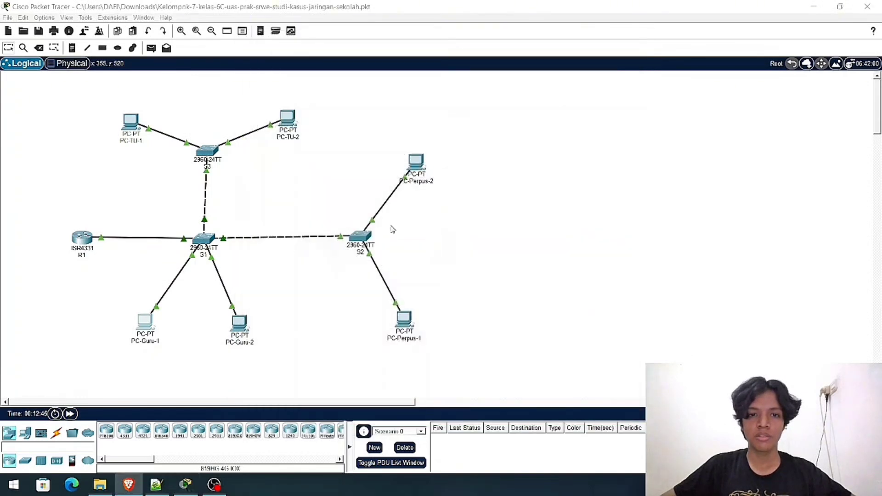
- Give PC-Guru-2 the static IPv4 address 192.168.11.3 with subnet mask 255.255.255.0
click(247, 324)
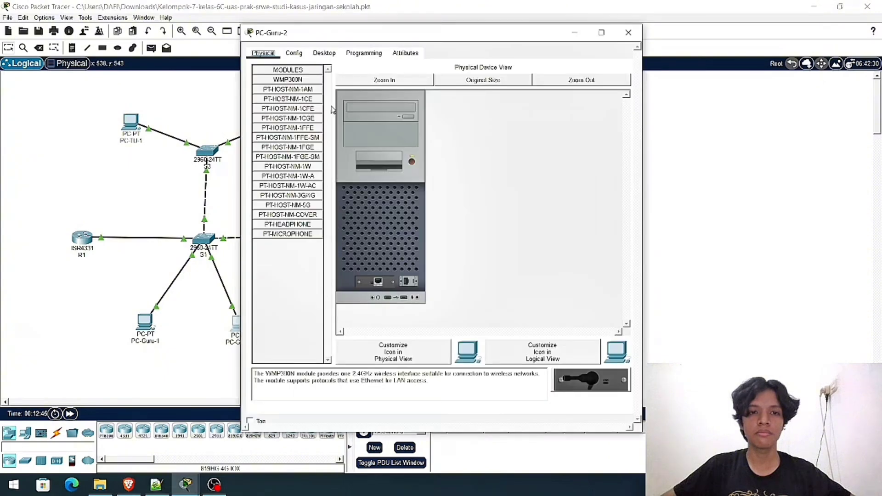
click(325, 53)
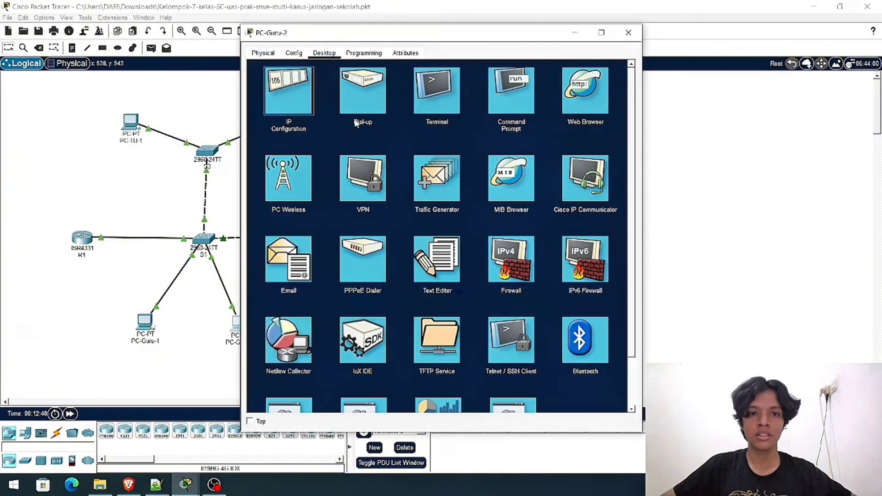
click(296, 92)
click(388, 122)
text(192.168.11.2)
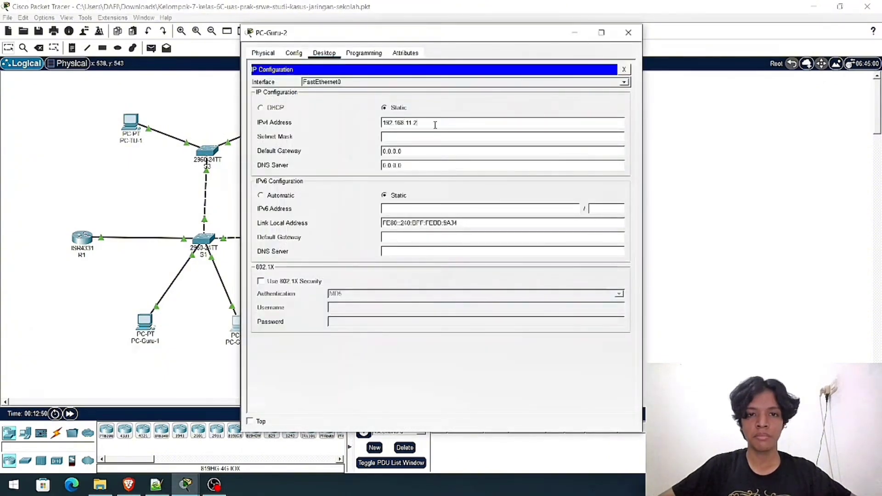
text(3)
click(455, 136)
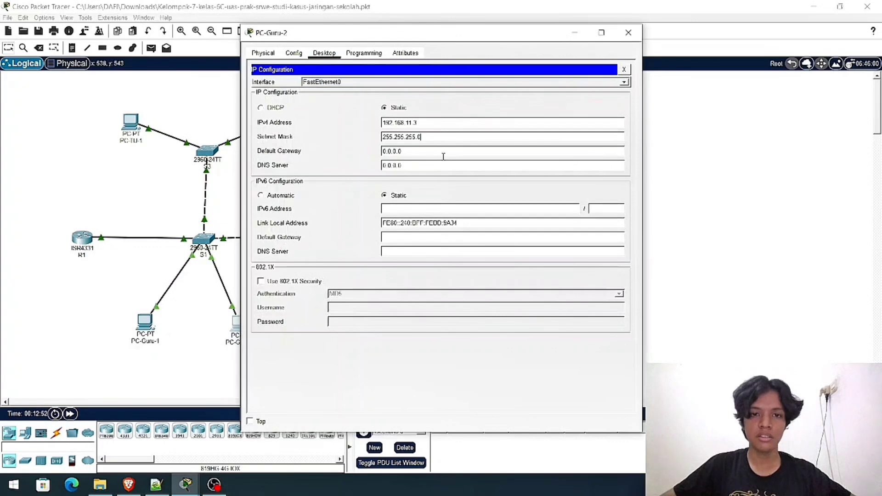
- Set PC-Guru-2's default gateway to 192.168.11.1 and close its window
double_click(398, 151)
key(ctrl+a)
text(192.168.11.2)
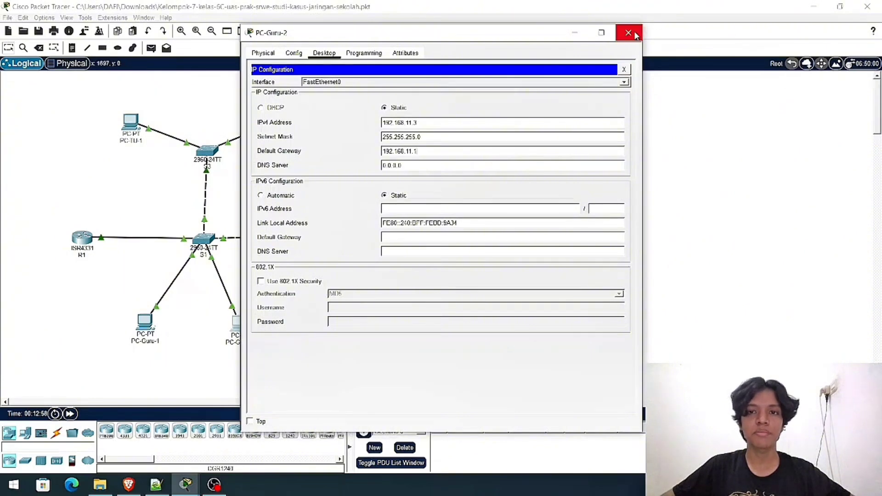
click(635, 35)
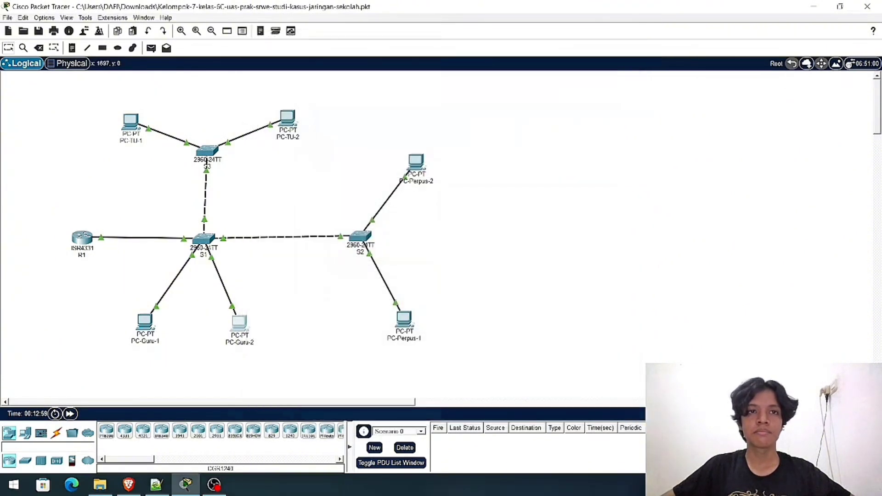
- Give PC-Perpus-1 the static IPv4 address 192.168.21.2 with subnet mask 255.255.255.0
key(alt+Tab)
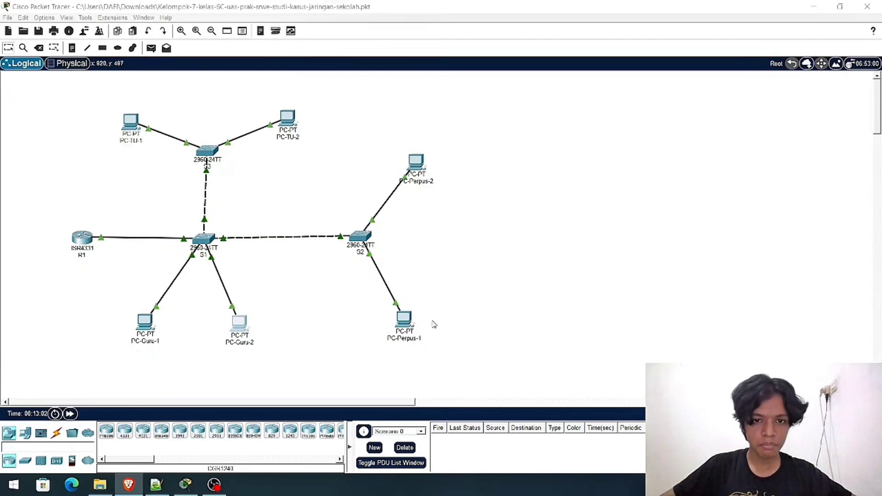
click(401, 327)
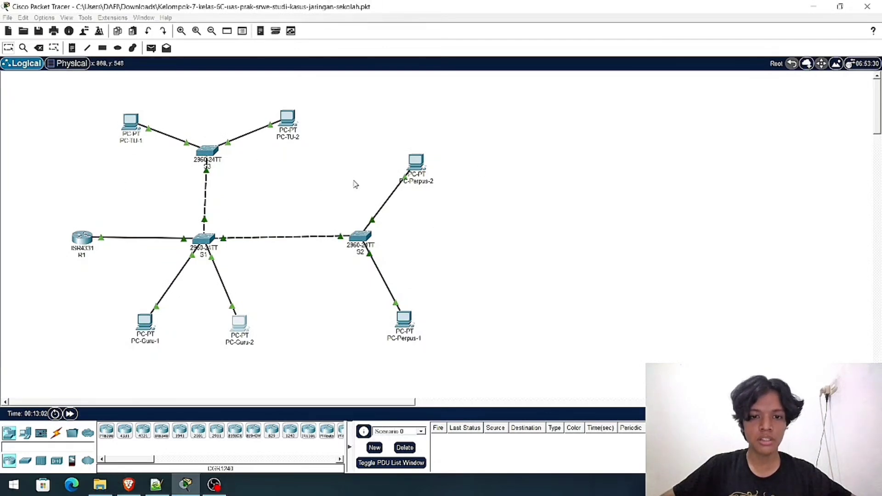
click(402, 319)
click(317, 53)
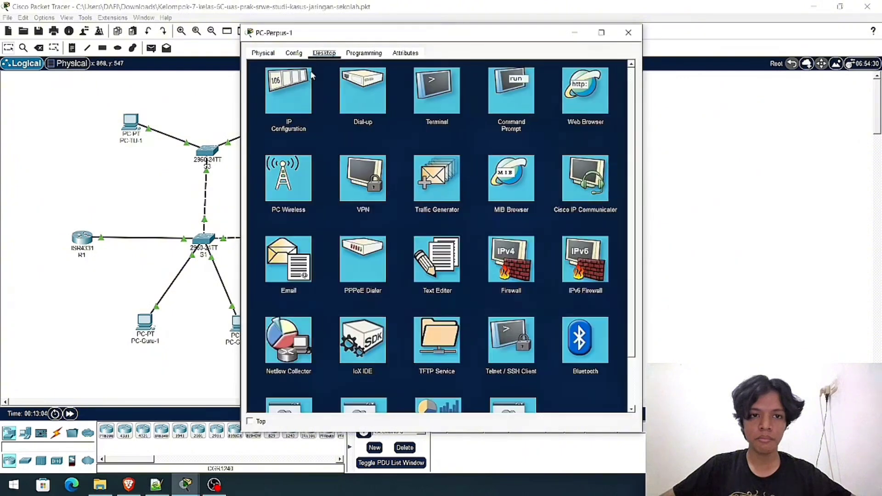
click(309, 79)
click(310, 110)
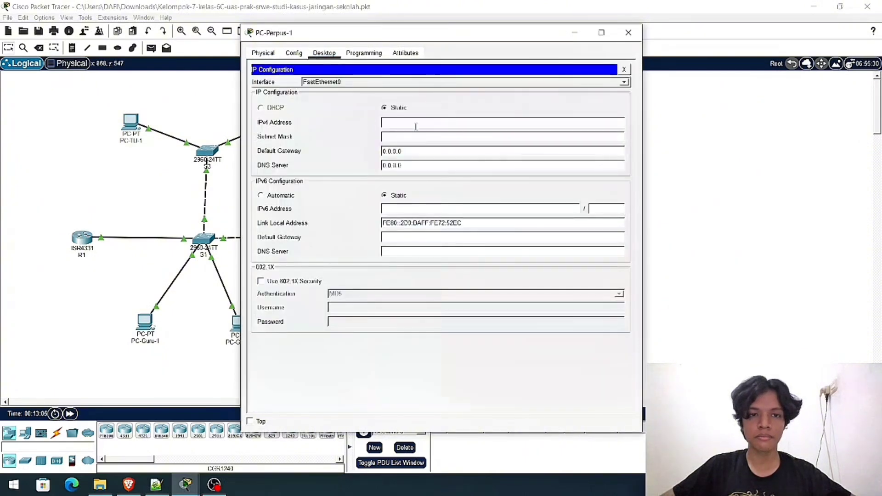
text(192.168.21.2)
key(Tab)
- Set PC-Perpus-1's default gateway to 192.168.21.1 and close its window
drag(419, 152, 383, 152)
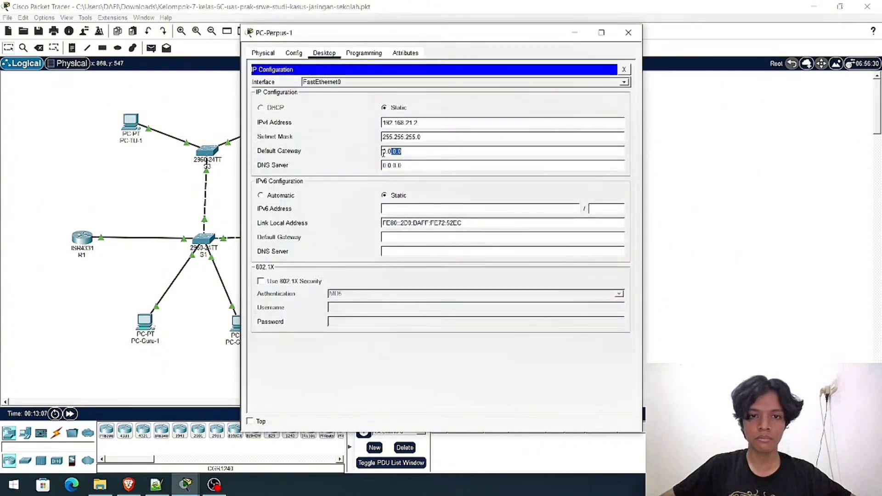
text(192.168.21.2)
key(BackSpace)
text(1)
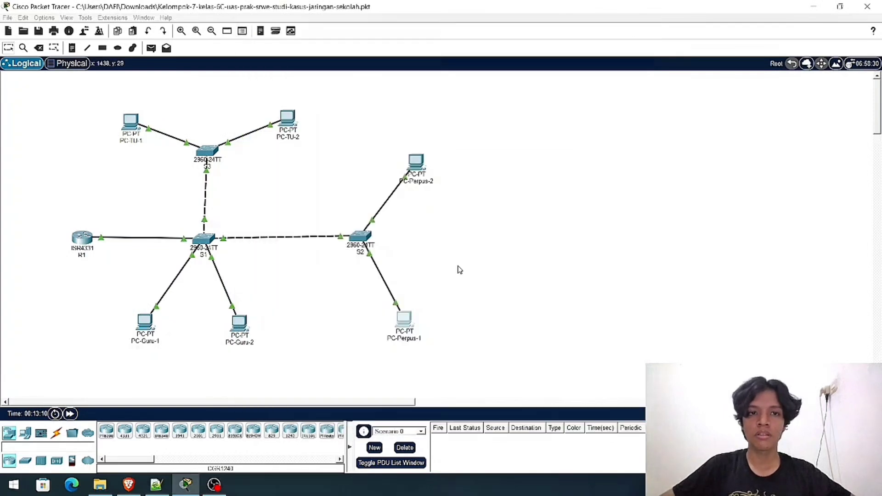
click(629, 32)
- Give PC-Perpus-2 the static IPv4 address 192.168.21.3, subnet mask 255.255.255.0 and default gateway 192.168.11.1, and close its window
click(406, 161)
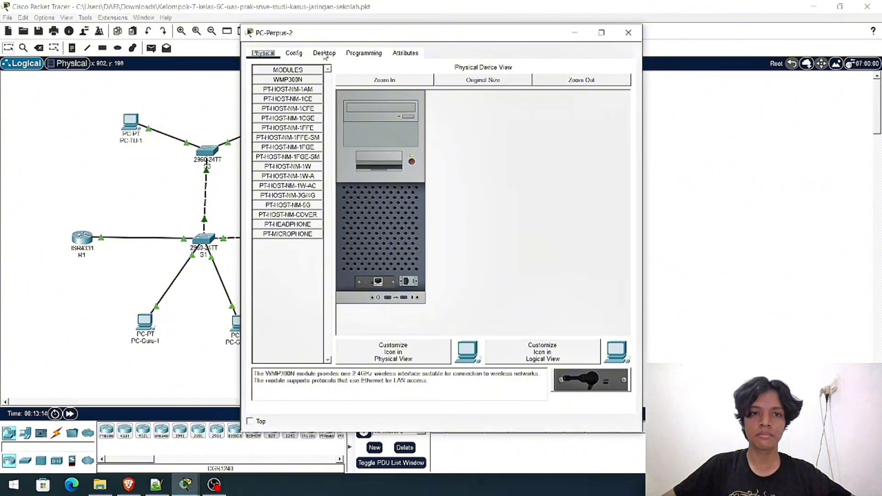
click(324, 53)
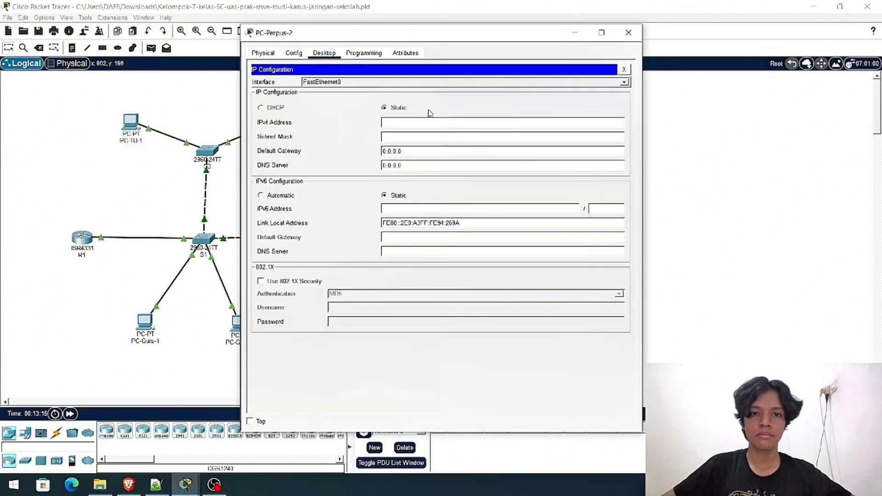
click(426, 123)
text(192.168.71.3)
click(405, 138)
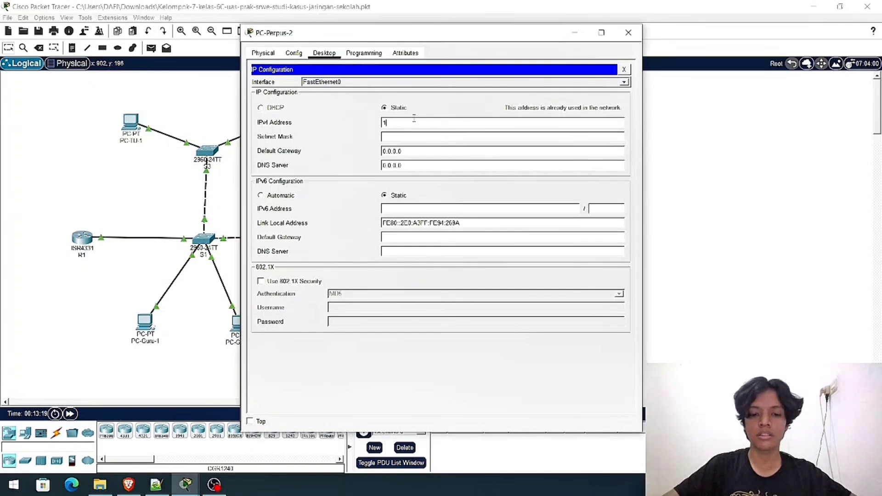
text(68.21.3)
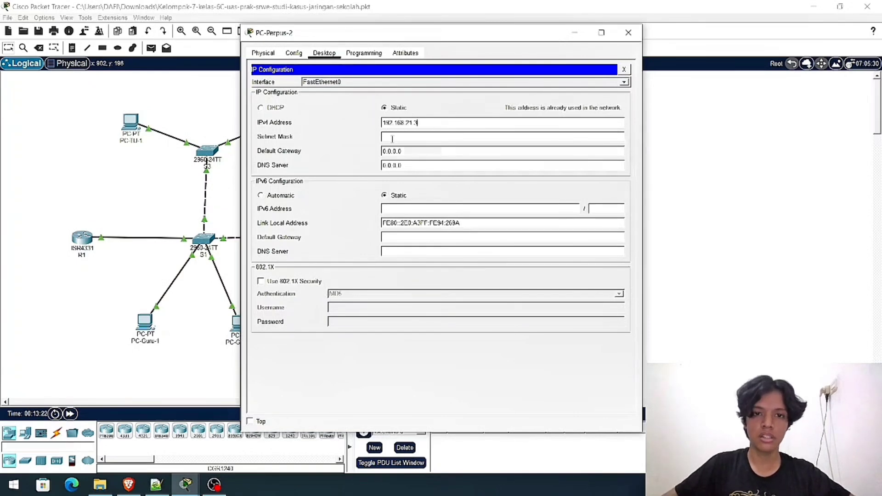
click(392, 138)
key(Tab)
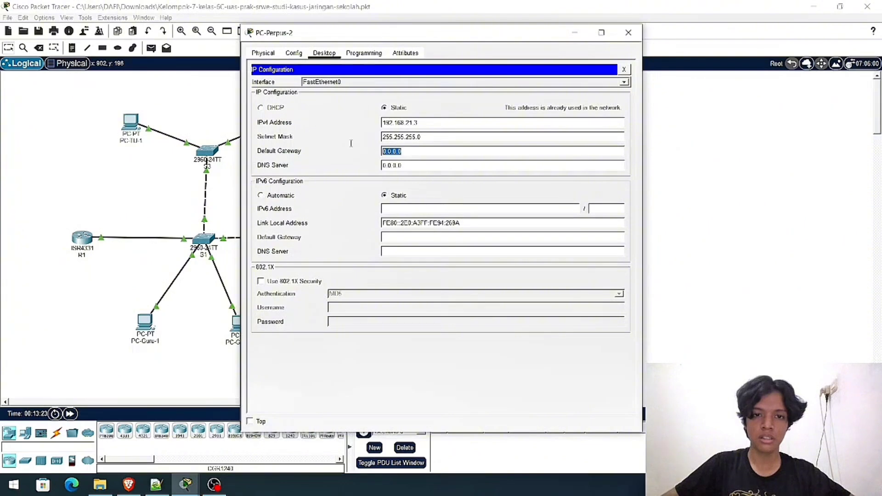
text(192.168.11.1)
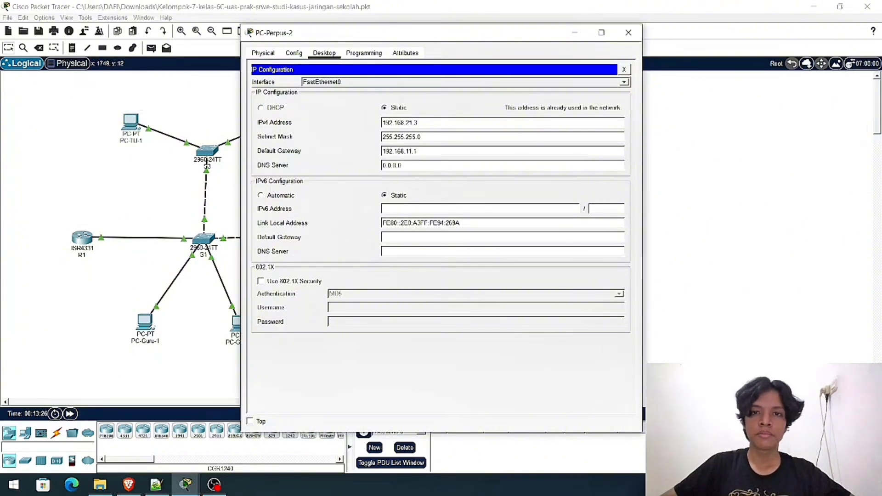
click(627, 32)
- Give PC-TU-1 the static IPv4 address 192.168.31.2 with subnet mask 255.255.255.0
scroll(287, 317, down, 2)
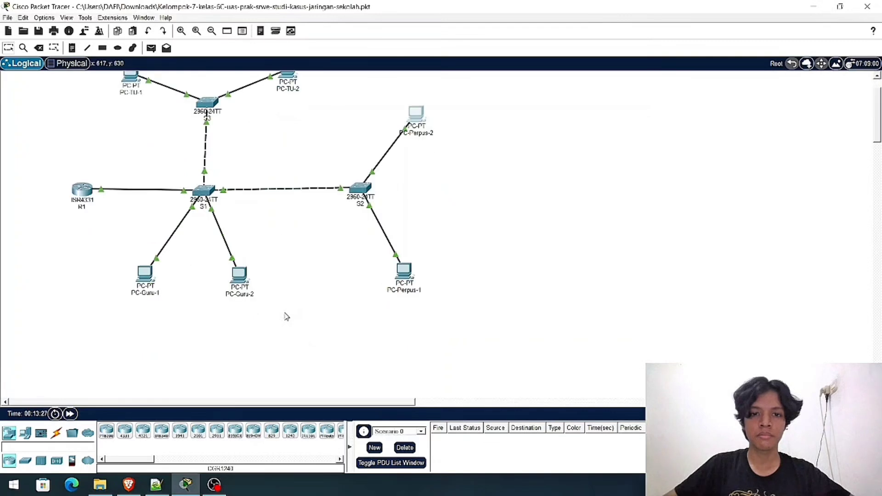
scroll(201, 296, up, 2)
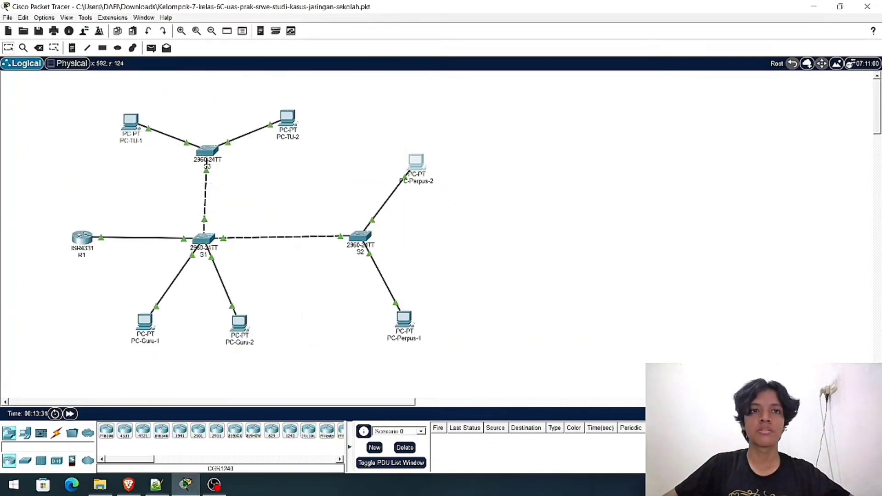
click(138, 132)
click(322, 53)
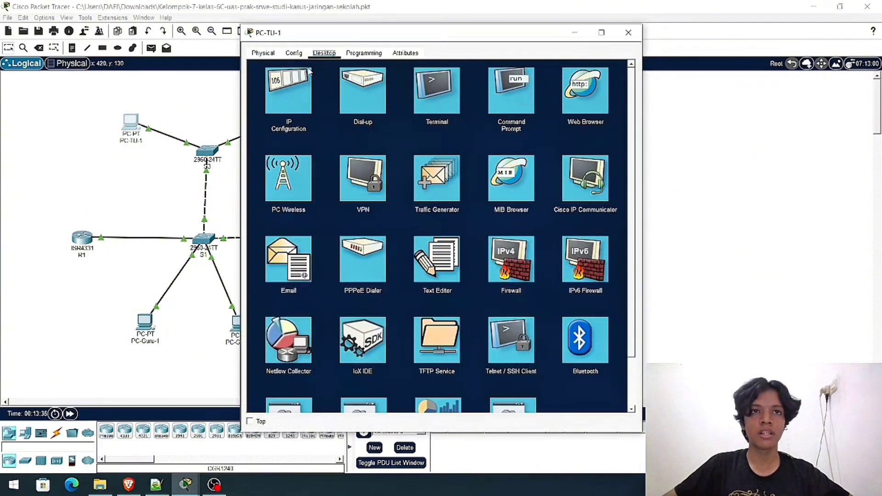
click(287, 99)
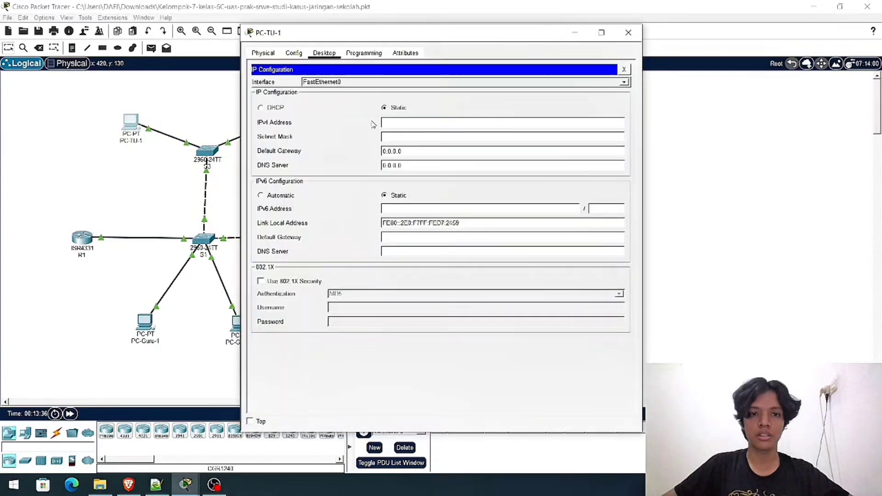
click(395, 123)
text(192.)
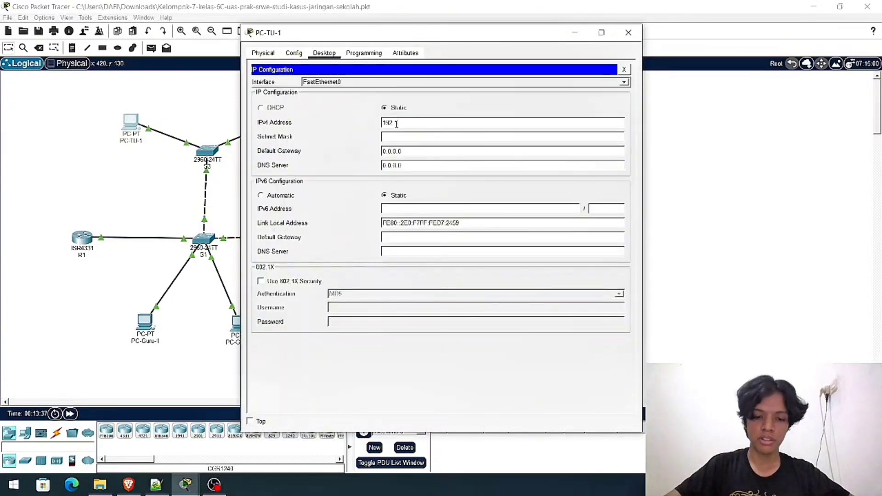
text(168)
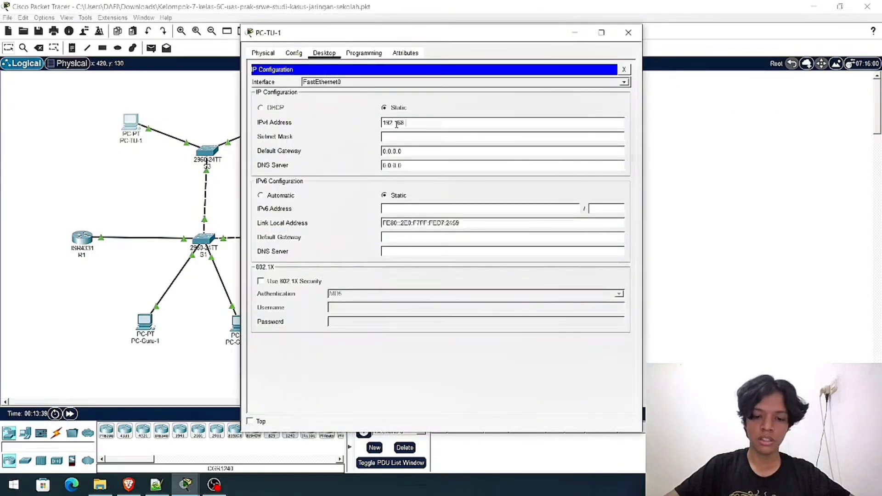
text(.31.2)
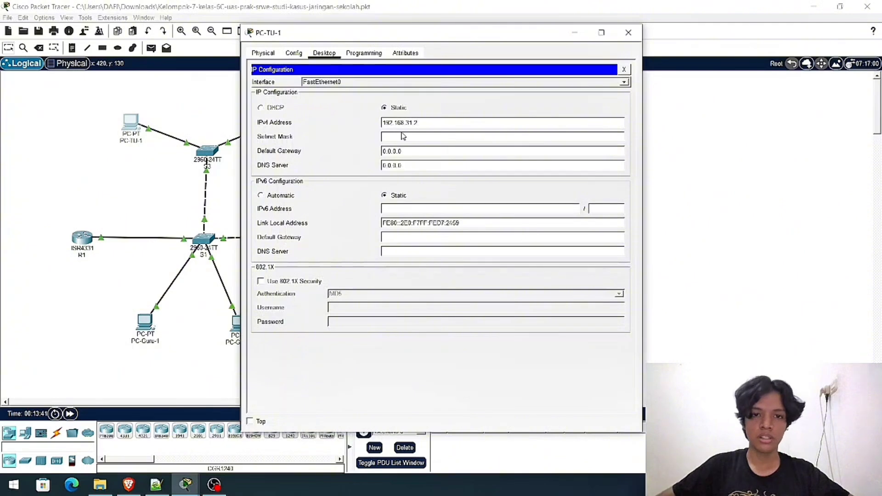
click(421, 138)
- Set PC-TU-1's default gateway to 192.168.11.1 and close its window
double_click(413, 151)
text(192.168.31.1)
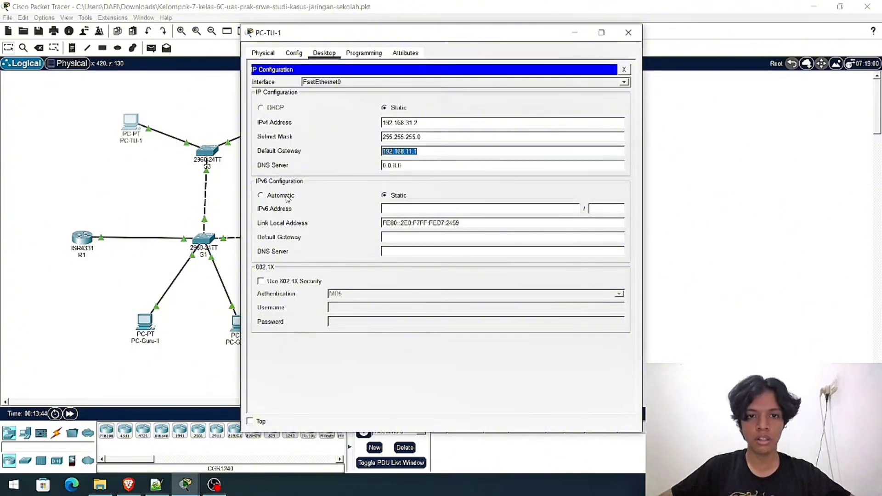
click(629, 32)
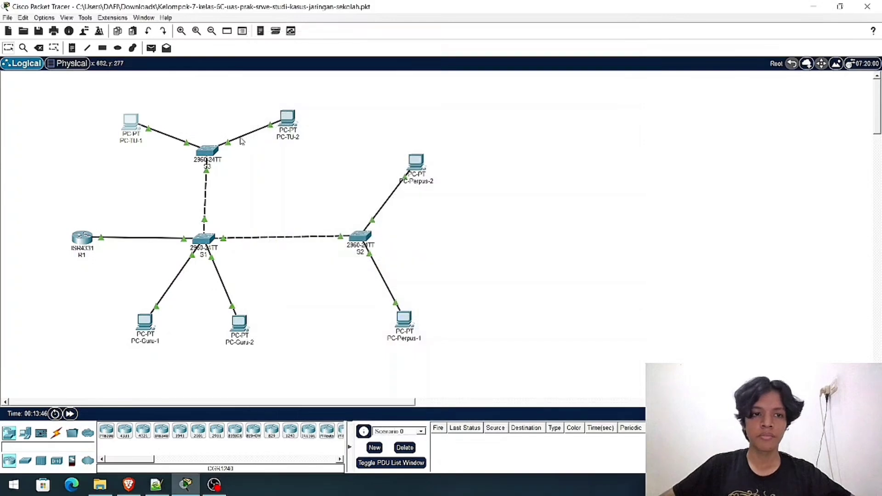
- Give PC-TU-2 the static IPv4 address 192.168.31.3 with subnet mask 255.255.255.0
click(290, 129)
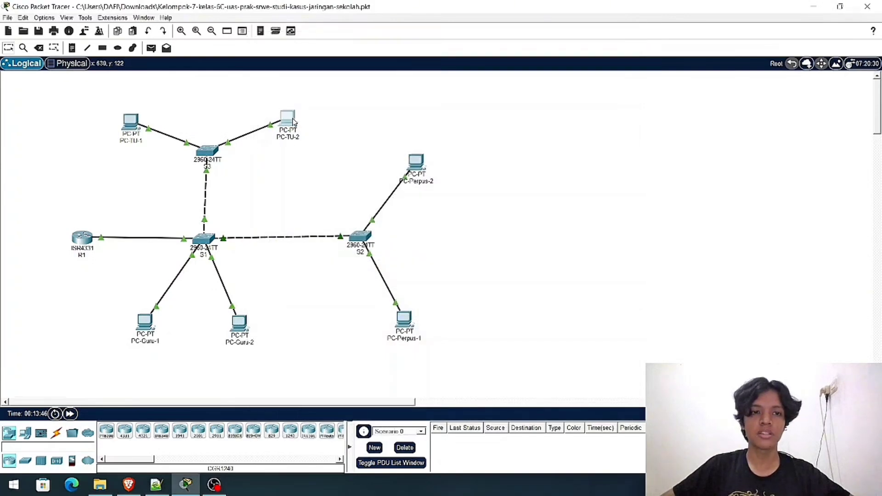
click(292, 119)
click(311, 53)
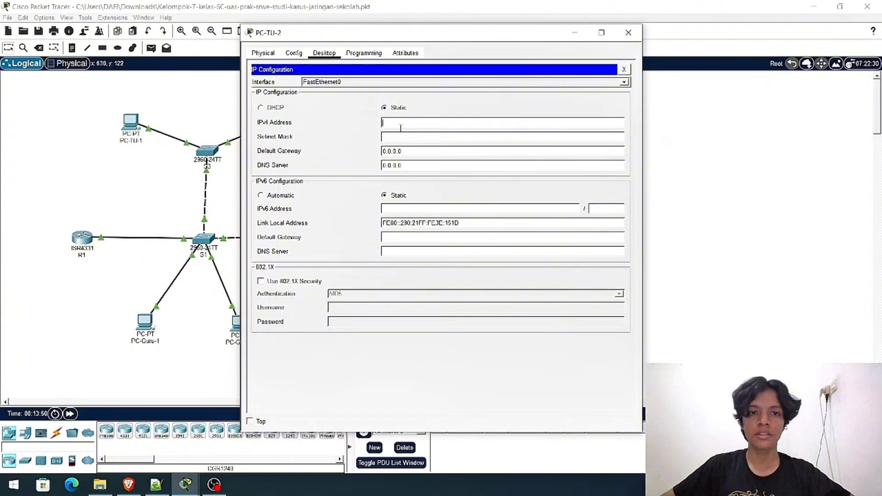
text(192.168.)
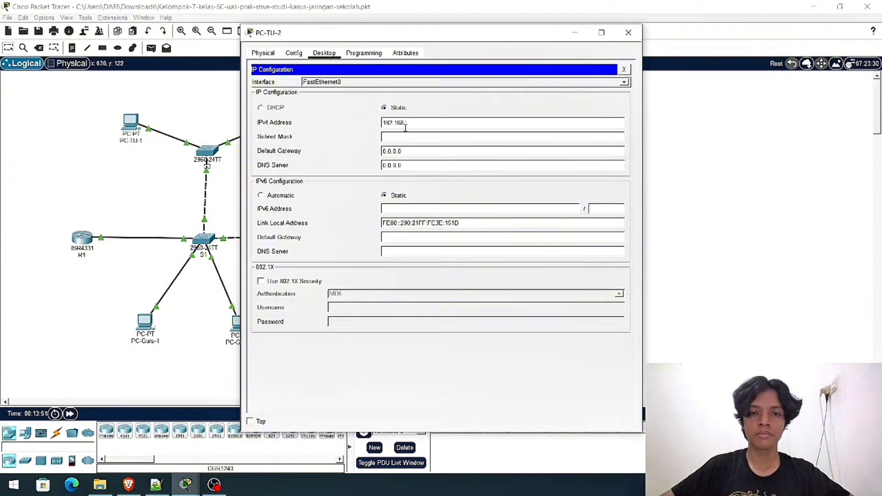
text(11.31.3)
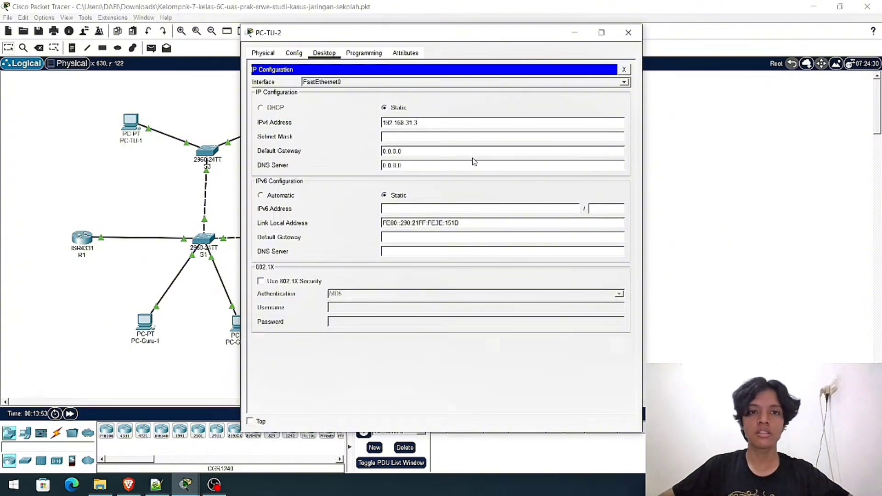
click(470, 138)
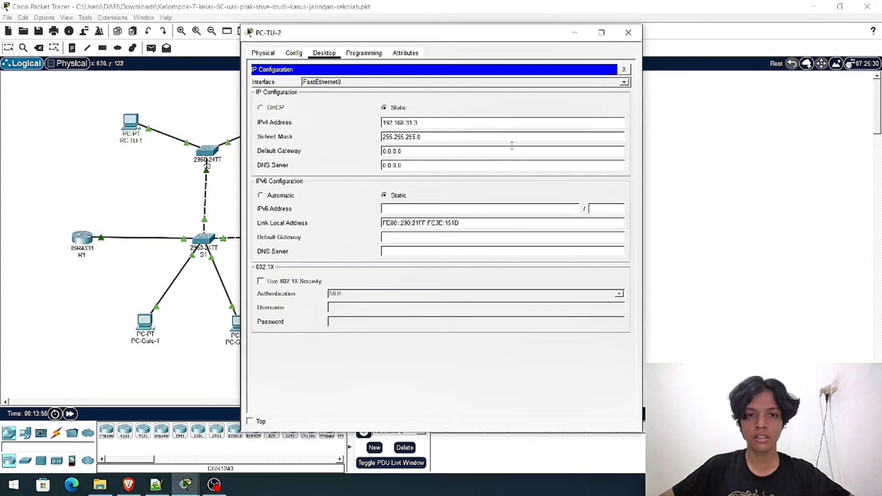
- Set PC-TU-2's default gateway to 192.168.11.1 and close its window
double_click(462, 155)
text(192.168.31.1)
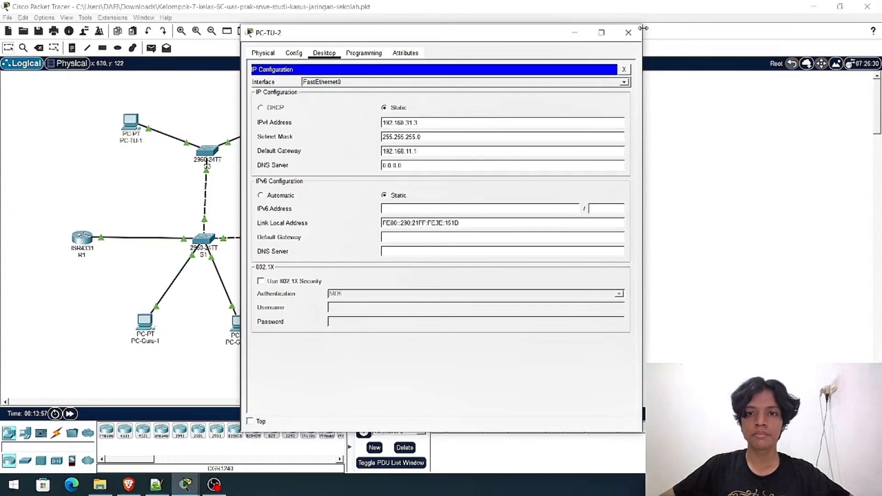
click(628, 32)
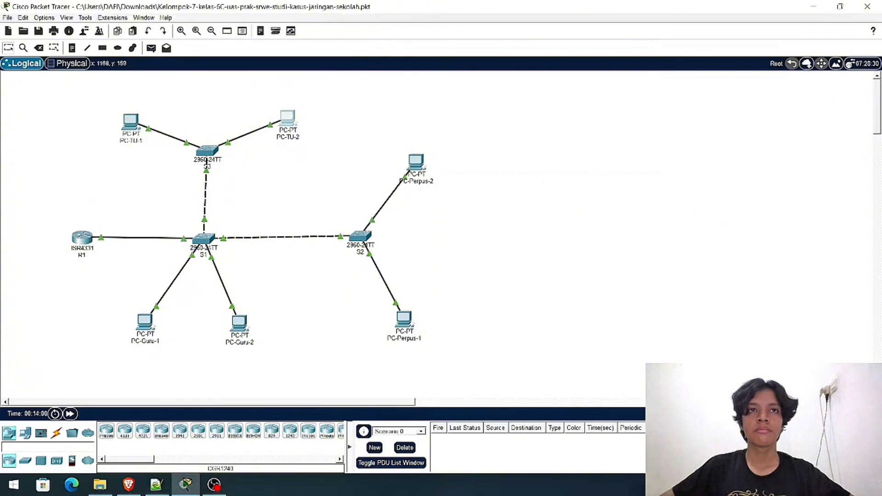
- Ping PC-Perpus-1 at 192.168.21.2 from PC-Guru-1's command prompt, fast-forwarding the simulation time
key(alt+Tab)
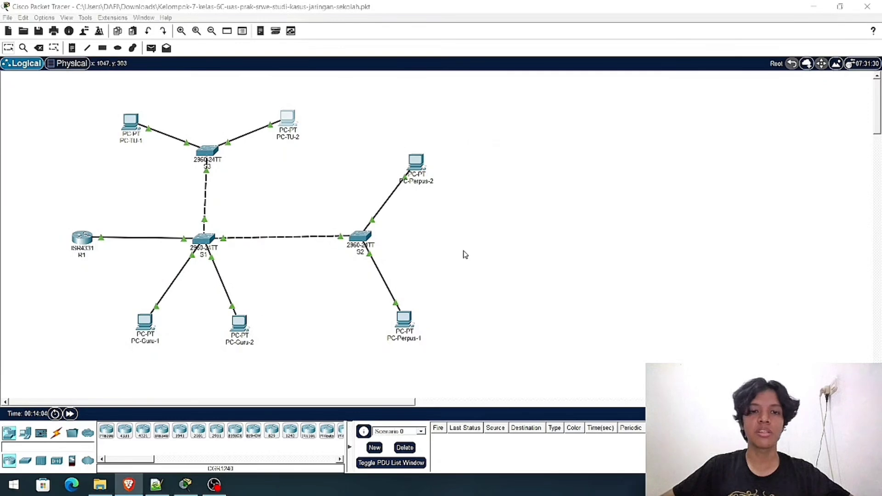
click(141, 325)
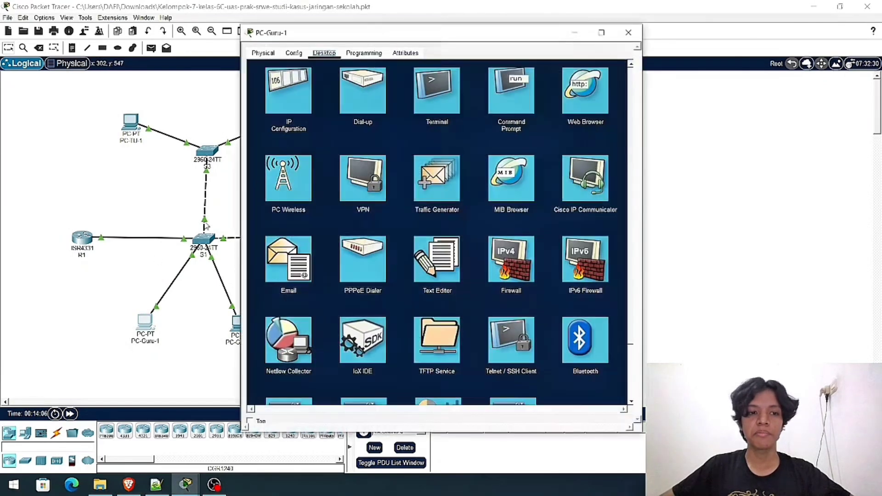
click(511, 104)
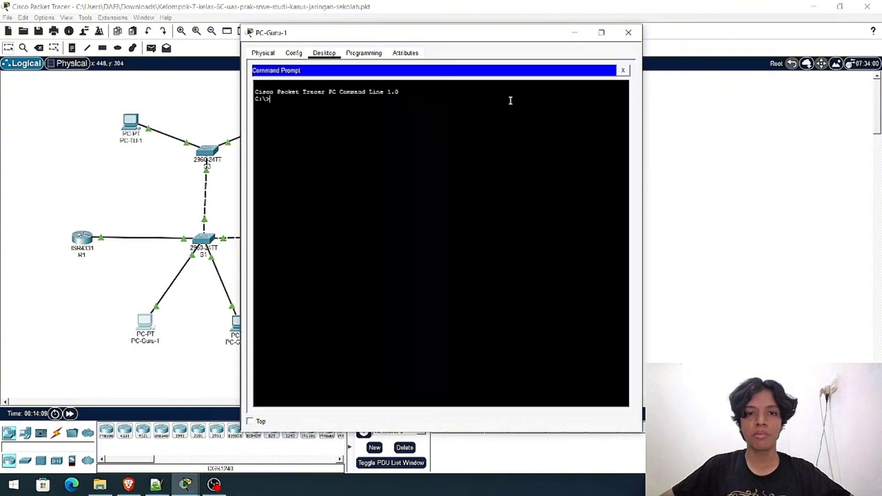
text(ping)
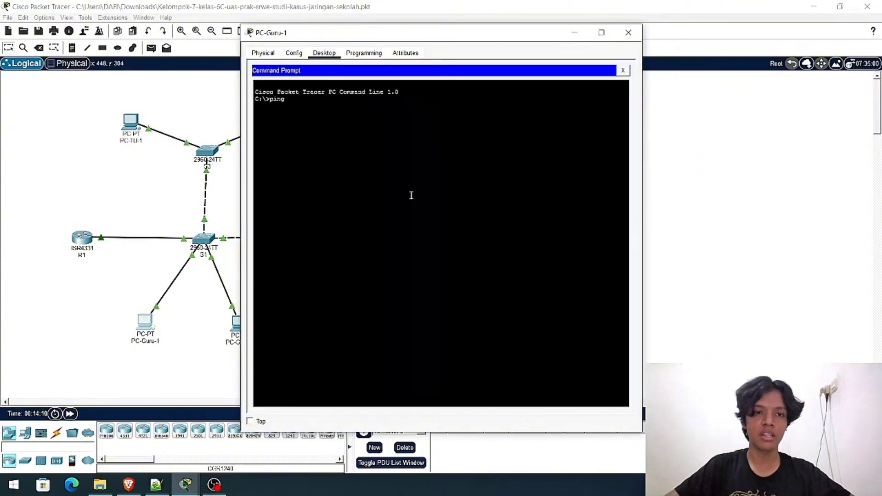
text( 192.168.21.2)
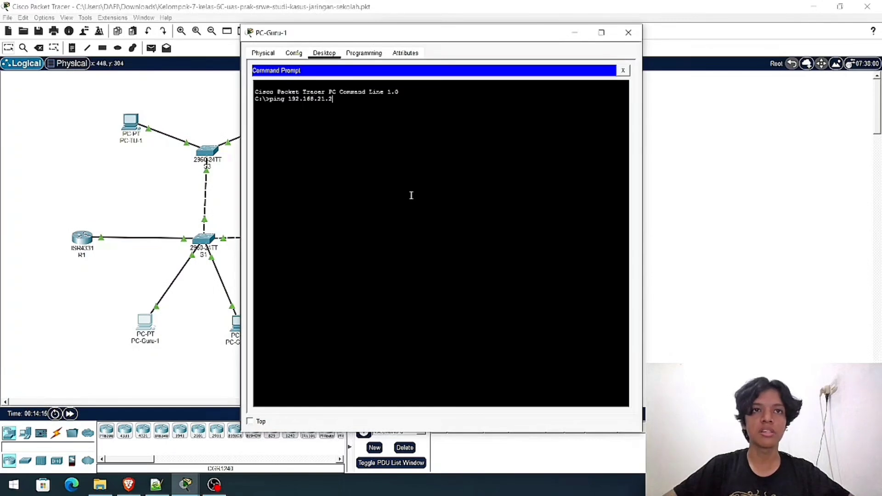
key(Return)
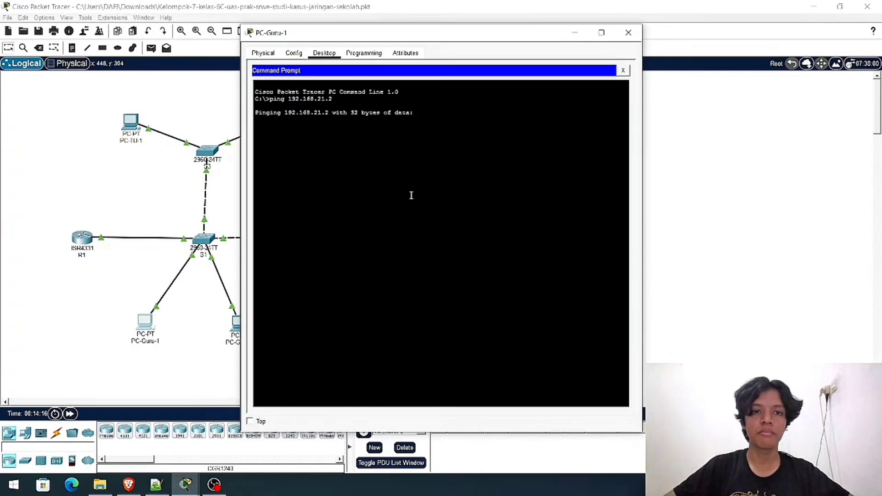
click(74, 415)
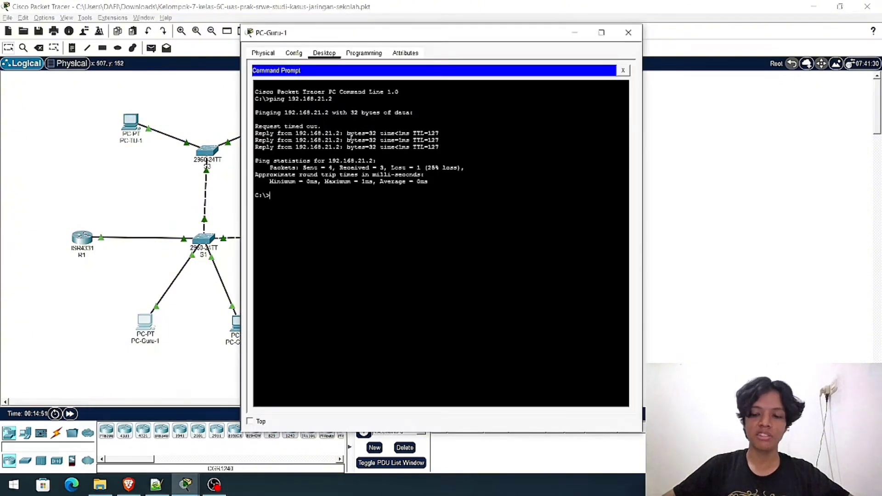
- Repeat the ping to 192.168.21.2 from PC-Guru-1's command prompt and close the PC's window
key(Up)
key(Return)
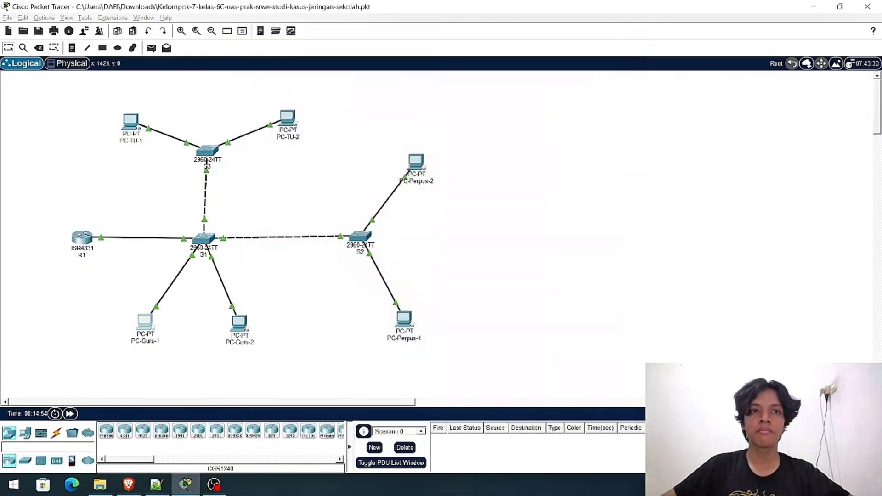
click(628, 32)
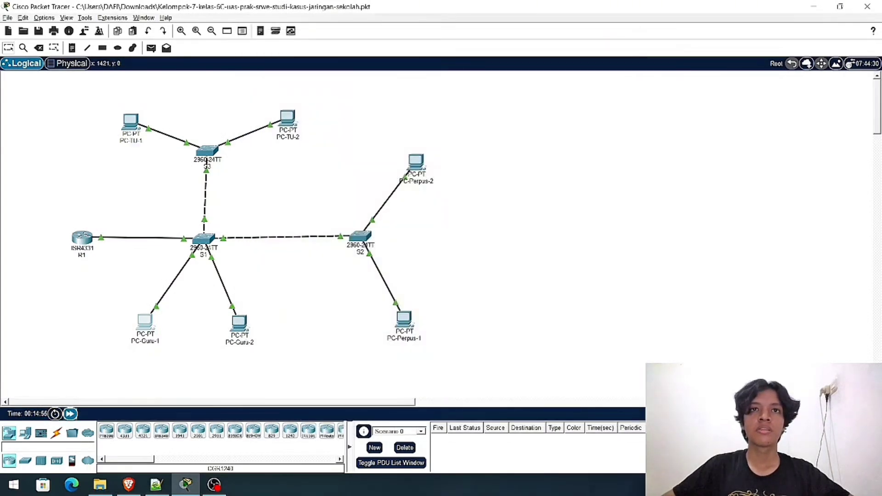
- Reopen PC-Guru-1's command prompt and ping the default gateway at 192.168.11.1
click(145, 324)
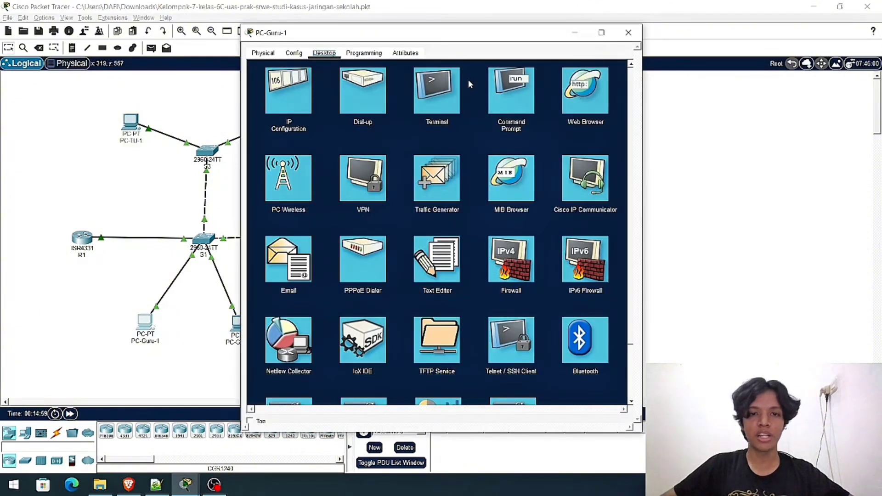
click(496, 94)
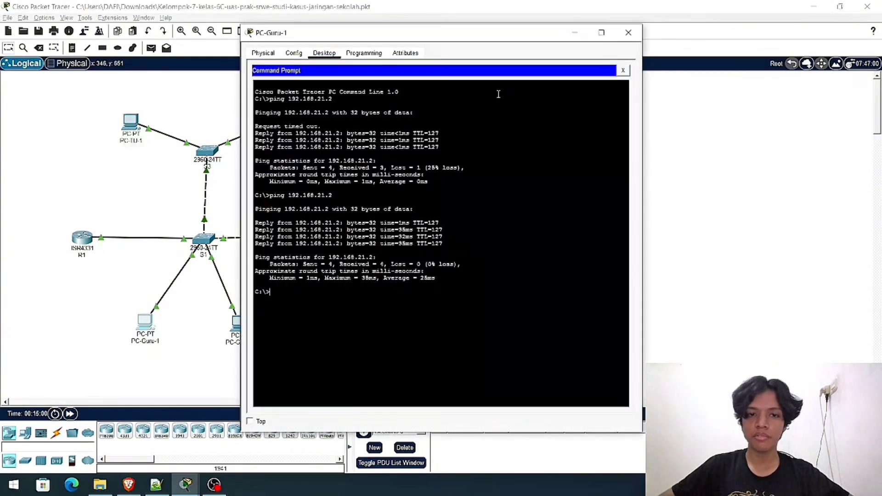
text(ping 192.168.11)
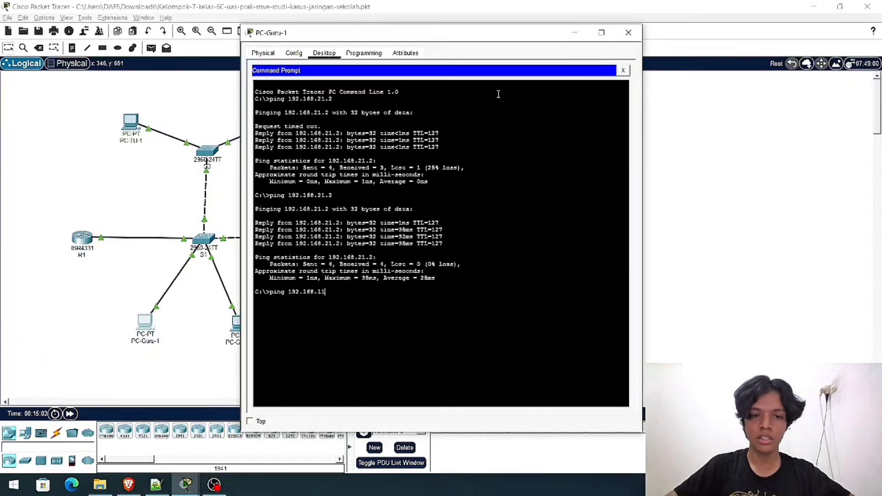
text(.1)
key(Return)
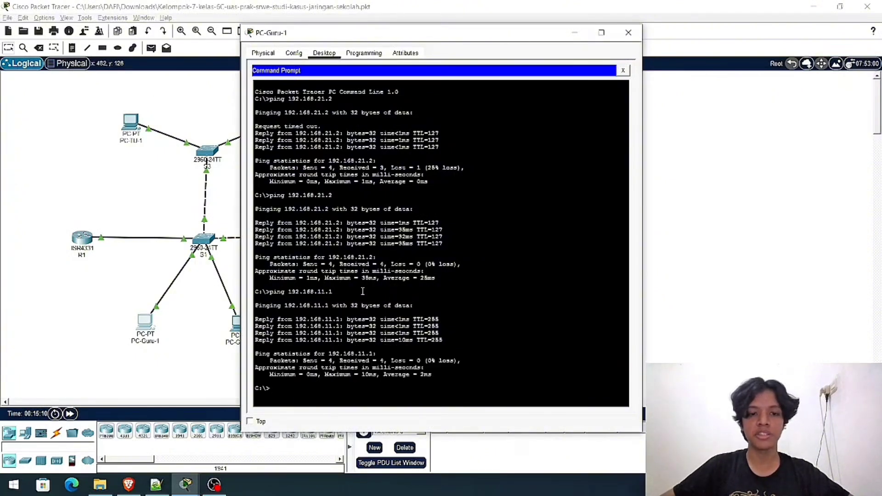
- Ping 192.168.11.13 from PC-Guru-1 and interrupt the ping before it completes
text(ing 192)
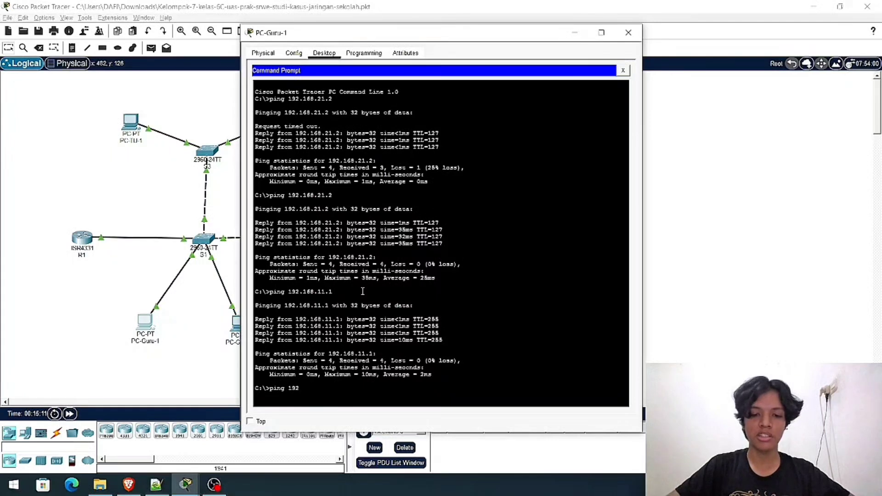
text(.168.11.13)
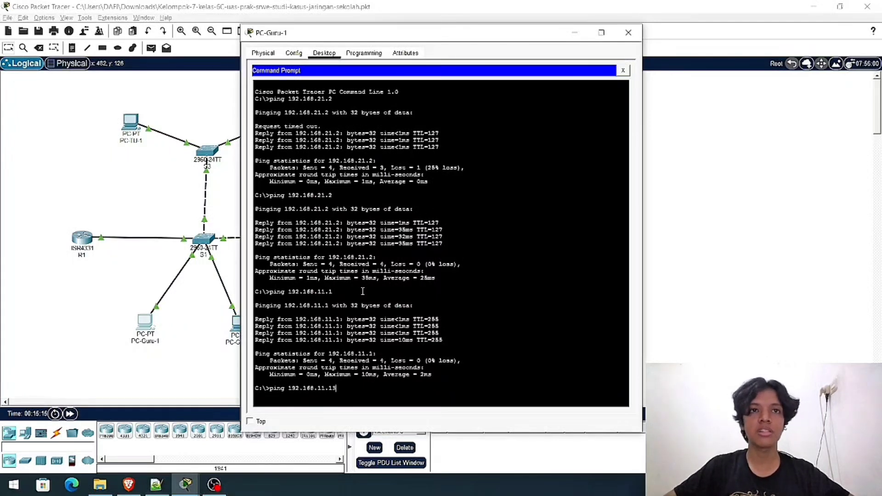
key(Return)
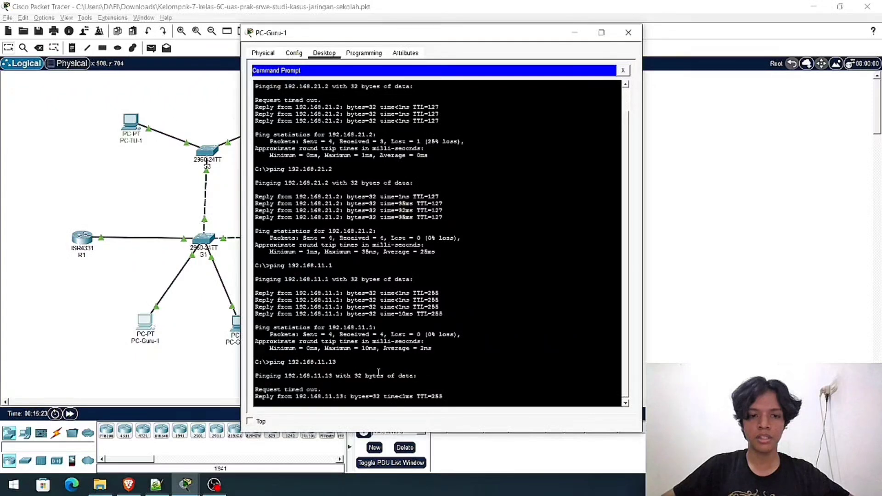
key(ctrl+c)
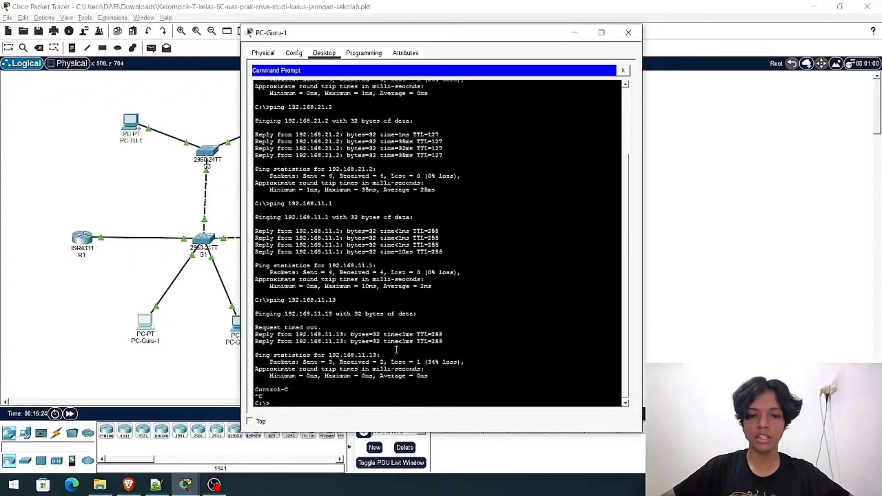
- Ping 192.168.11.15 from PC-Guru-1, fast-forward the simulation time, and bring the command prompt back into view
key(Up)
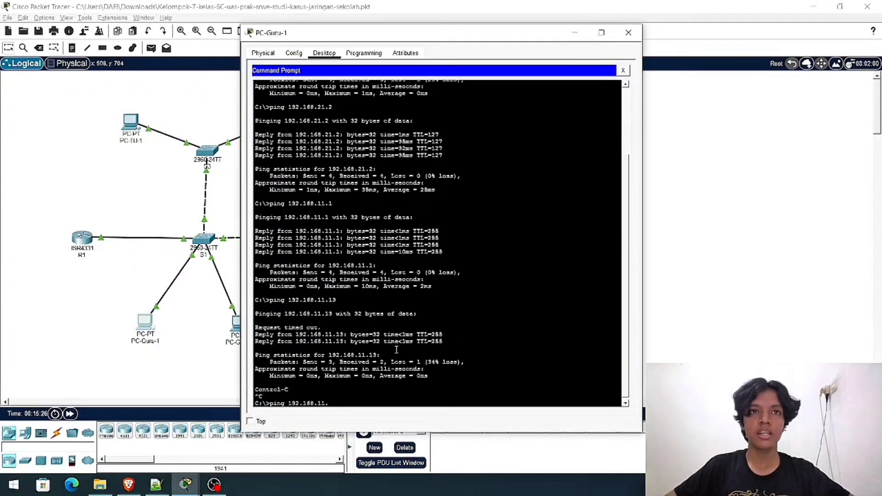
key(Return)
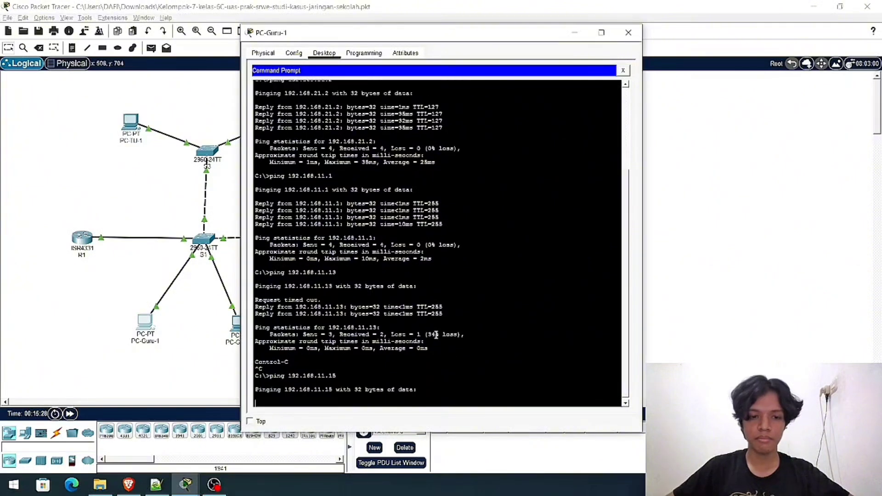
click(69, 414)
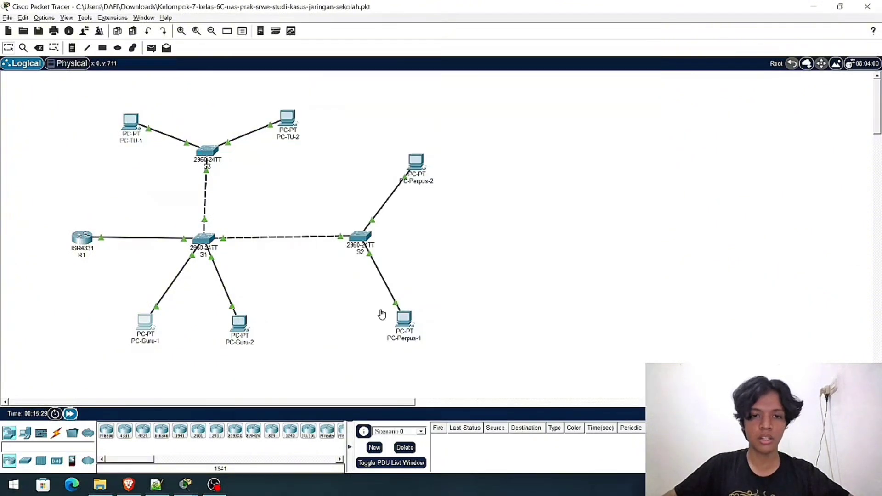
click(186, 484)
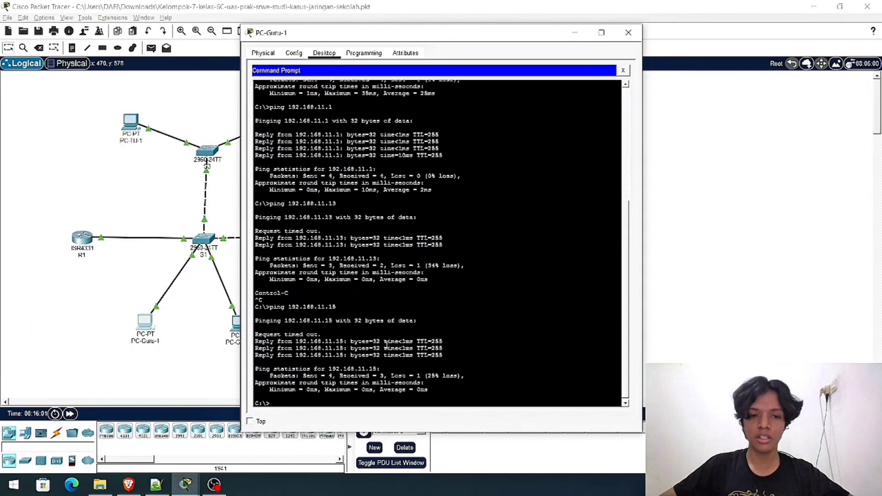
- Ping 192.168.11.17 from PC-Guru-1, fast-forwarding the simulation time, and close the PC's window
key(Up)
key(BackSpace)
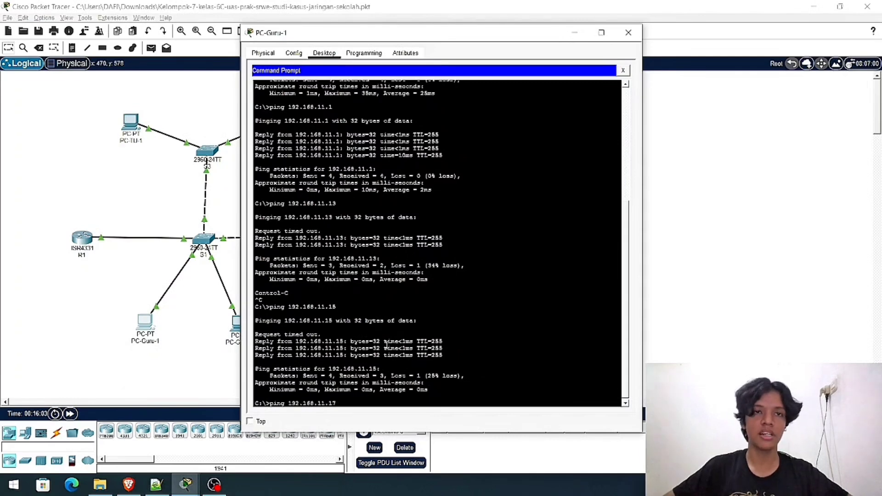
key(Return)
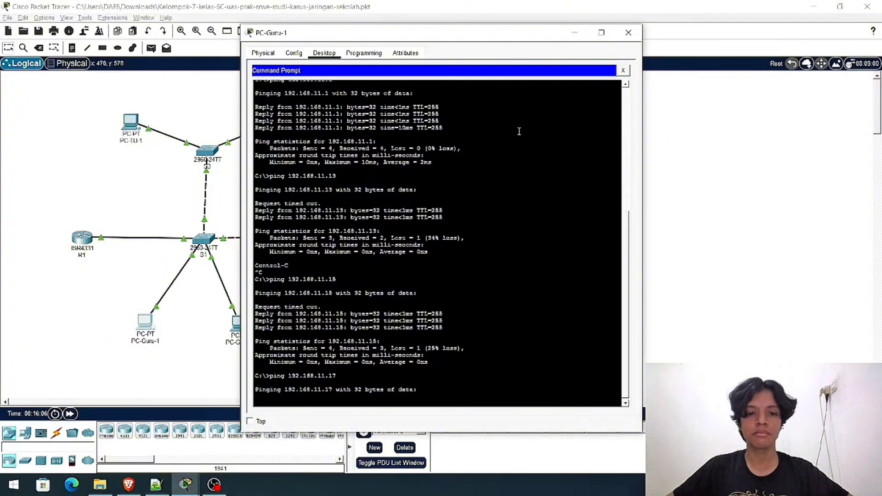
click(115, 409)
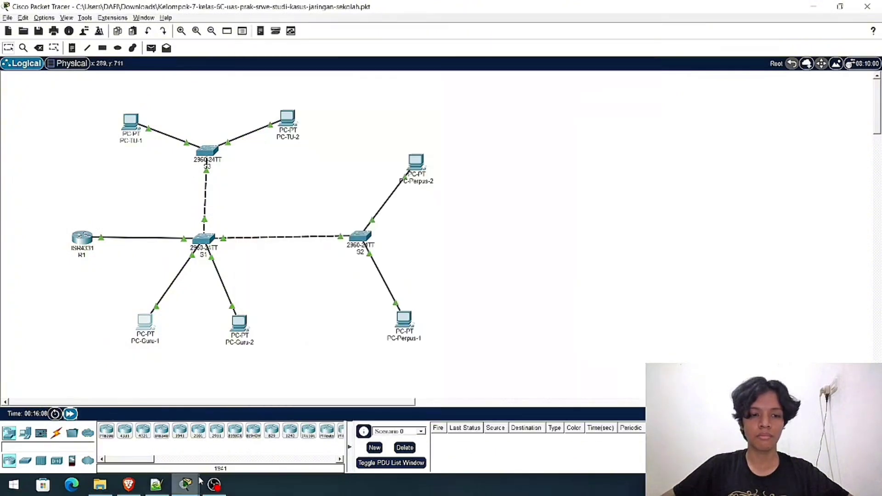
mouse_move(186, 484)
click(251, 434)
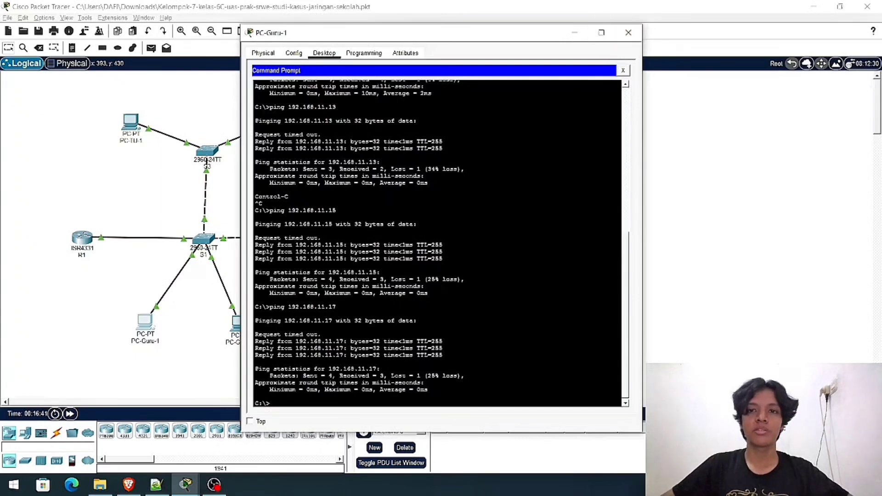
click(627, 33)
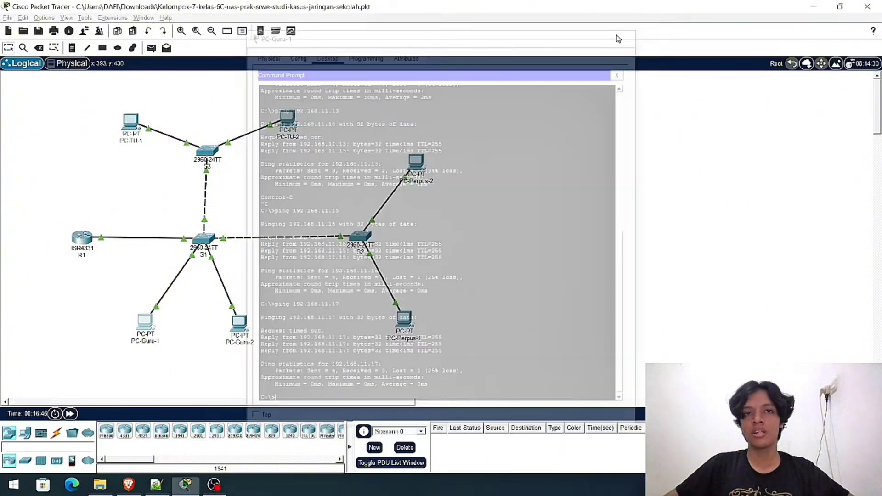